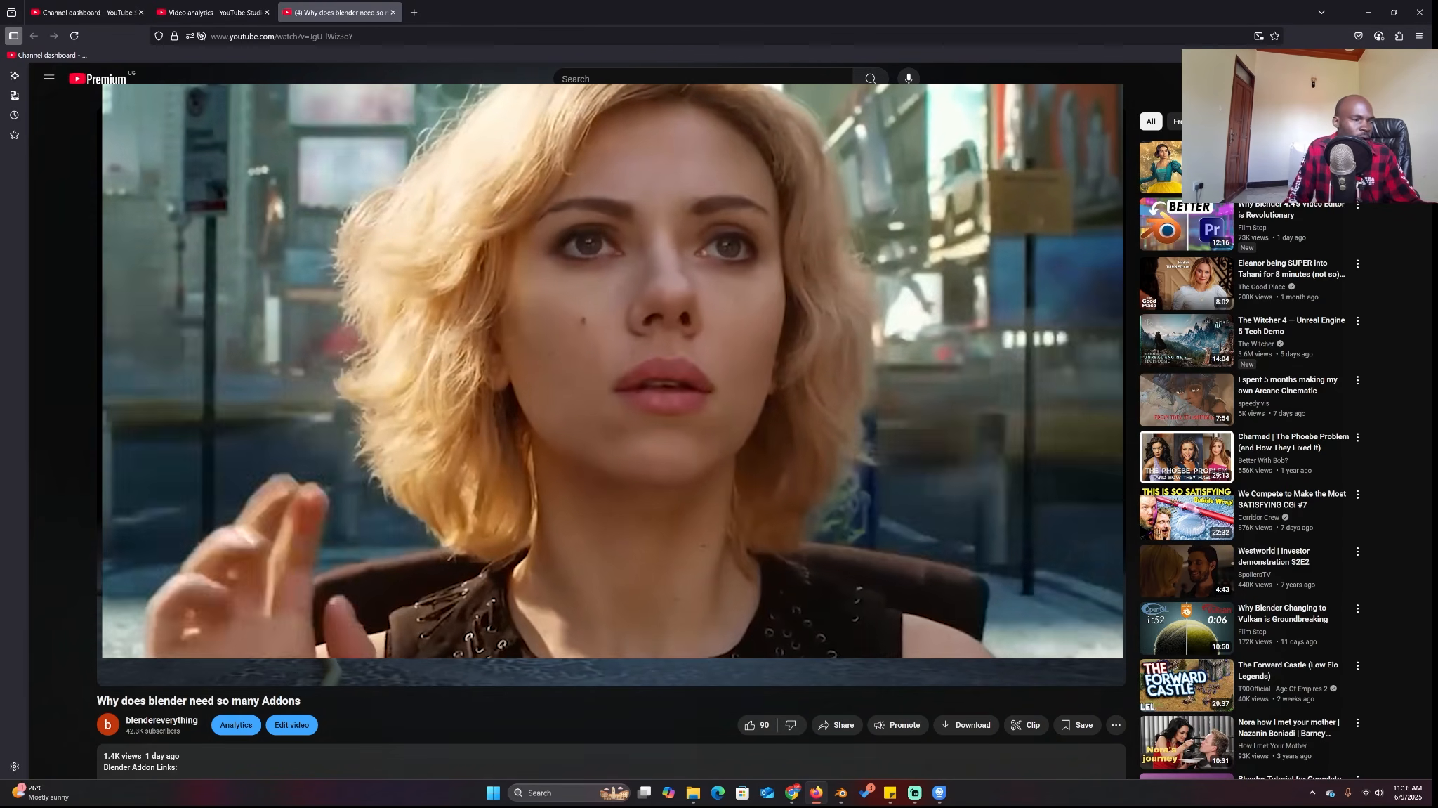
Preview the rendered clip gumroad0001-0500.mp4 in VLC and switch to Blender.
left_click(613, 379)
left_click(693, 792)
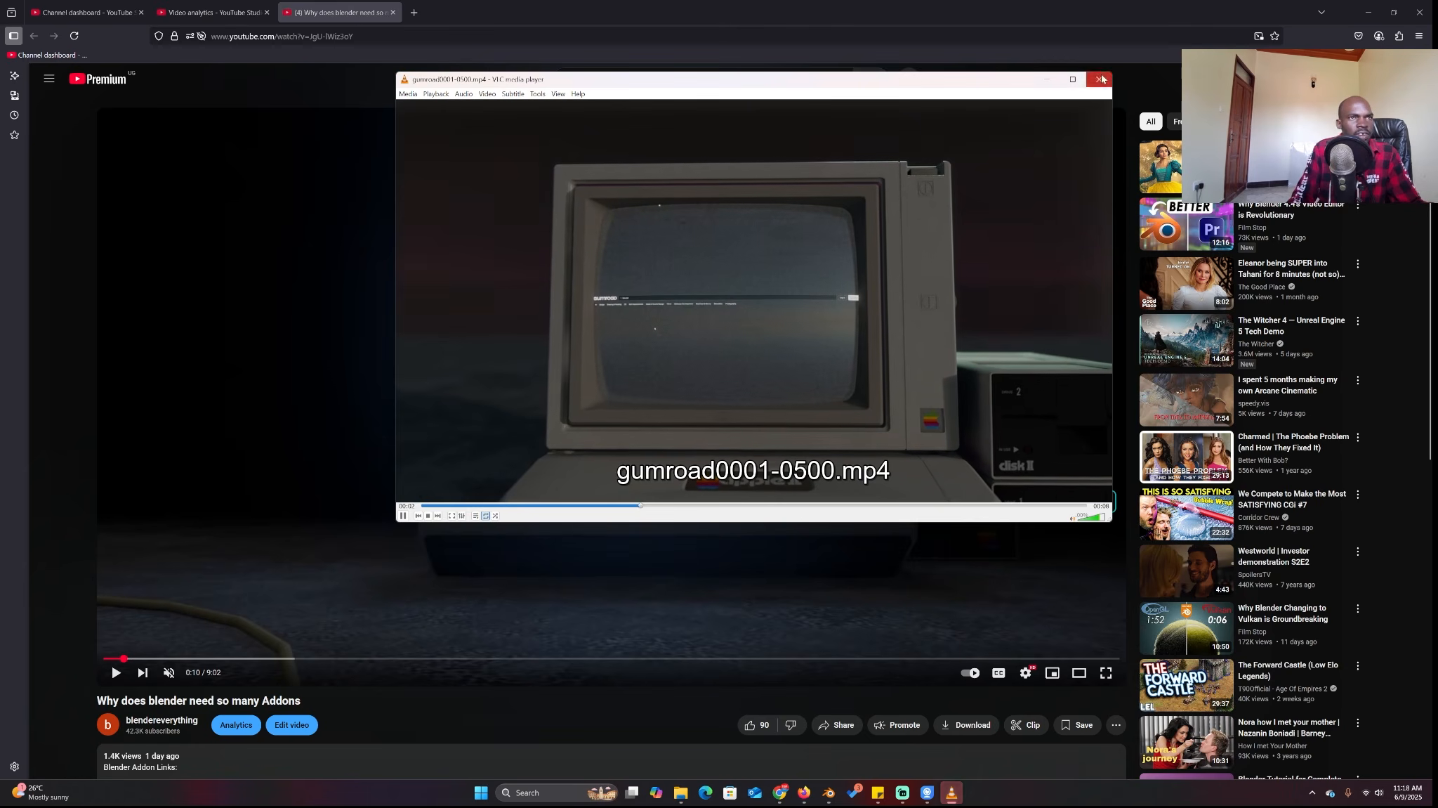
left_click(1101, 79)
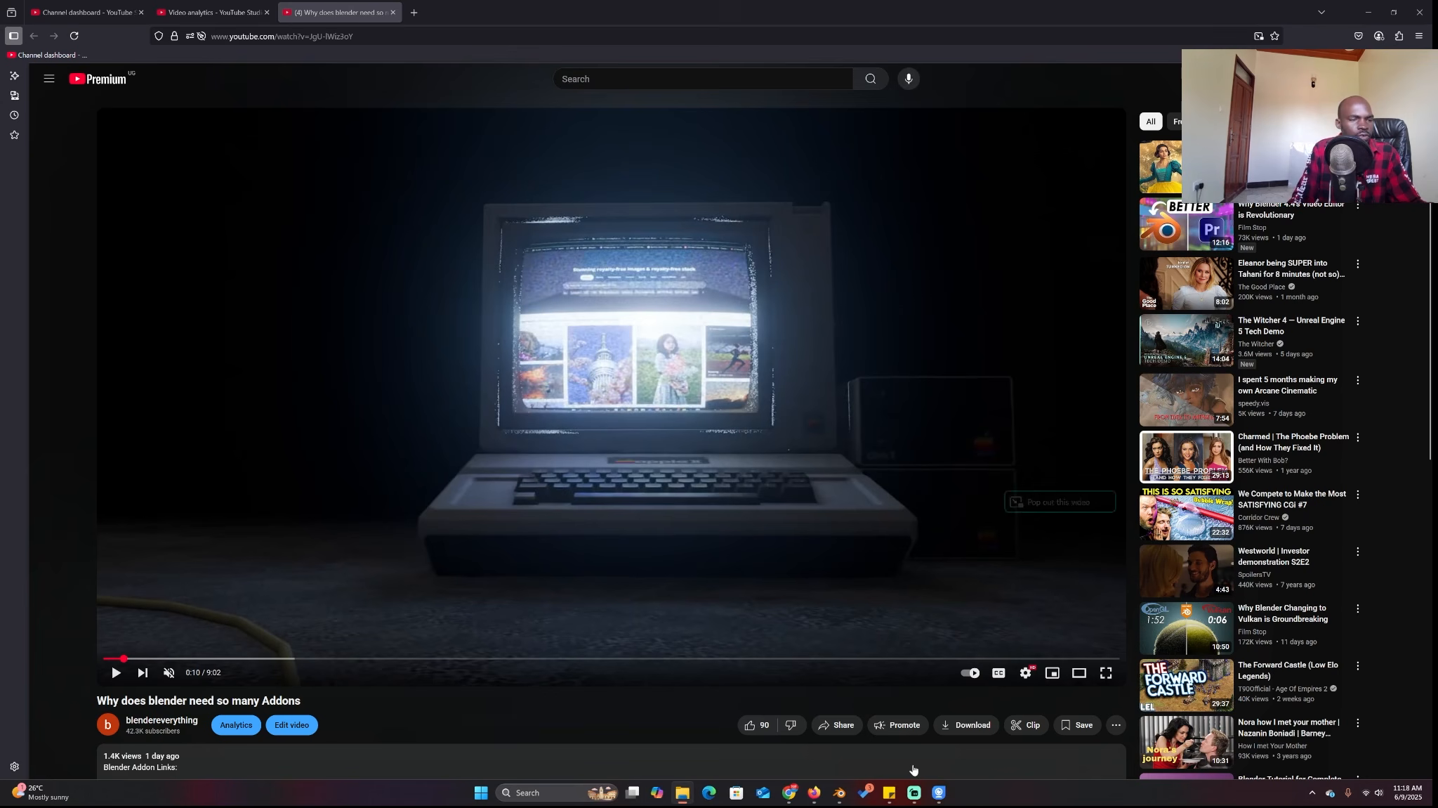
left_click(841, 792)
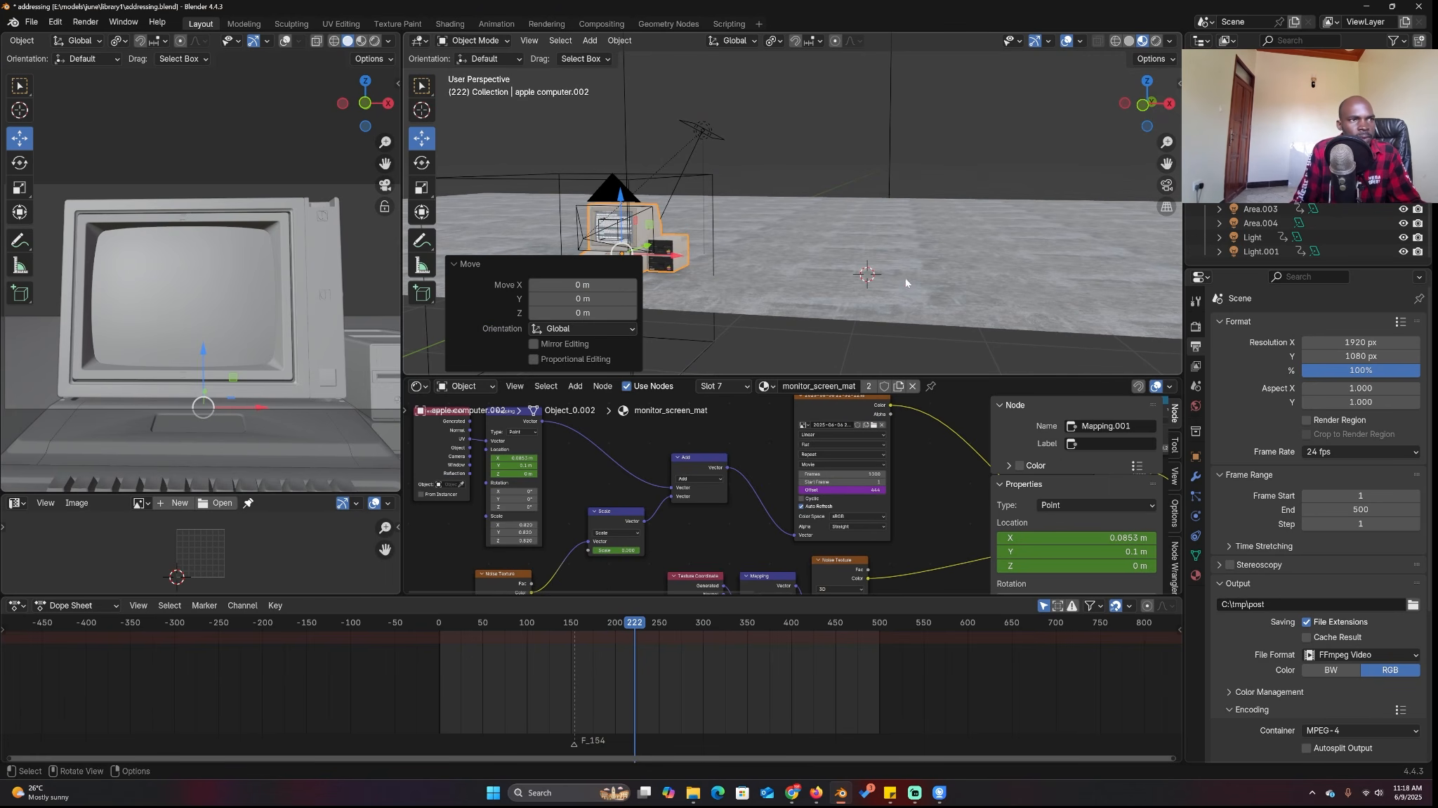
Add a plane mesh beside the computer model and rotate it 90° about the X axis.
right_click(836, 255)
key("Escape")
key("shift+a")
mouse_move(941, 232)
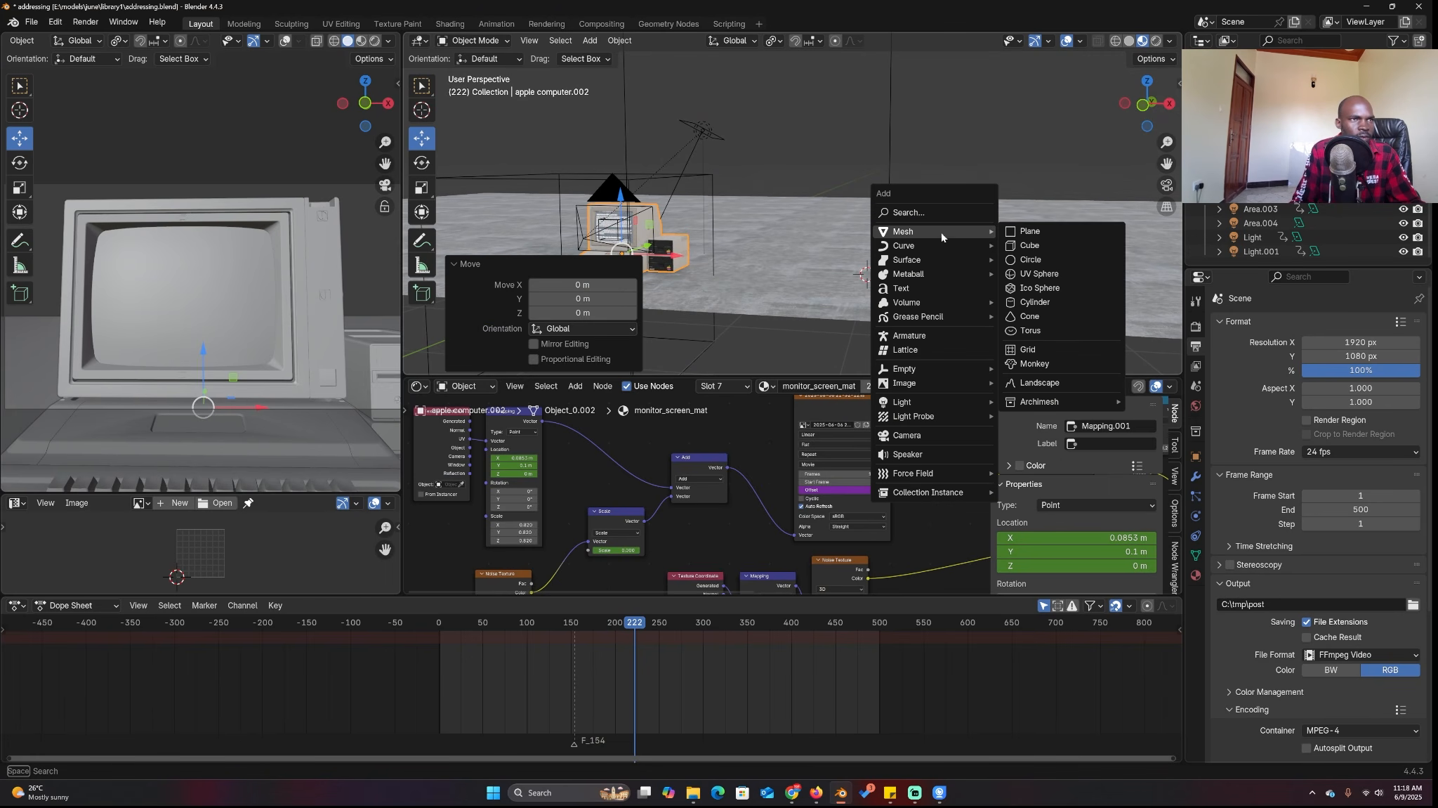
left_click(1060, 234)
type("rx")
type("90")
key("Return")
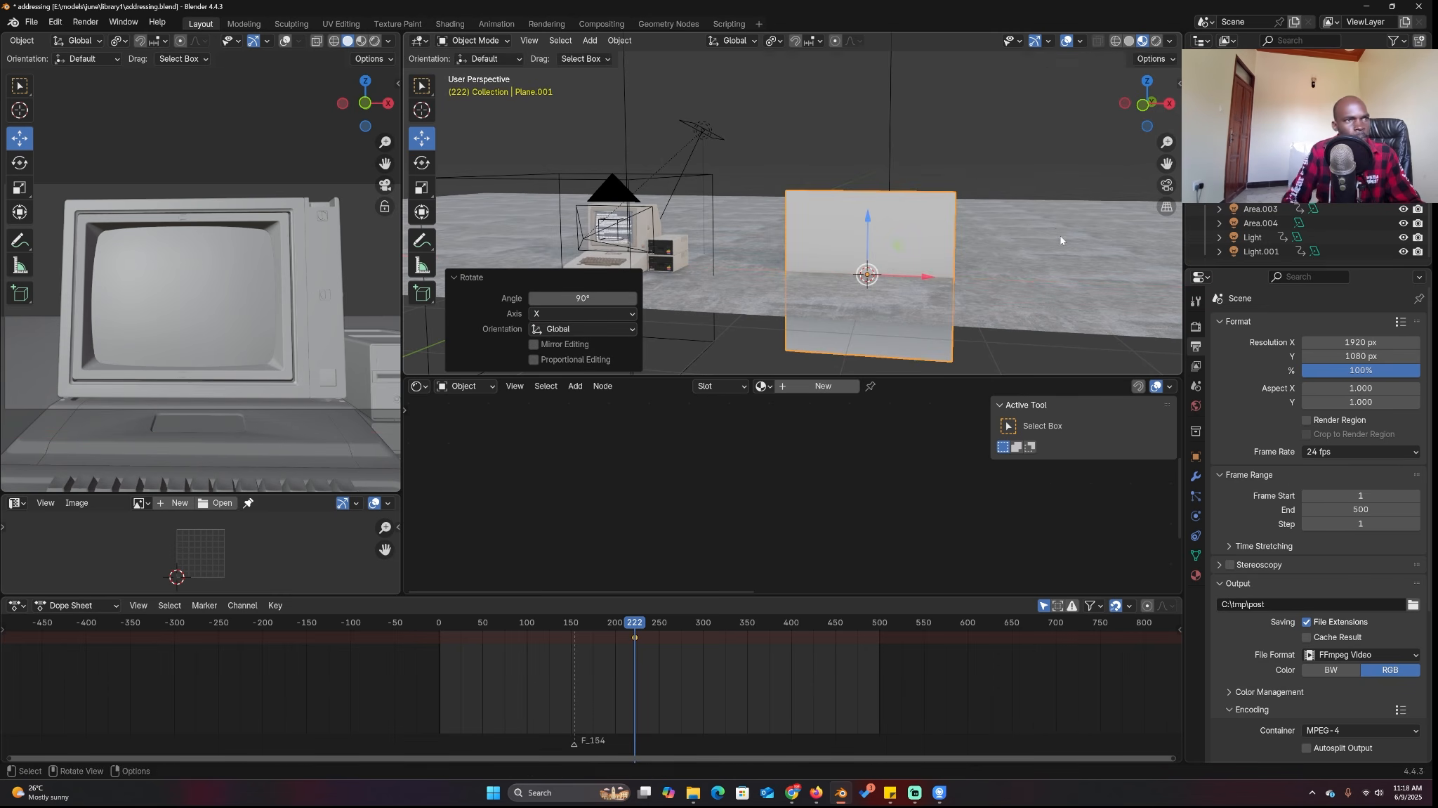
Raise the upright plane along Z until it stands on the floor and widen it along X by about 1.285.
key("g")
key("z")
left_click(989, 211)
key("s")
key("x")
left_click(897, 342)
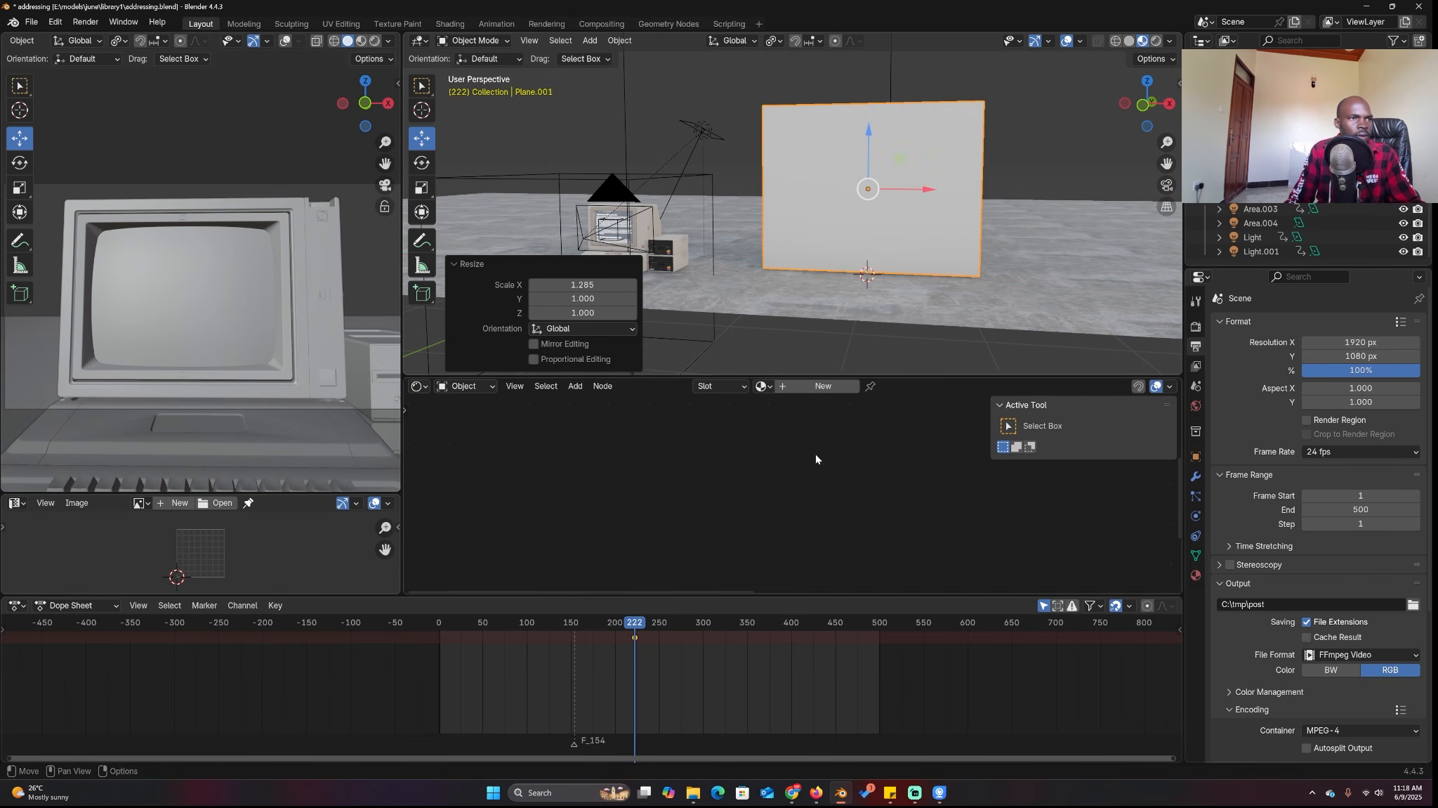
Create a new material for the plane and add an Image Texture node beside the Principled BSDF.
left_click(732, 665)
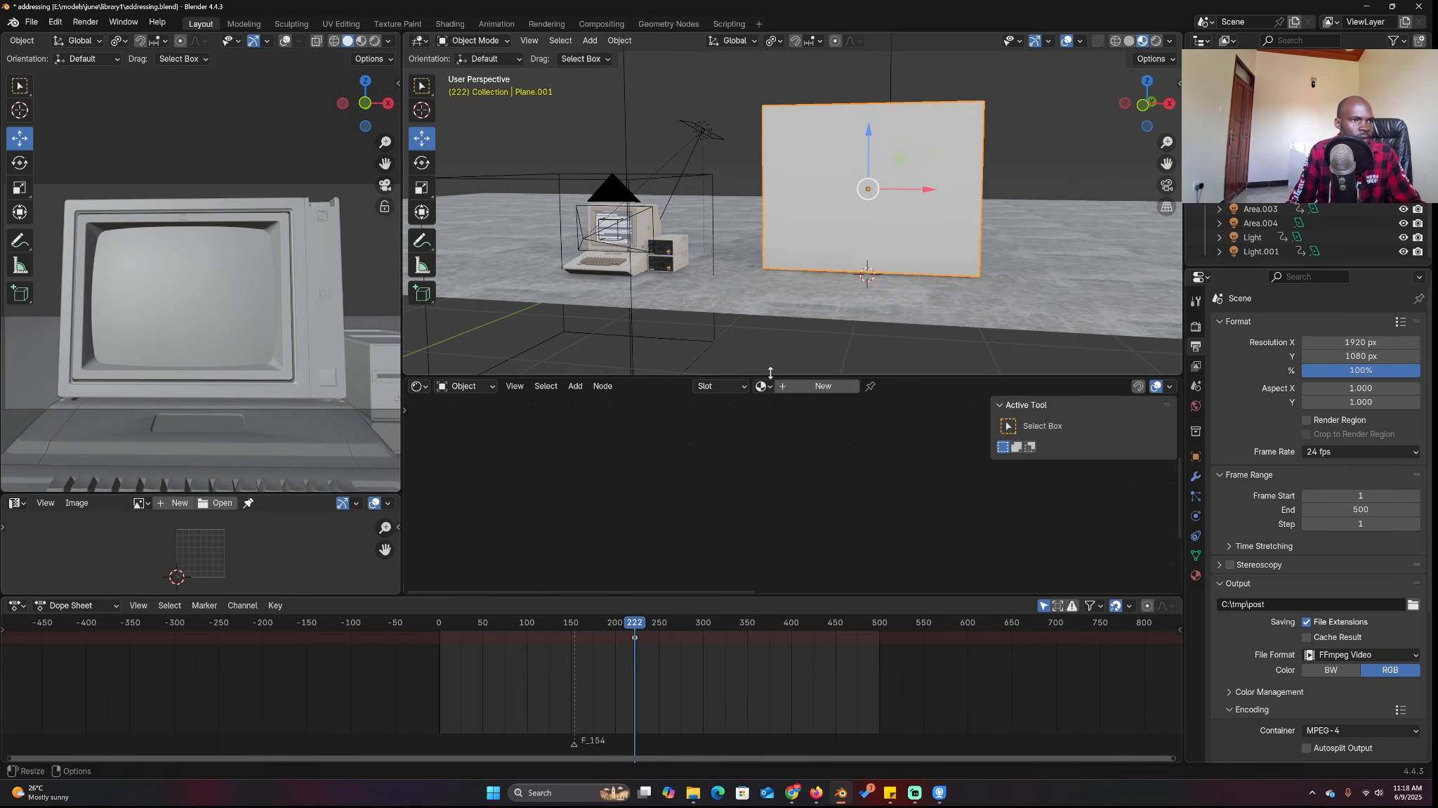
left_click(823, 386)
key("Home")
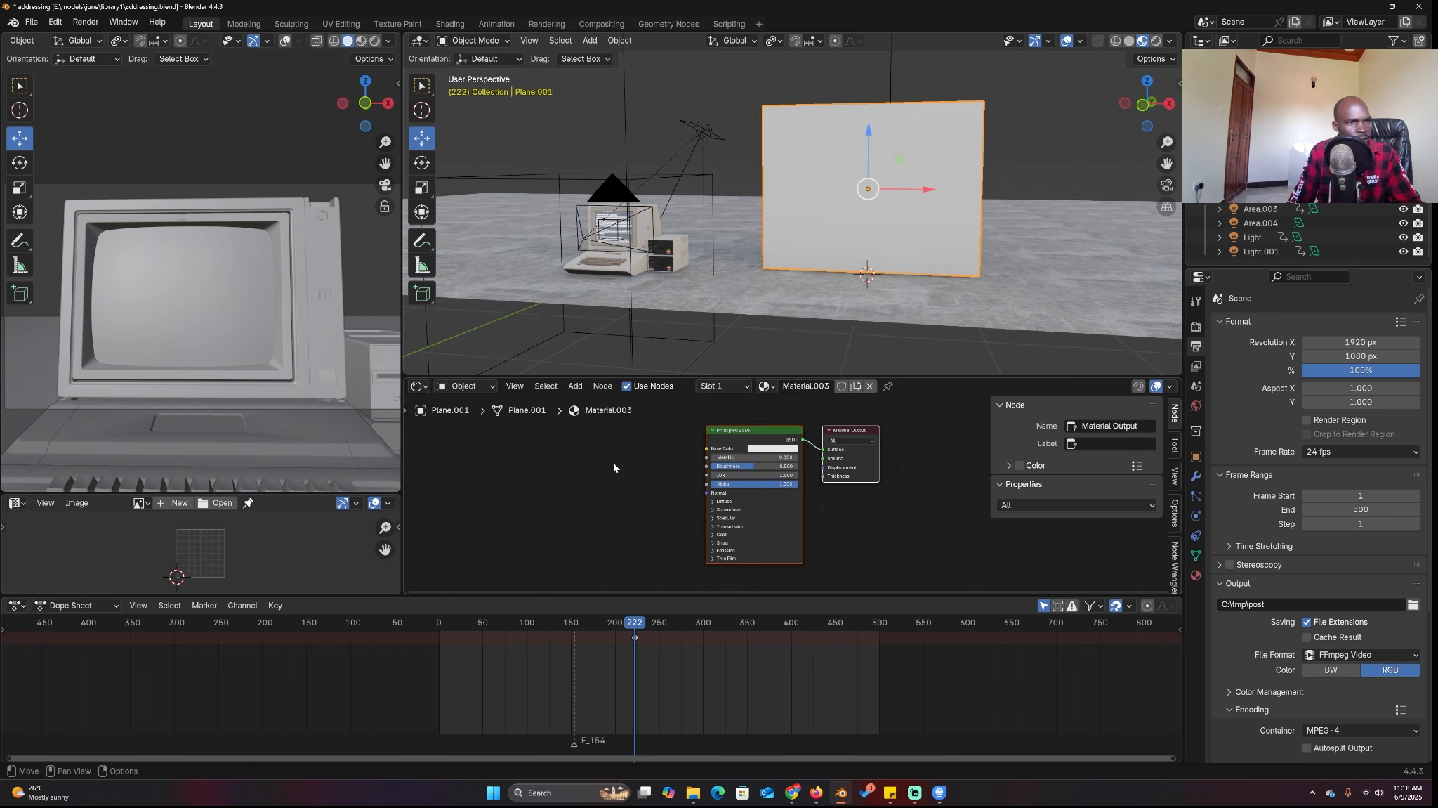
left_click(612, 462)
key("shift+a")
left_click(567, 453)
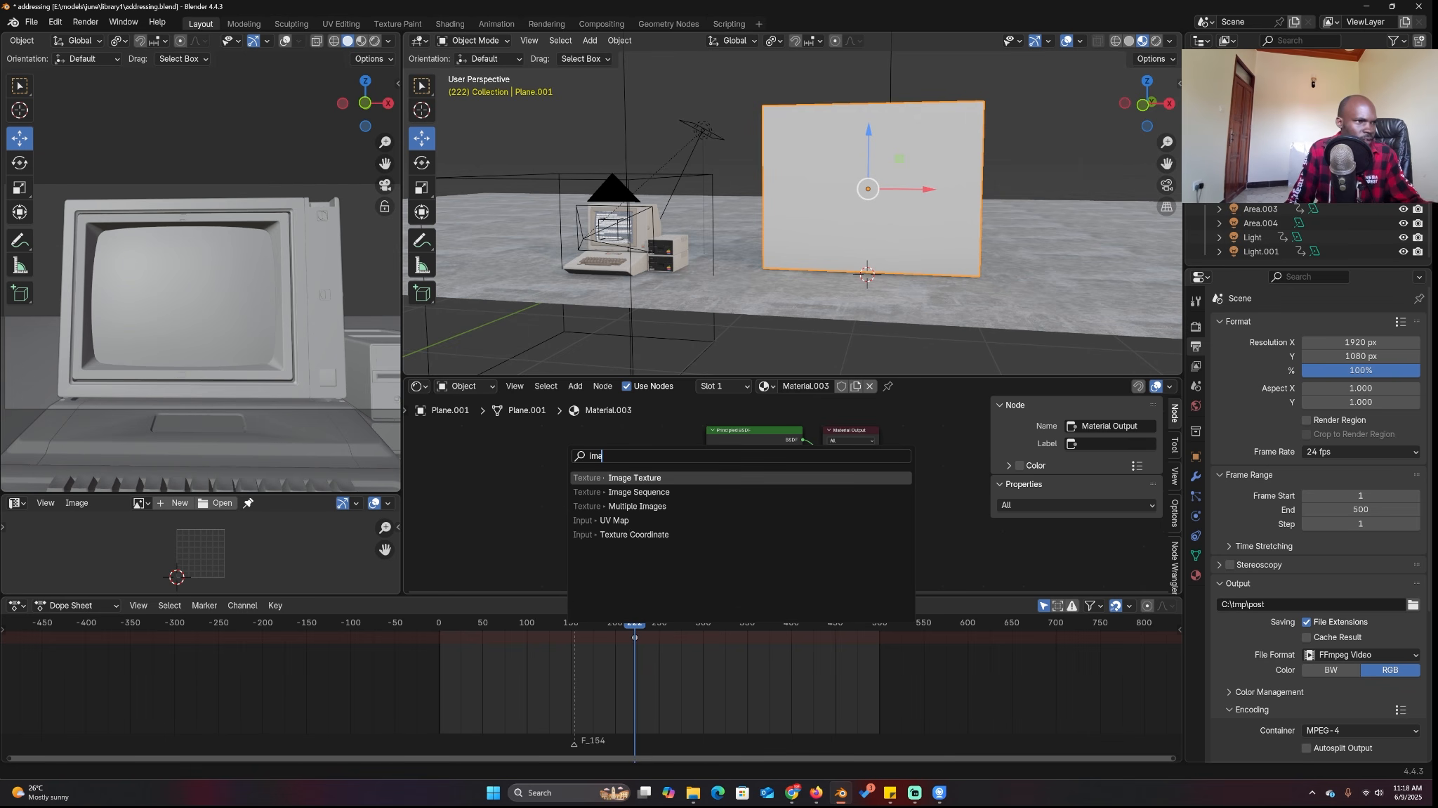
key("Return")
left_click(490, 452)
Load the 2024 Houdini Games Reel video into the Image Texture node and connect its Color to the shader's Base Color.
left_click(555, 482)
scroll(793, 410, "down", 3)
scroll(816, 404, "up", 1)
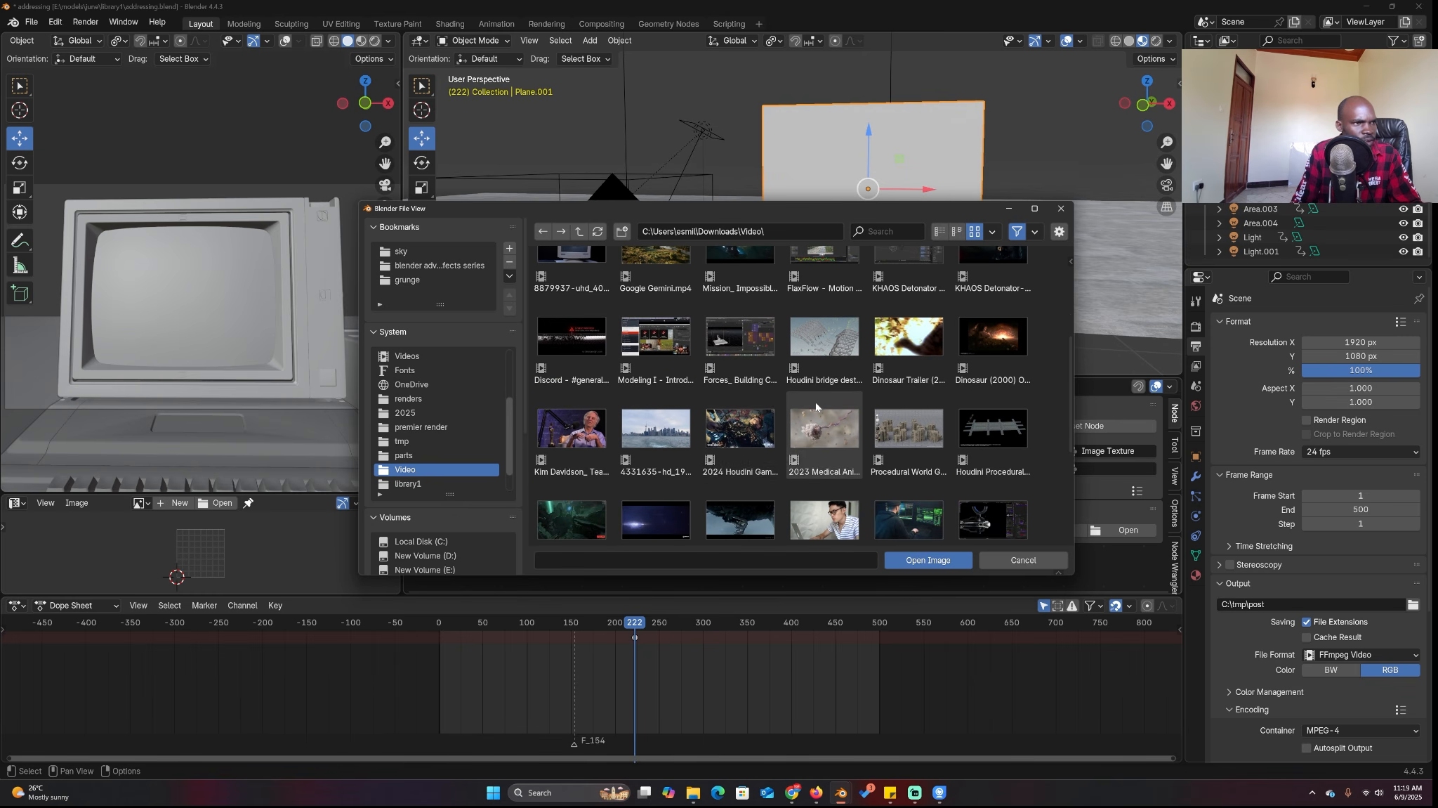
double_click(752, 440)
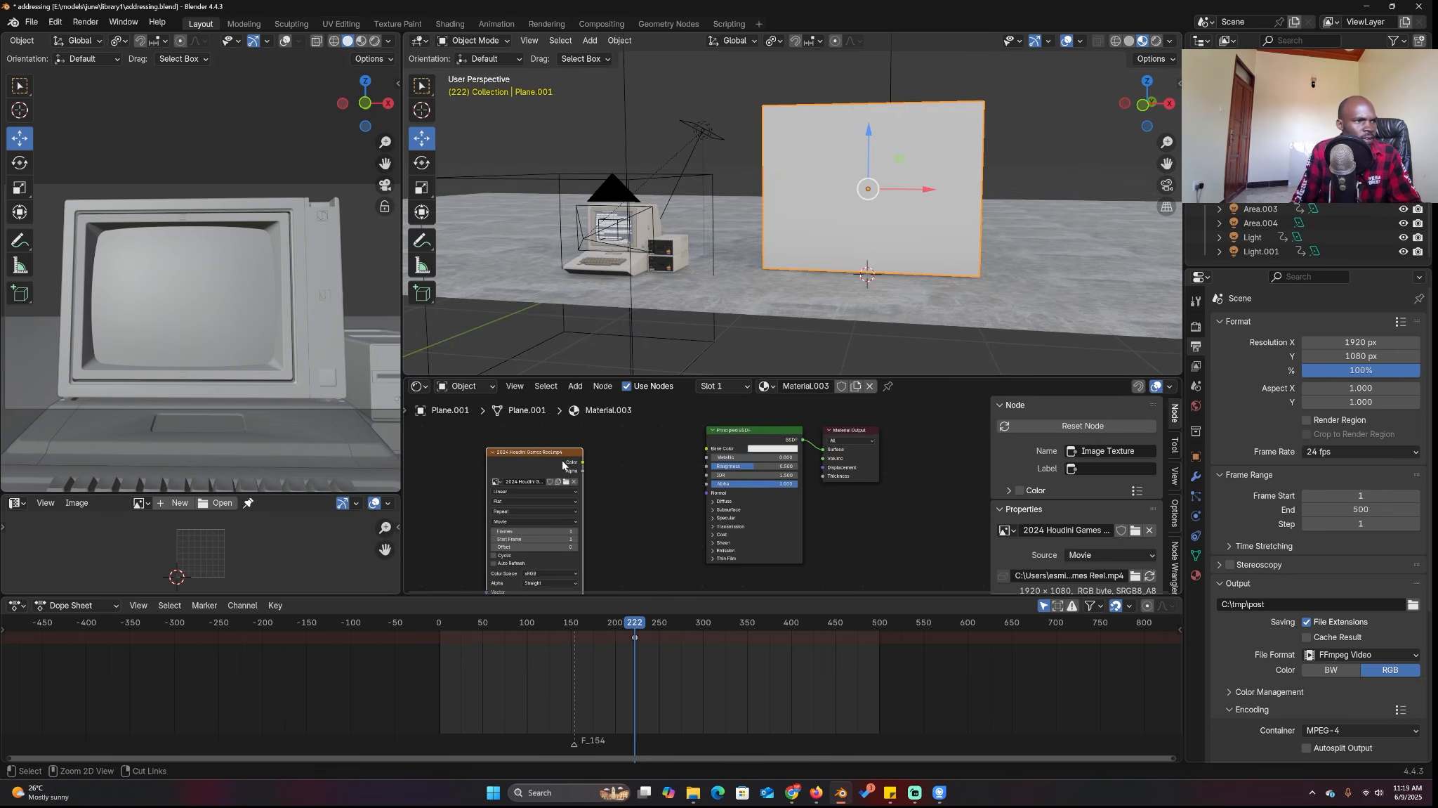
left_click_drag(583, 462, 706, 448)
Stretch the plane further along X so the video image has widescreen proportions.
scroll(956, 170, "up", 4)
scroll(969, 179, "down", 3)
key("s")
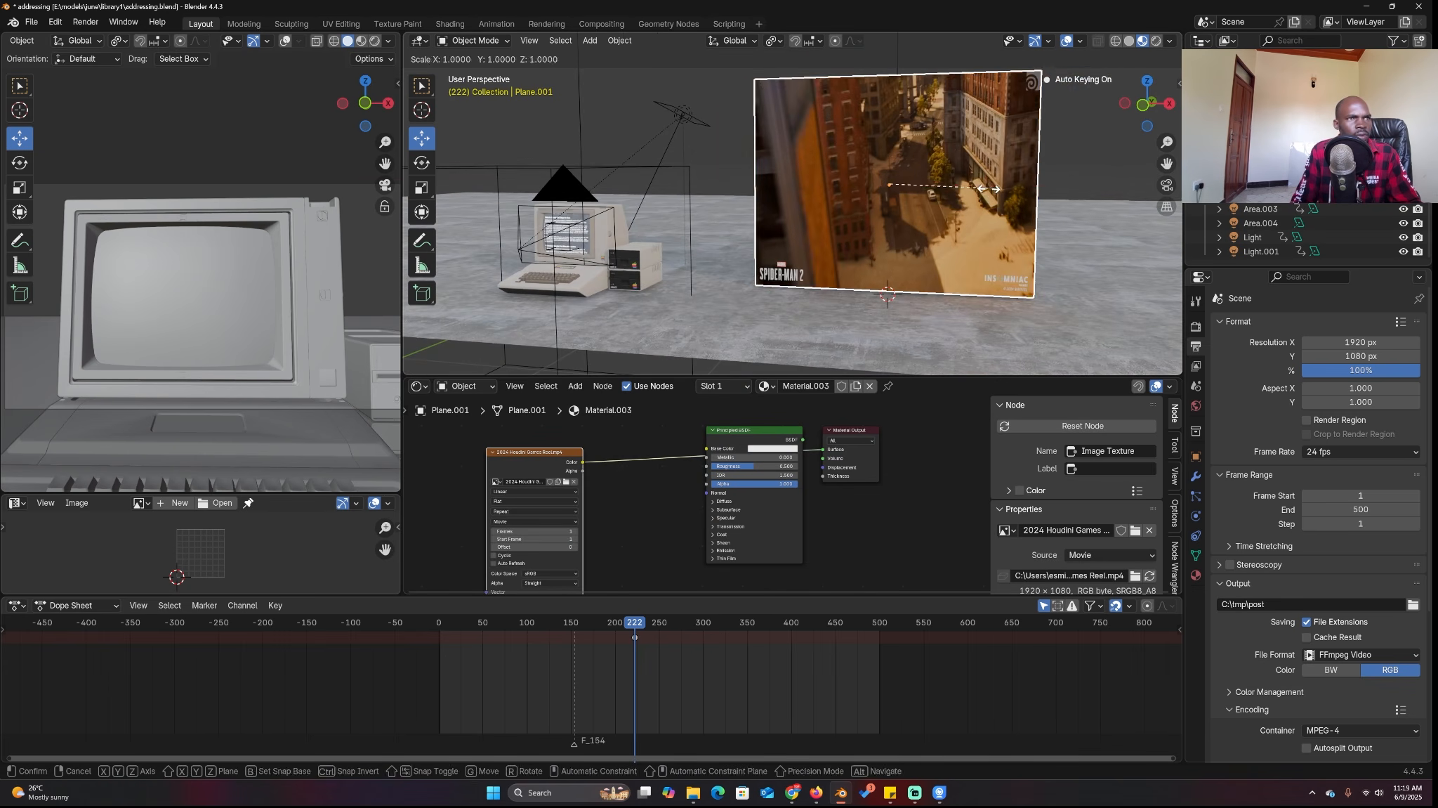
key("x")
left_click(1011, 225)
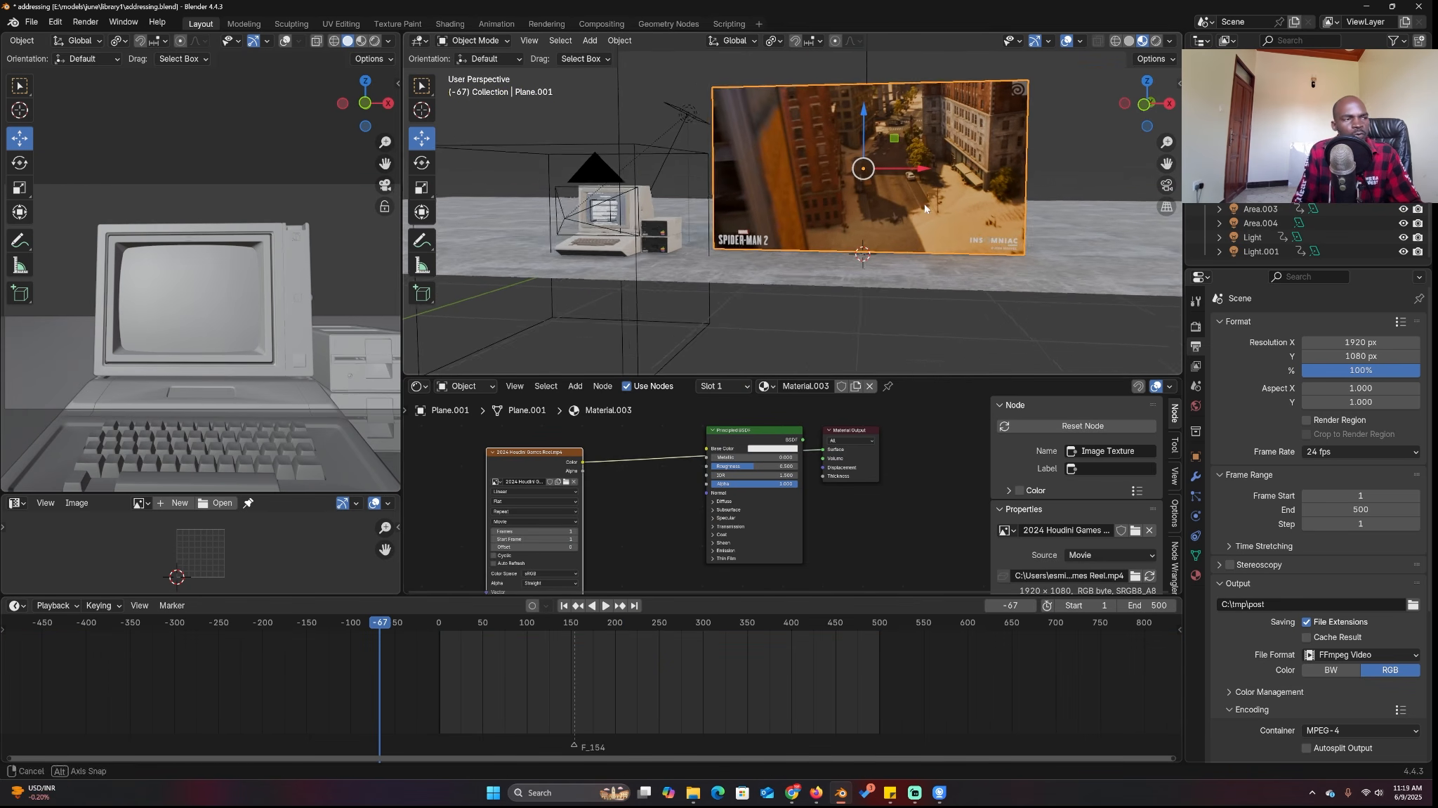
Enable Auto Refresh on the movie texture and play the animation to check the video on the plane.
scroll(548, 561, "up", 1)
scroll(547, 561, "up", 3)
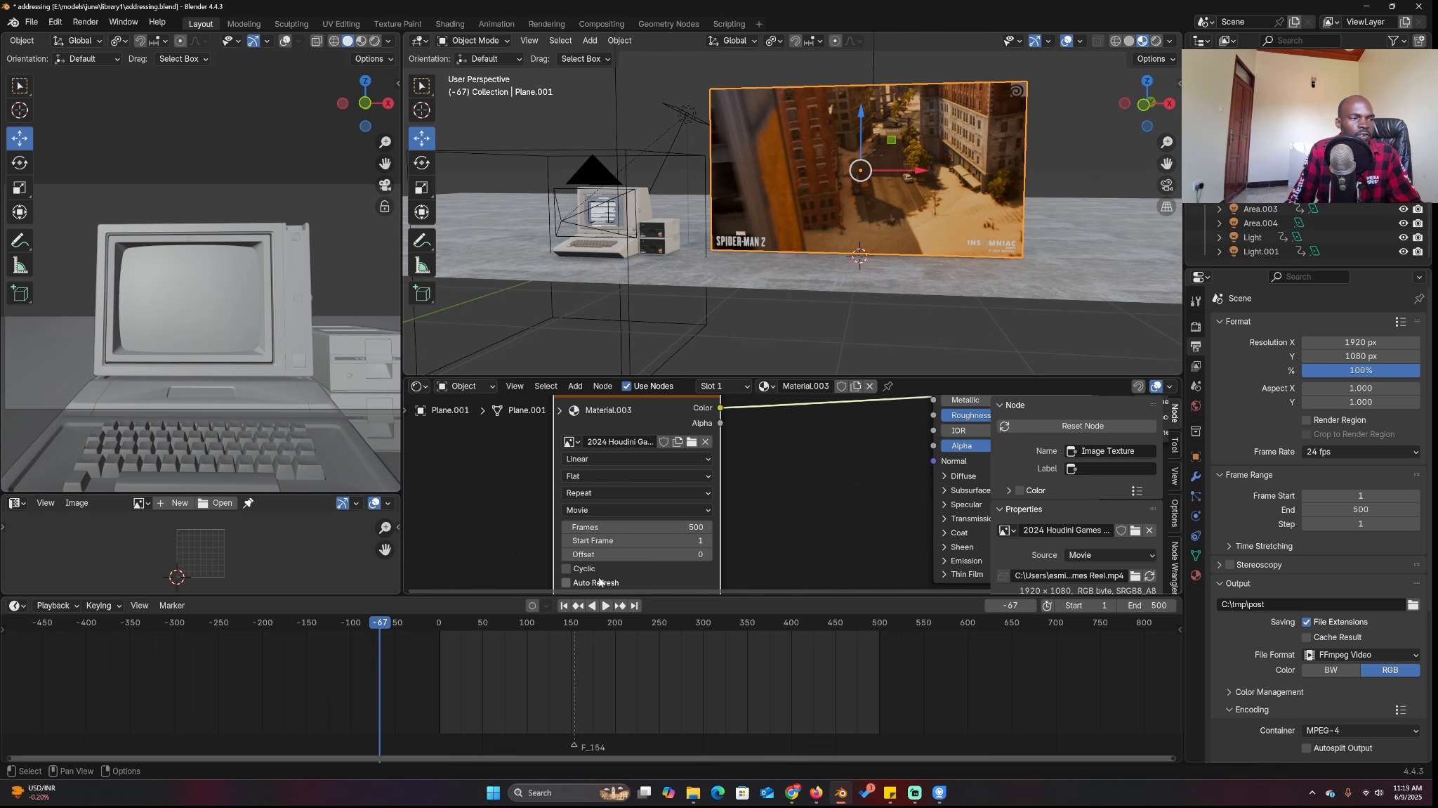
key("space")
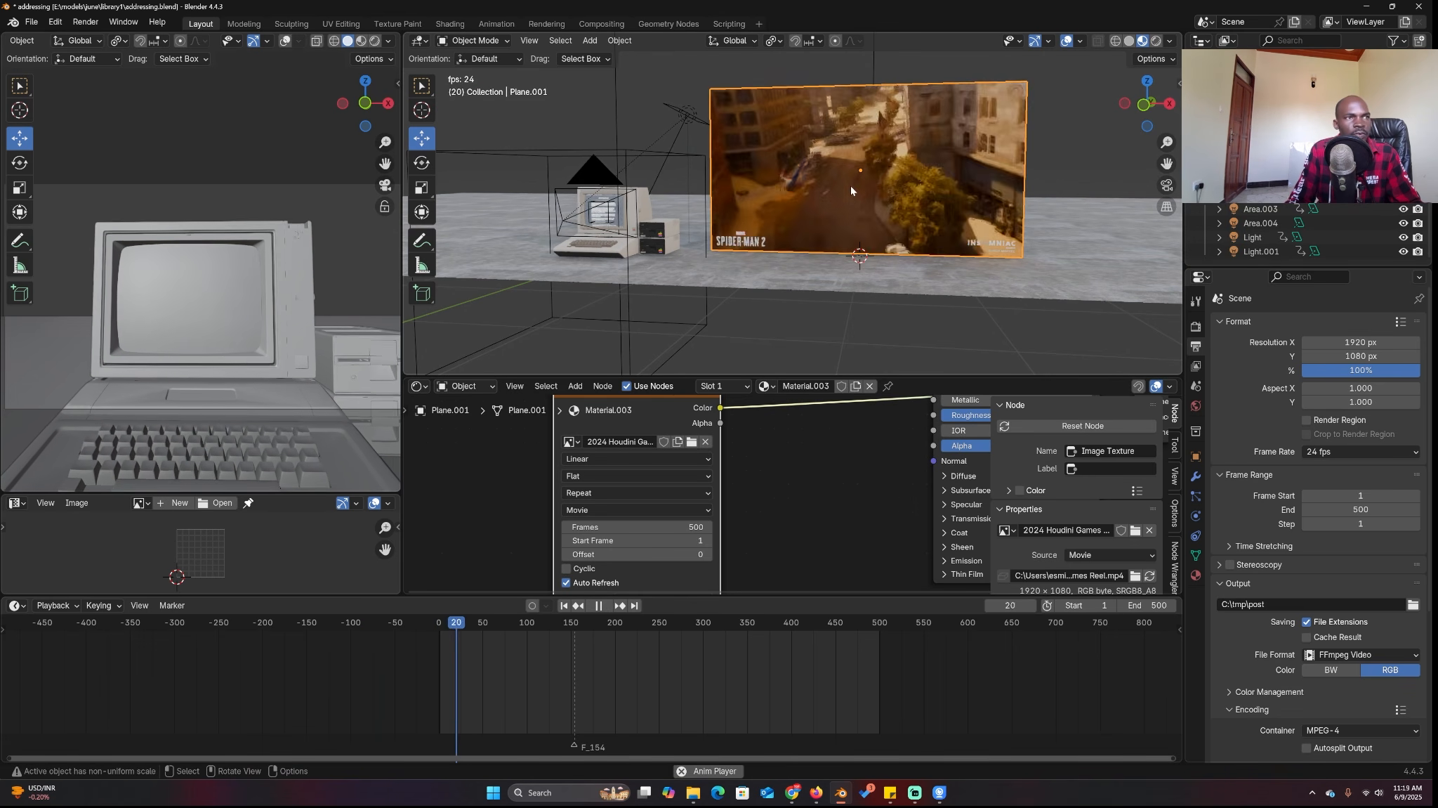
key("space")
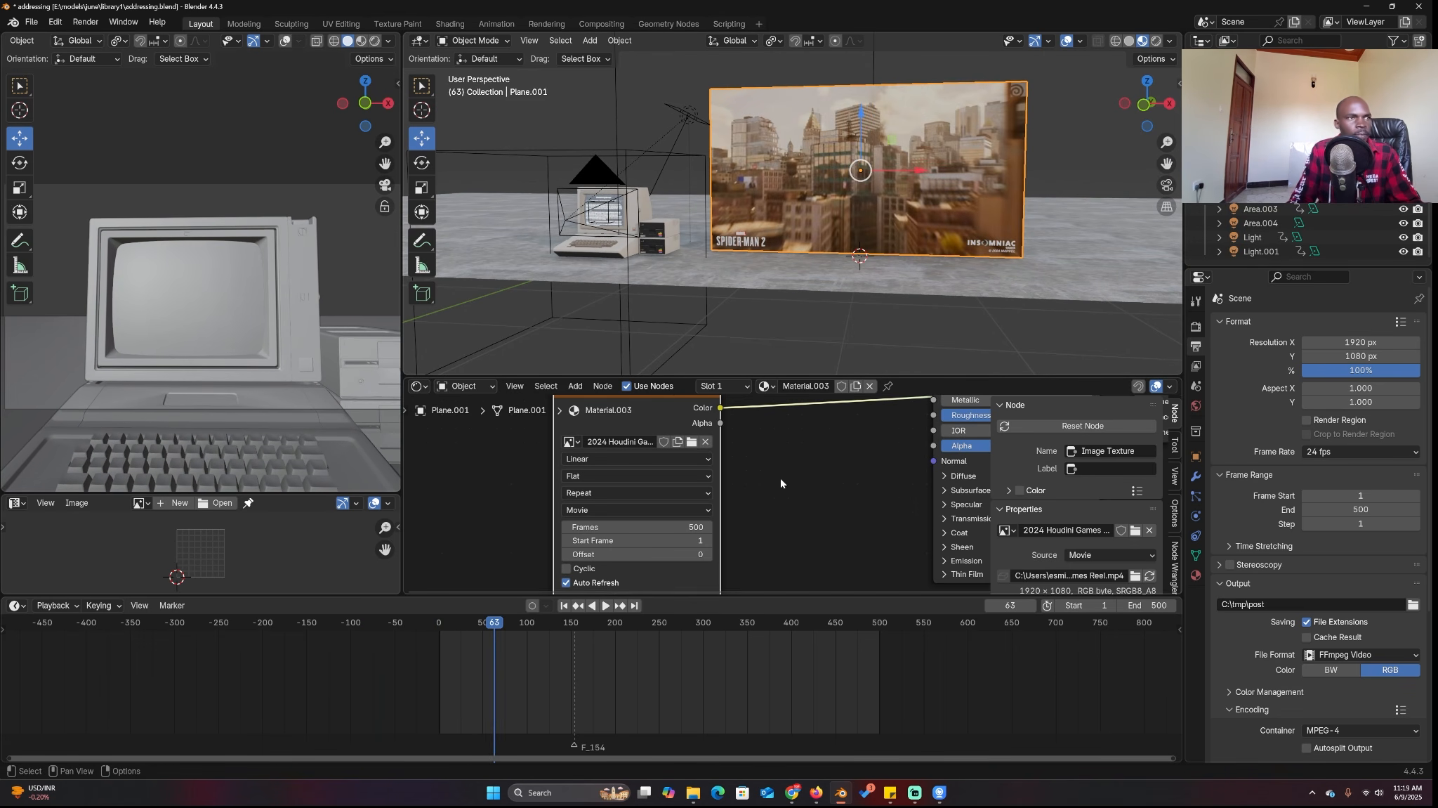
scroll(779, 478, "down", 3)
key("space")
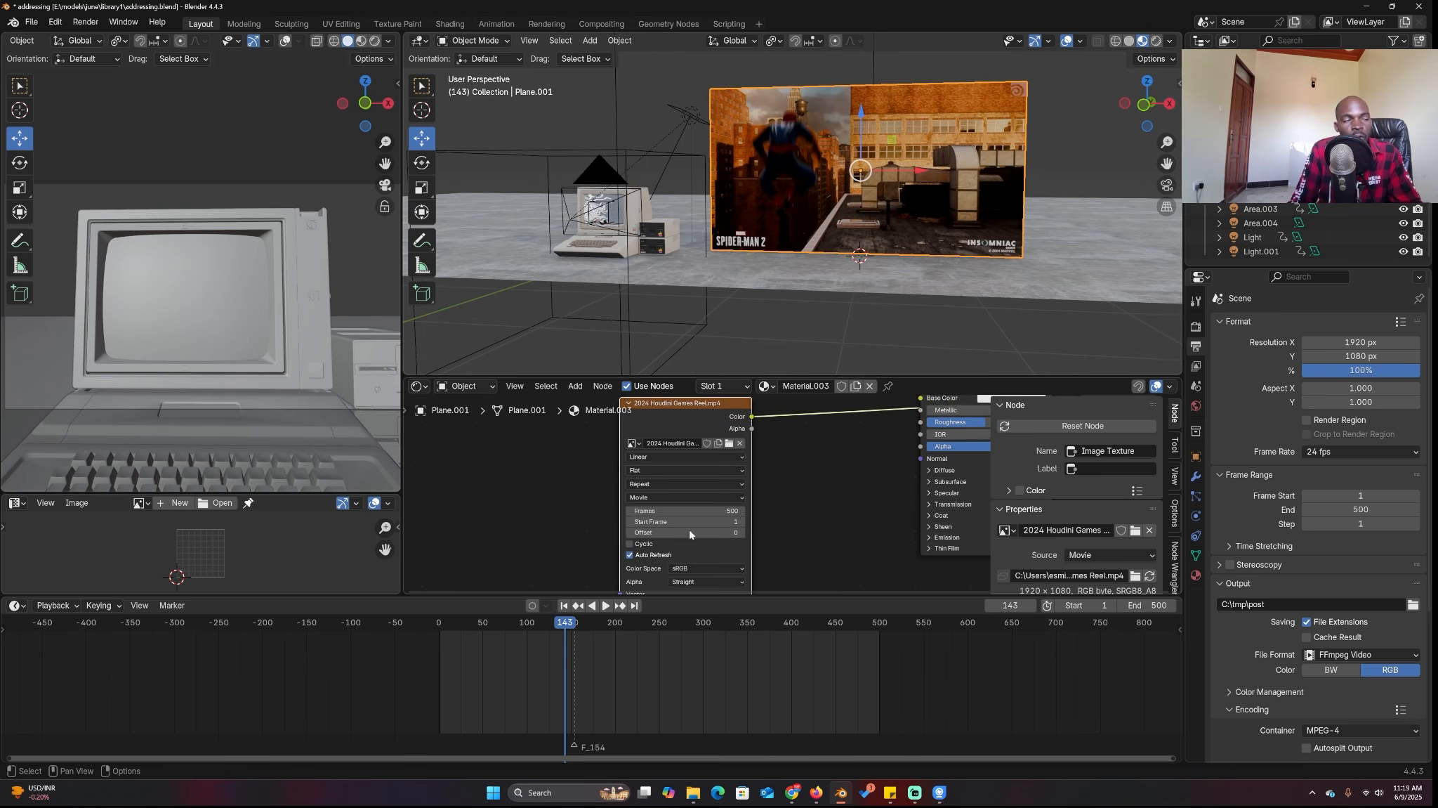
Try different Offset values on the movie texture, and drive the Offset with the frame expression and preview the playback.
middle_click_drag(690, 534, 730, 489)
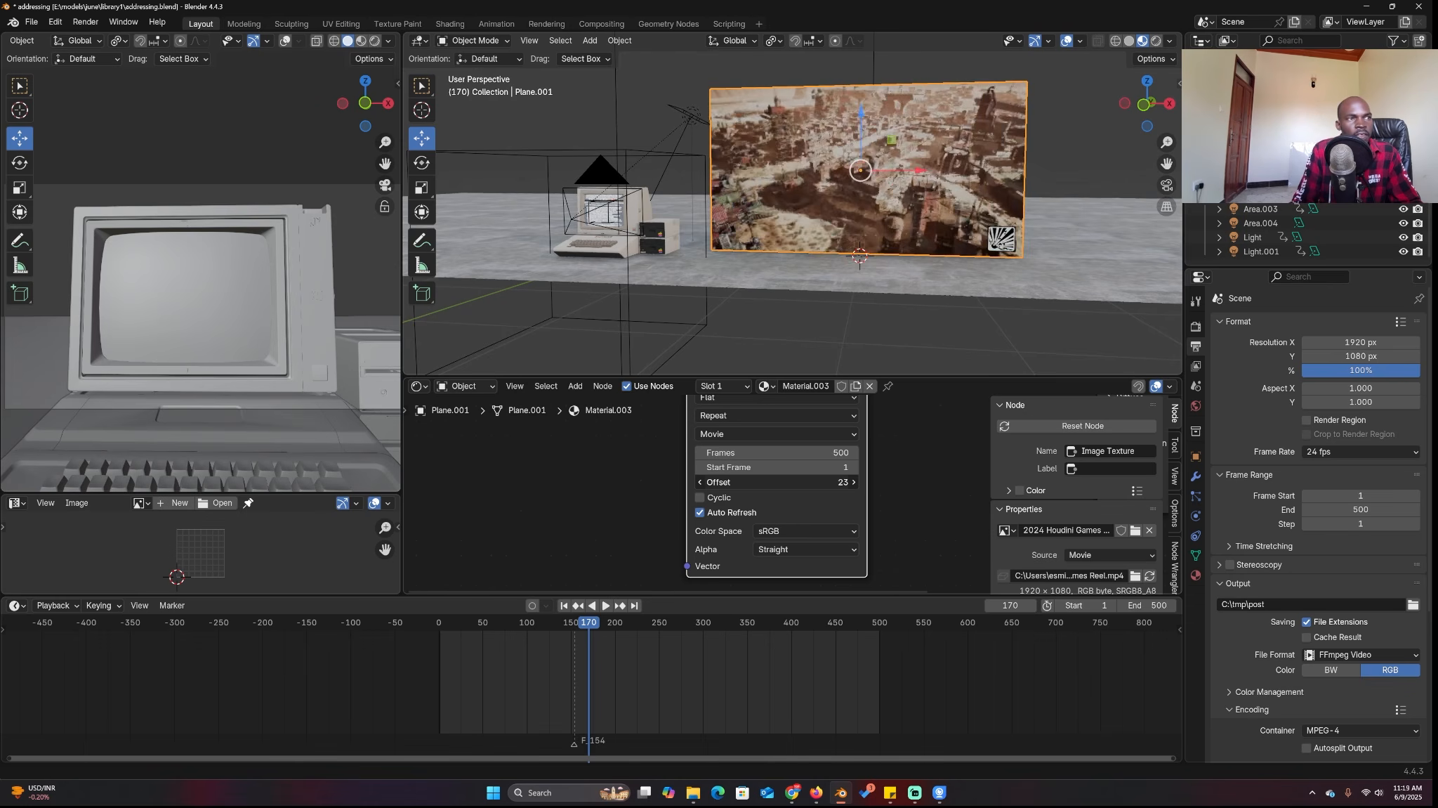
left_click_drag(780, 481, 593, 482)
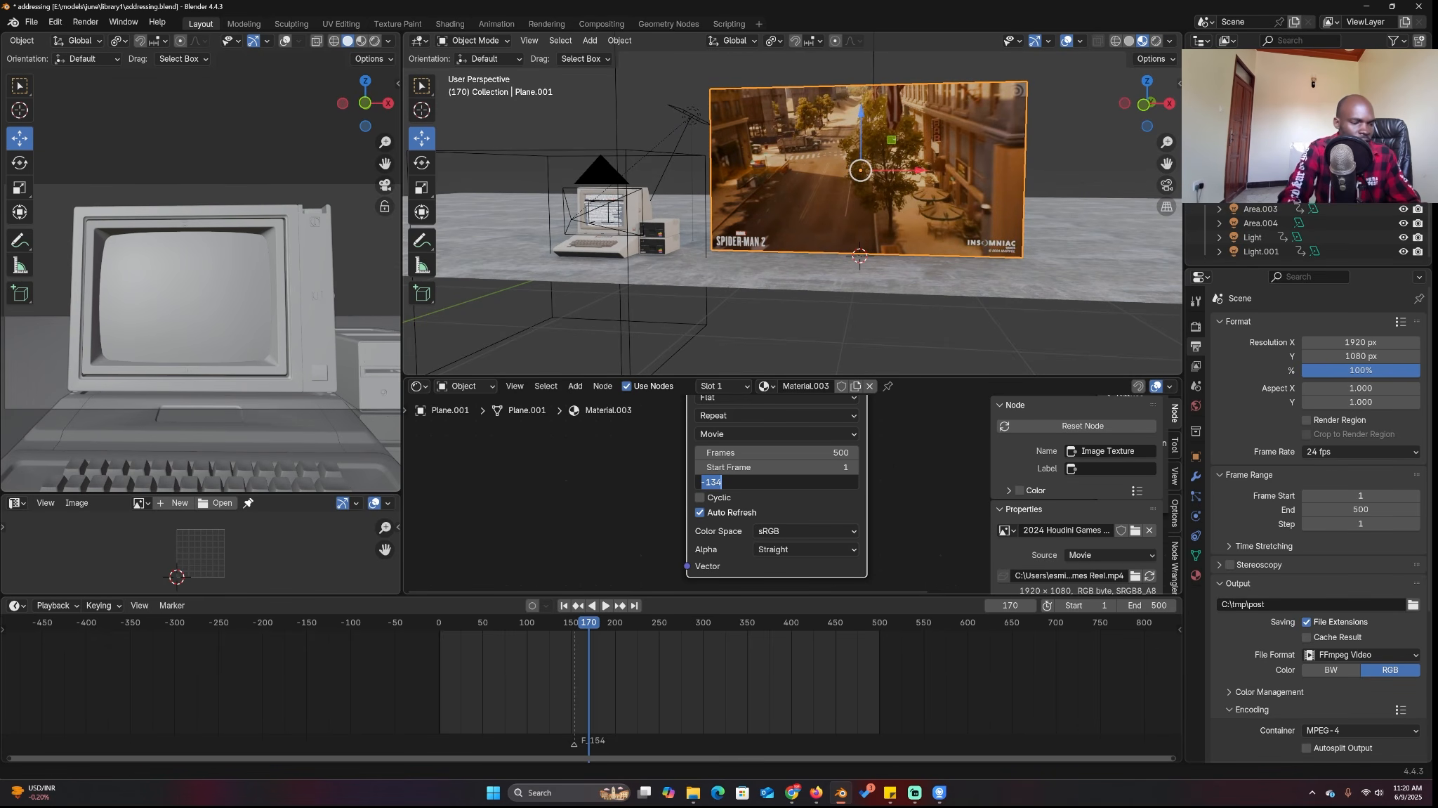
key("Return")
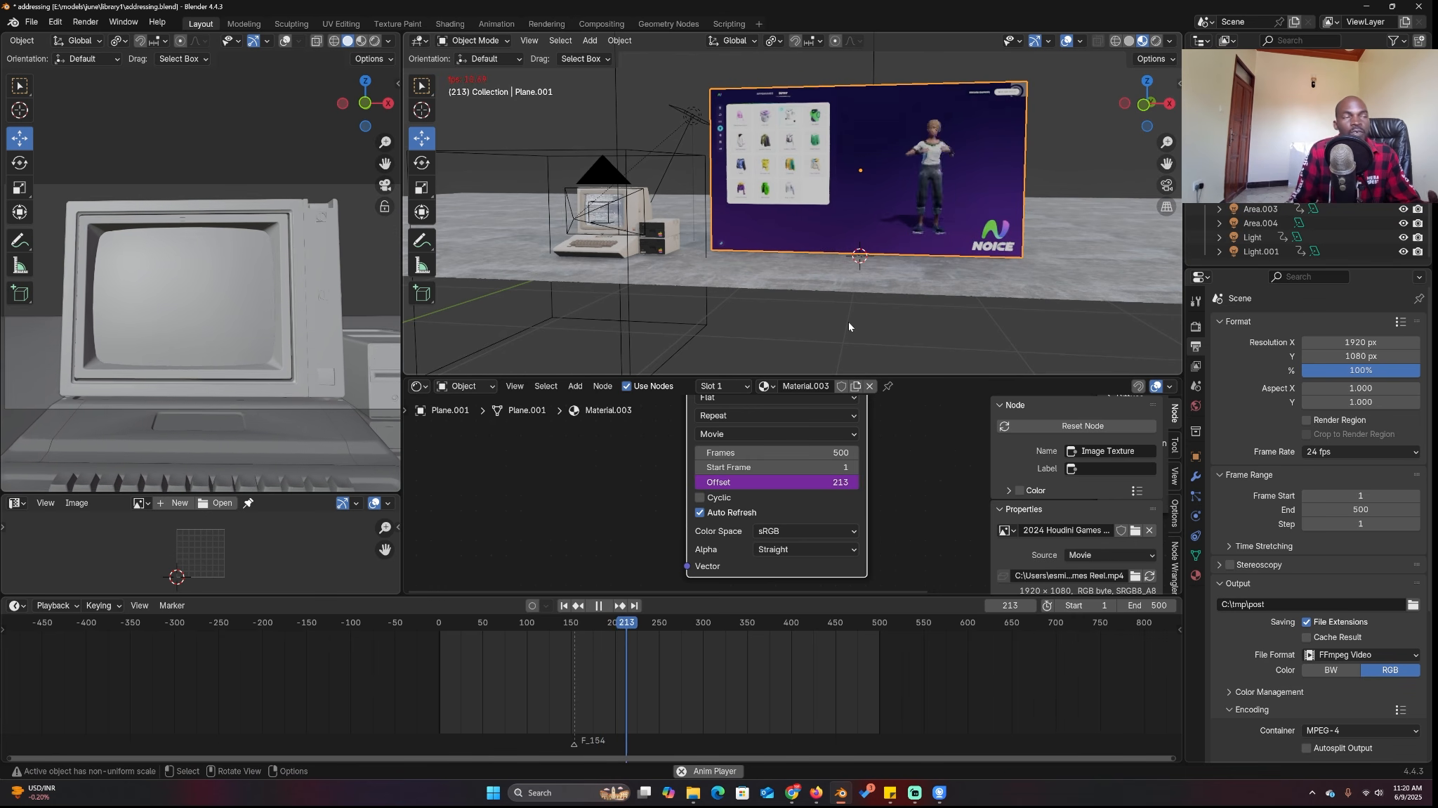
key("Escape")
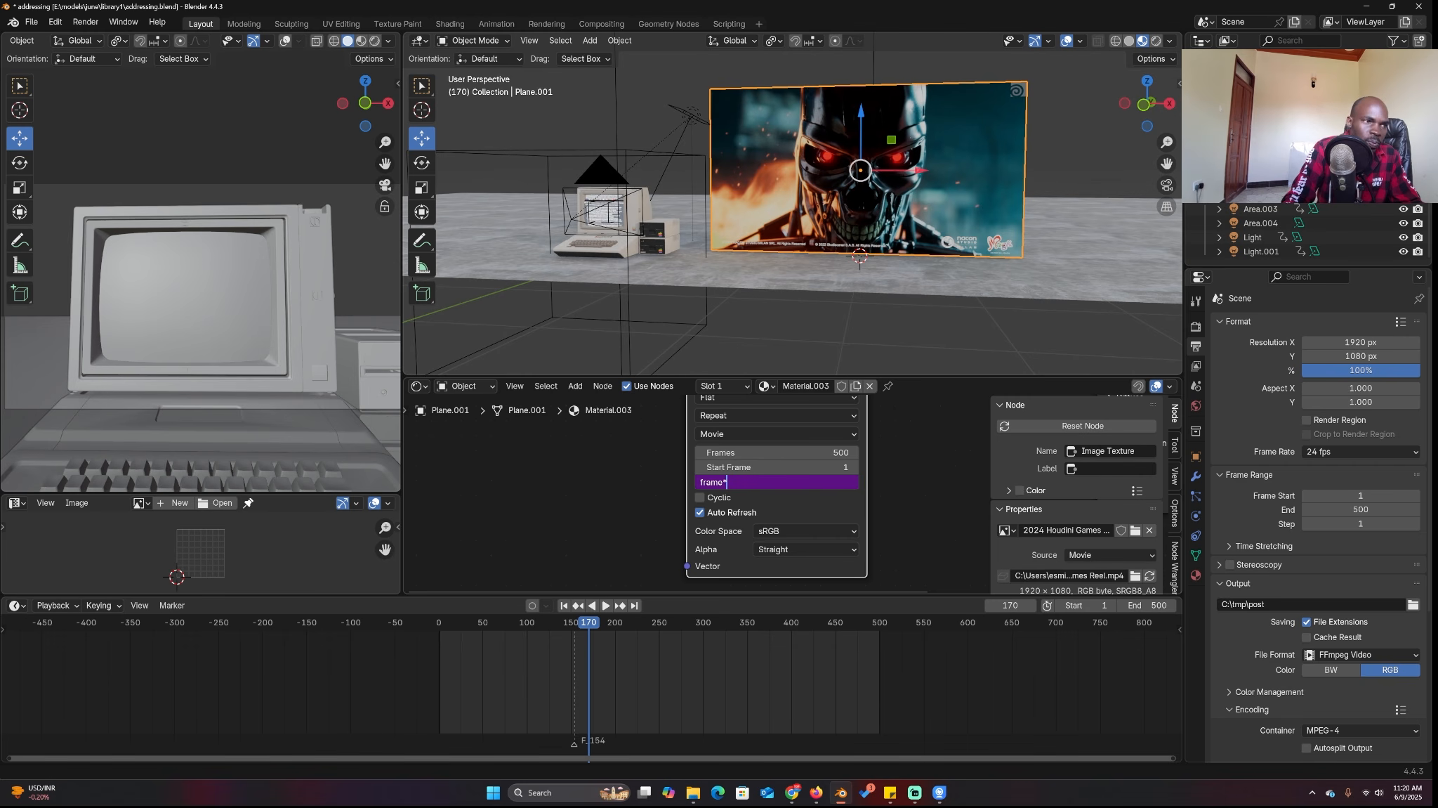
Change the Offset driver expression to frame*10 and preview the playback from near the start of the timeline.
type("0")
key("Return")
key("space")
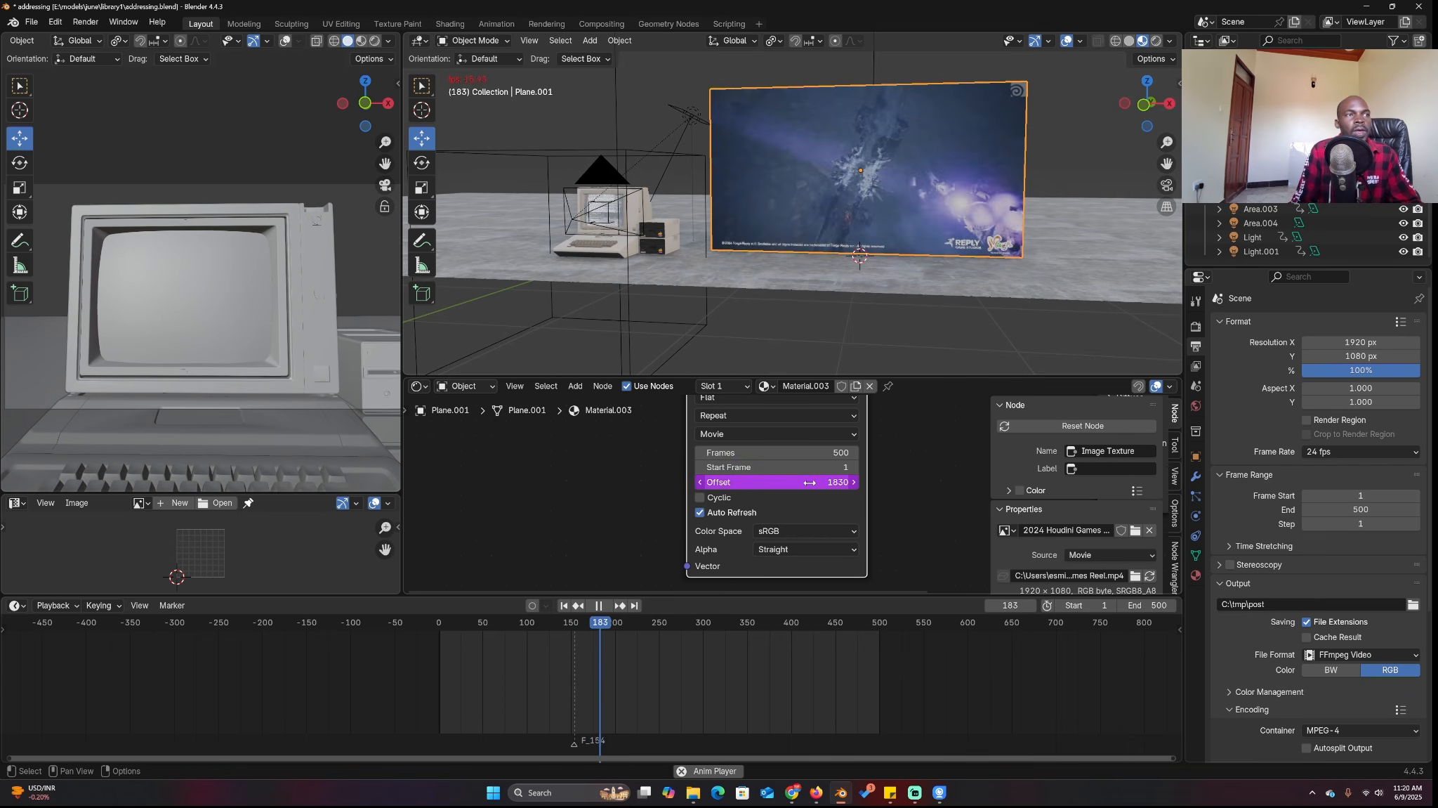
key("Escape")
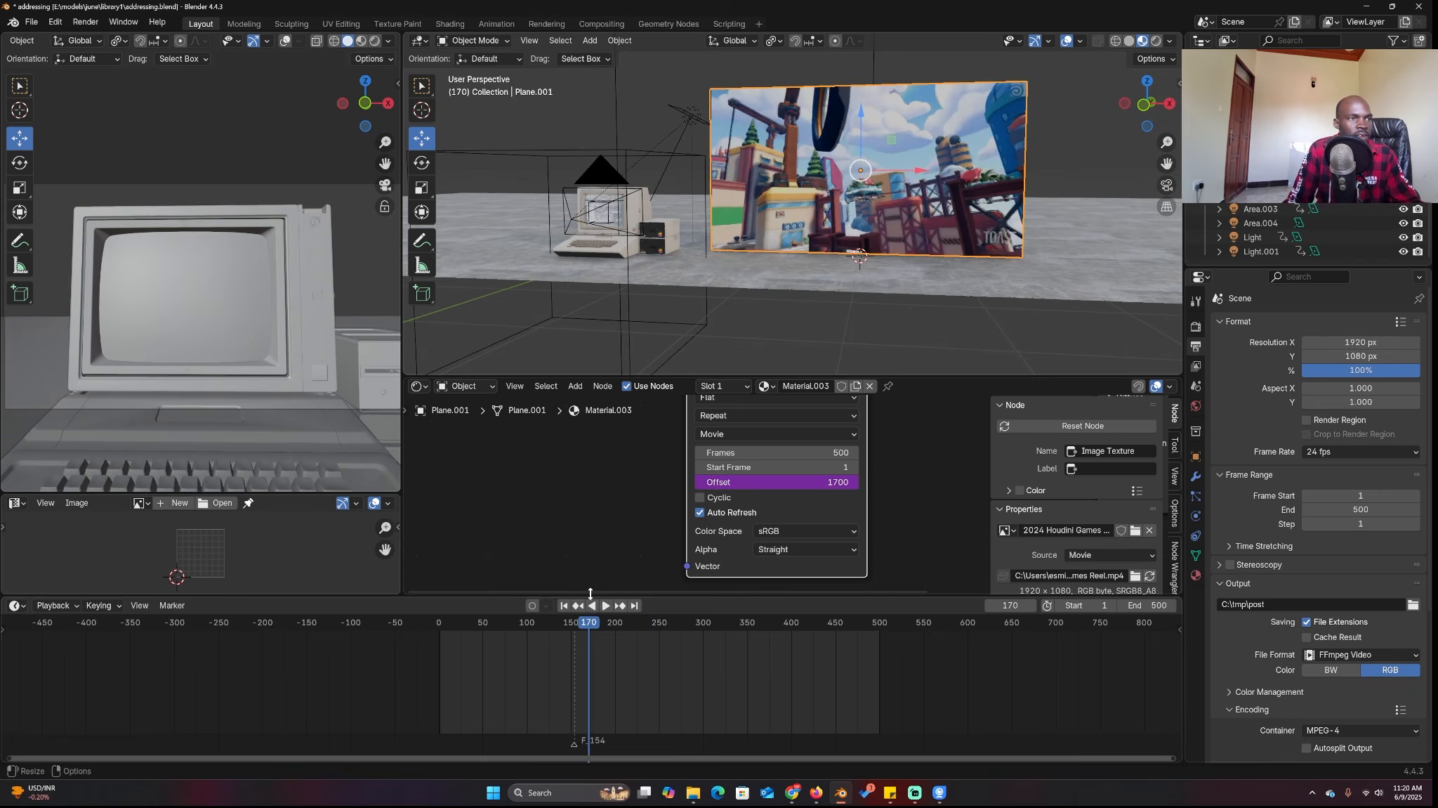
left_click(429, 672)
key("space")
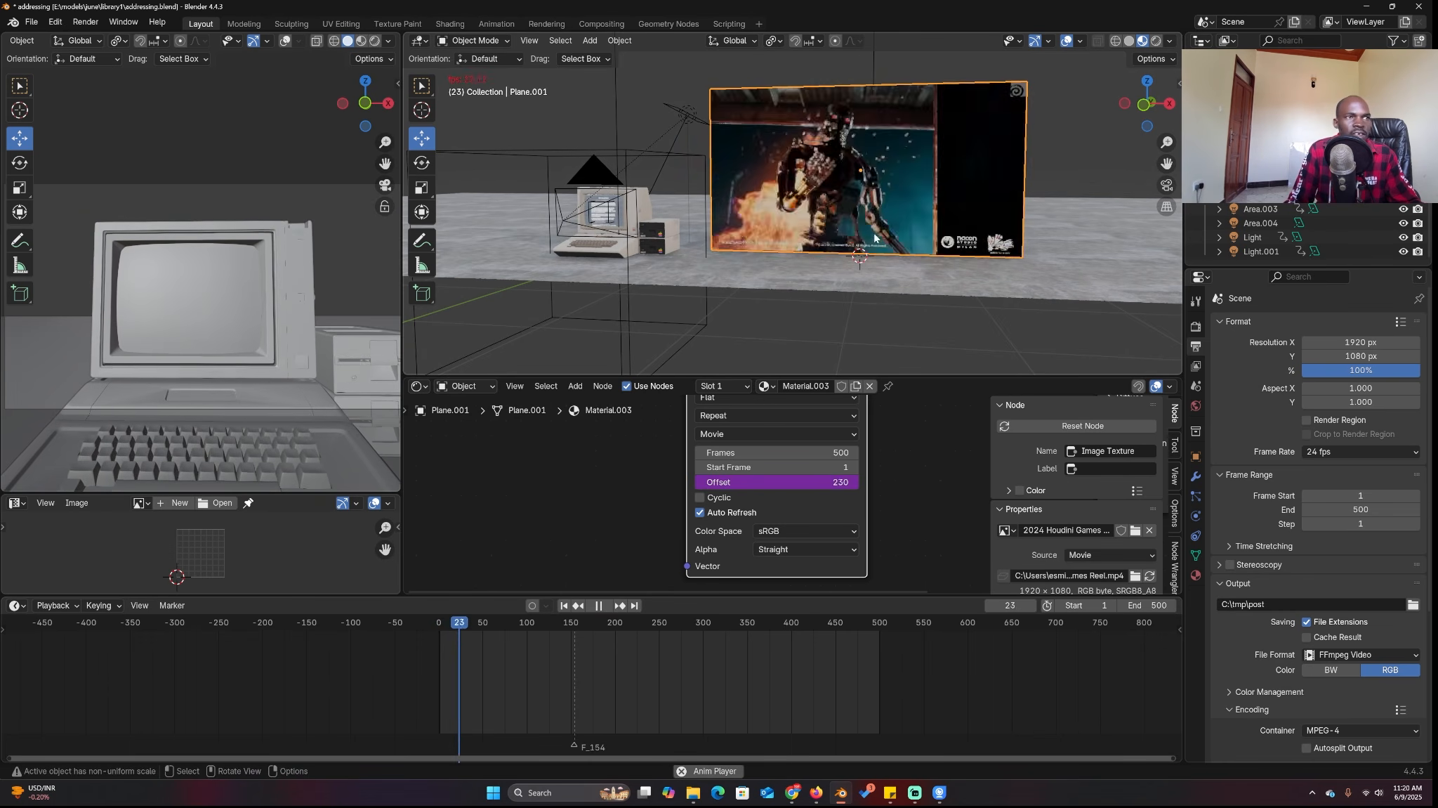
key("Escape")
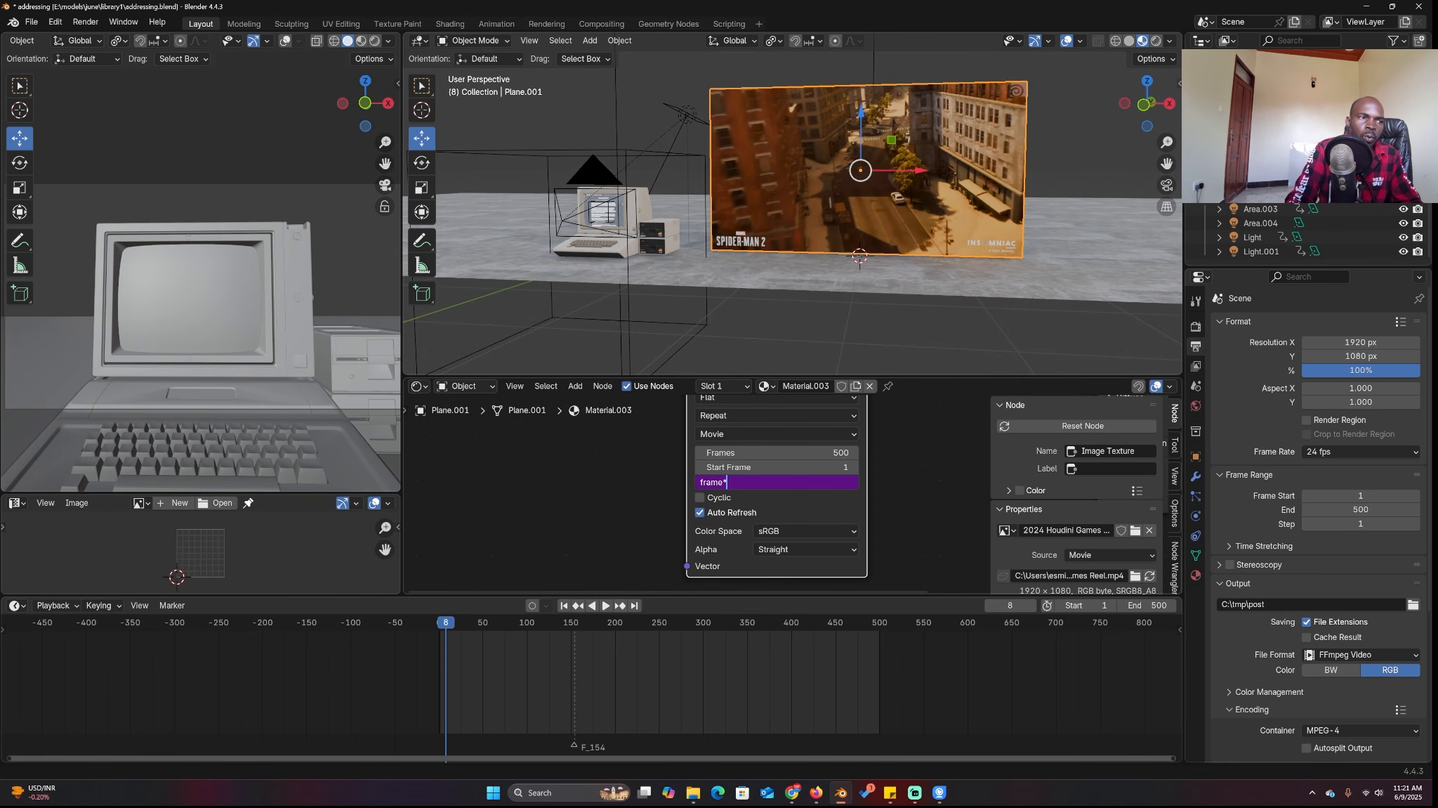
Change the Offset driver expression to frame*2 and preview the playback.
key("Return")
key("space")
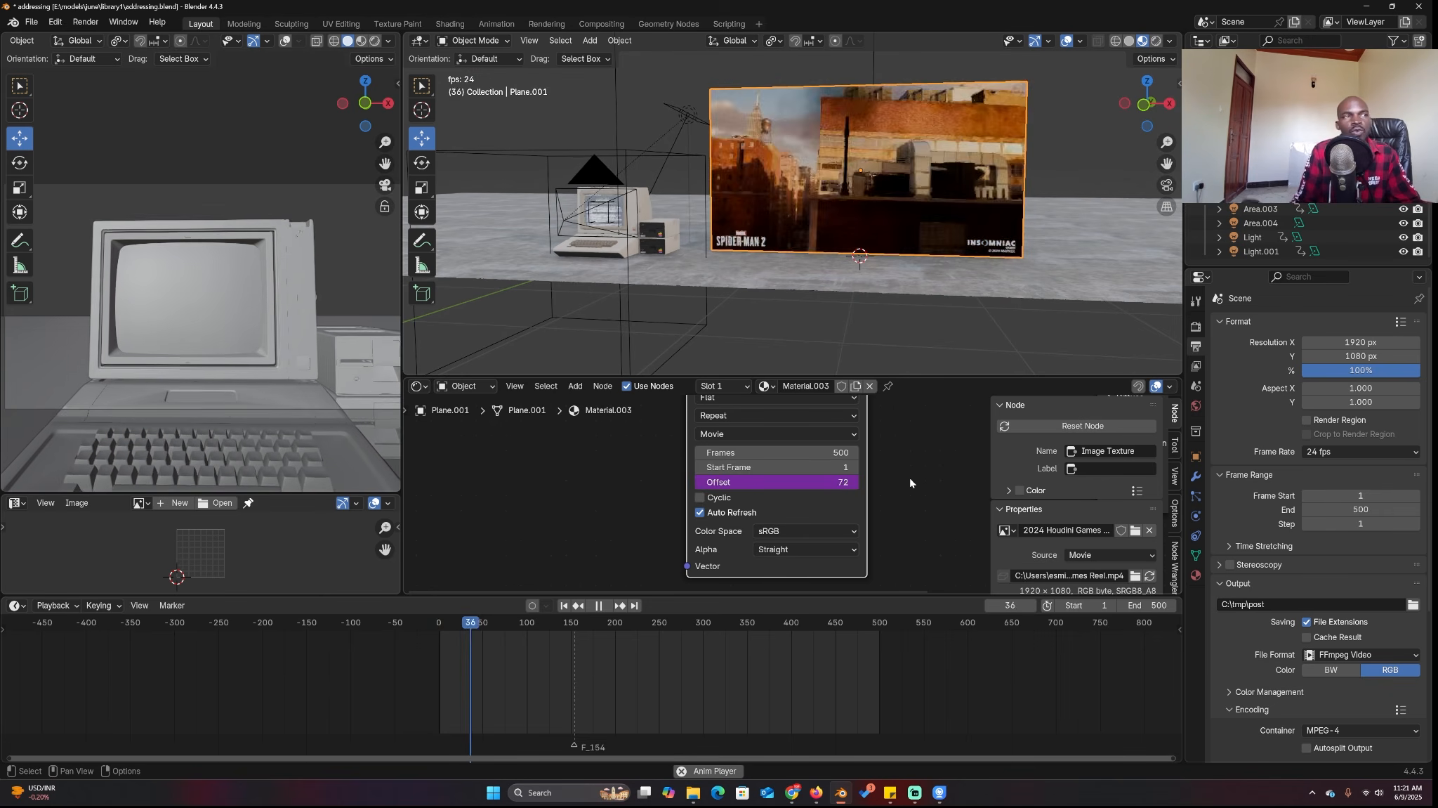
key("Escape")
Change the Offset driver expression to frame*20 and preview the playback.
left_click(772, 481)
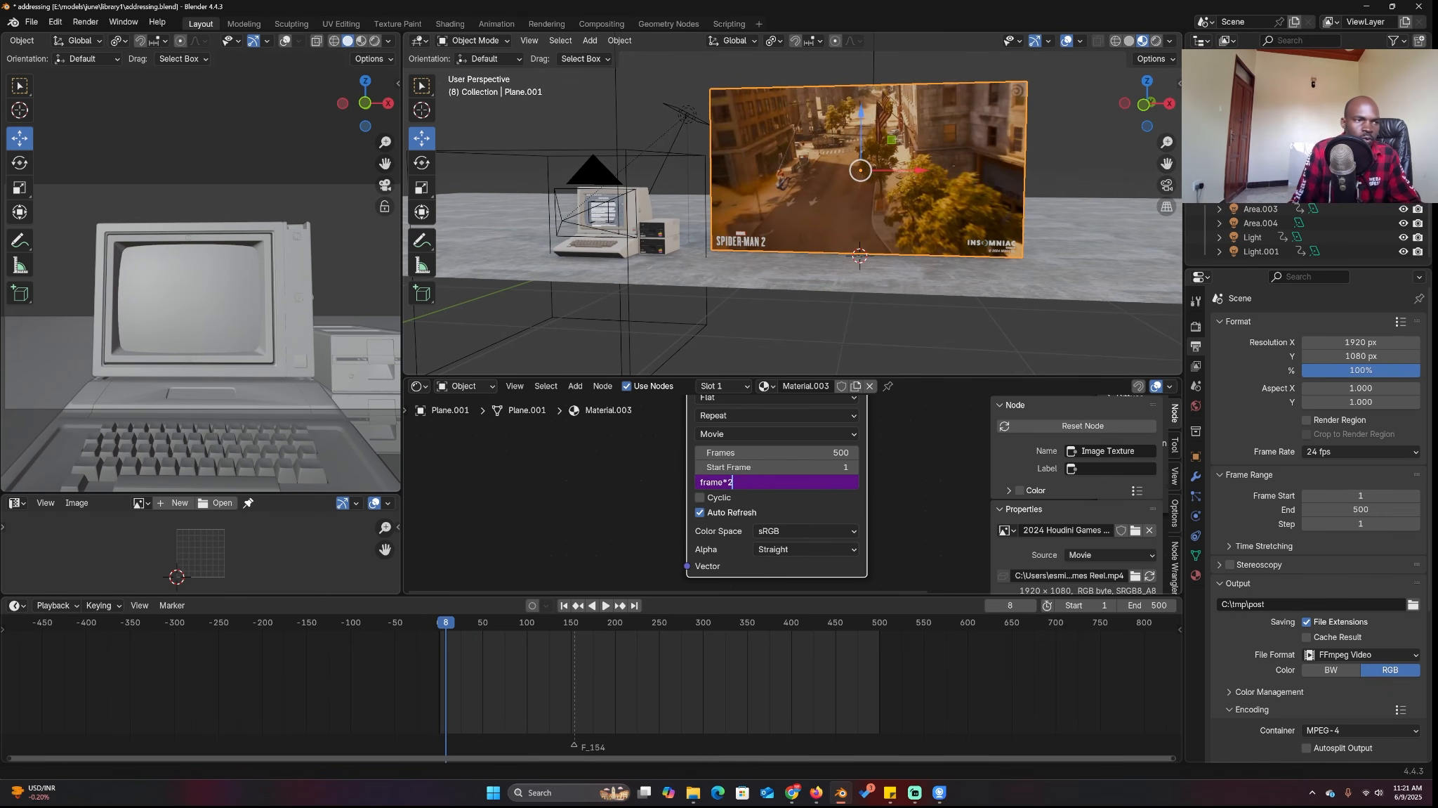
type("20")
key("Return")
key("space")
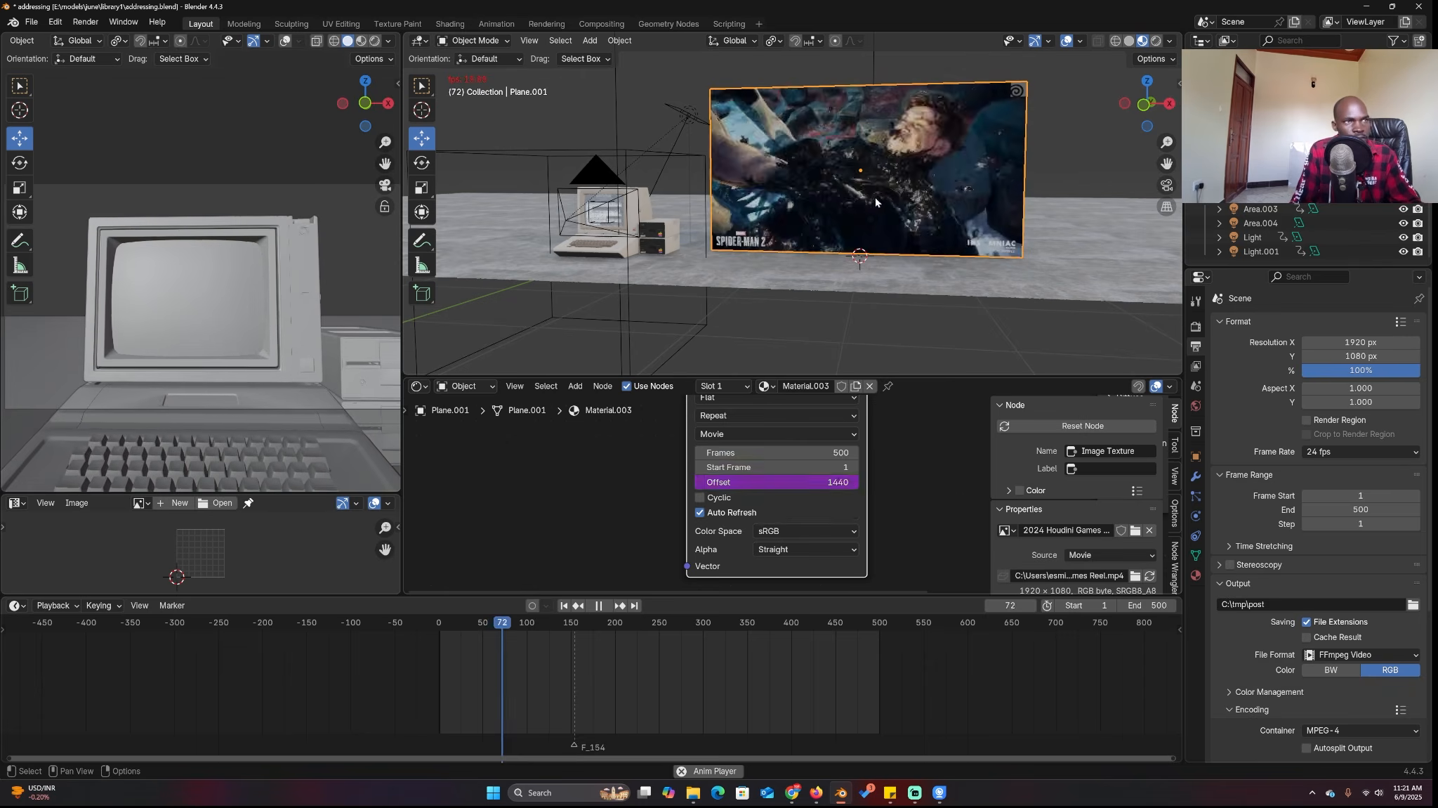
key("Escape")
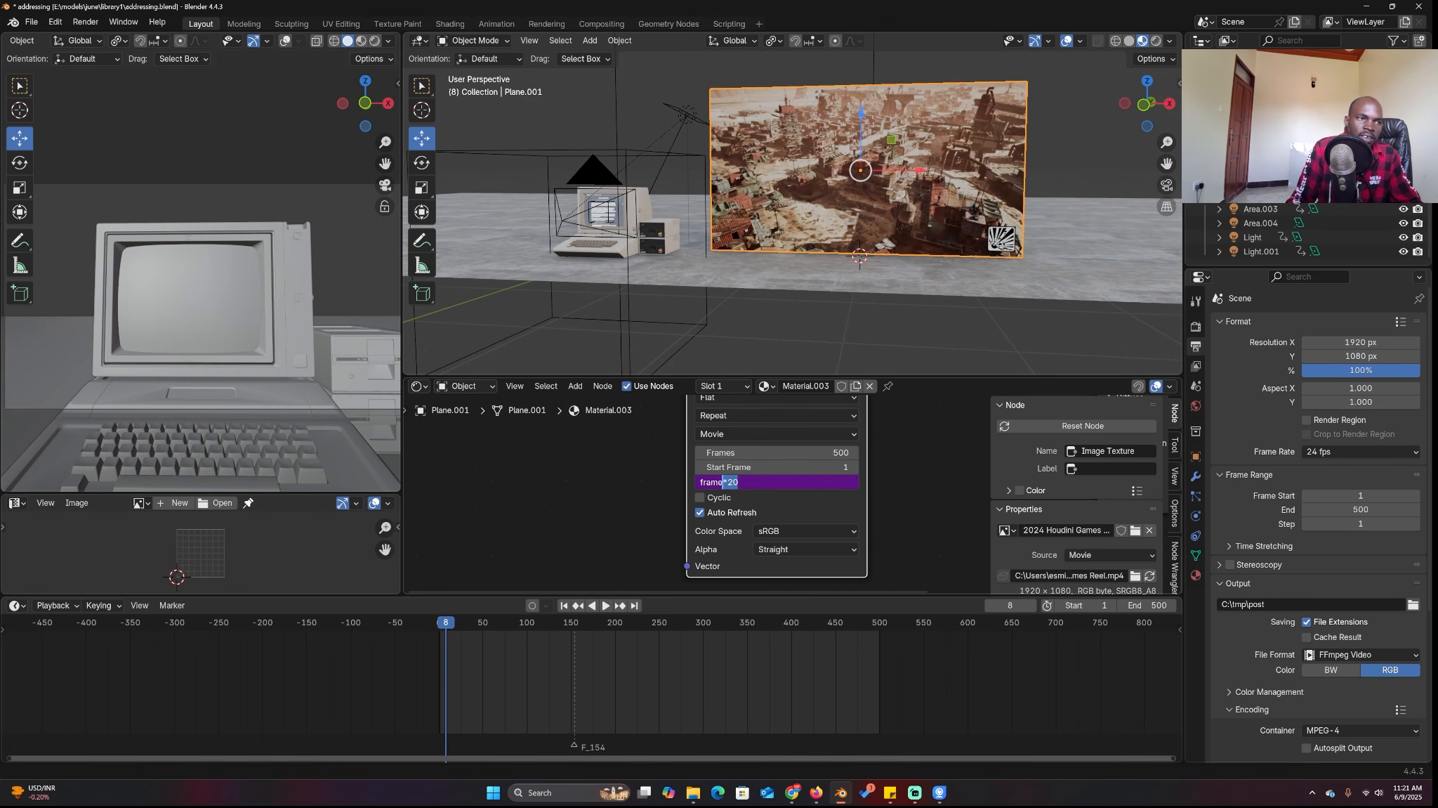
Change the Offset driver expression to frame/2 and preview the playback.
type("2")
key("Return")
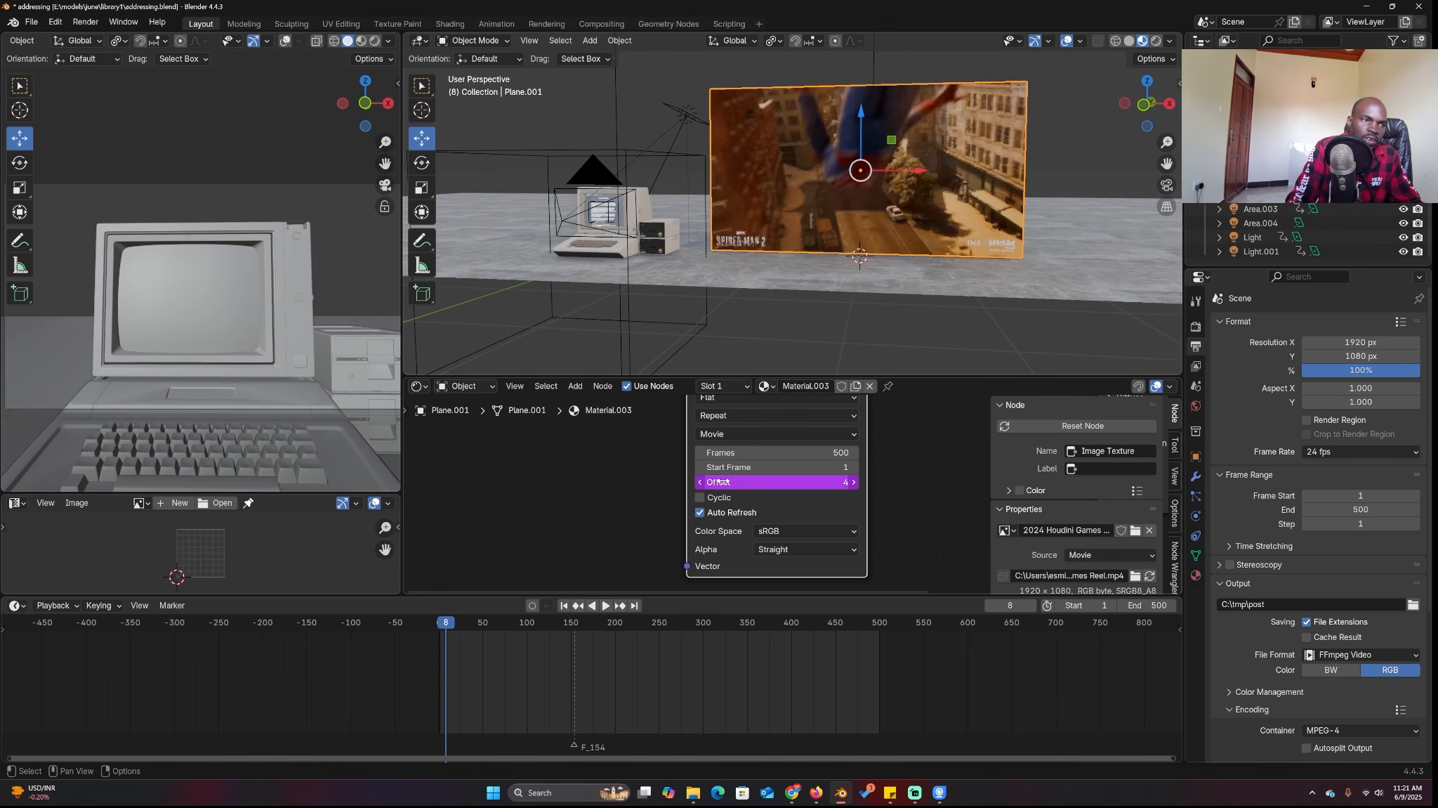
key("space")
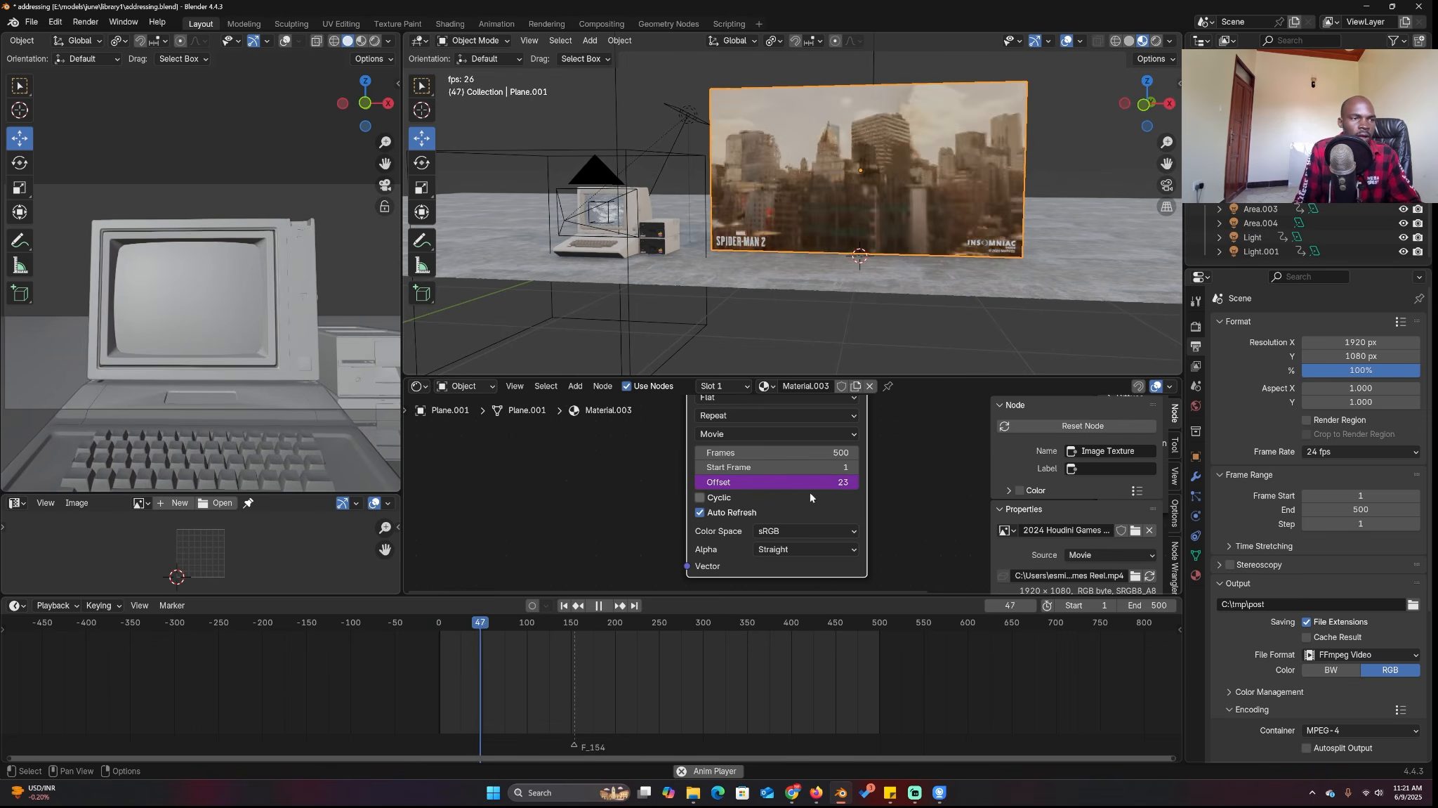
key("Escape")
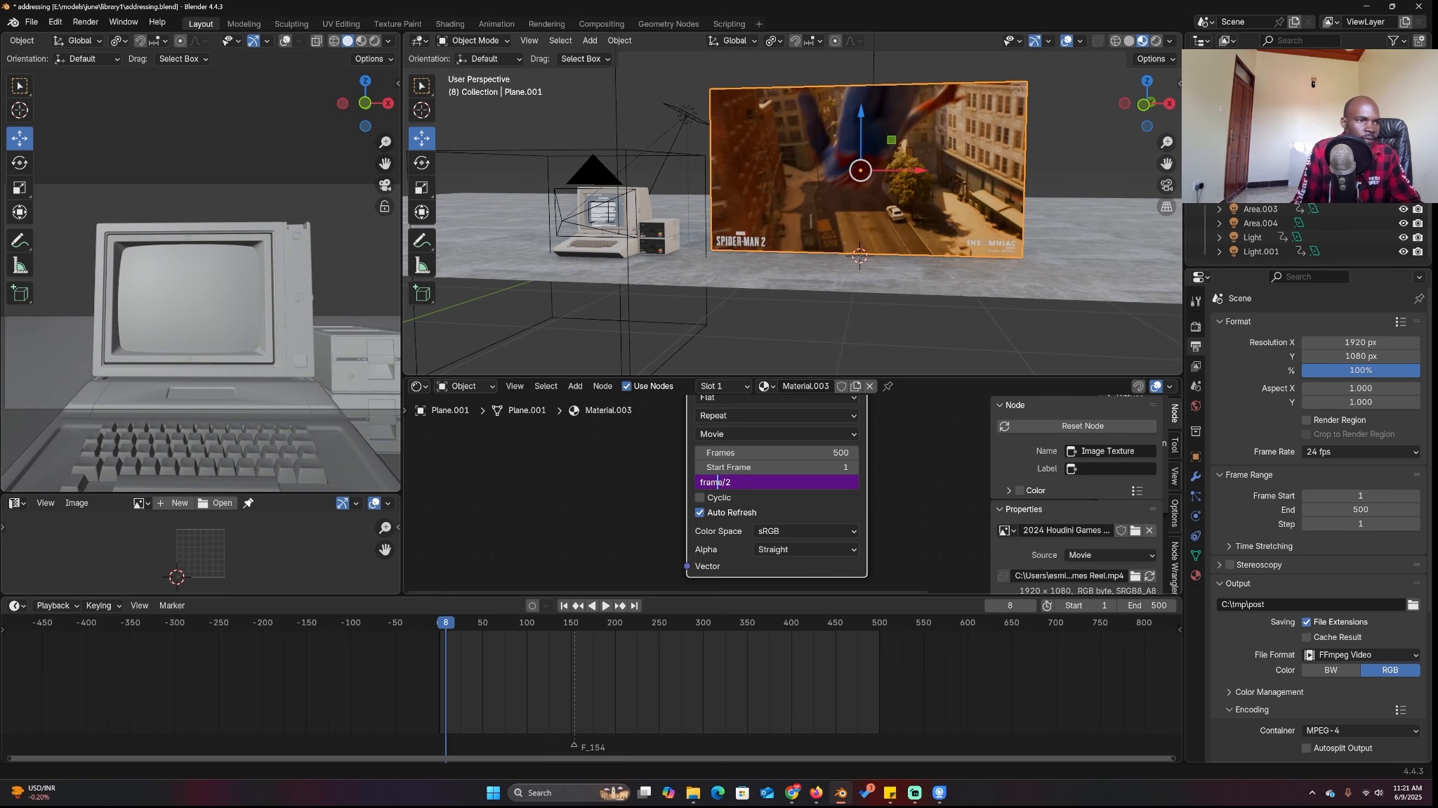
Change the Offset driver expression to frame/10 and preview the playback.
left_click(649, 485)
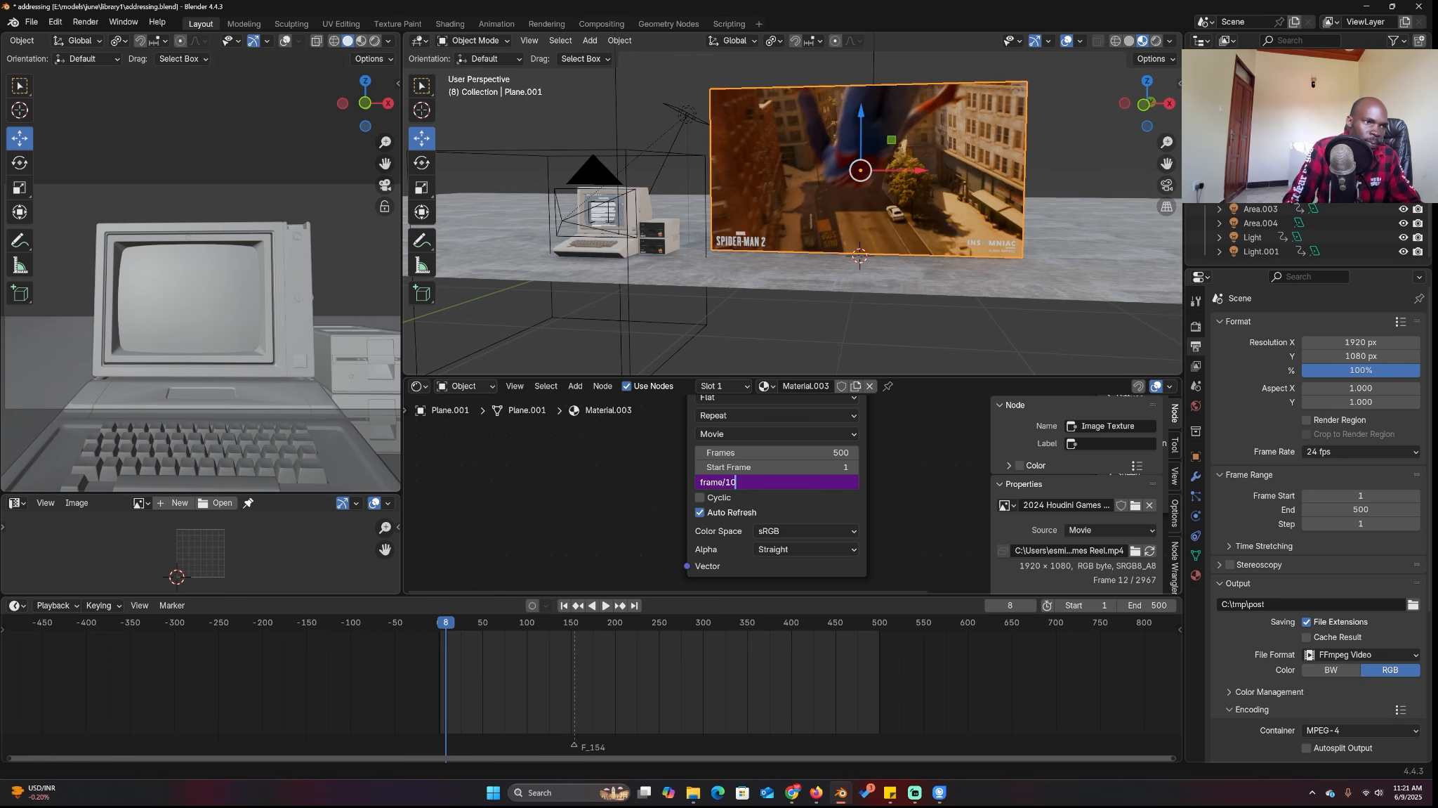
key("Return")
key("space")
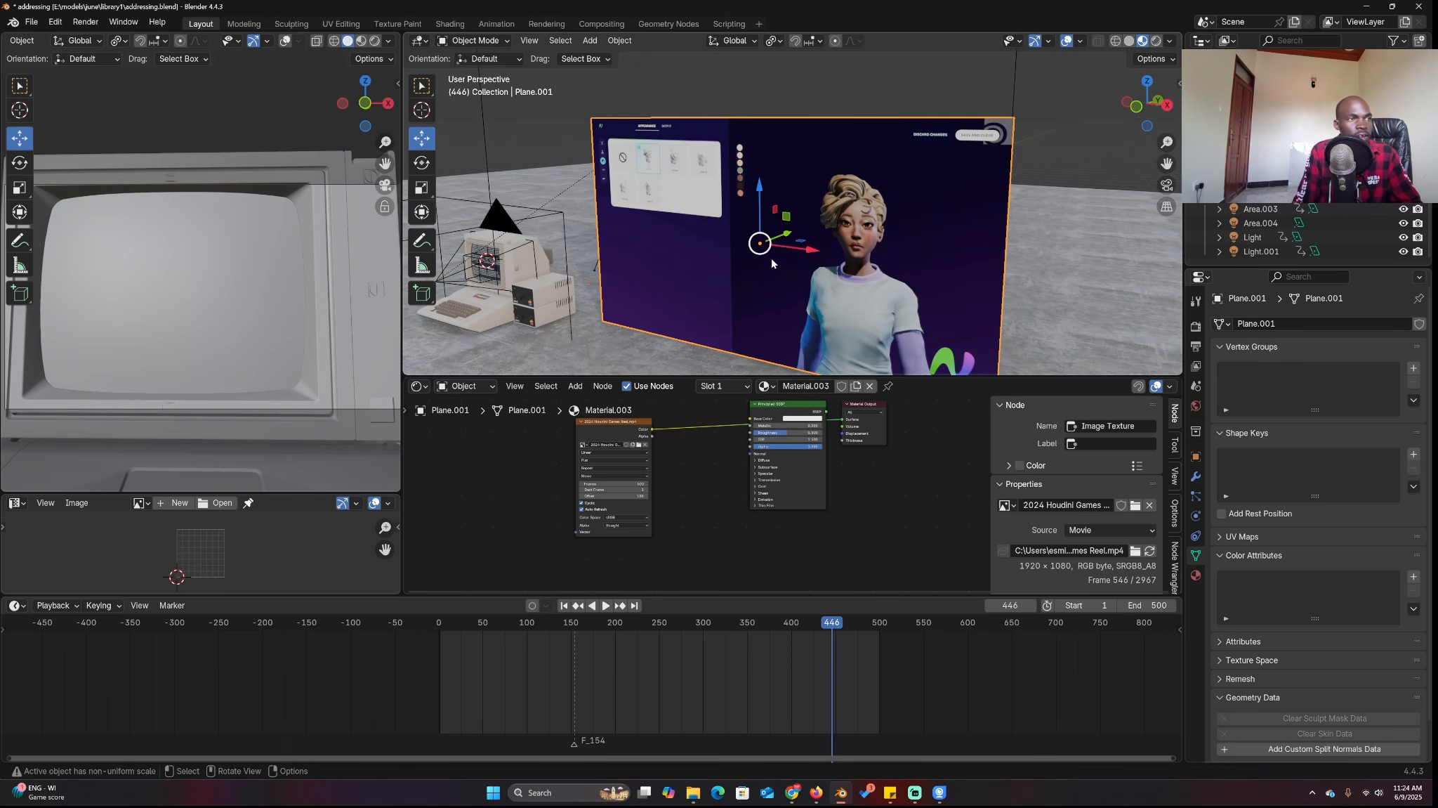
Add connected Texture Coordinate and Mapping nodes to the movie texture and move them well clear of it.
middle_click_drag(690, 446, 836, 447)
scroll(696, 430, "up", 3)
scroll(676, 429, "up", 2)
middle_click_drag(566, 416, 741, 452)
scroll(708, 431, "down", 1)
left_click(883, 436)
key("ctrl+t")
key("g")
left_click(715, 426)
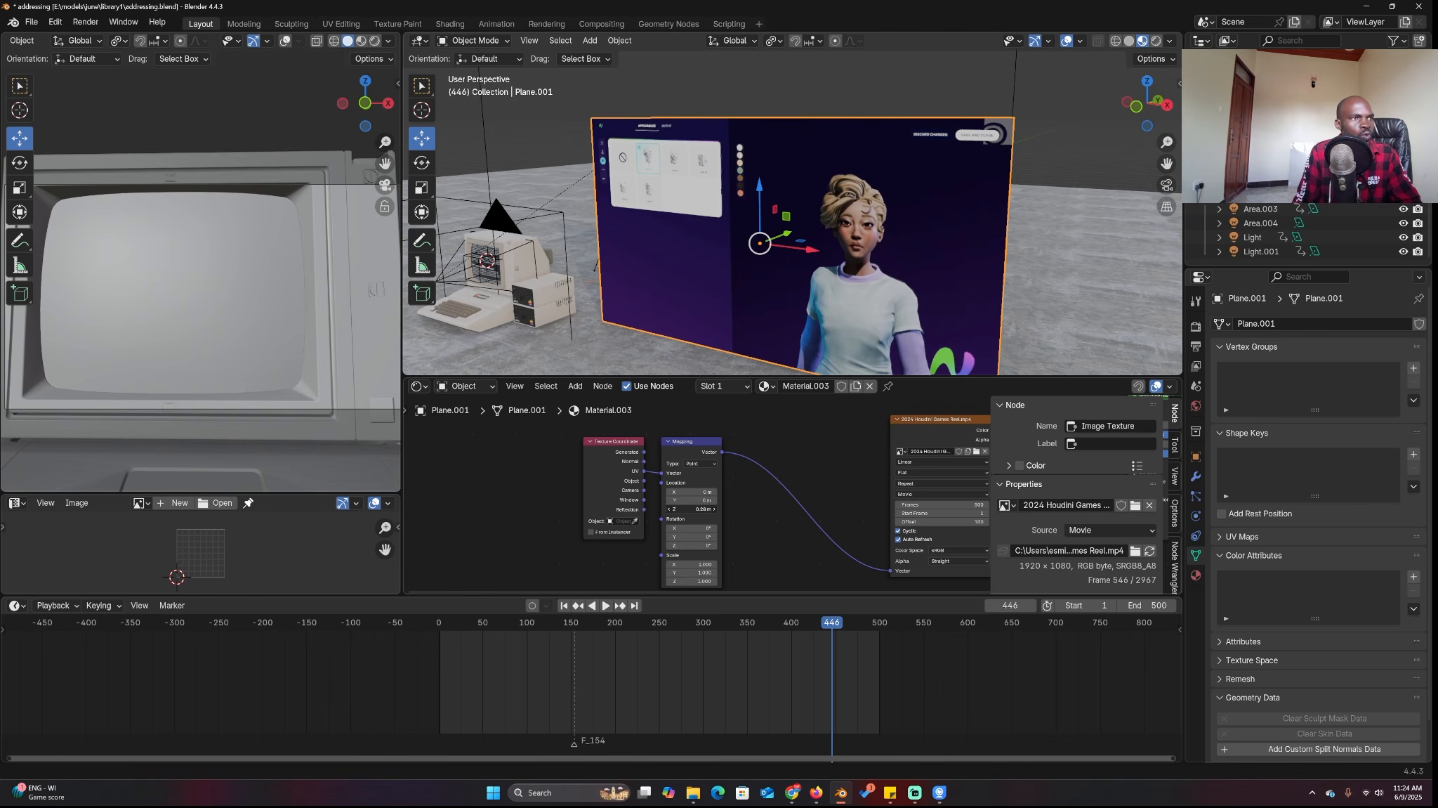
Try shifting the video texture through the Mapping node's Location values, and undo the shift.
middle_click_drag(864, 191, 884, 184)
scroll(695, 512, "up", 4)
left_click_drag(691, 495, 575, 495)
scroll(770, 516, "down", 5)
key("ctrl+z")
middle_click_drag(773, 512, 776, 508)
middle_click_drag(778, 458, 763, 402)
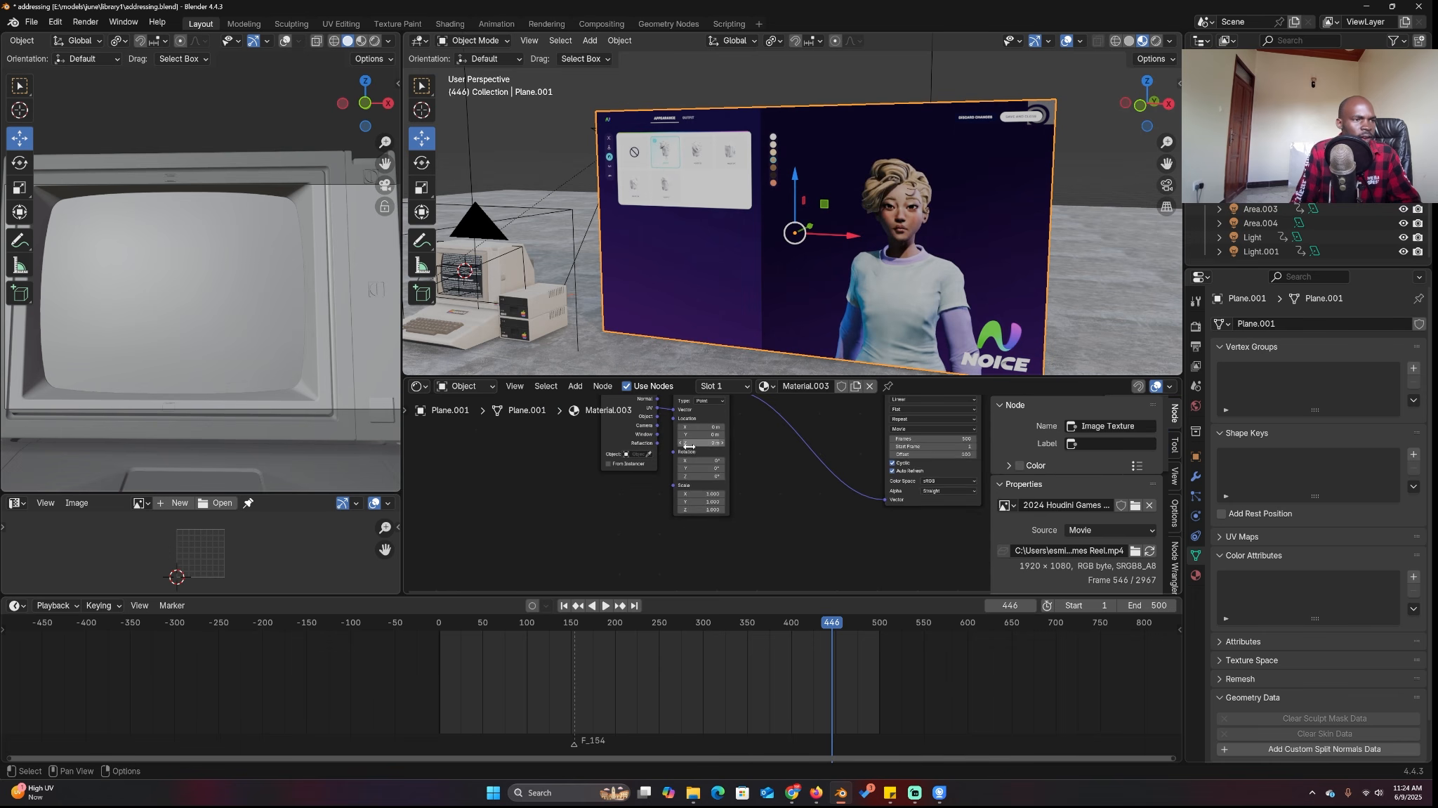
Add a Noise Texture and insert an Add Vector Math node before the movie texture, feeding the noise Color into its second vector.
key("shift+a")
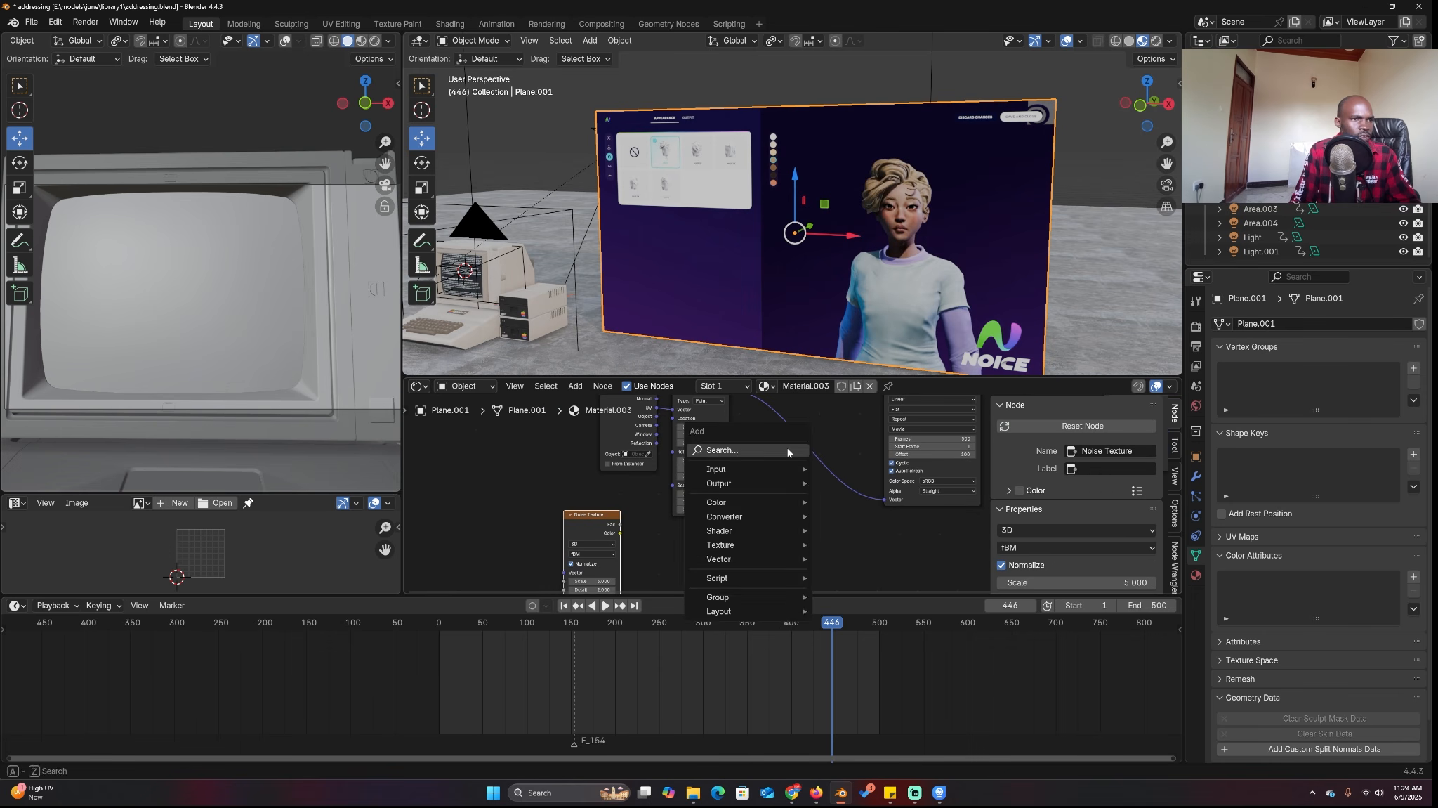
left_click(787, 450)
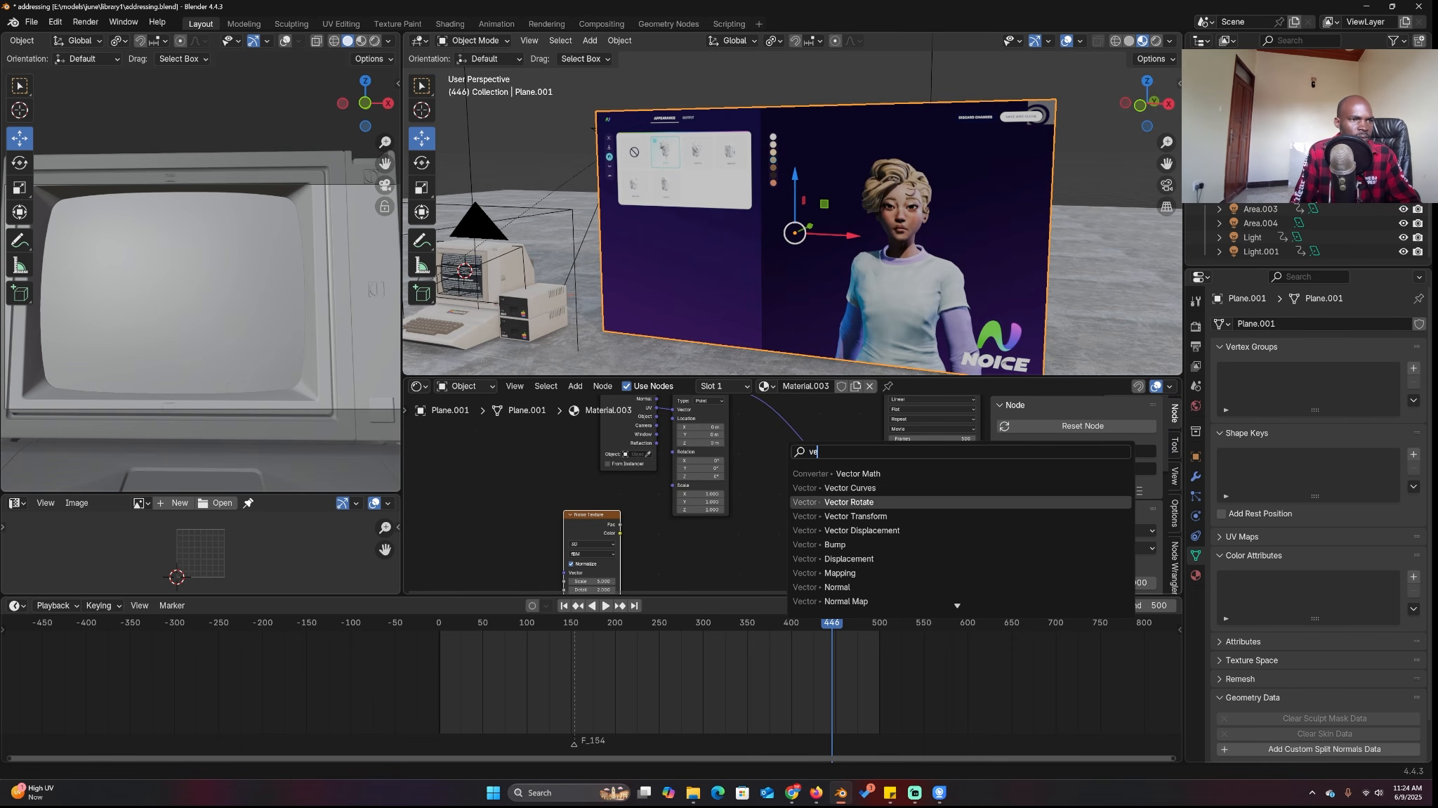
left_click(835, 474)
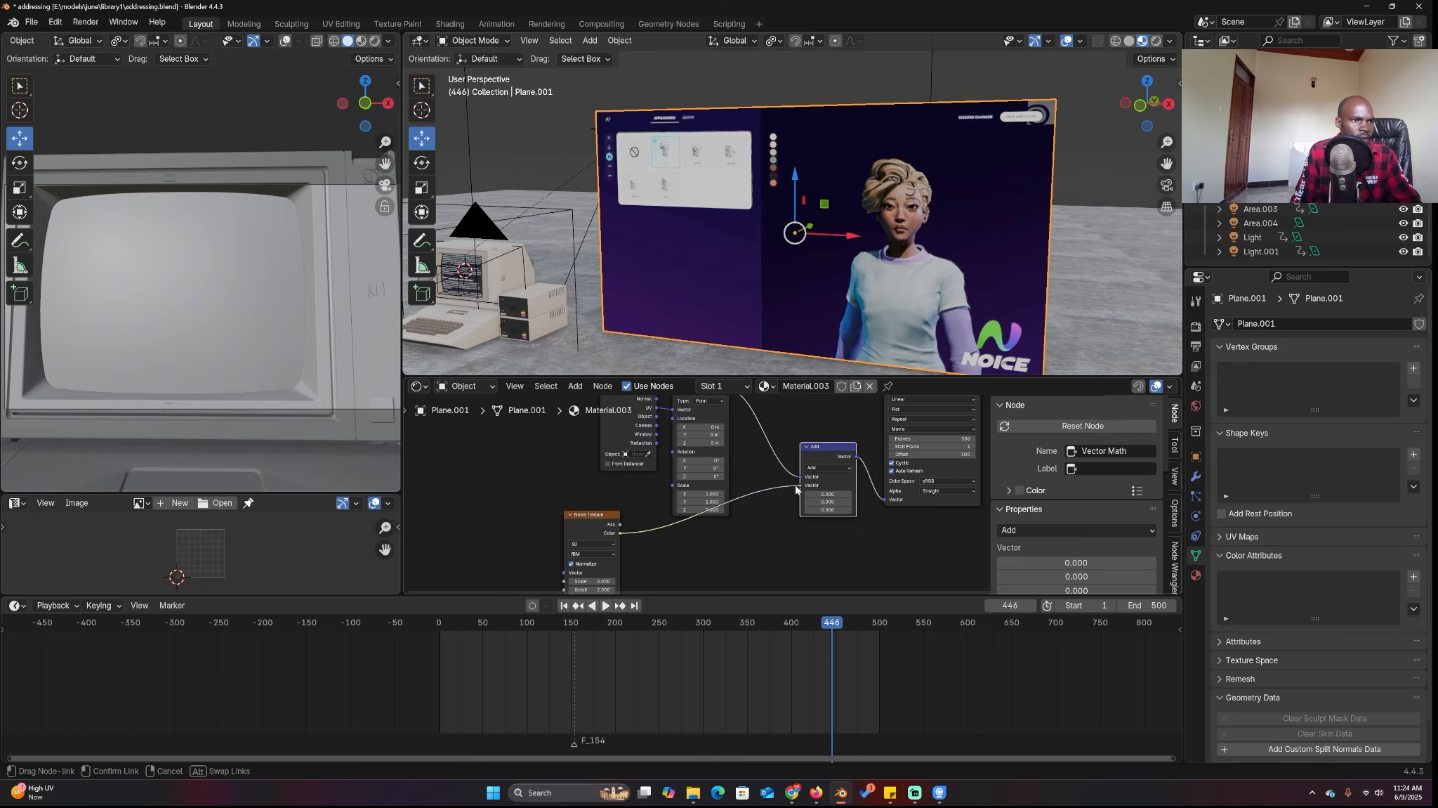
left_click_drag(796, 489, 798, 486)
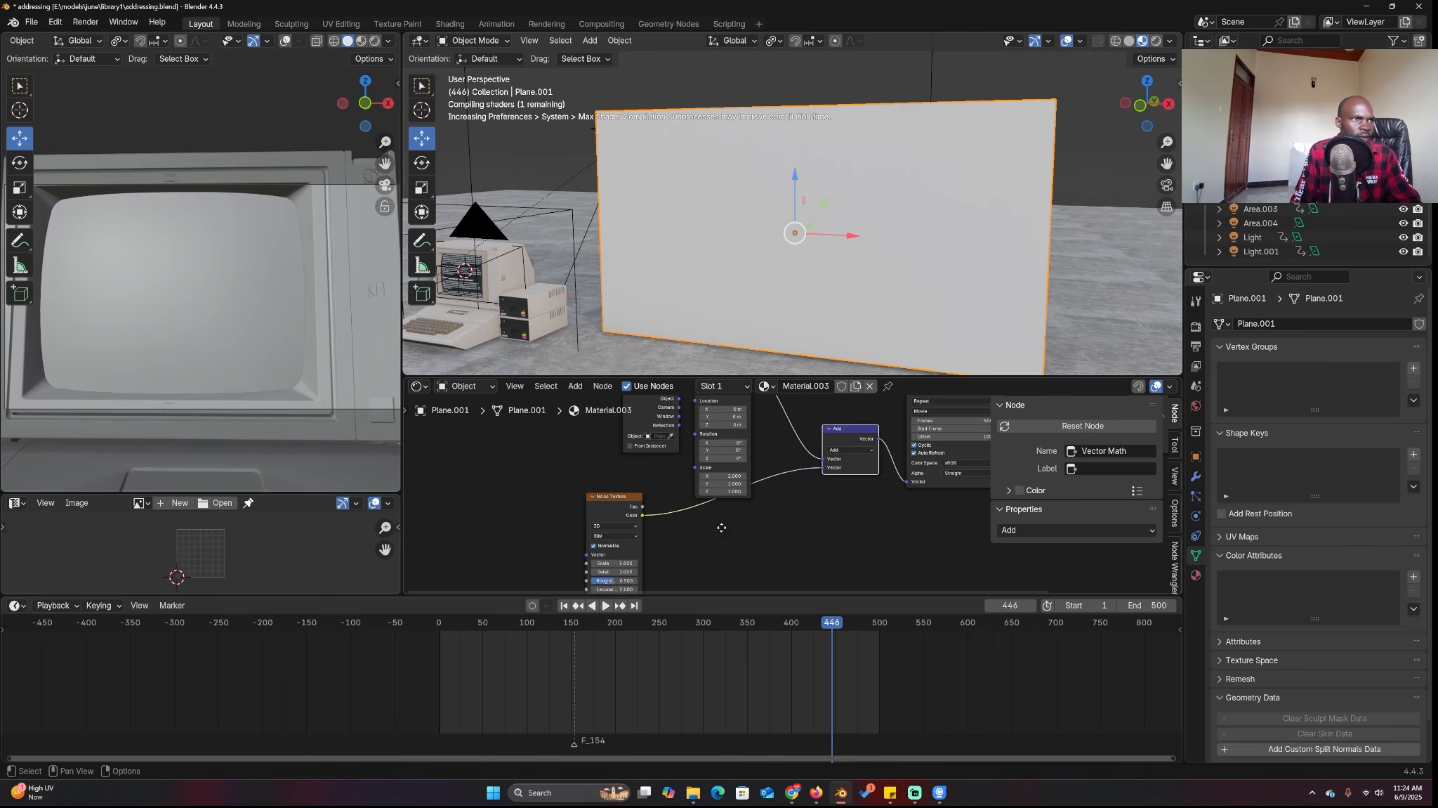
Insert a duplicate Vector Math node between the noise and Add nodes, set to Subtract with 0.5 on all three axes.
key("shift+d")
left_click(708, 506)
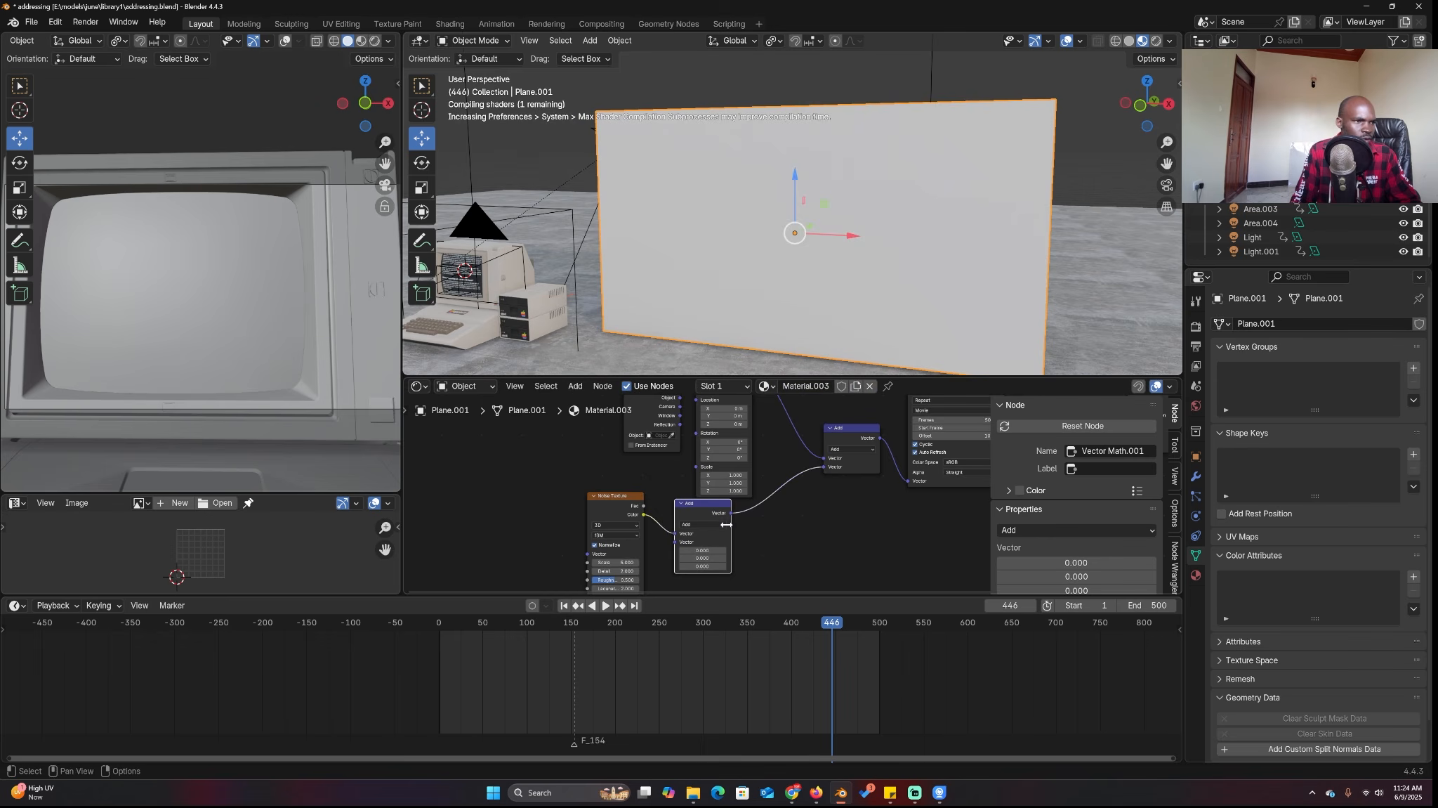
left_click(716, 524)
left_click(695, 552)
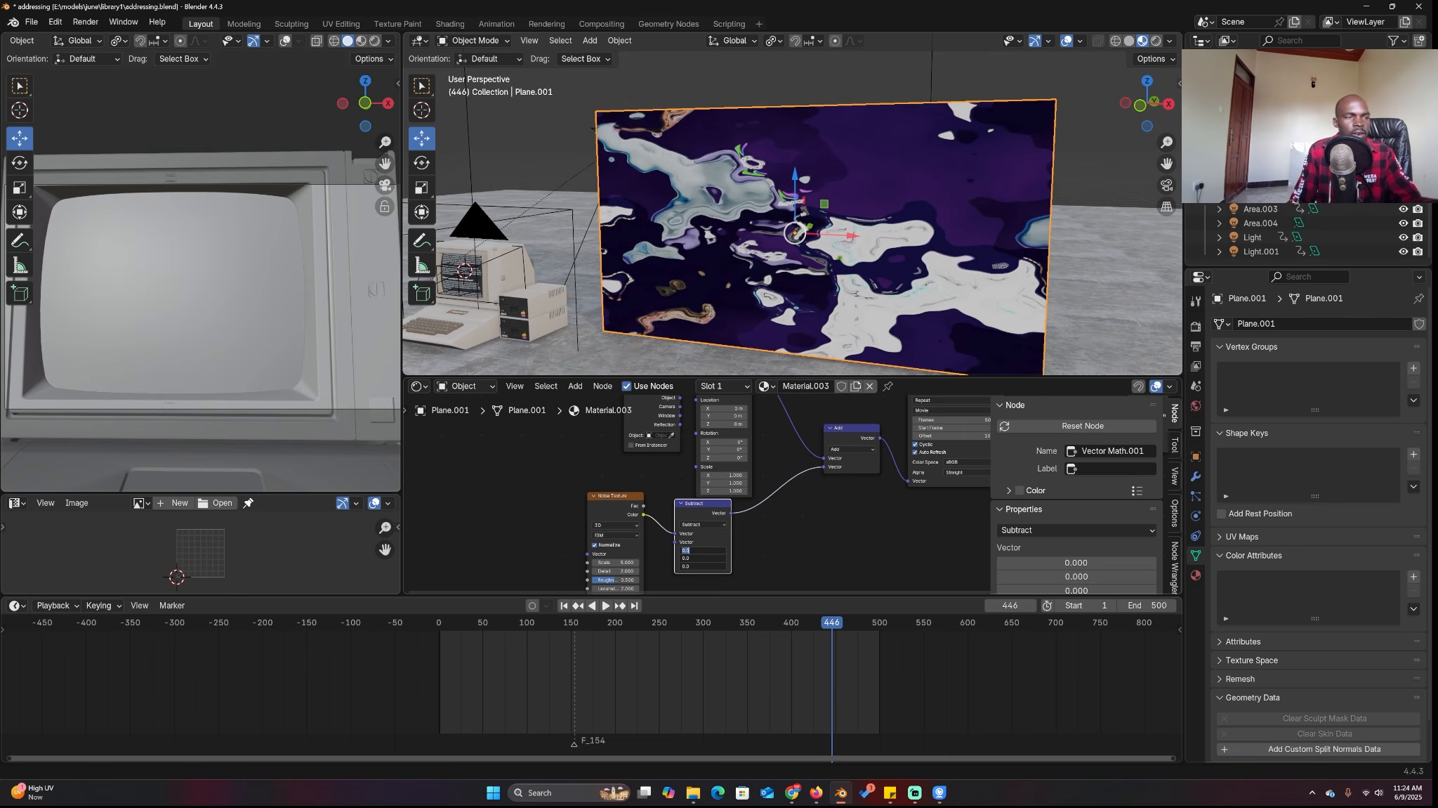
type(".5")
key("Return")
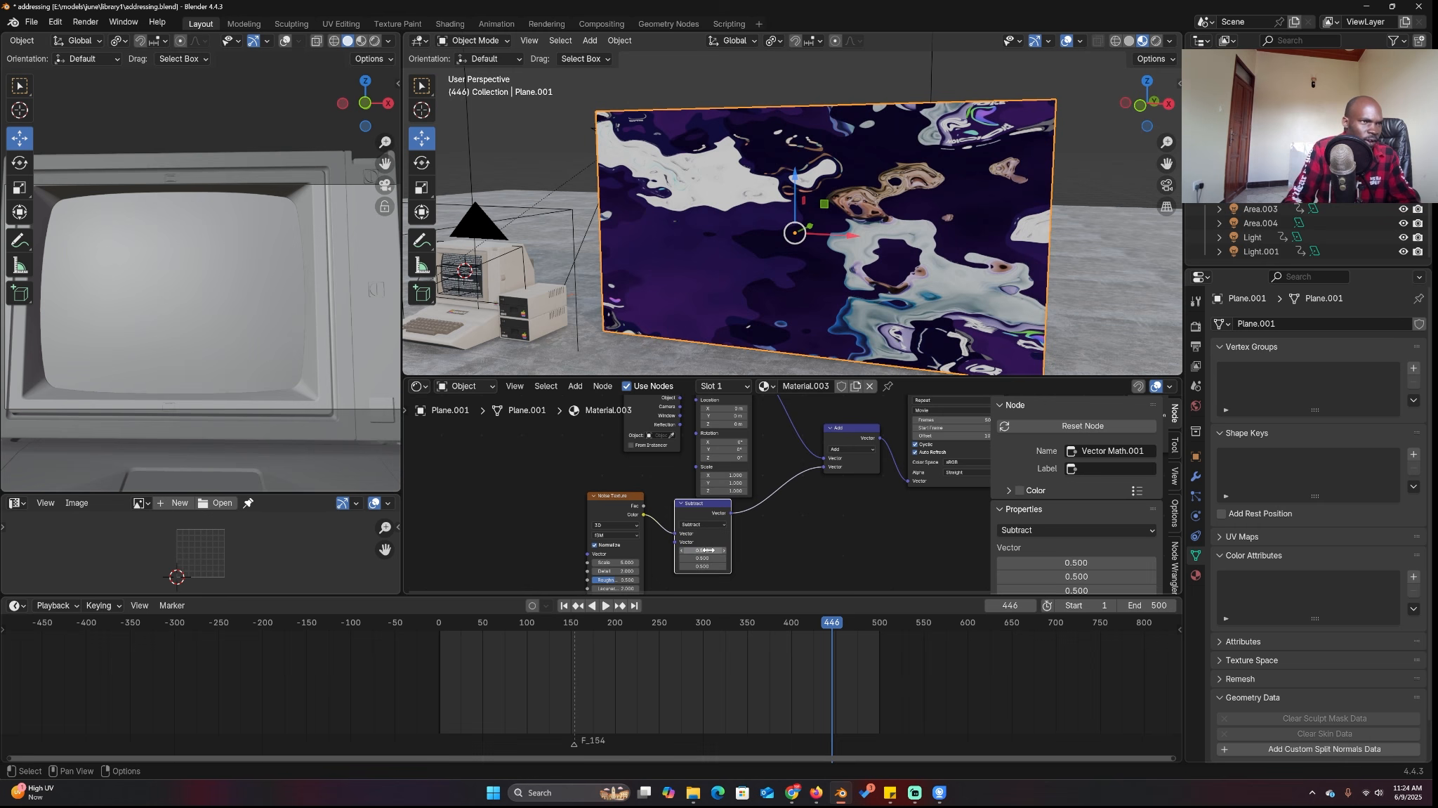
Insert a duplicate of the Subtract node between the Subtract and Add nodes and set its operation to Scale.
left_click(801, 535)
key("shift+d")
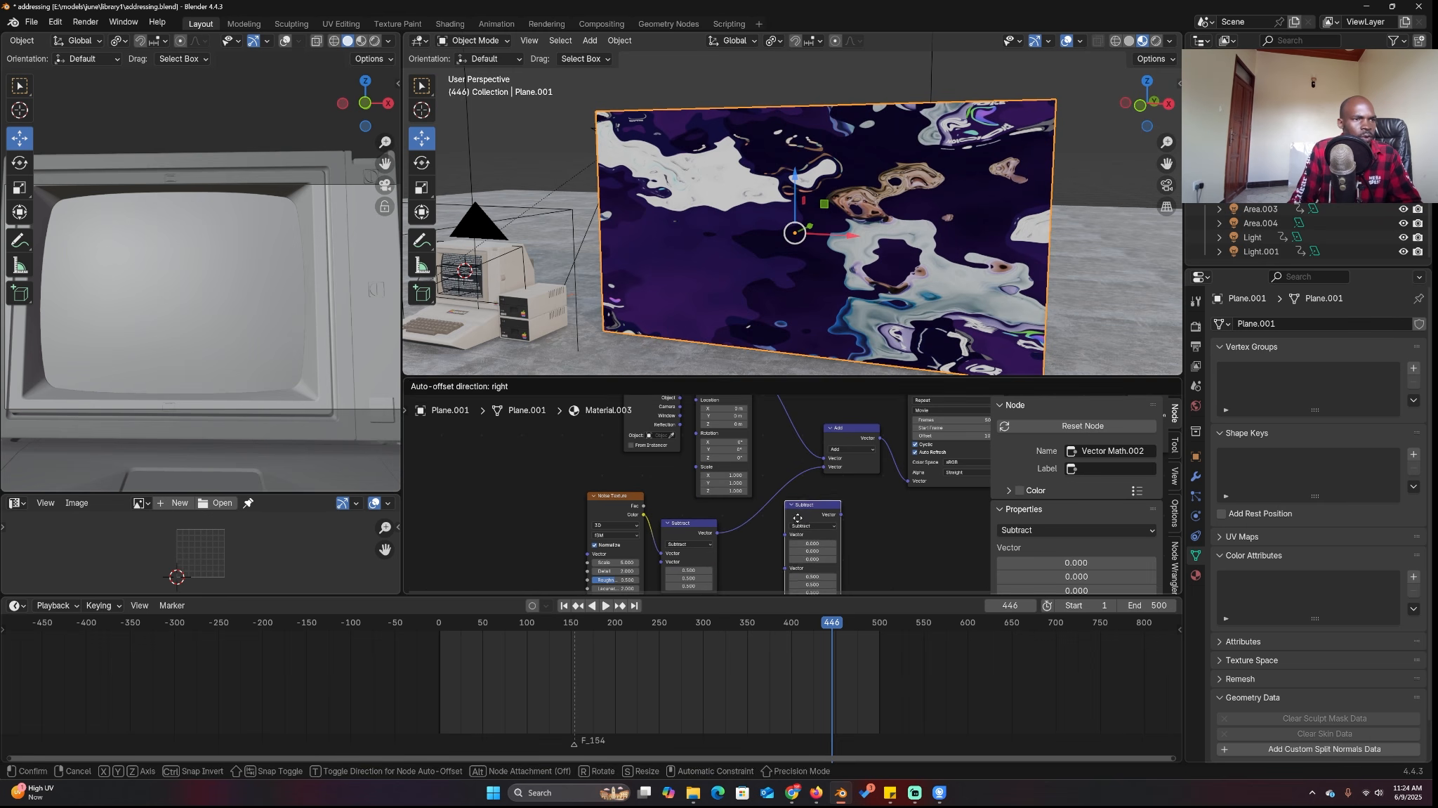
left_click(773, 510)
left_click(781, 519)
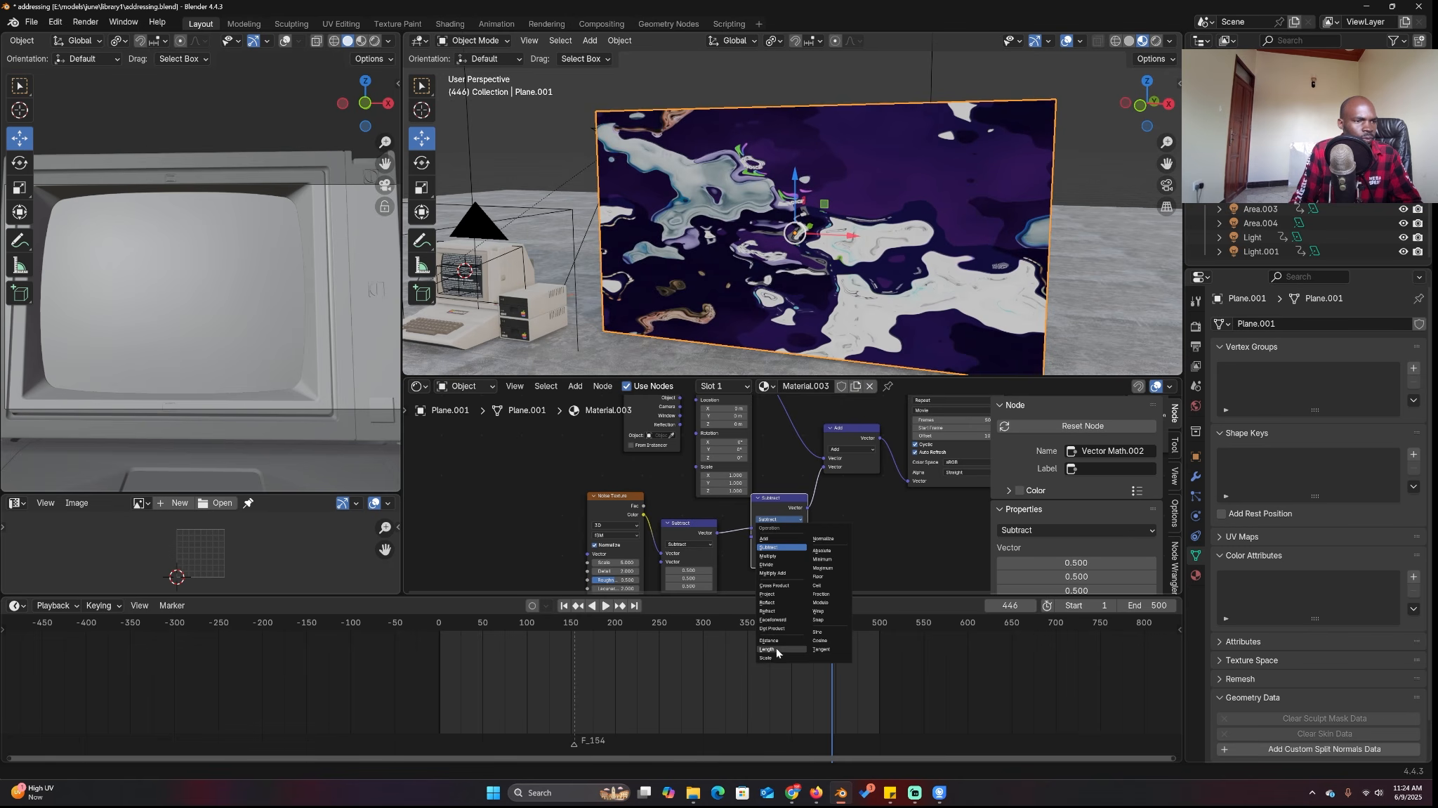
left_click(774, 653)
Try different distortion strengths on the Scale node, including 0.380 and 0, ending at 0.120.
middle_click_drag(793, 534, 831, 482)
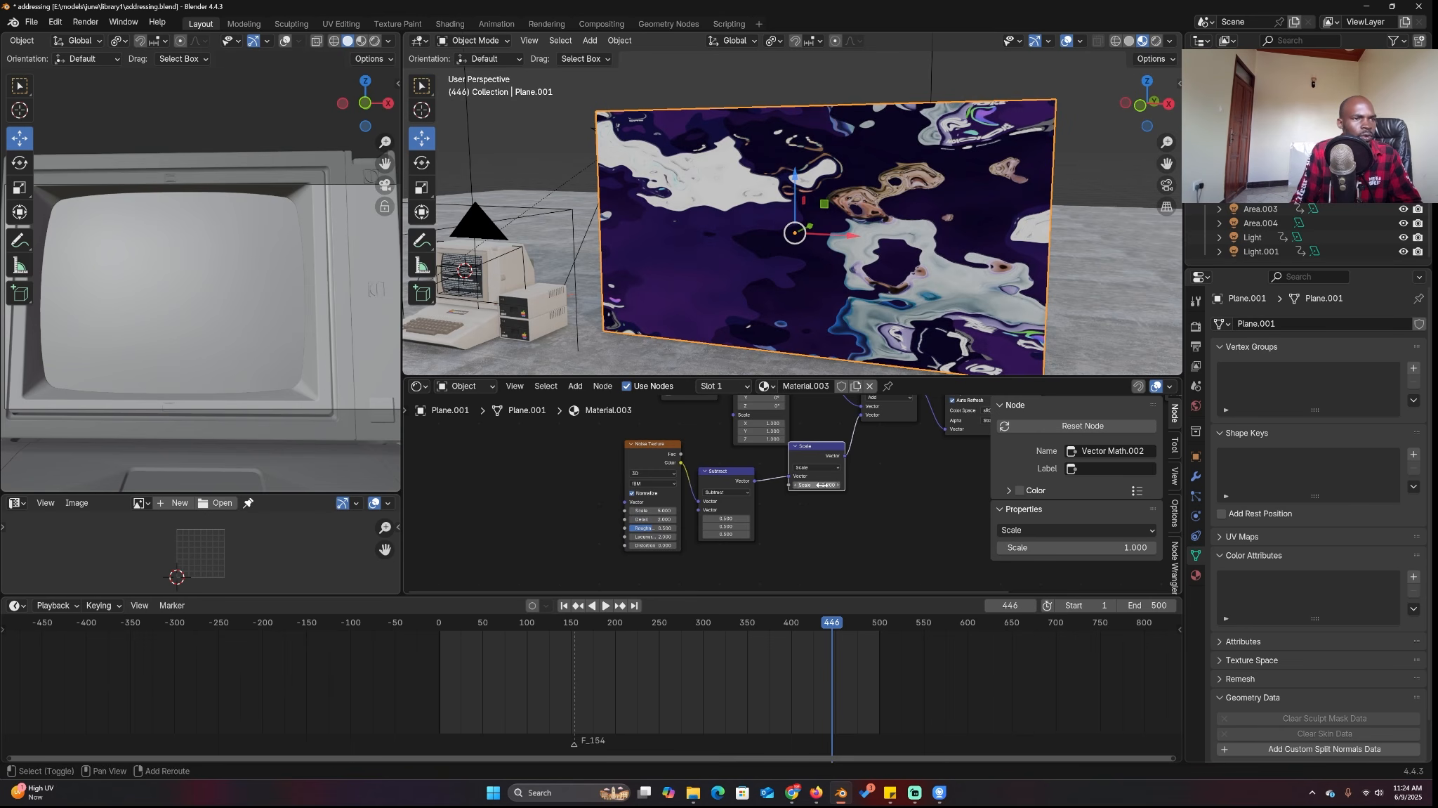
left_click_drag(820, 484, 762, 484)
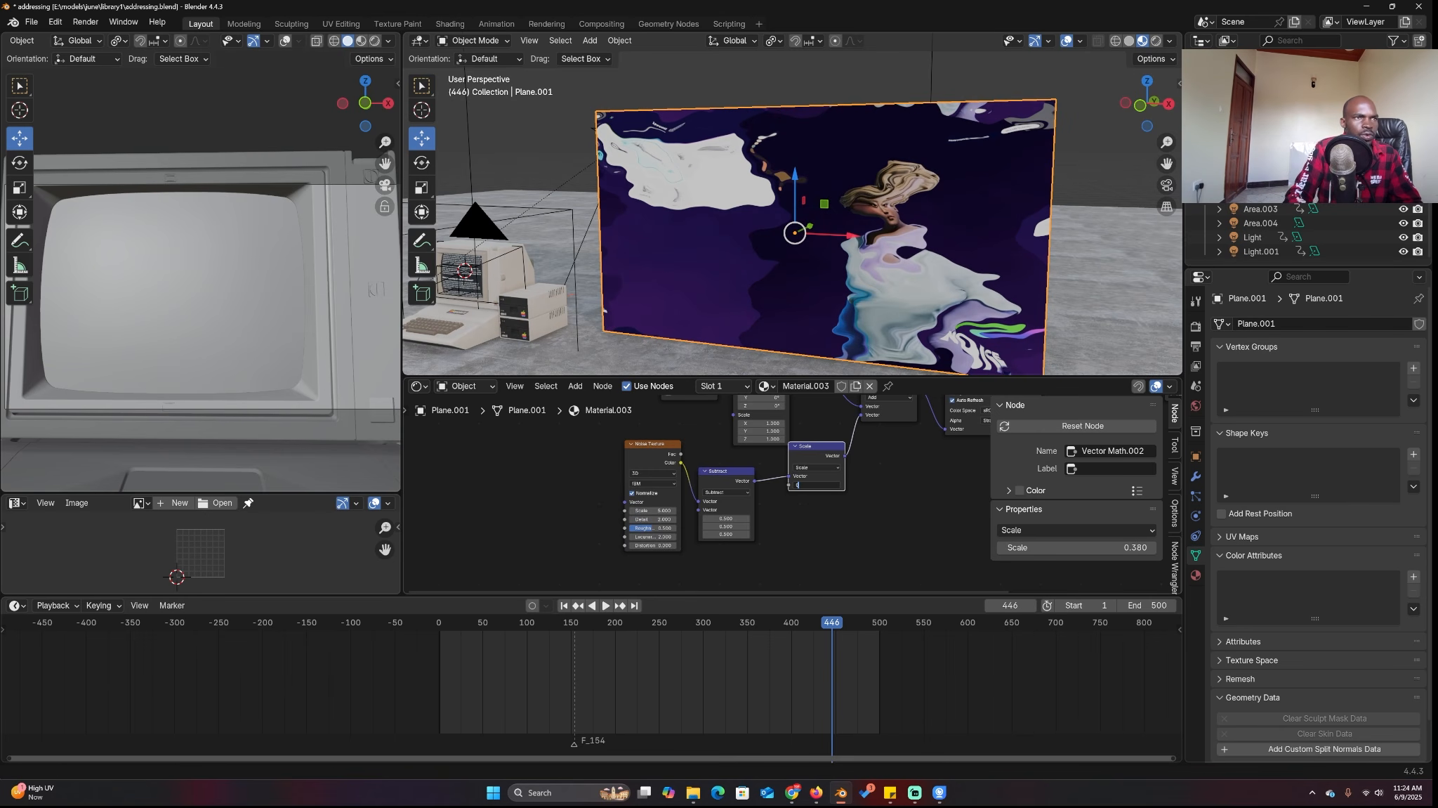
key("Return")
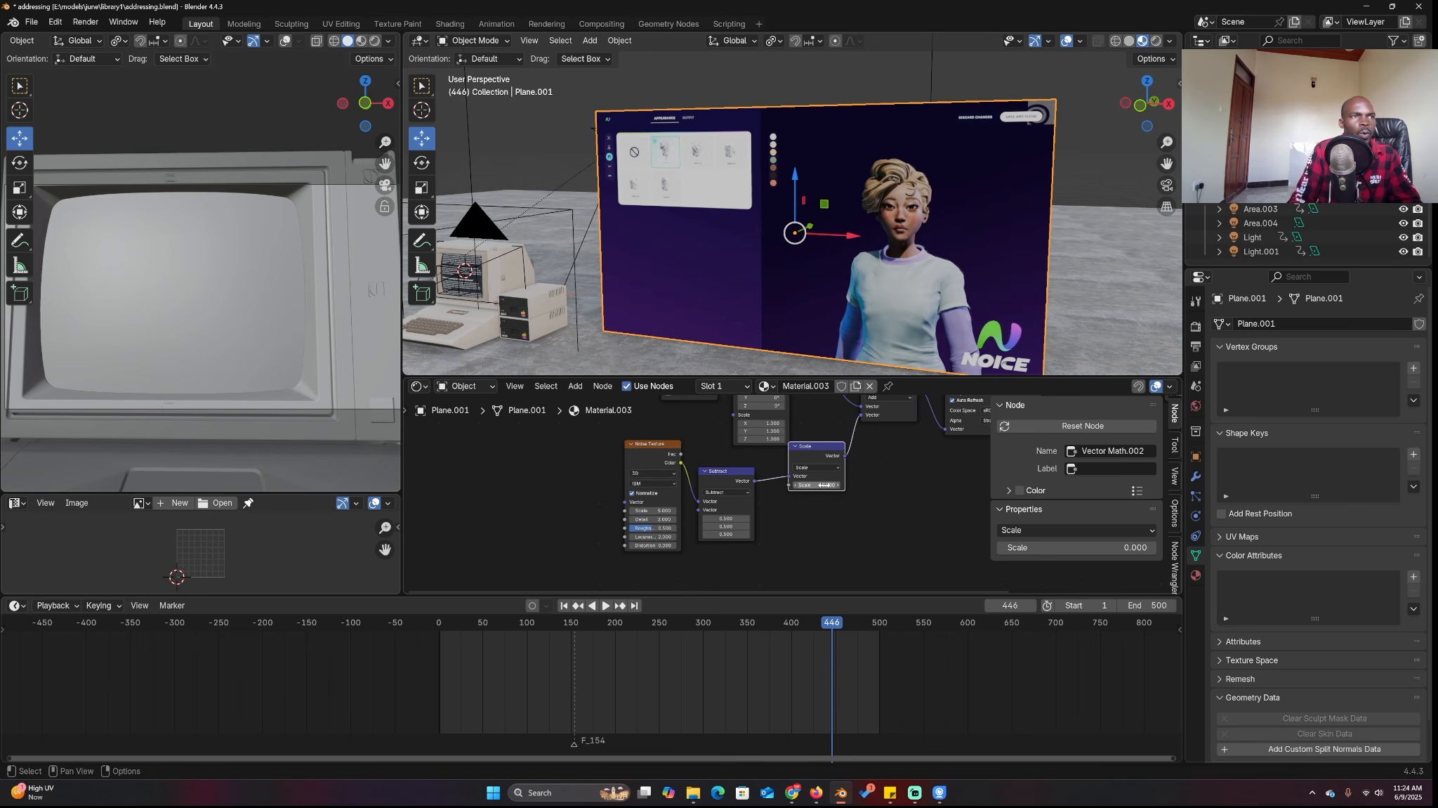
left_click_drag(818, 485, 787, 484)
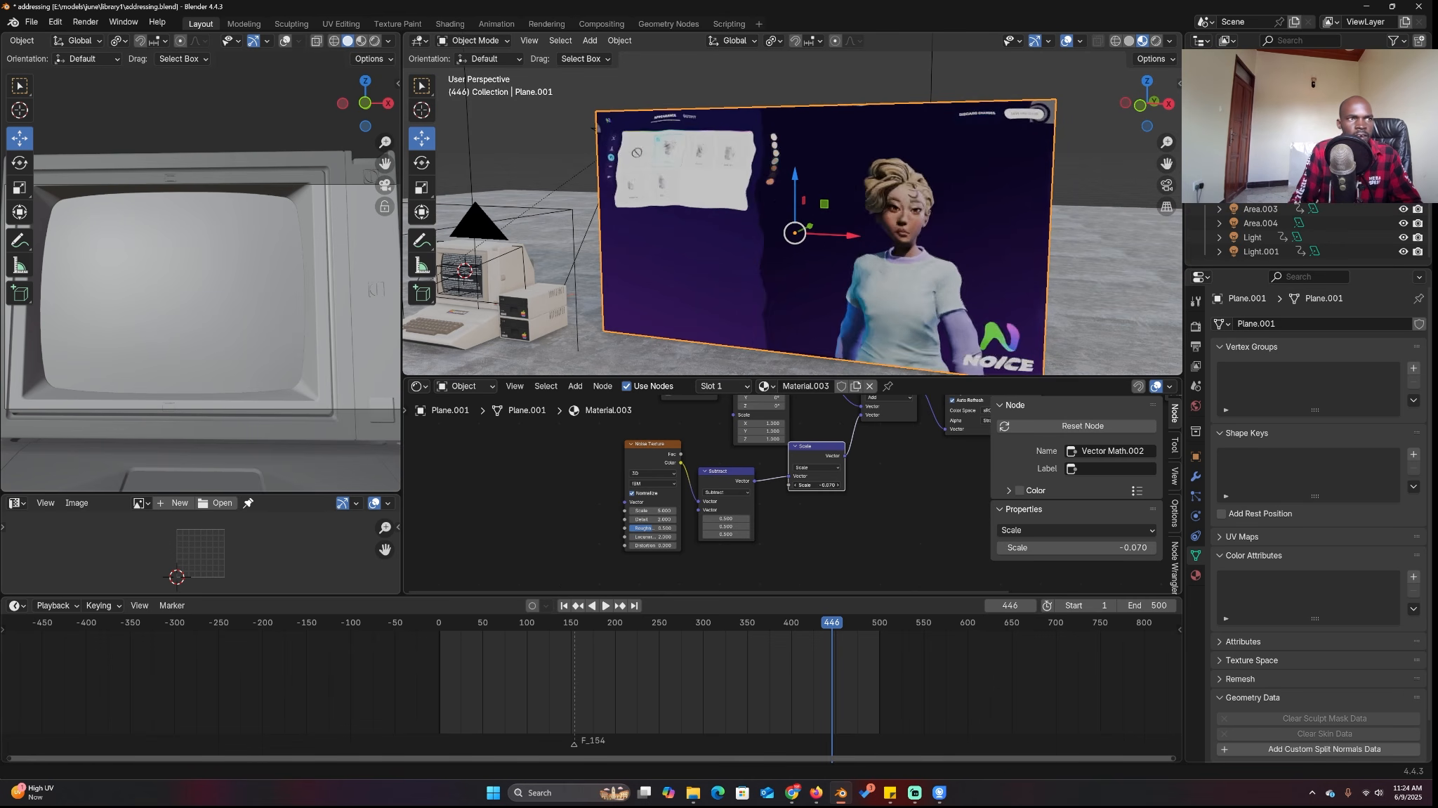
Move the playhead to frame 31 and keyframe the Scale node's value at 0.
left_click(443, 648)
key("space")
key("space")
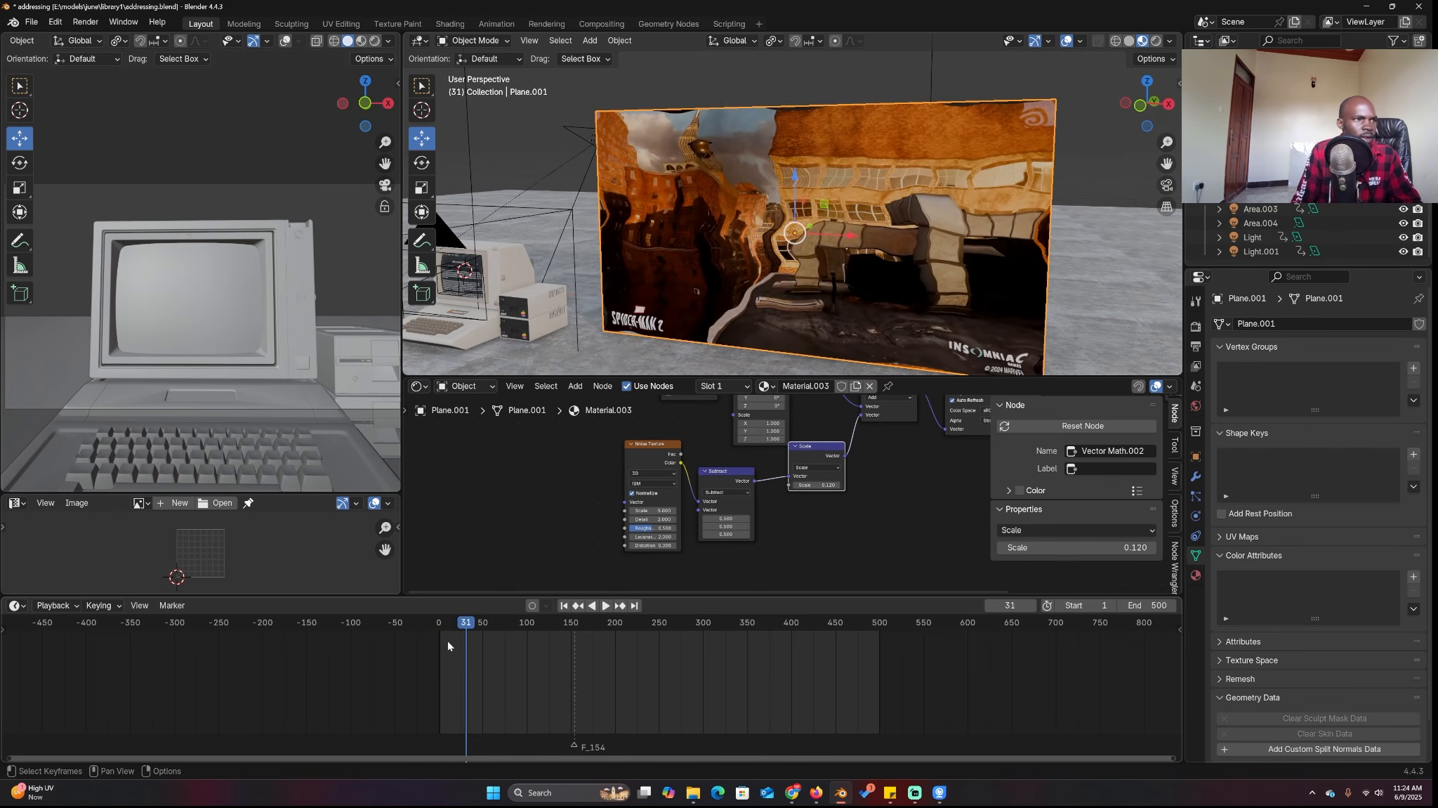
scroll(445, 650, "up", 4)
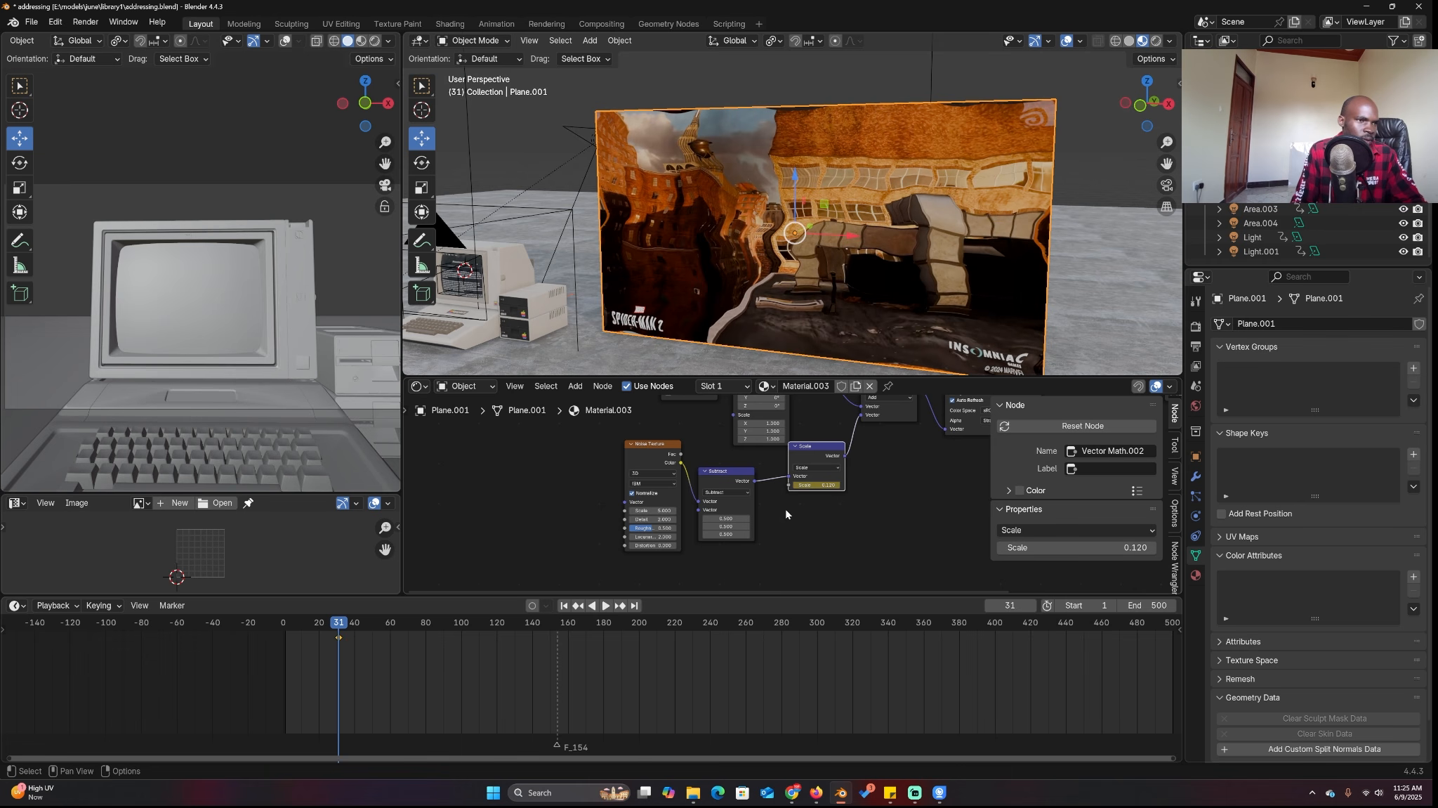
key("Return")
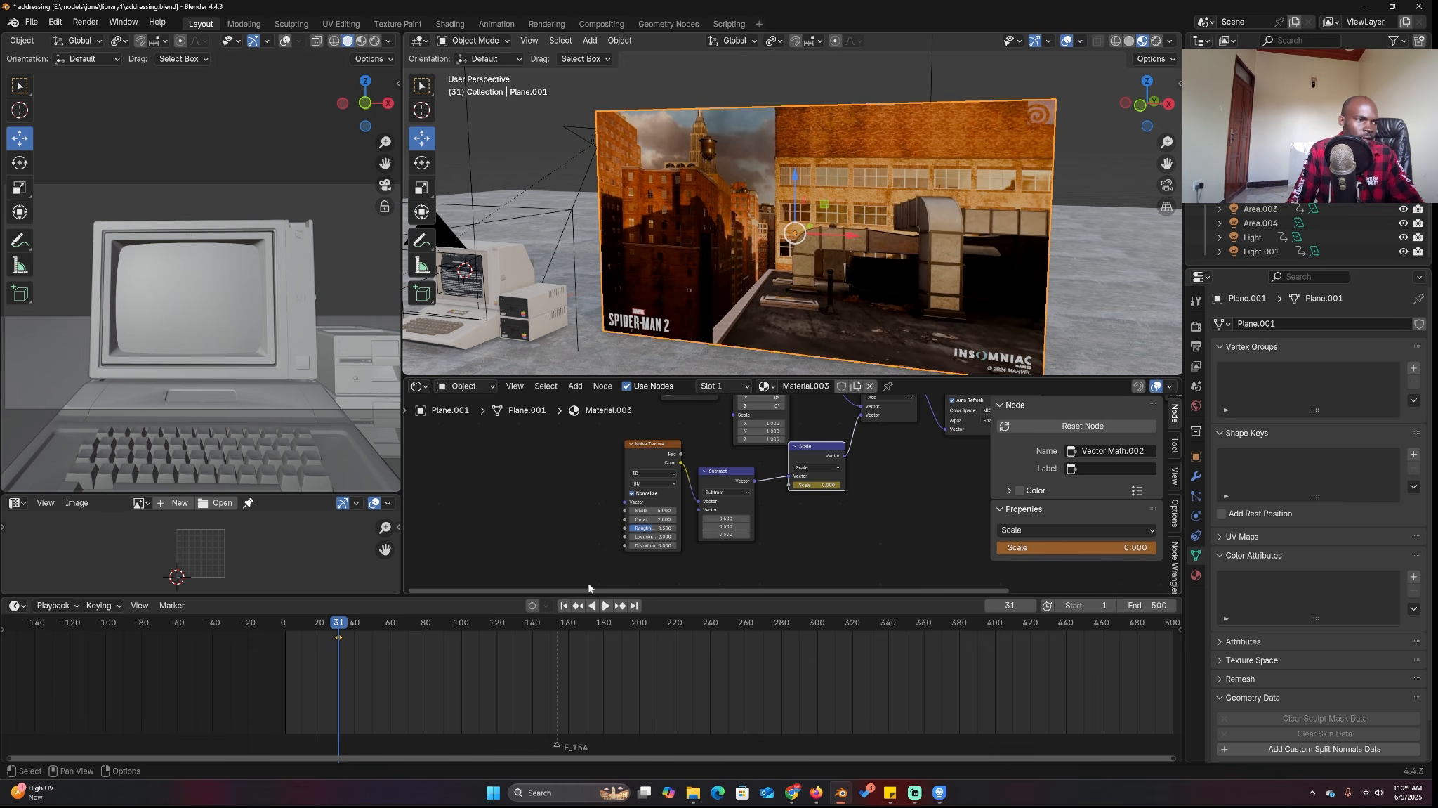
Advance to frame 34 and keyframe the Scale node's value at 0.340.
key("Right")
key("Right")
key("Right")
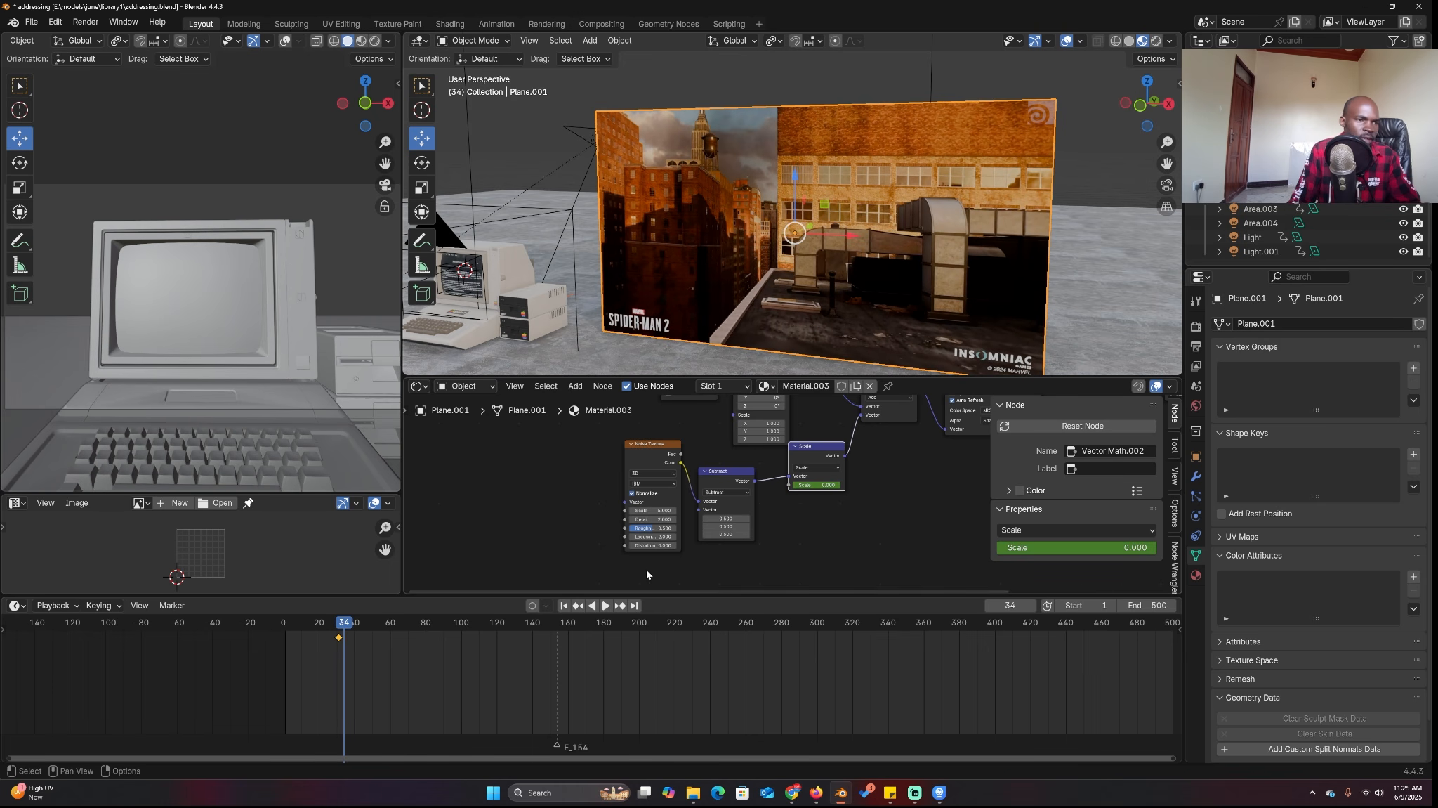
left_click_drag(797, 484, 829, 485)
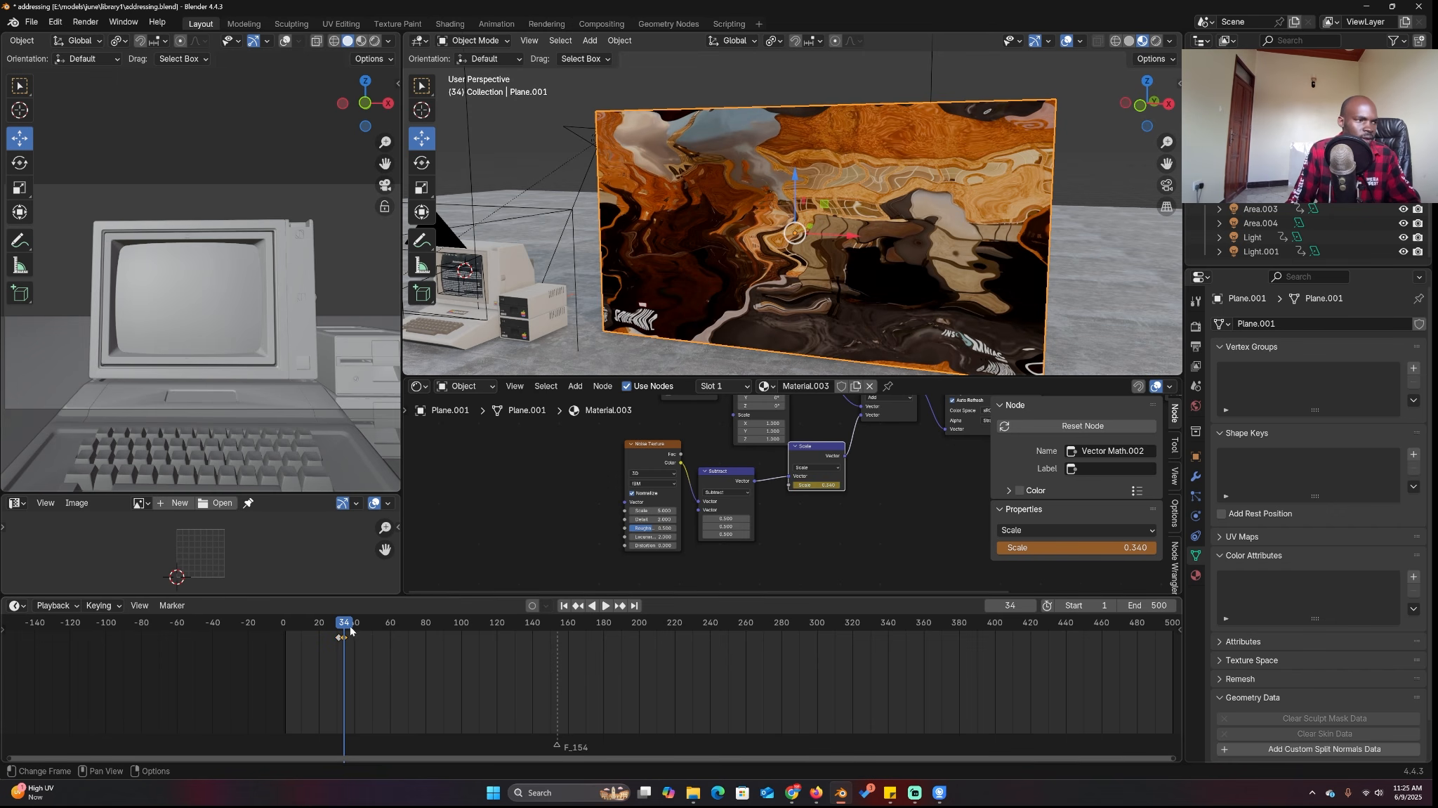
key("i")
Move the playhead to frame 41 and keyframe the Scale node's value at 0.
left_click_drag(350, 630, 357, 628)
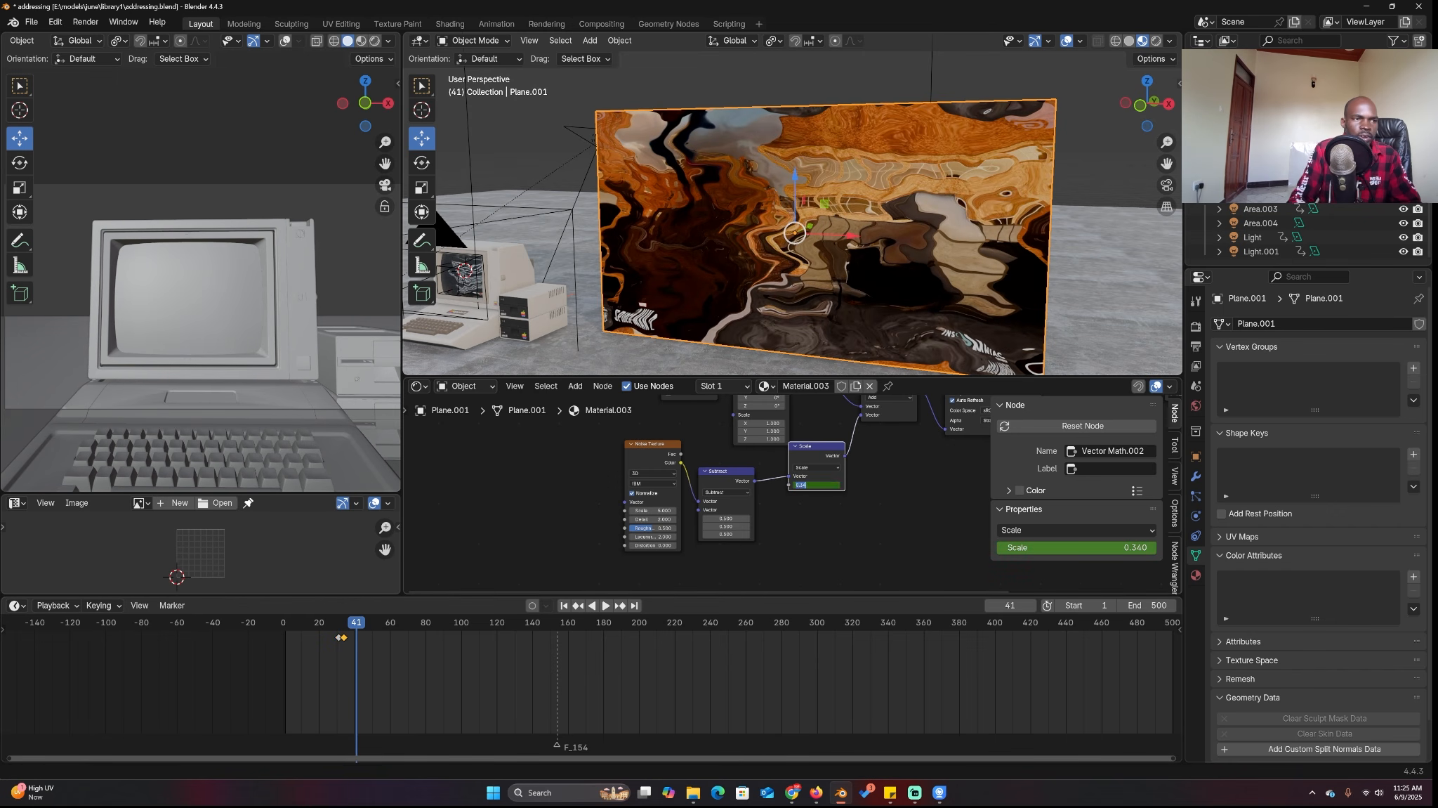
type("0")
key("Return")
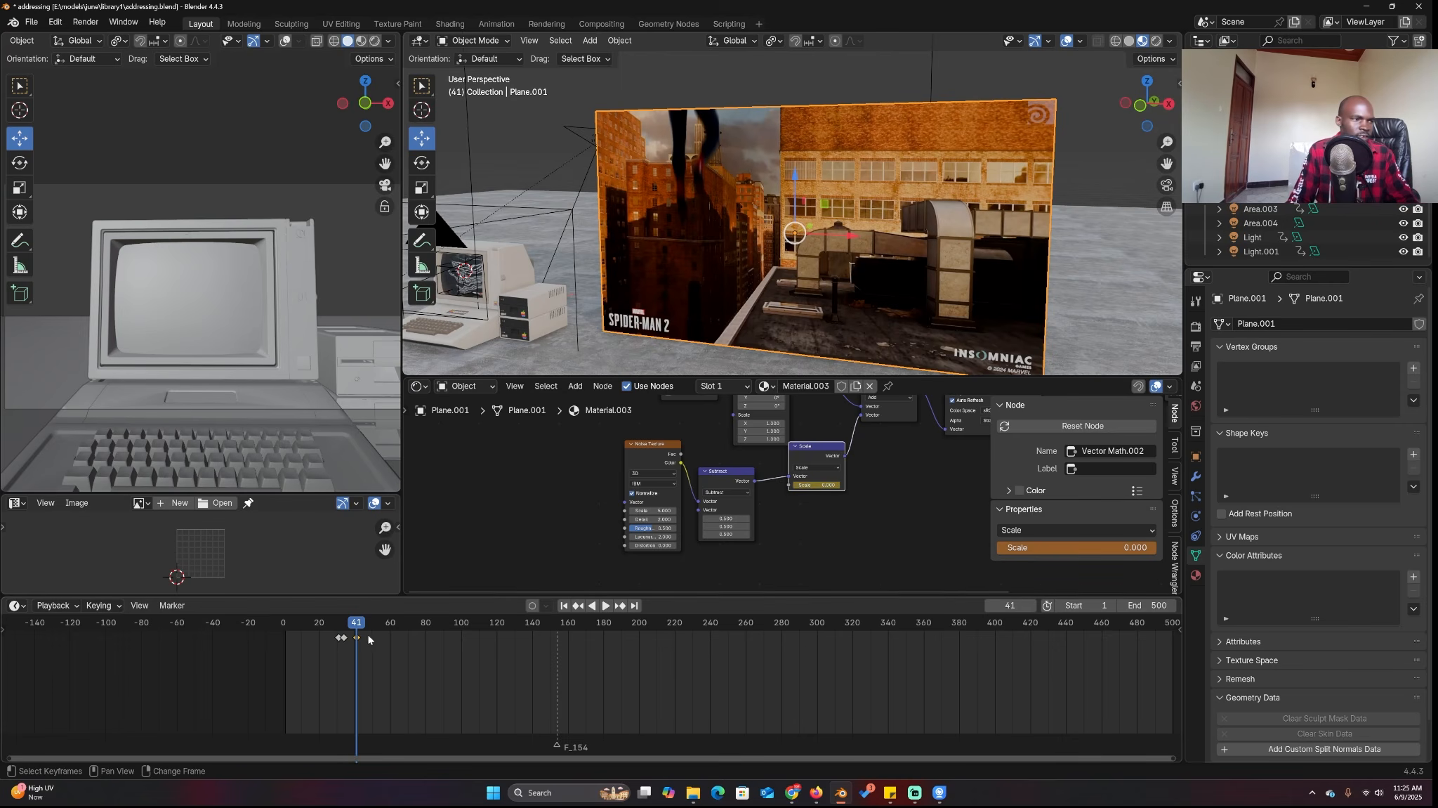
key("i")
Play back the keyframed distortion on the video plane.
key("space")
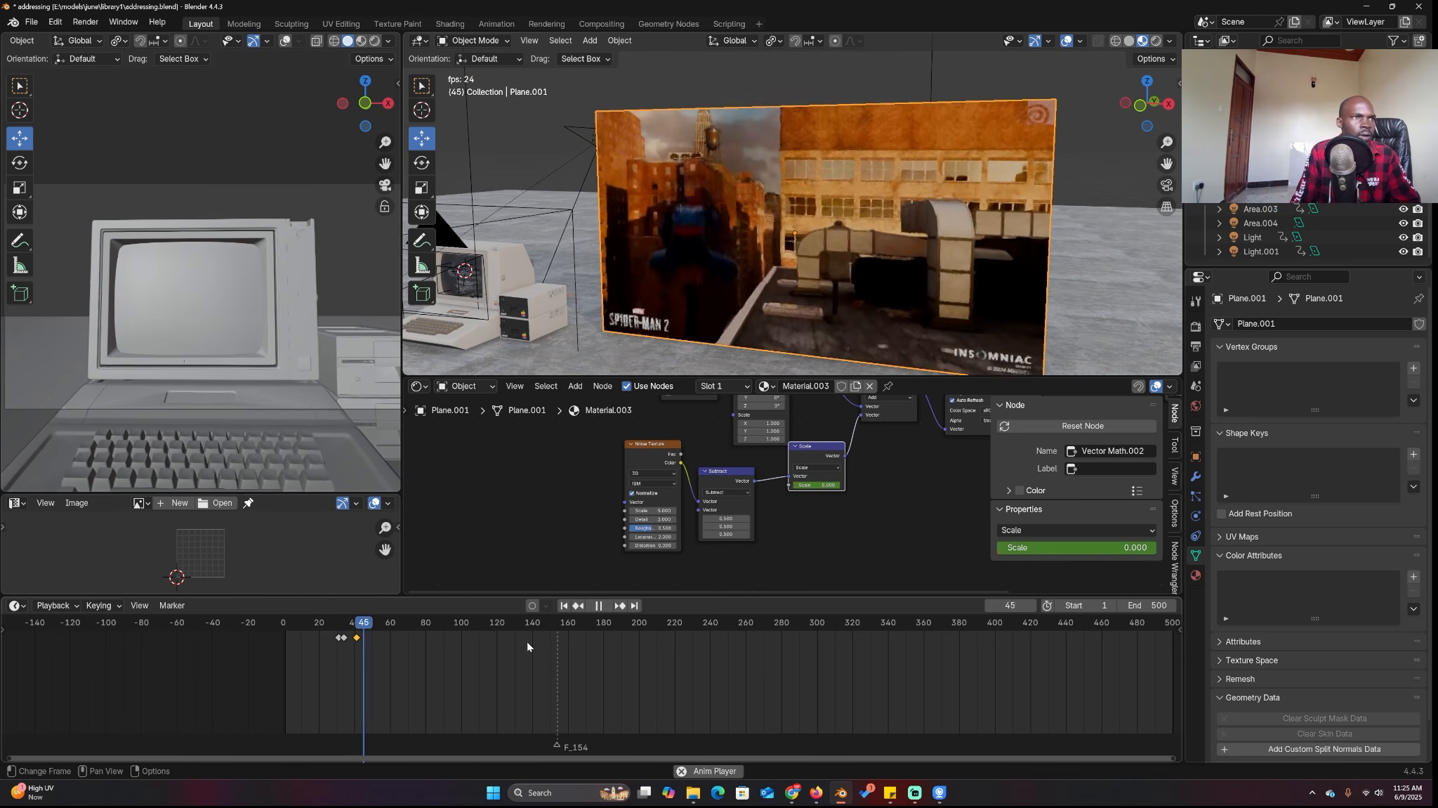
key("Escape")
key("space")
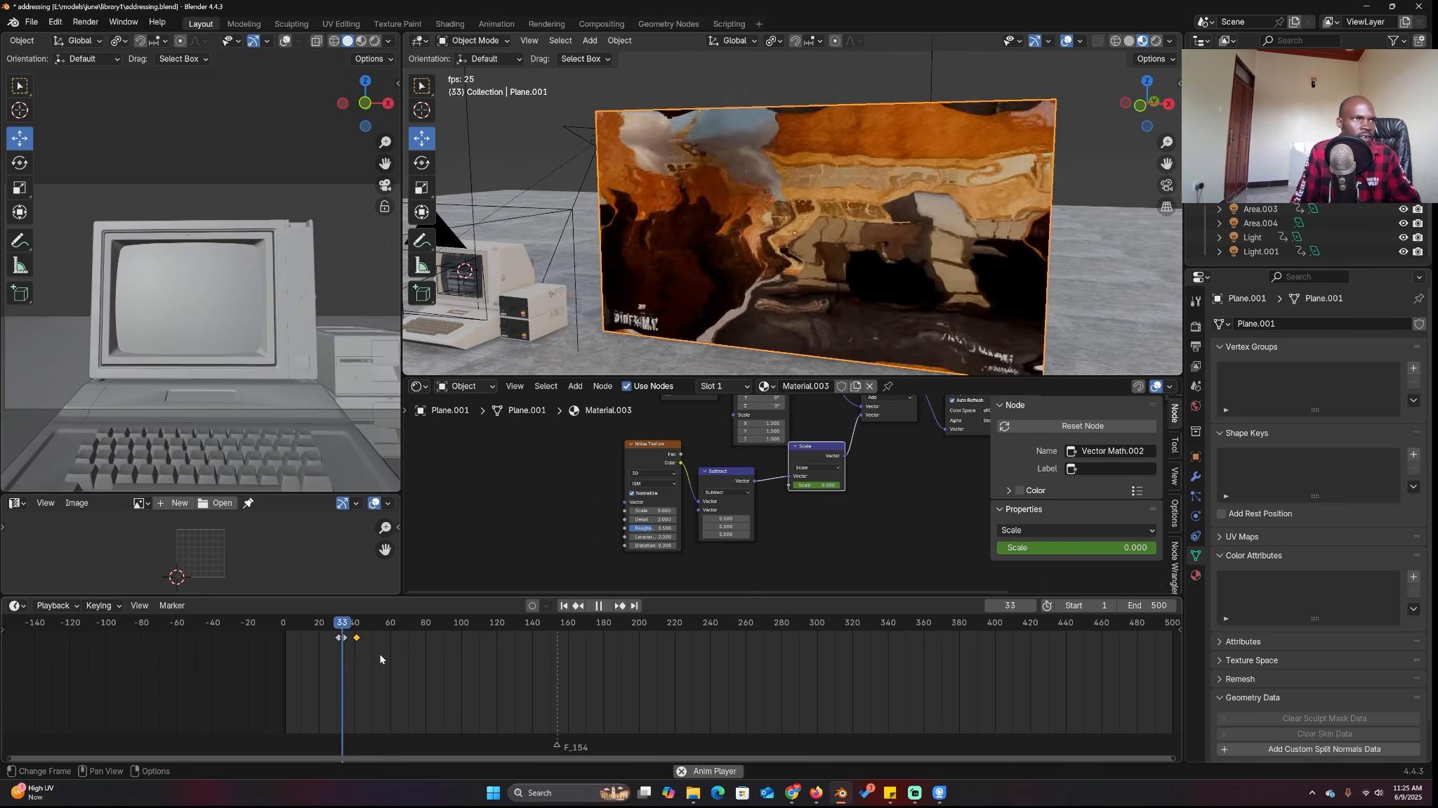
key("Escape")
Scrub to frame 35 within the distortion and lower the Noise Texture's scale.
left_click(351, 623)
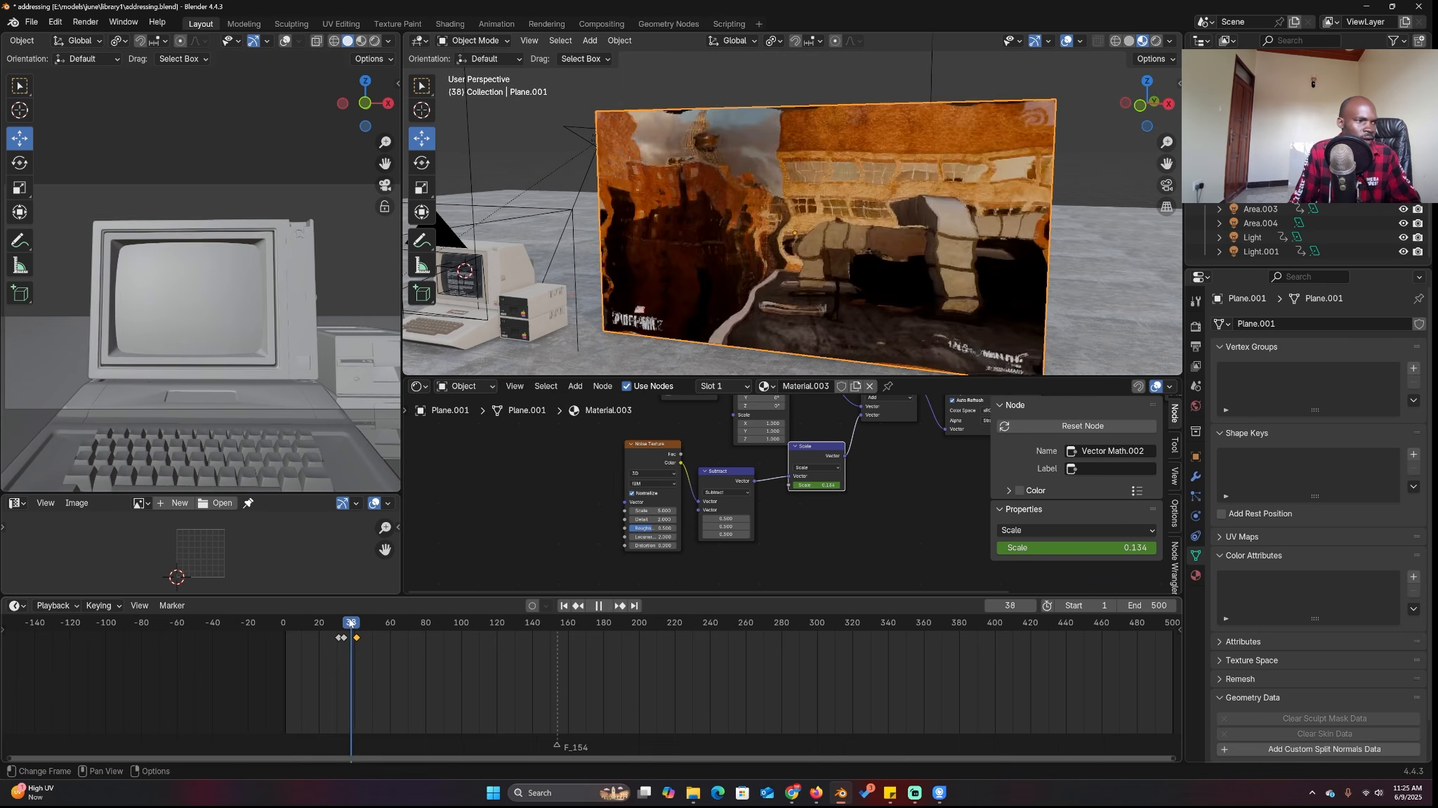
left_click_drag(351, 623, 346, 623)
left_click_drag(652, 510, 626, 510)
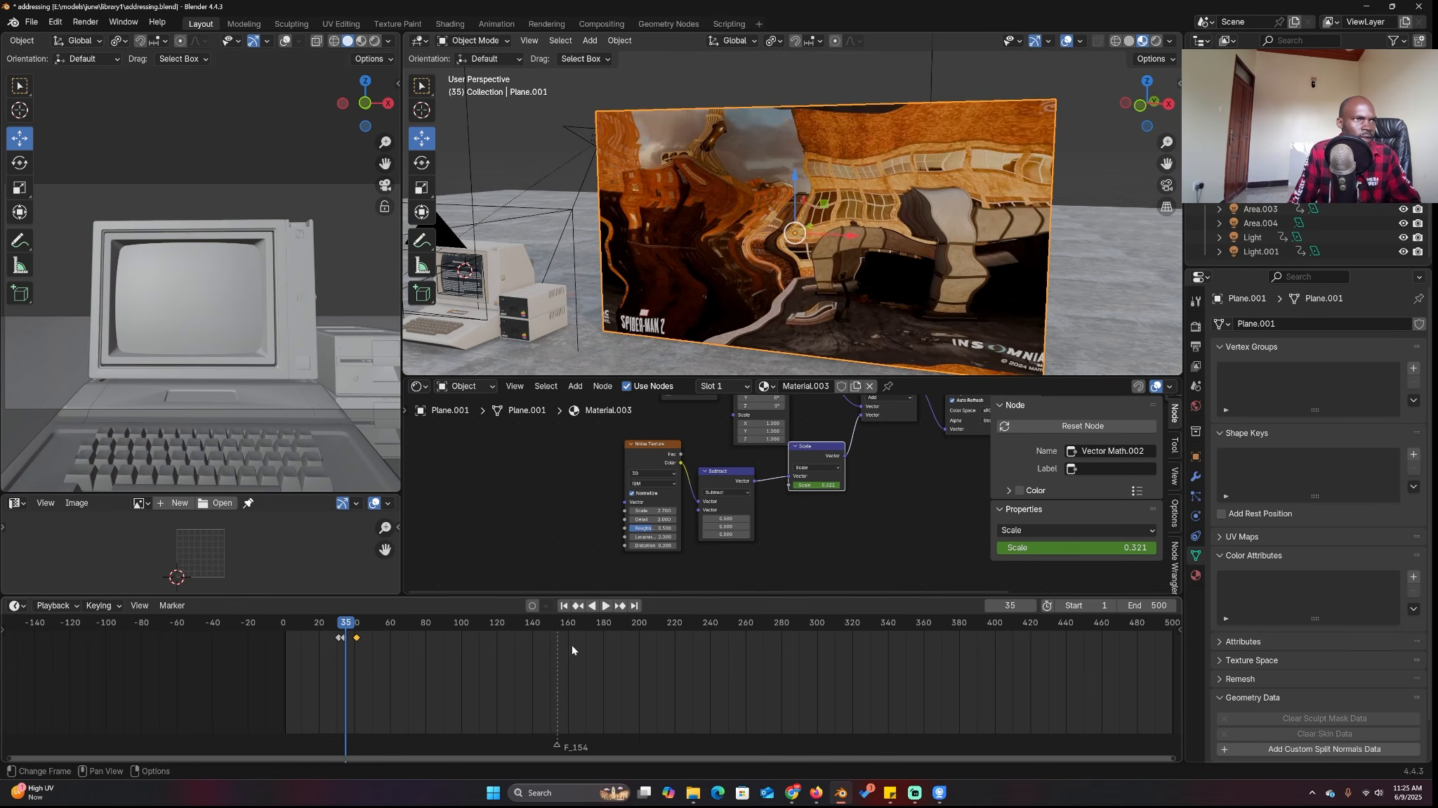
Replay the animation from frame 23 to check the distortion with the lower noise scale.
key("space")
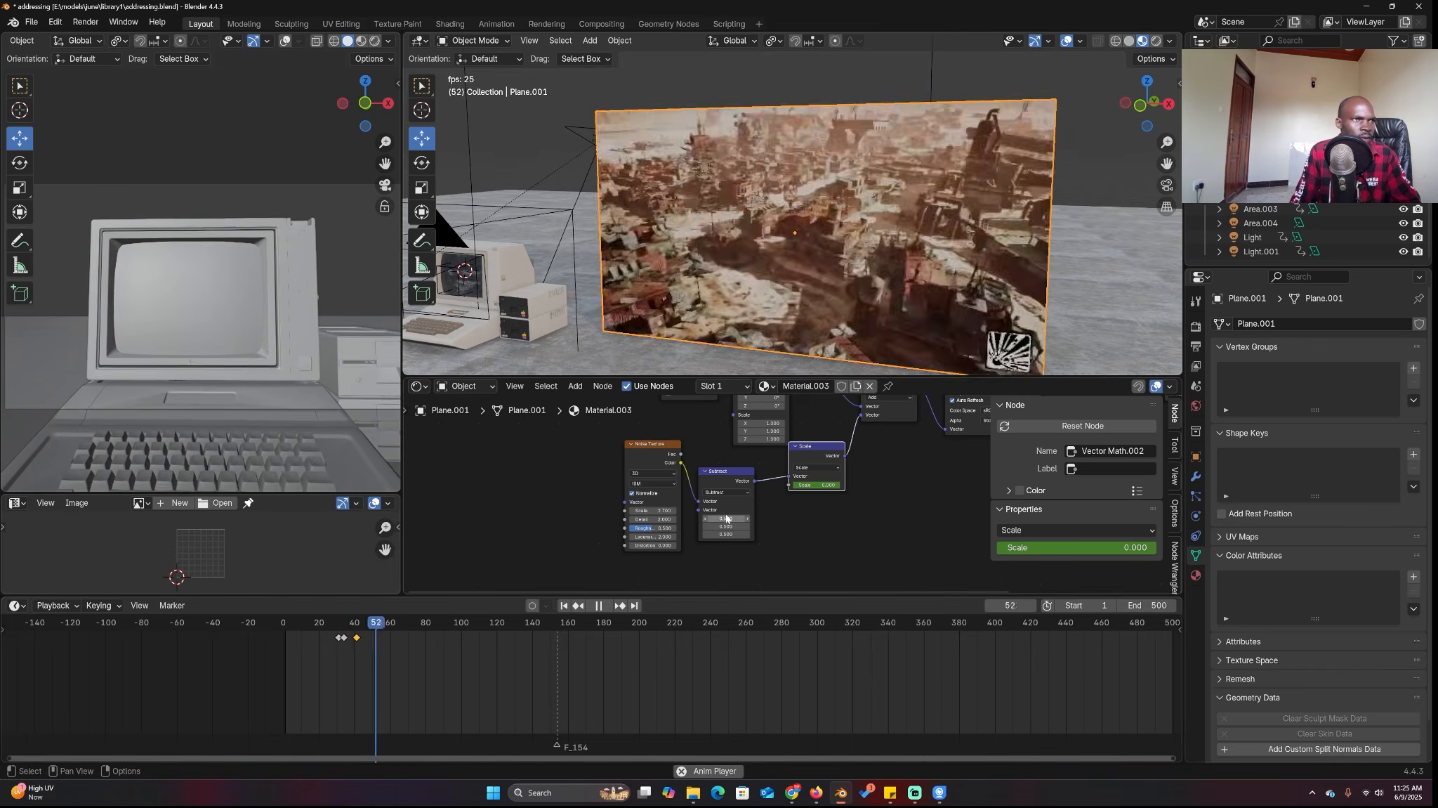
key("space")
left_click(325, 623)
key("space")
key("Escape")
scroll(795, 493, "down", 3)
middle_click_drag(833, 497, 828, 530)
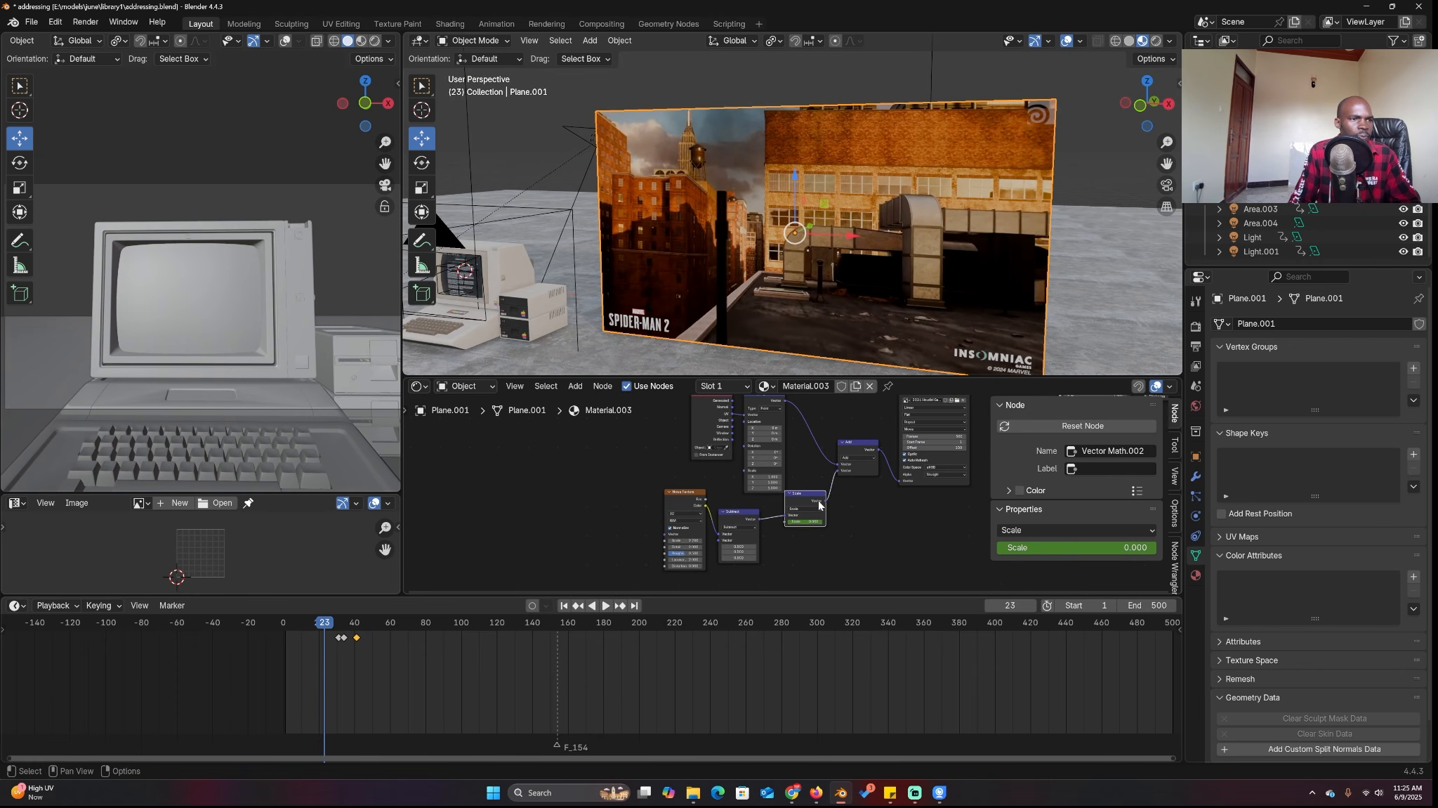
scroll(332, 674, "up", 3)
key("space")
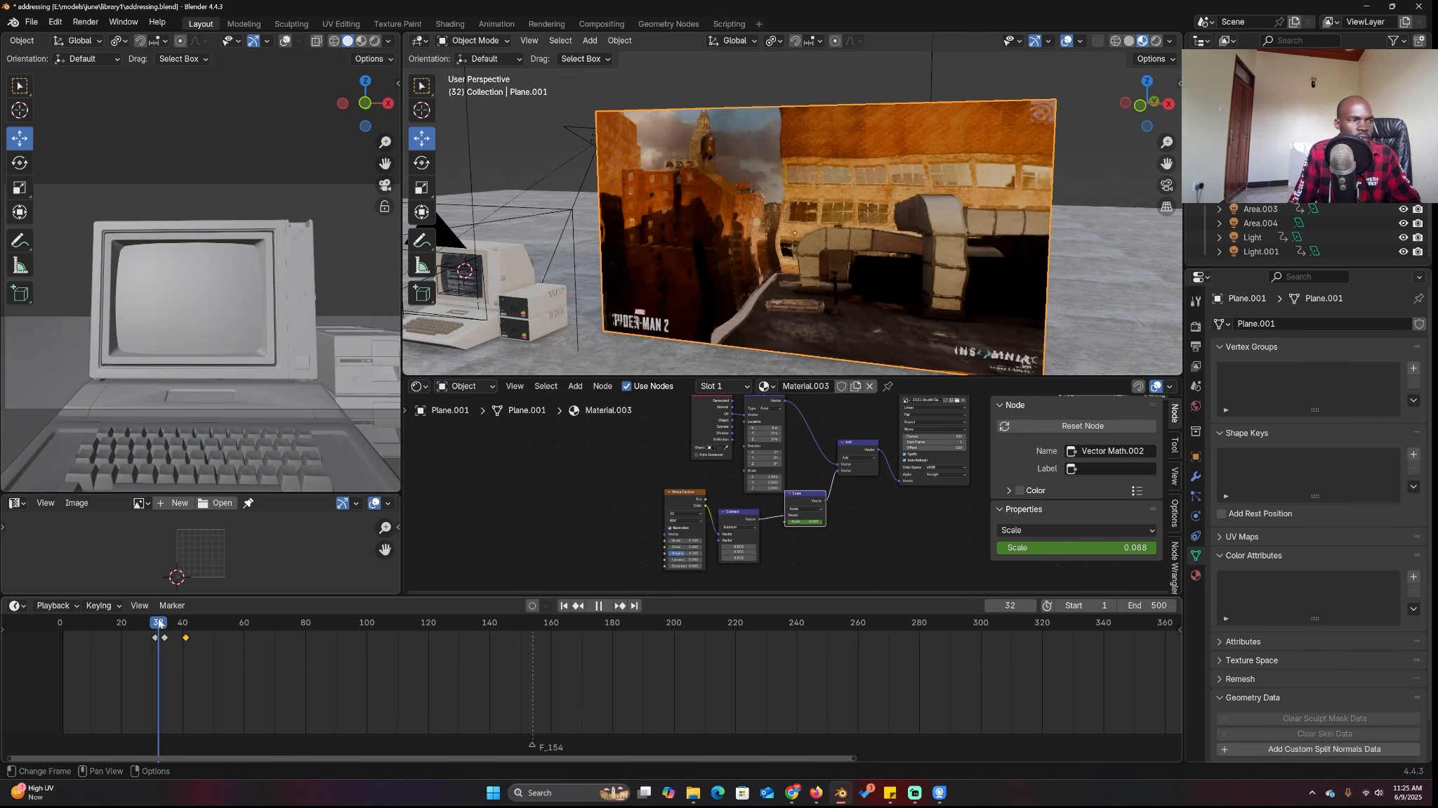
Move the Mapping node away from the Add node and keyframe its Location at 0 on frame 31.
left_click(154, 623)
left_click_drag(154, 623, 155, 623)
middle_click_drag(656, 536, 664, 582)
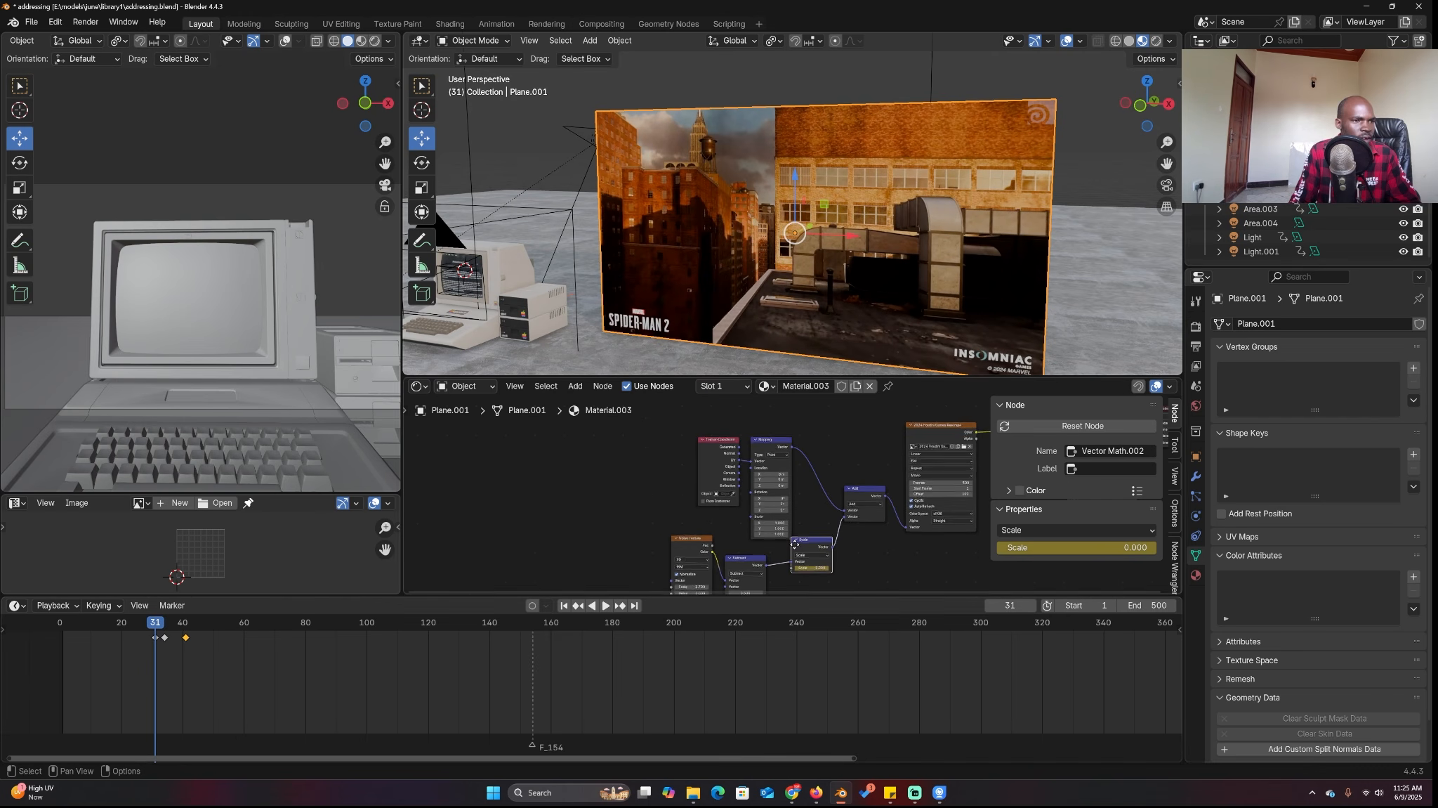
scroll(758, 451, "up", 2)
left_click_drag(790, 419, 688, 438)
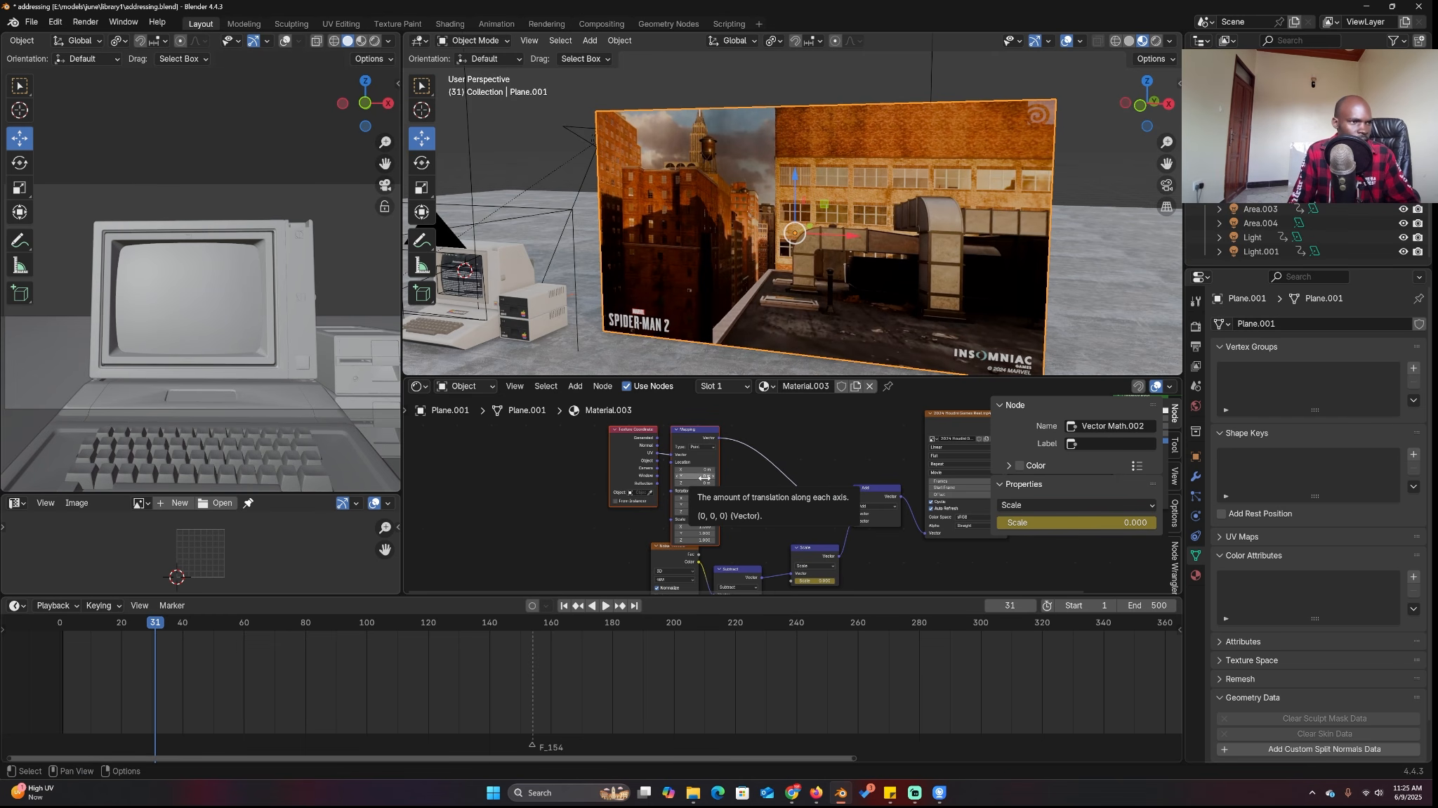
left_click(814, 548)
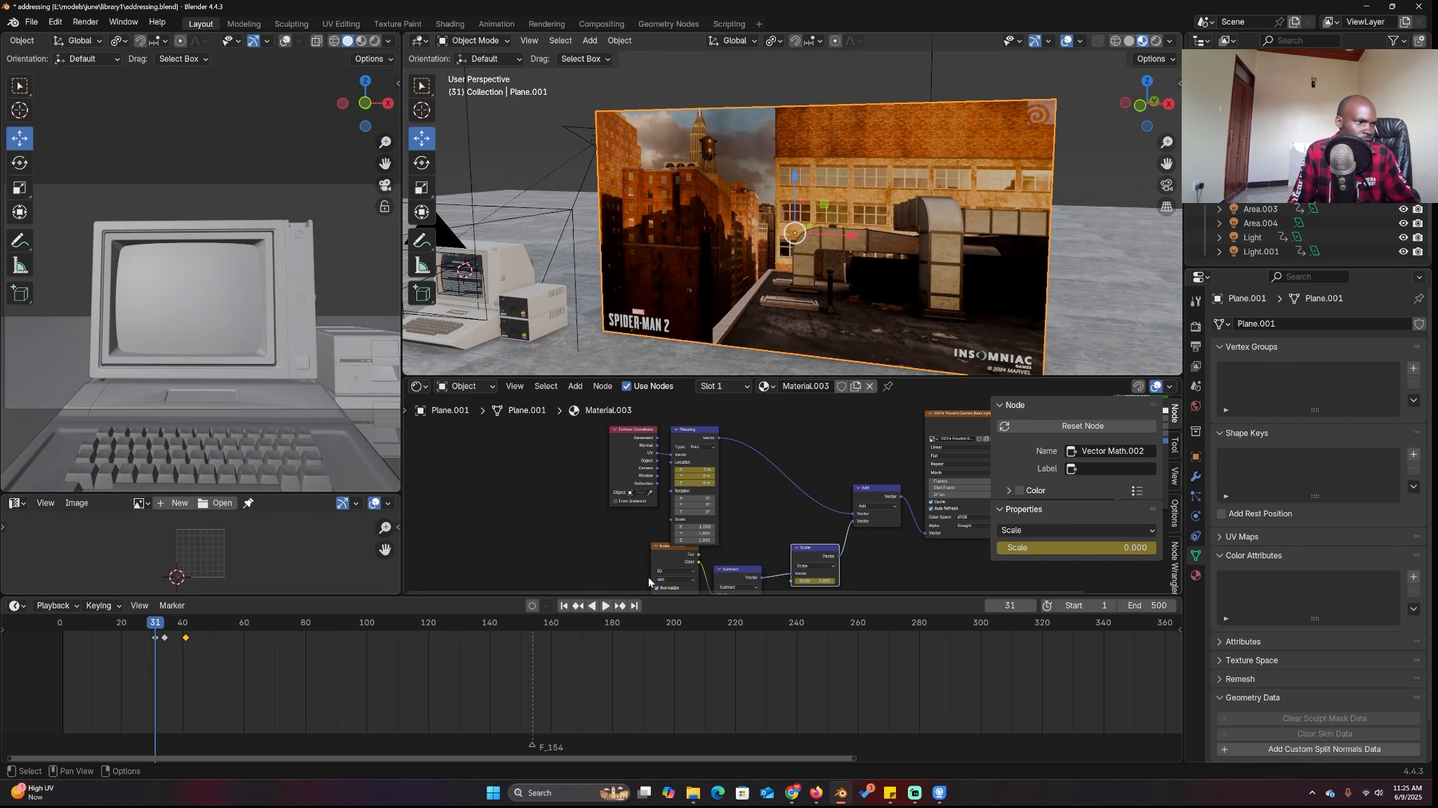
Keyframe the Mapping node's Location with a shifted Y at frame 34 and with Y back at 0 on frame 41.
left_click_drag(162, 625, 164, 624)
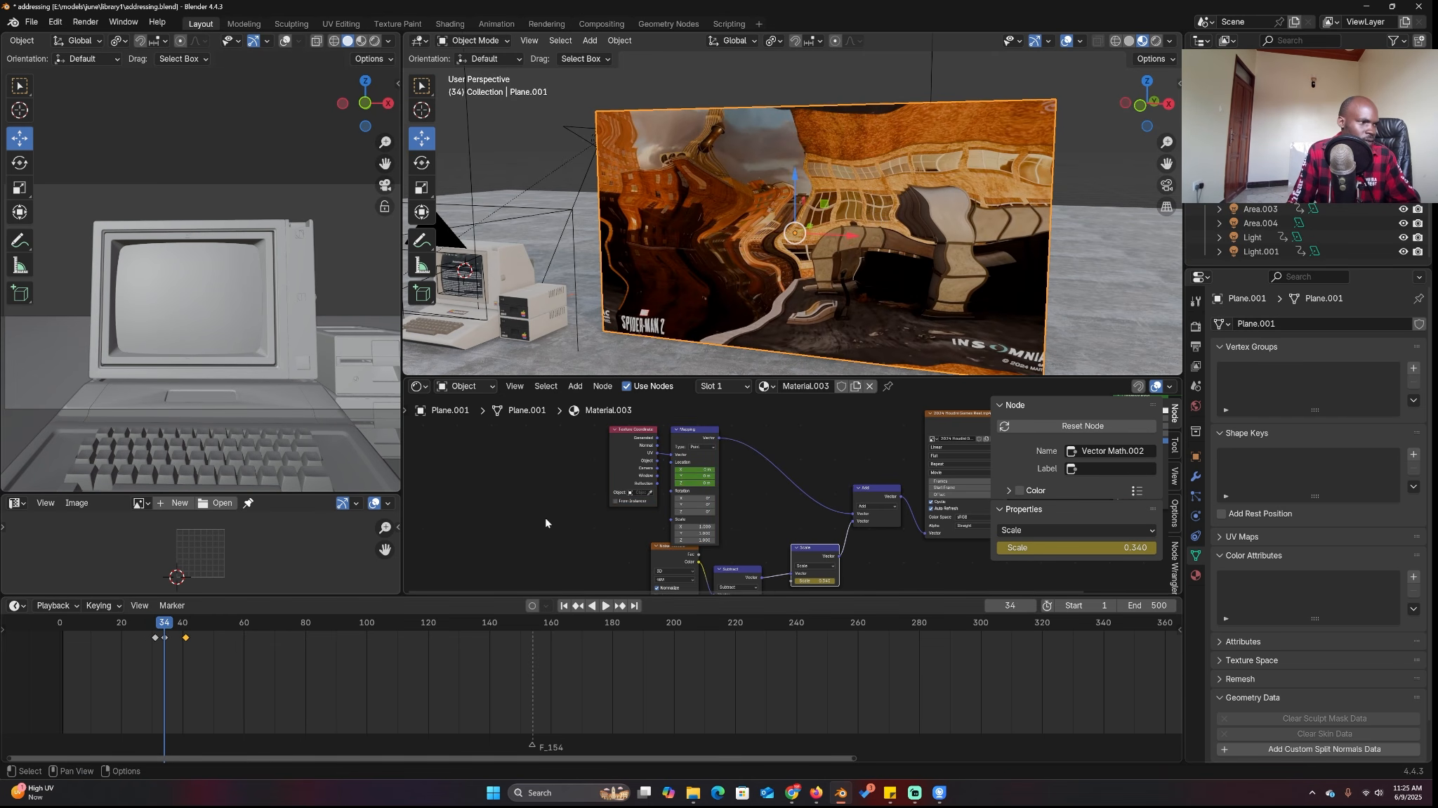
left_click_drag(704, 476, 714, 482)
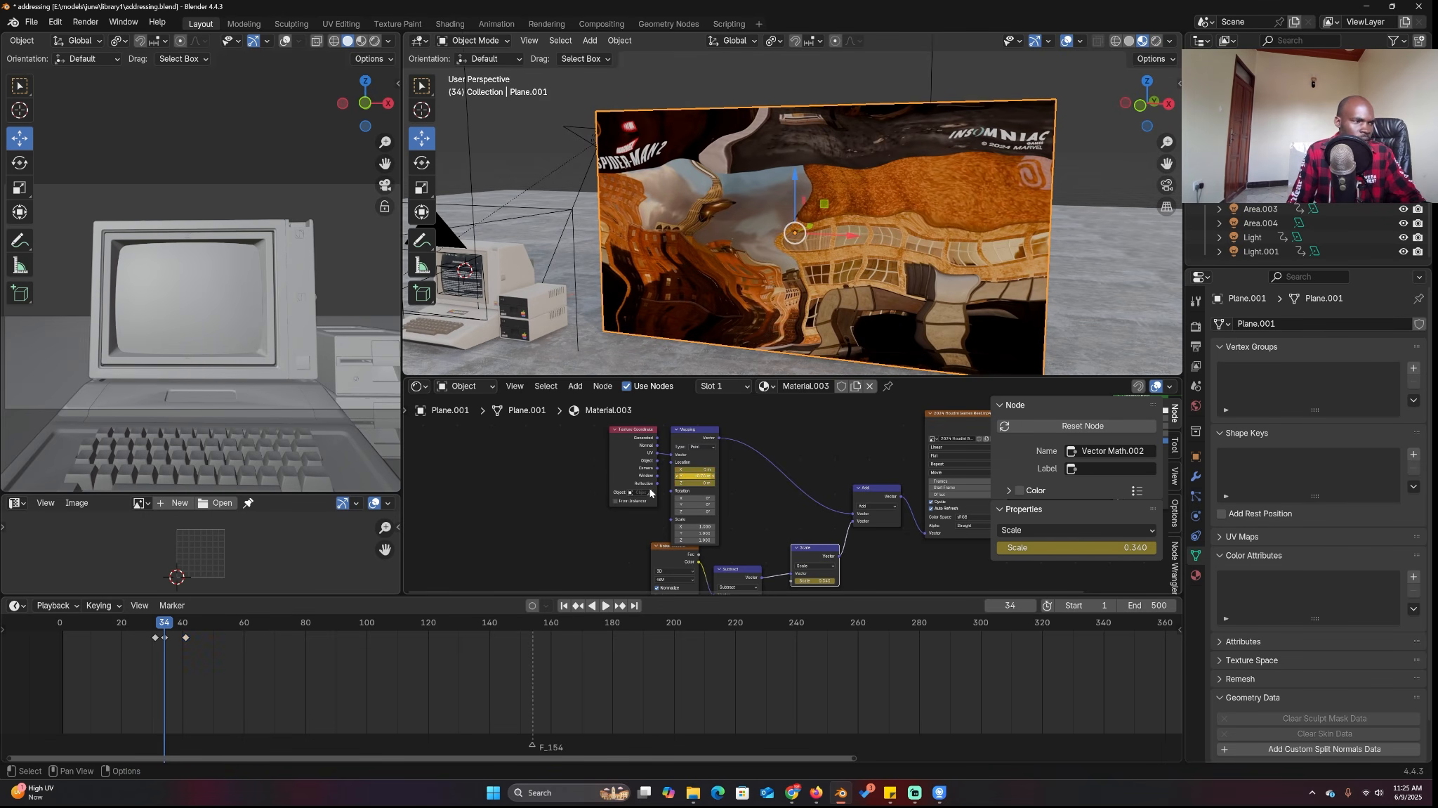
left_click_drag(176, 629, 185, 625)
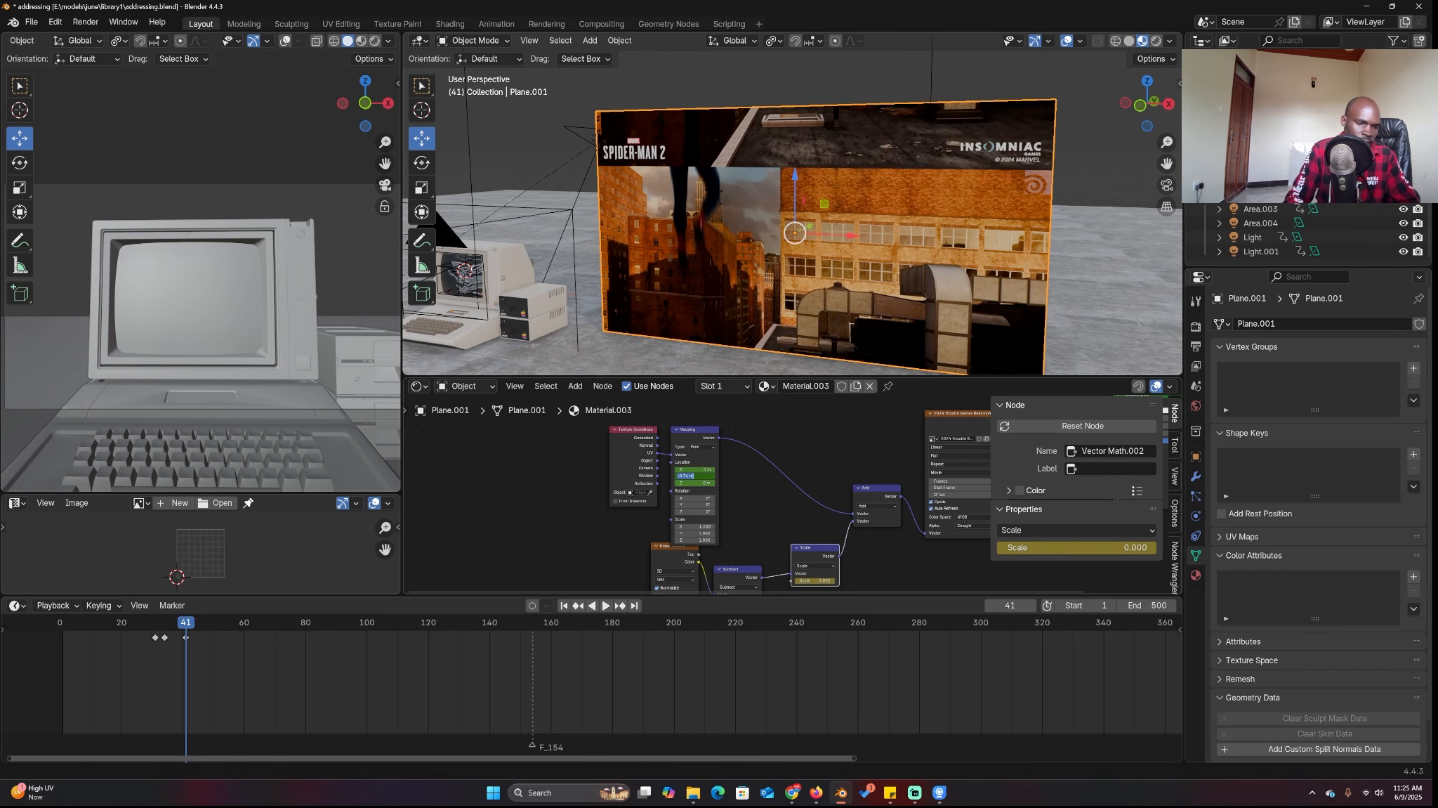
key("Return")
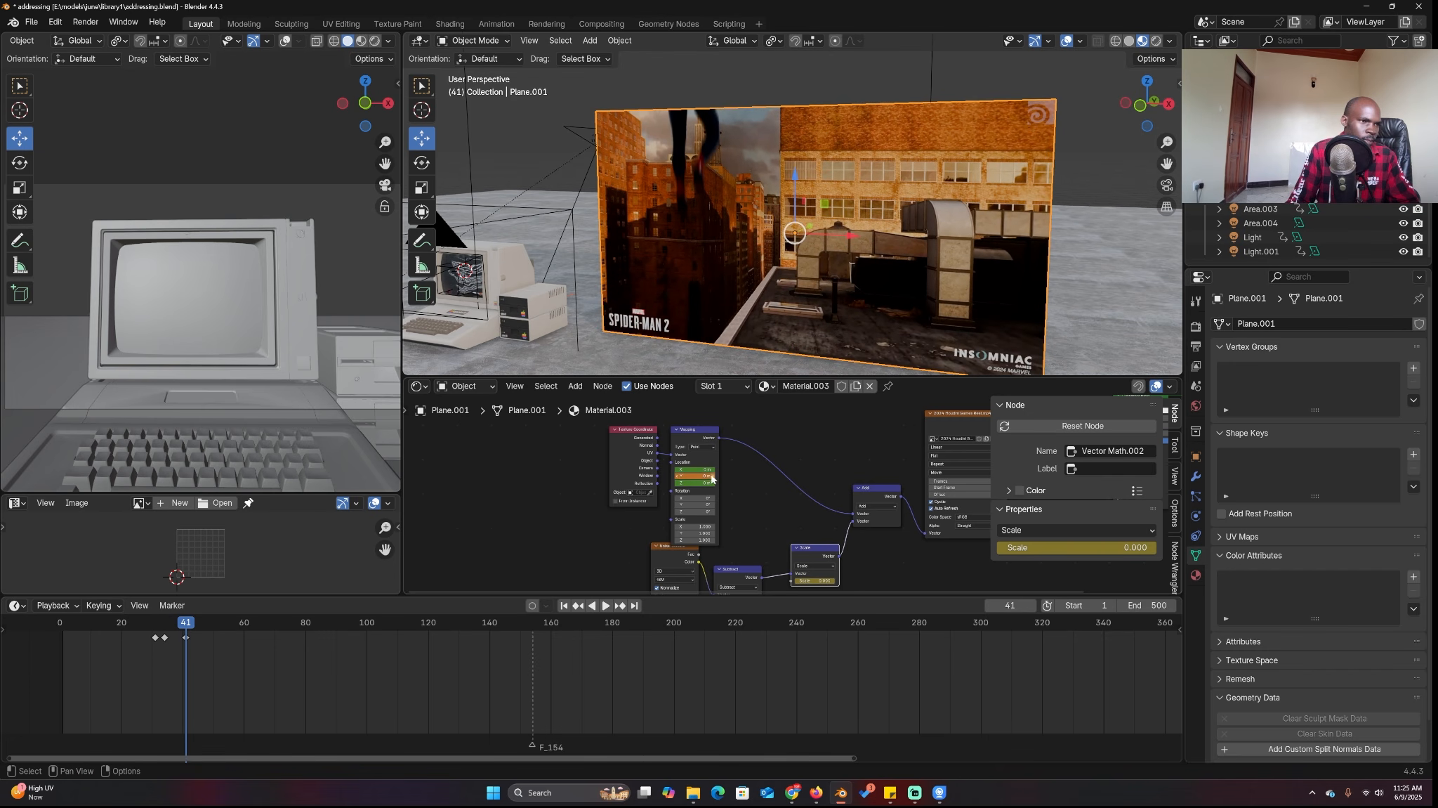
left_click(703, 445)
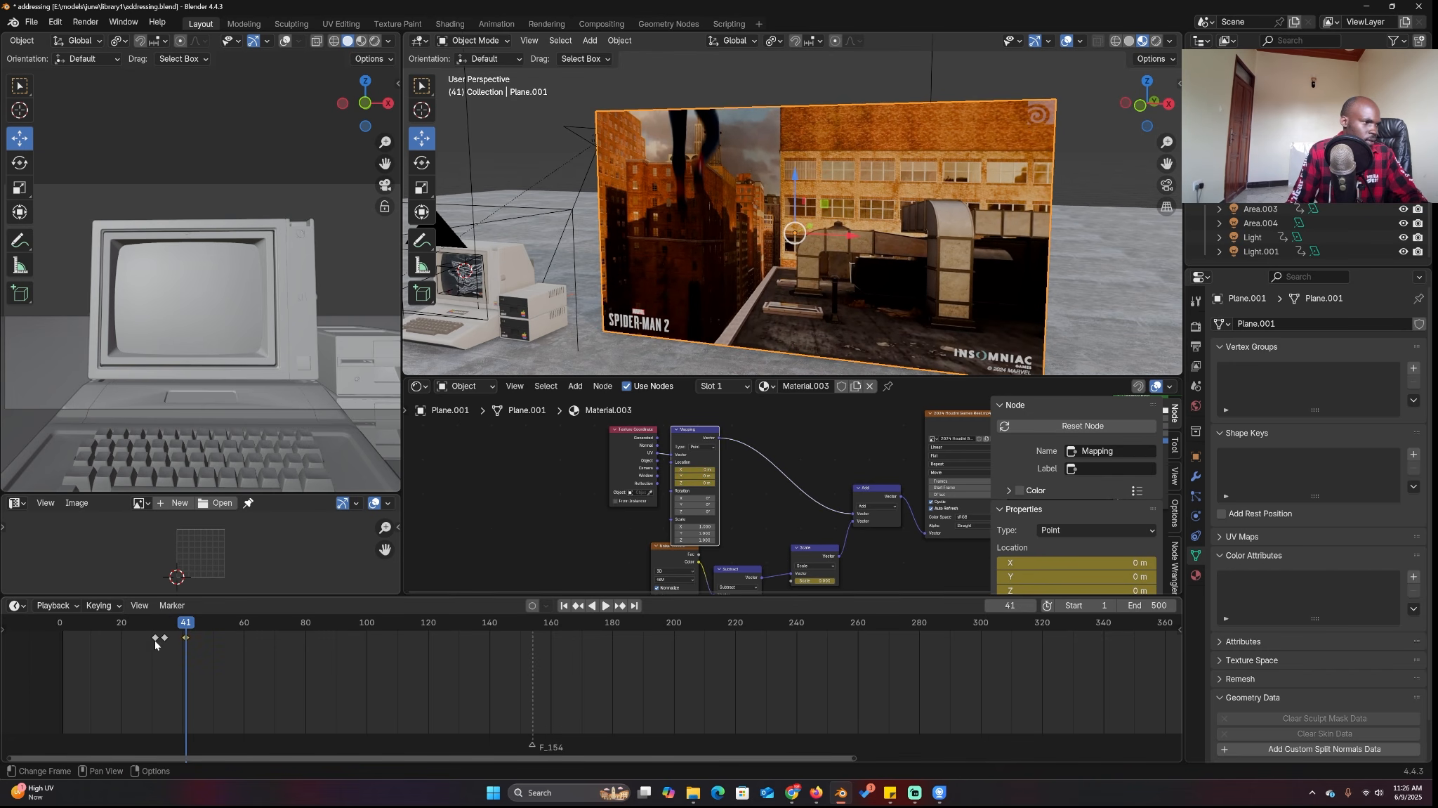
Play back the animation from frame 25 to check the mapping glitch on the video plane.
mouse_move(155, 644)
left_mouse_down()
mouse_move(167, 636)
mouse_move(137, 637)
left_mouse_up()
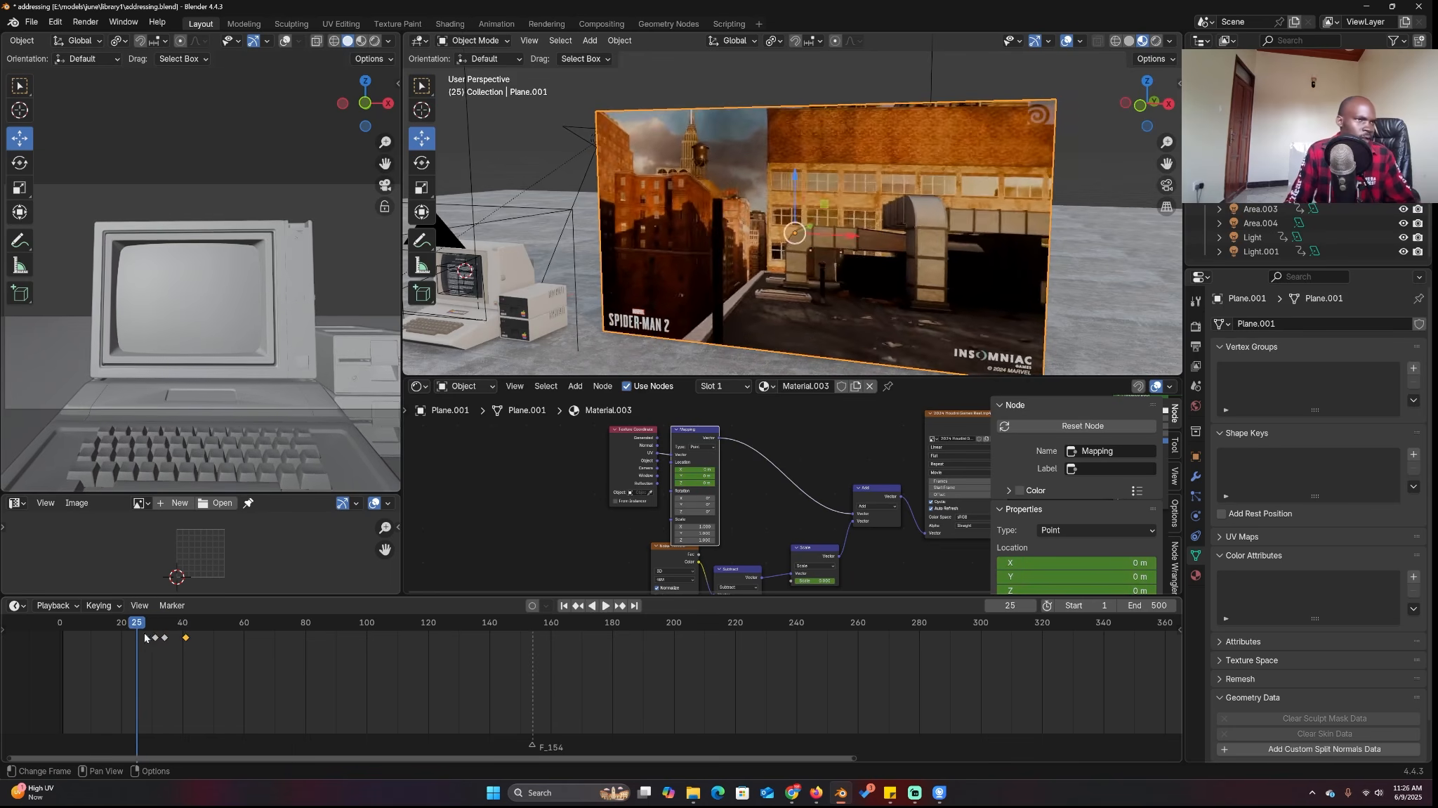
key("space")
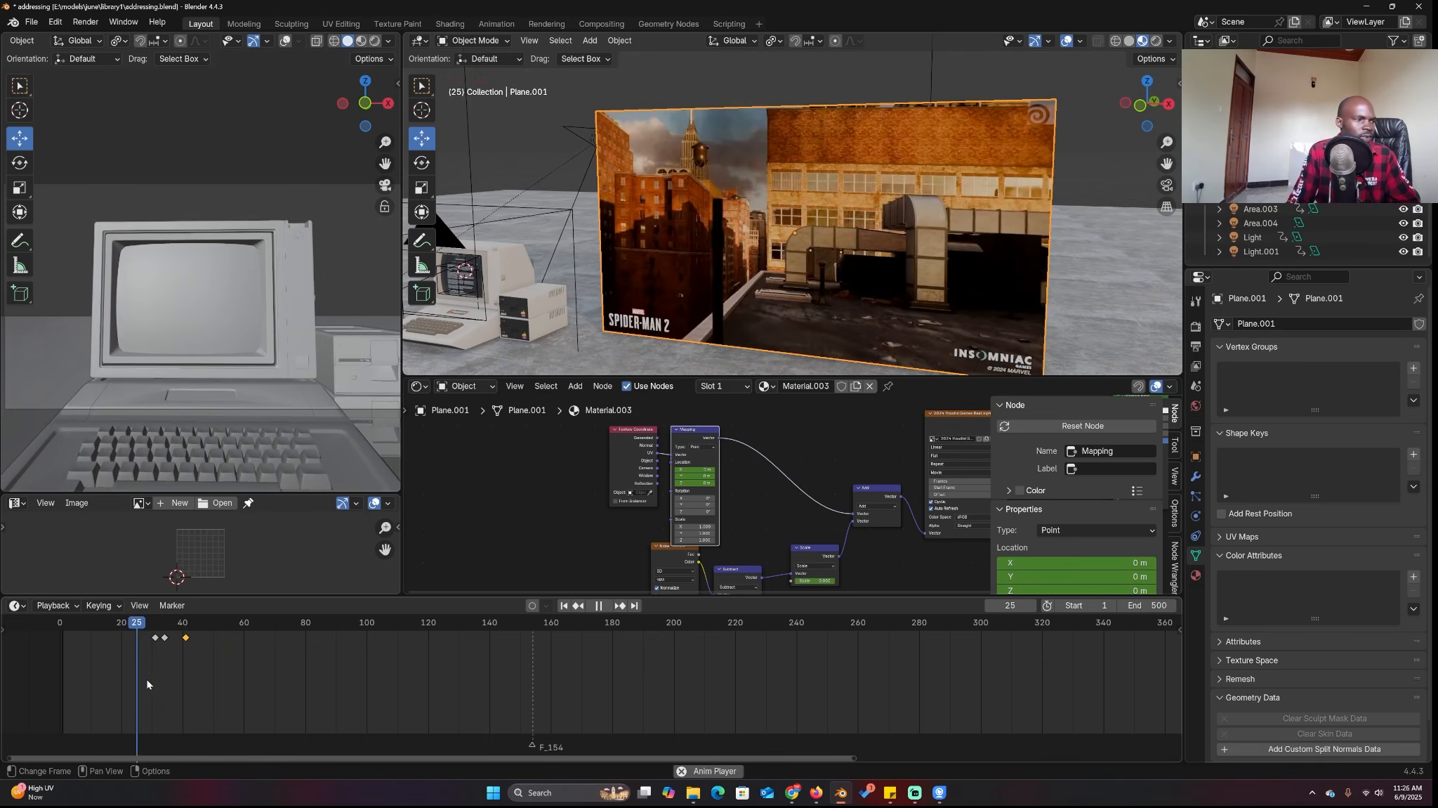
key("Escape")
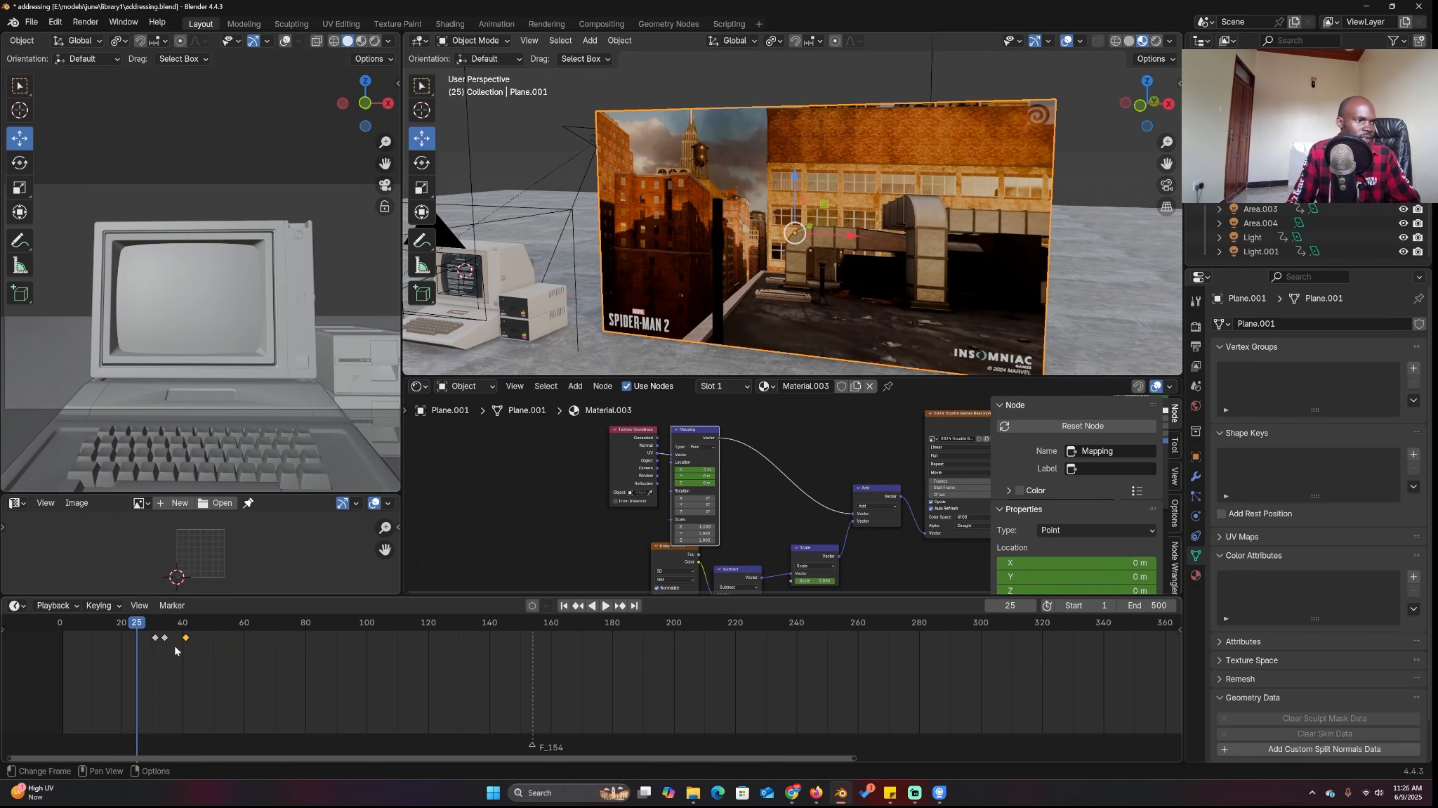
key("space")
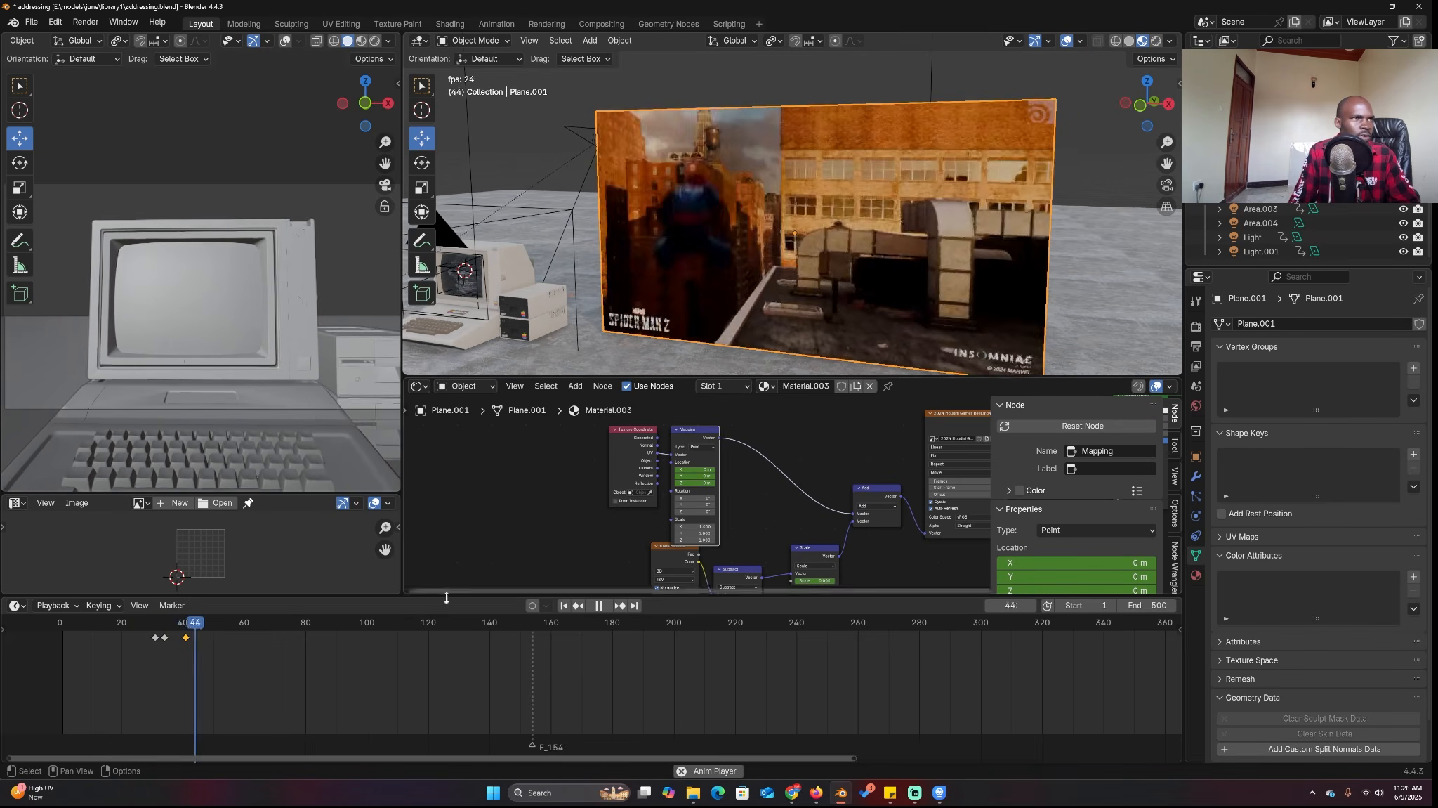
key("Escape")
Move the Mapping node's last keyframe to about frame 51 and keyframe its Location Y at about -1.42 m on frame 49.
mouse_move(185, 637)
left_mouse_down()
mouse_move(218, 638)
mouse_move(210, 627)
left_mouse_up()
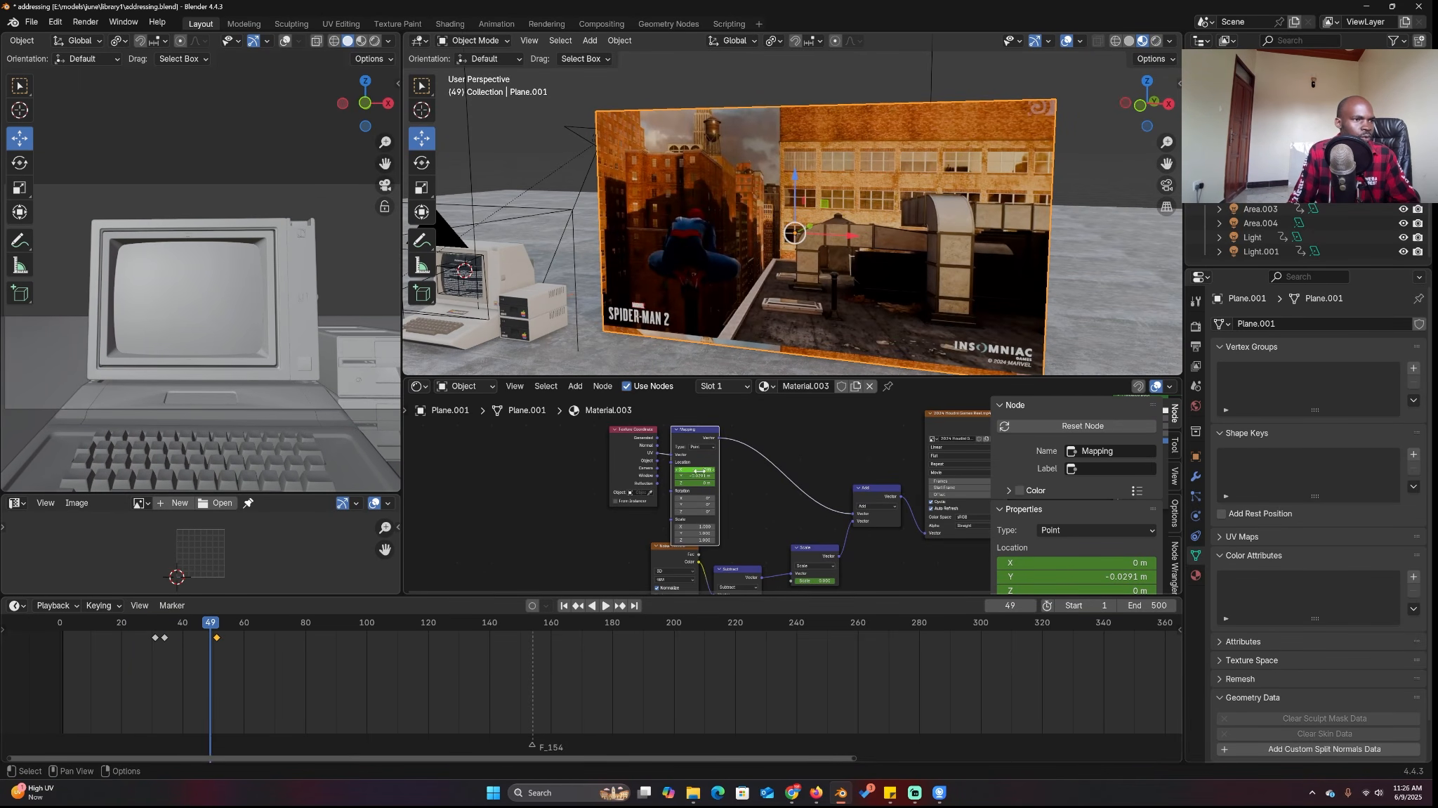
left_click_drag(703, 470, 649, 470)
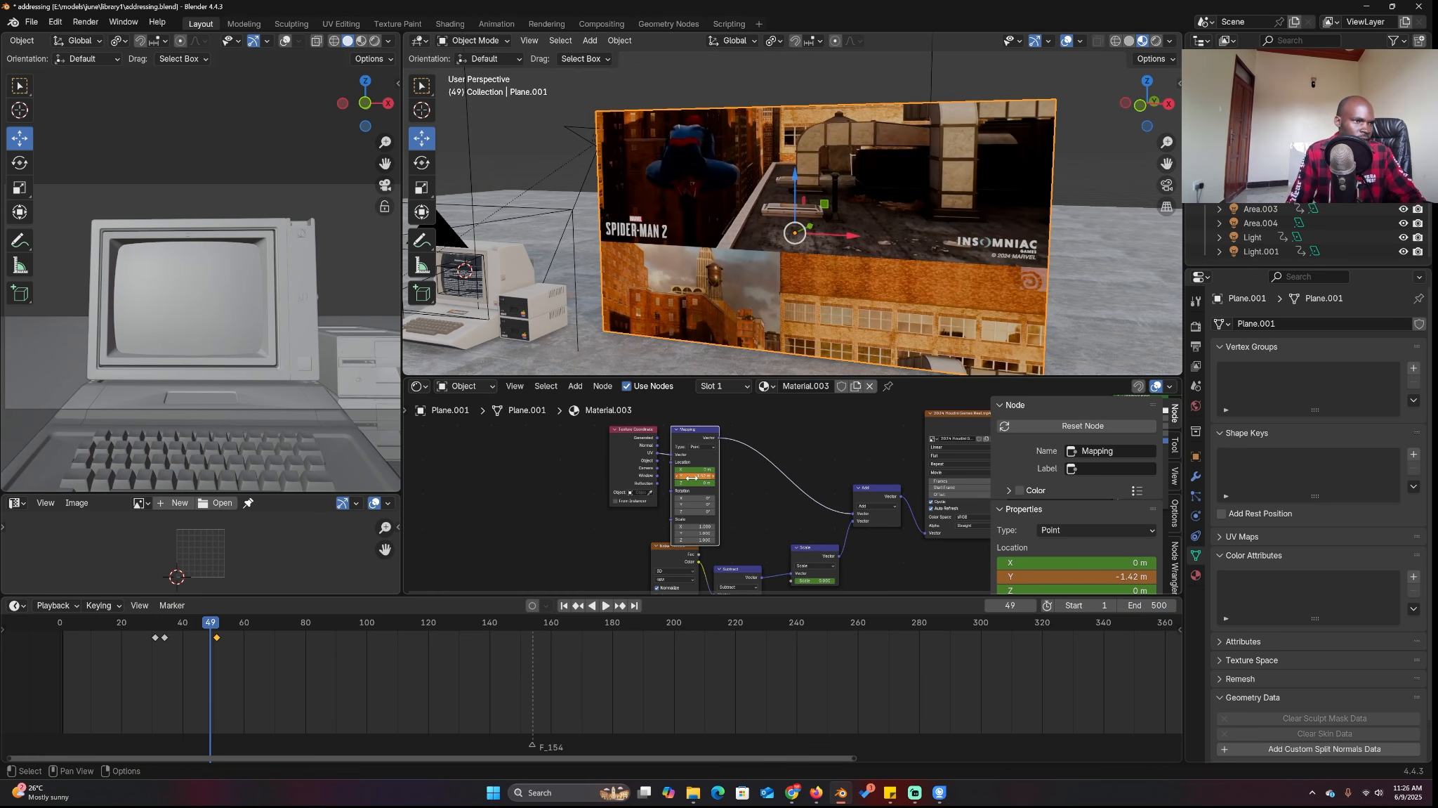
key("i")
Play back the animation from frame 28 to check the added Location shift.
left_click(148, 625)
key("space")
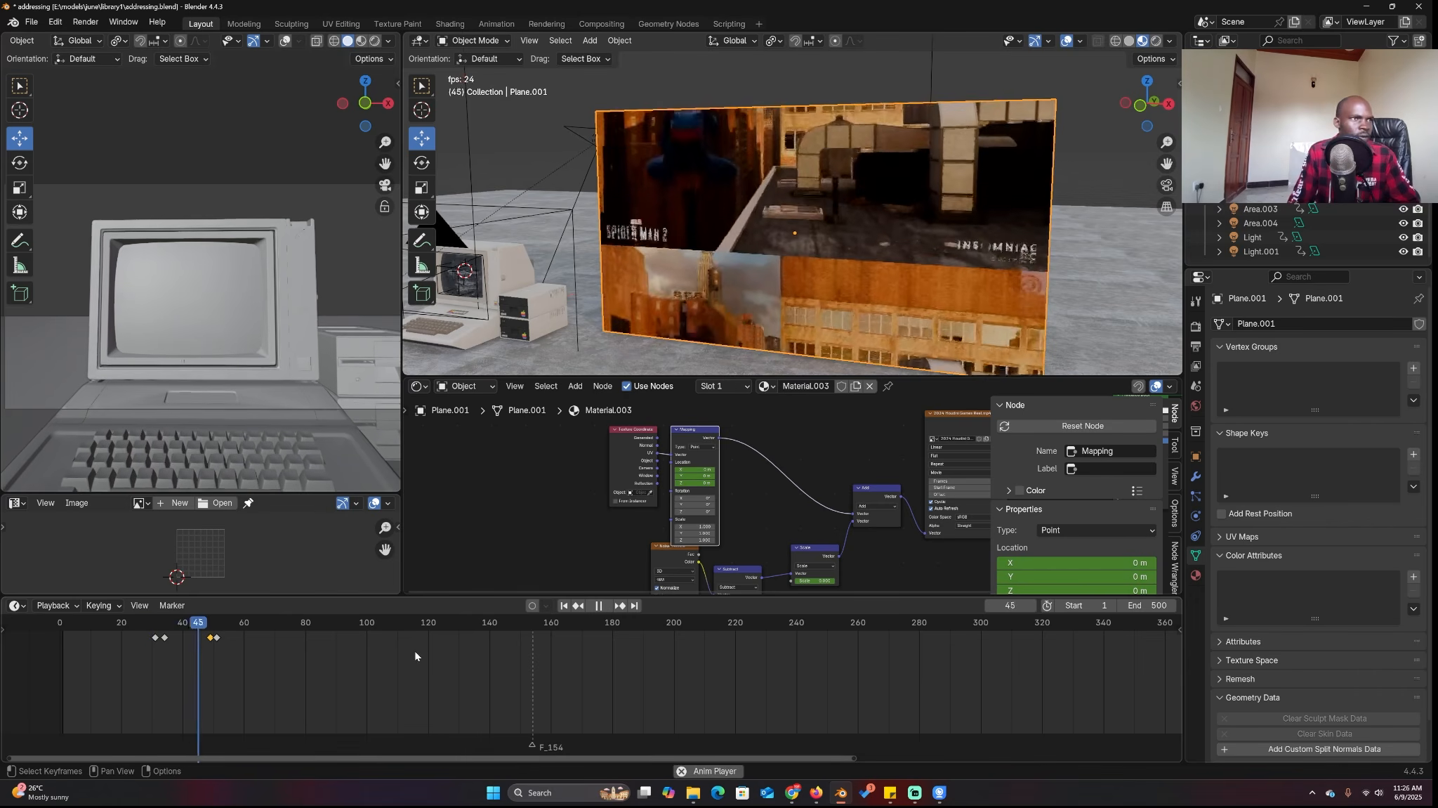
key("Escape")
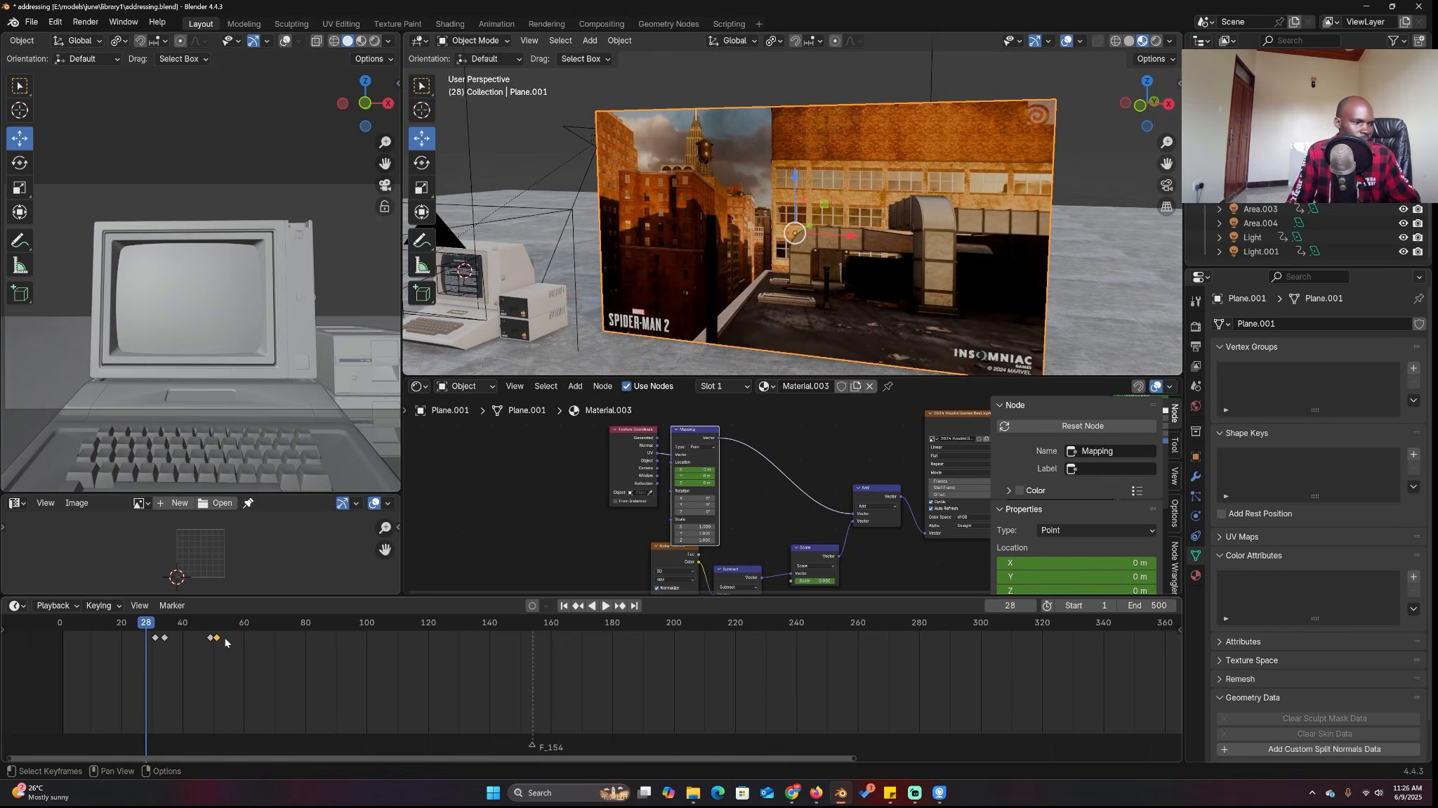
Delay the Mapping node's last keyframe to about frame 62 and replay the animation.
left_click_drag(225, 641, 259, 642)
key("space")
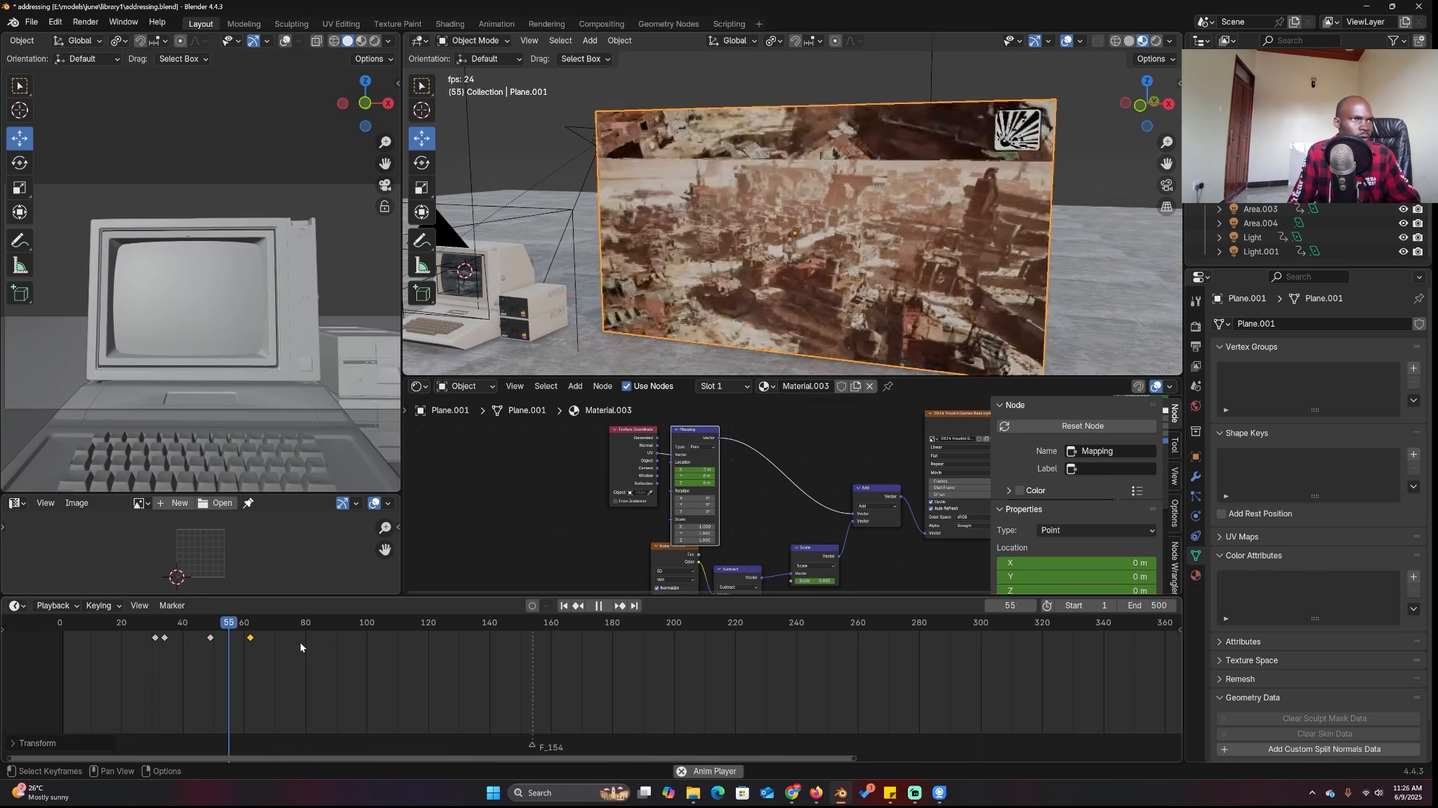
key("Escape")
Move the vector Scale node's last keyframe to frame 47, duplicate its frame 34 keyframe to about frame 43, and replay the animation.
middle_click_drag(783, 523, 827, 457)
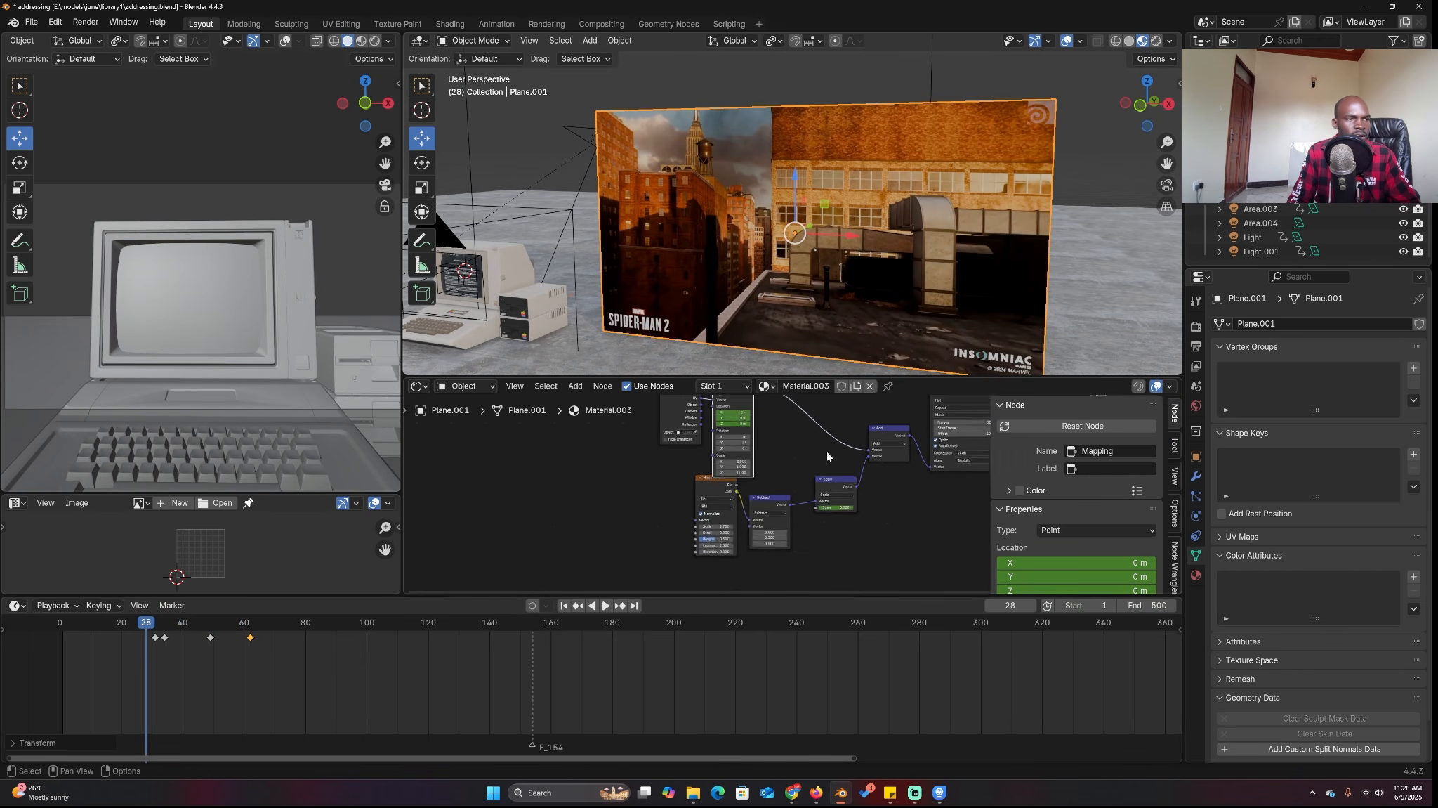
scroll(827, 456, "up", 1)
left_click(841, 485)
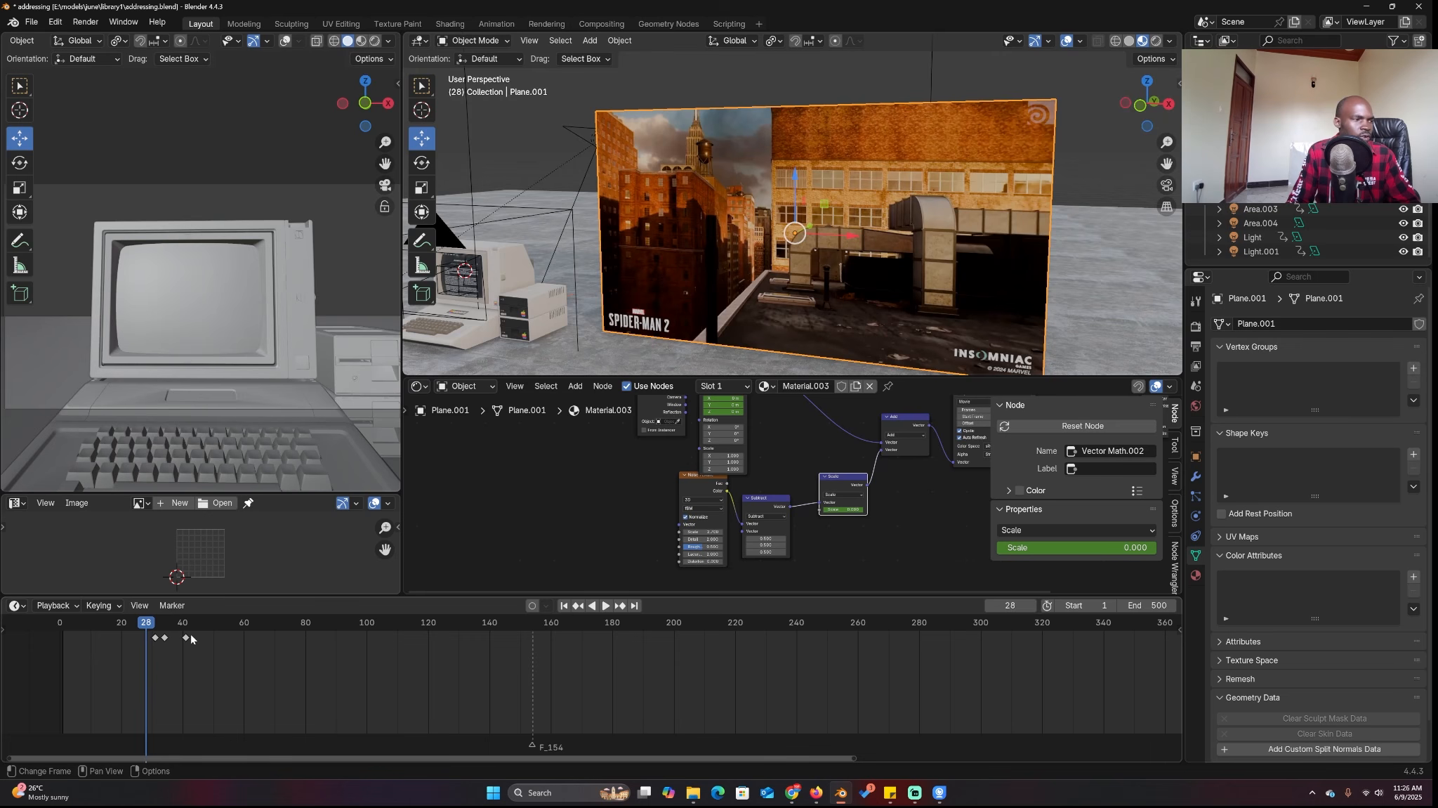
left_click_drag(188, 638, 207, 637)
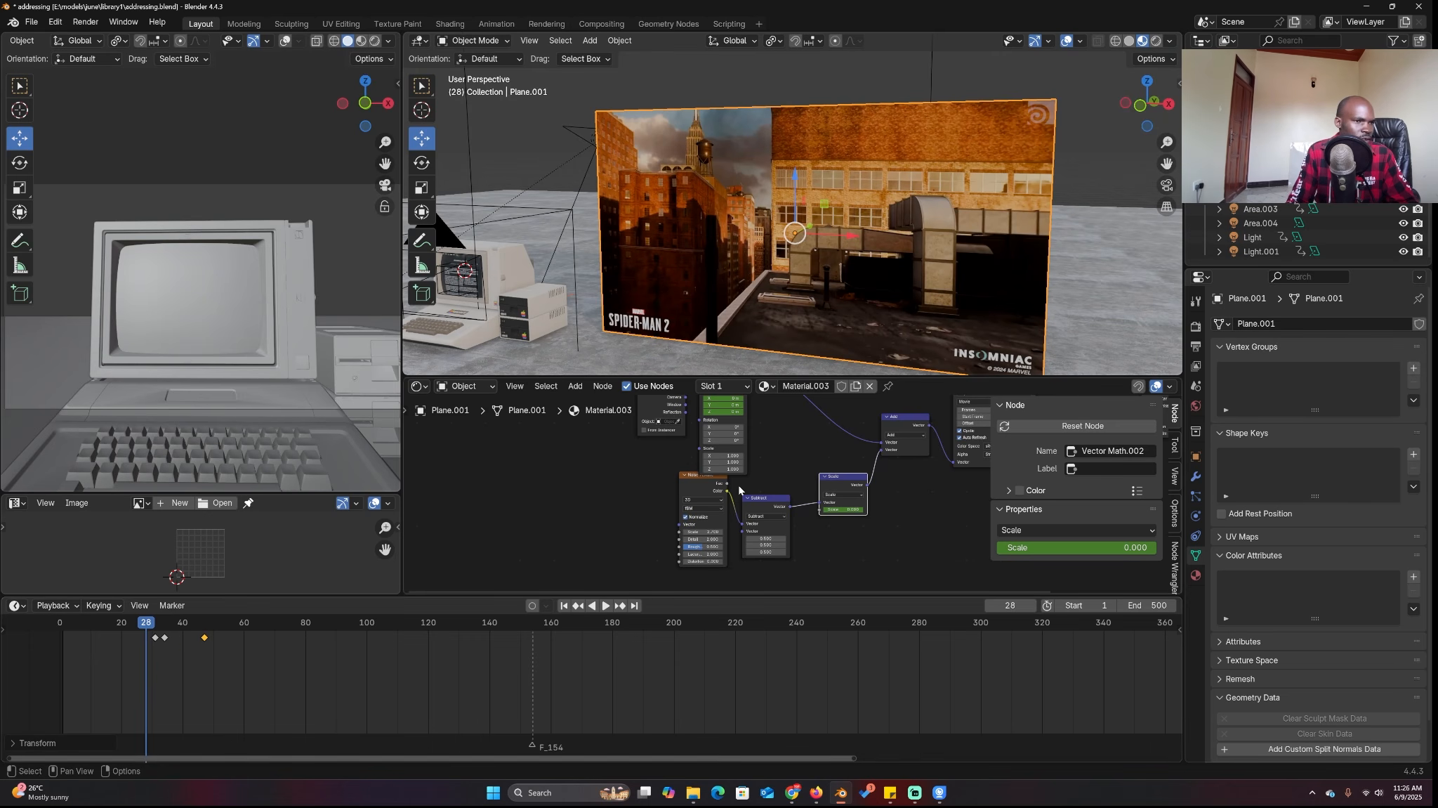
left_click(181, 642)
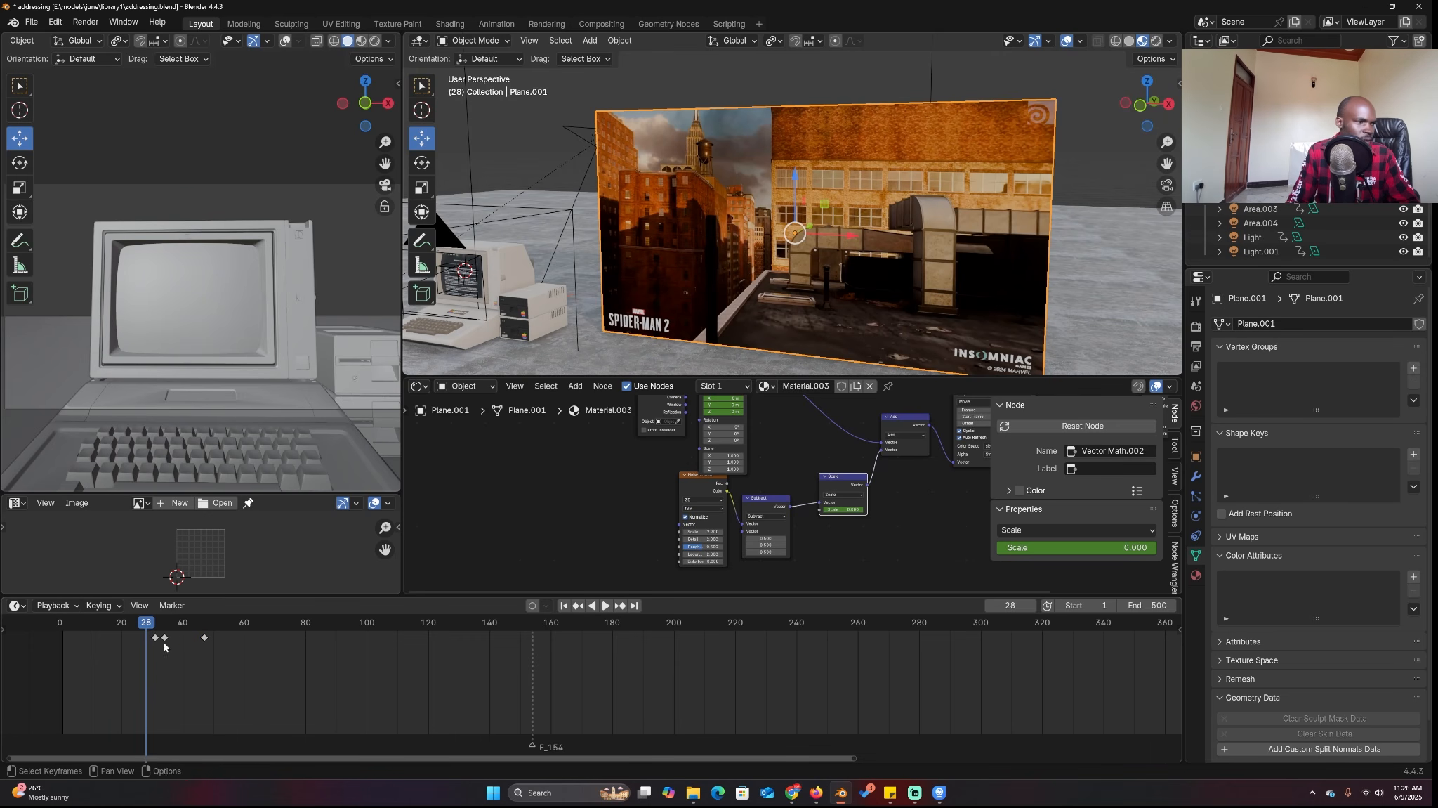
left_click(164, 637)
key("shift+d")
left_click(191, 639)
key("space")
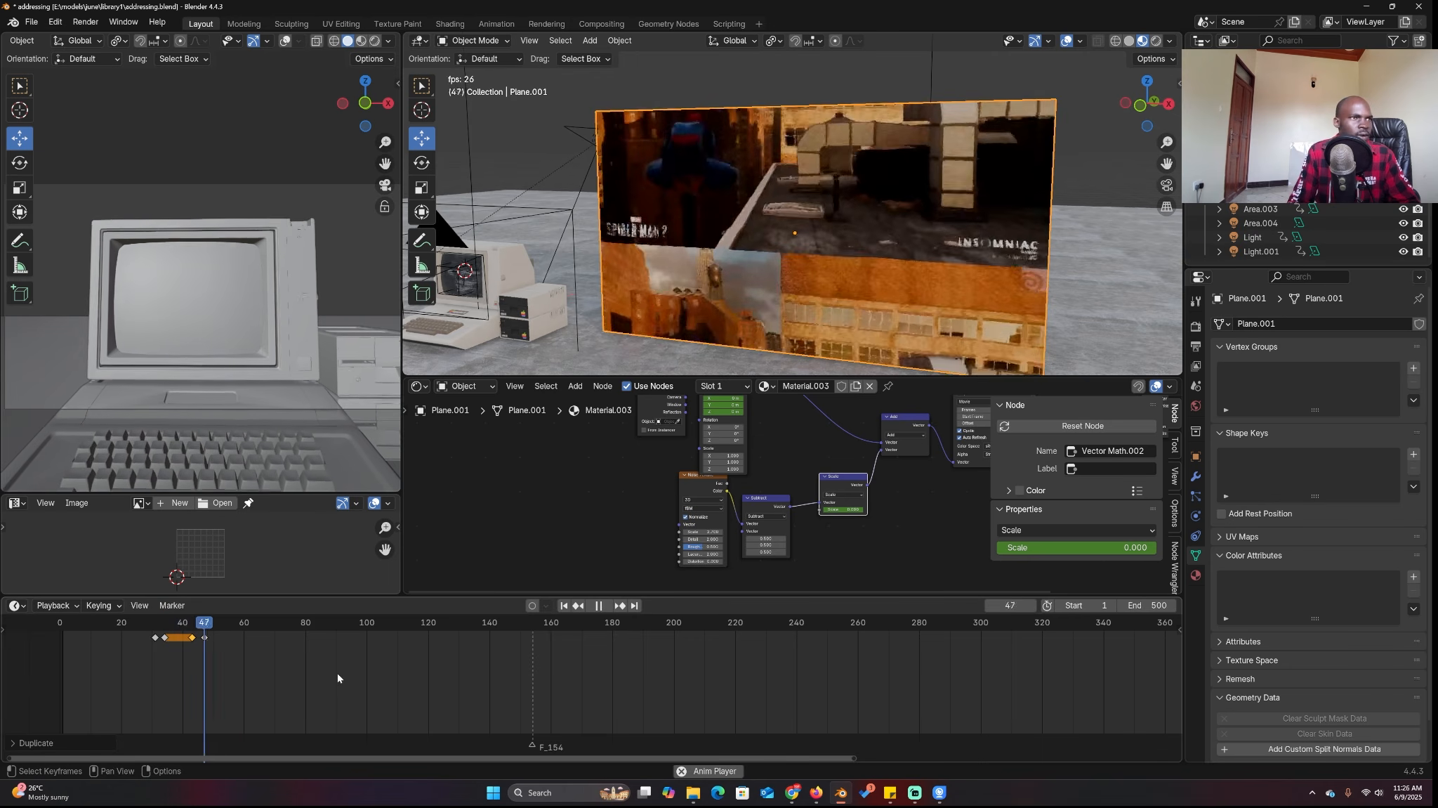
key("space")
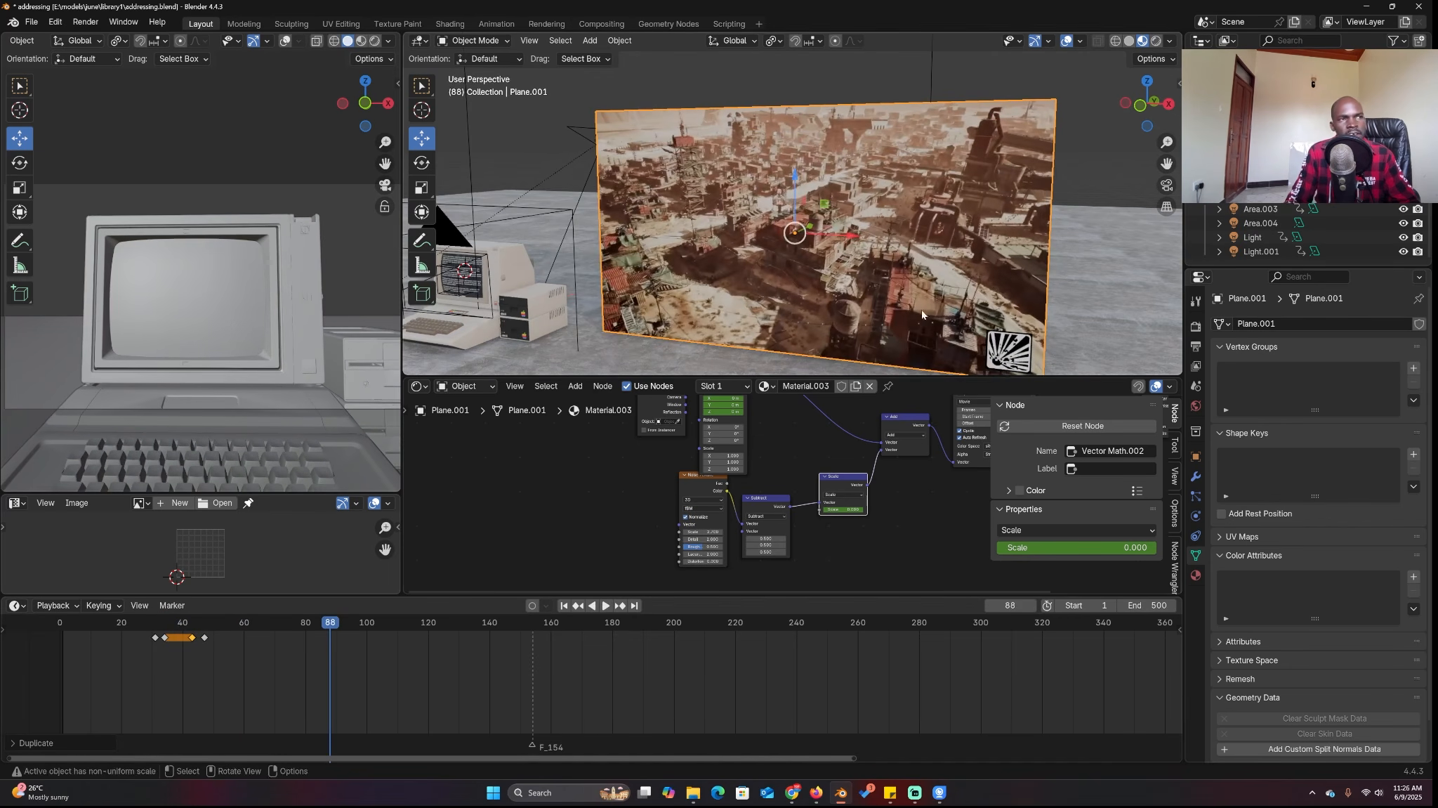
scroll(845, 517, "down", 5)
scroll(844, 516, "up", 2)
middle_click_drag(844, 517, 803, 590)
scroll(759, 484, "up", 1)
middle_click_drag(759, 484, 777, 437)
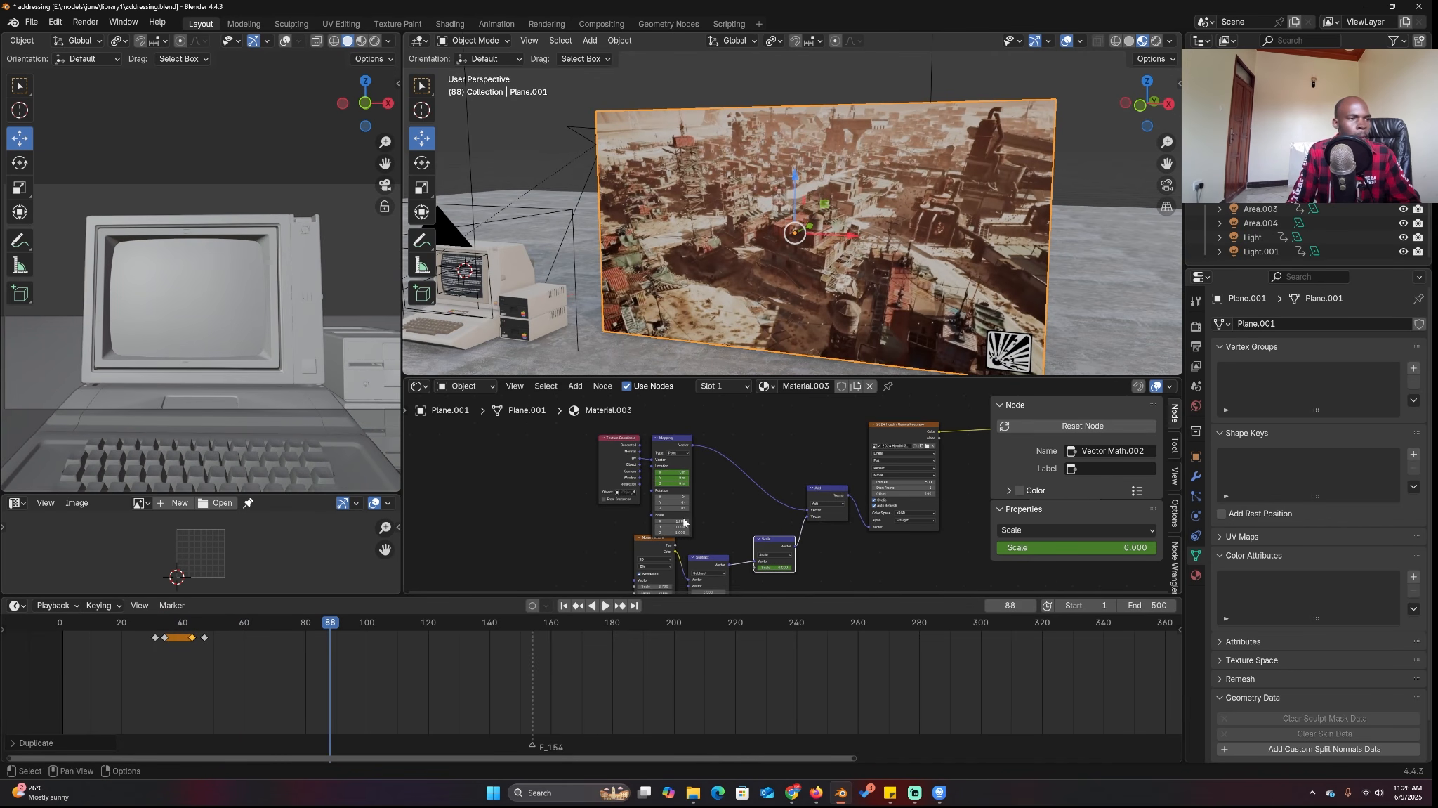
Add timeline markers at frames 31 and 47 to mark the start and end of the distortion.
left_click(155, 639)
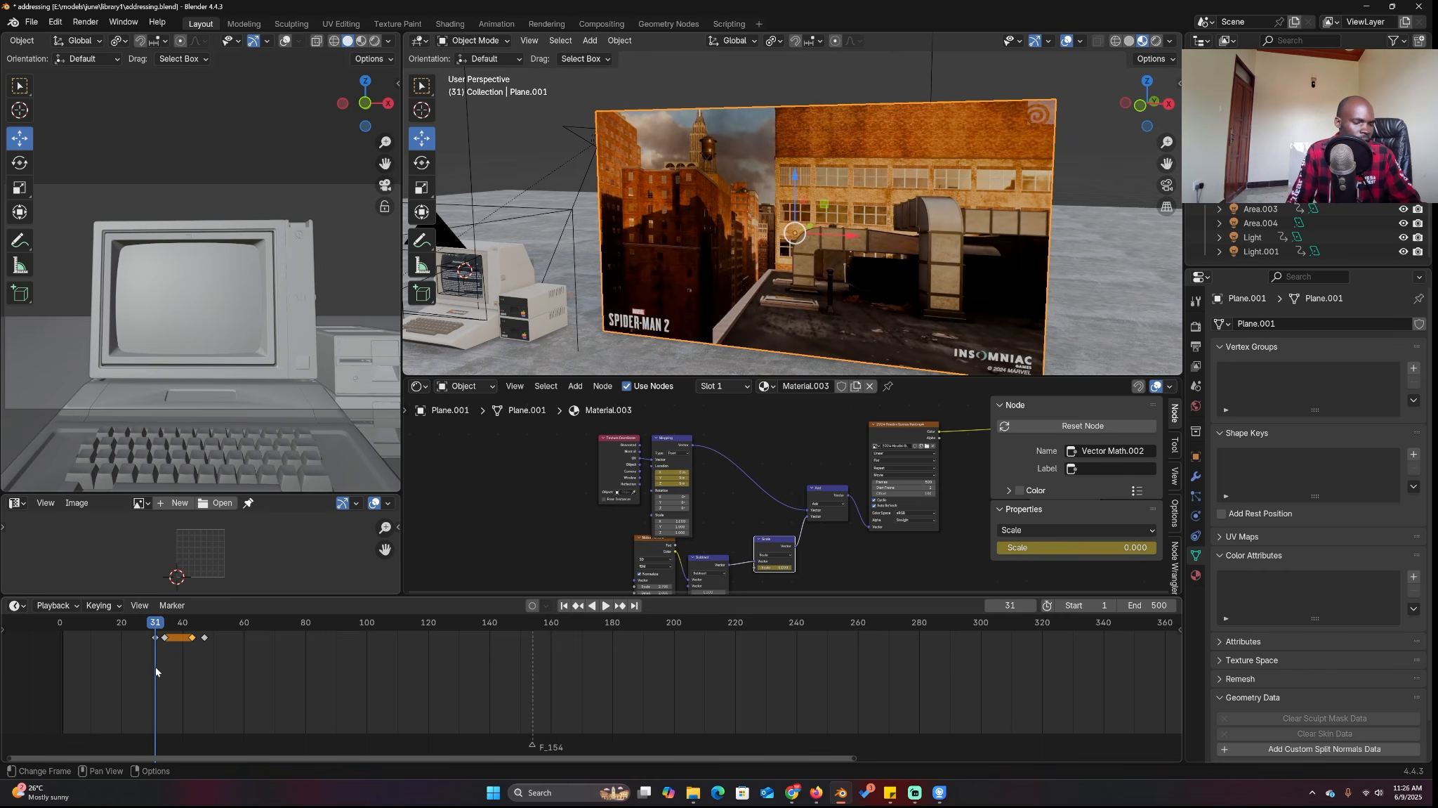
mouse_move(164, 630)
left_mouse_down()
mouse_move(193, 636)
mouse_move(203, 674)
left_mouse_up()
key("m")
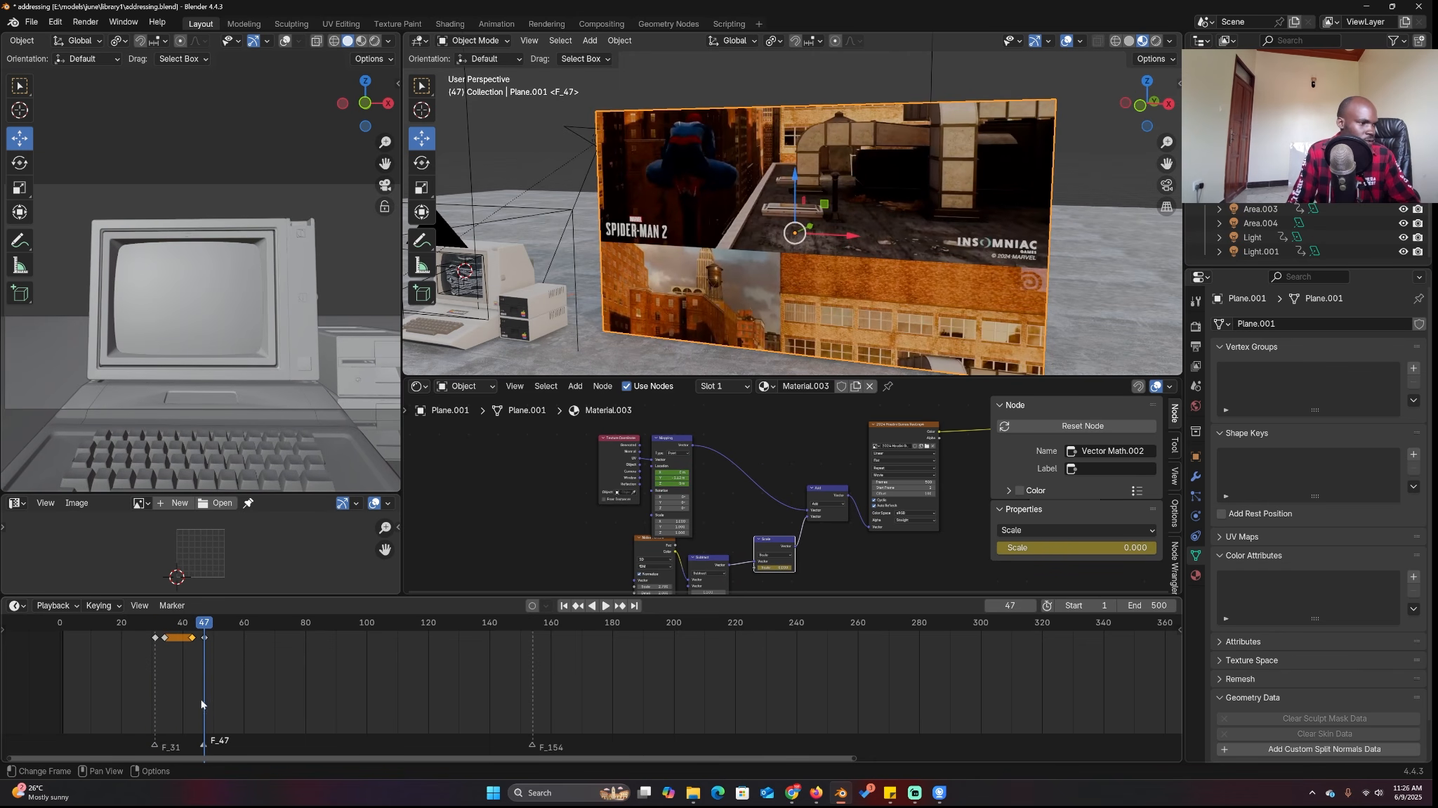
Scrub to frame 39 and add a second Noise Texture node above the Texture Coordinate node.
left_click_drag(196, 625, 179, 633)
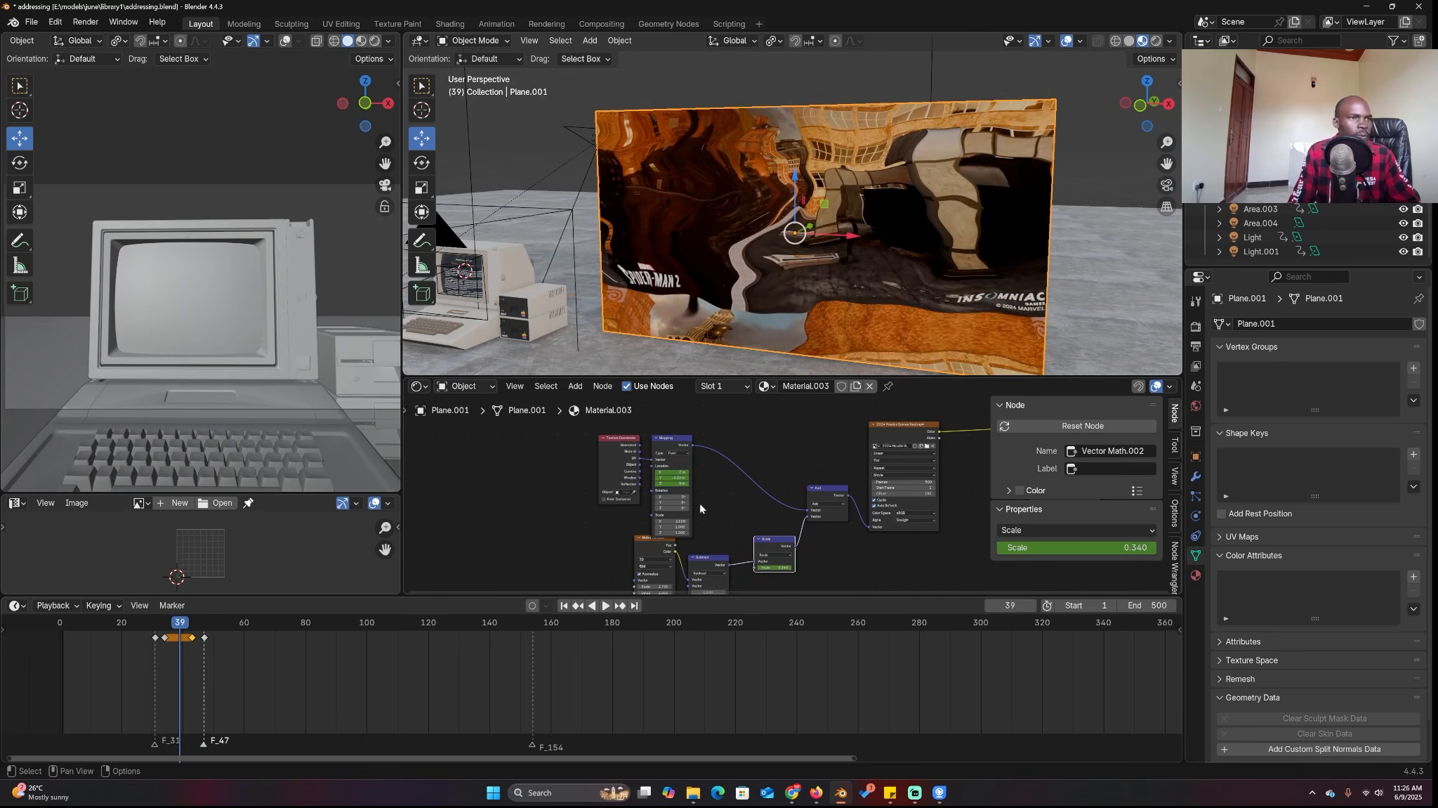
scroll(775, 437, "up", 1)
middle_click_drag(775, 437, 776, 523)
key("shift+a")
left_click(619, 437)
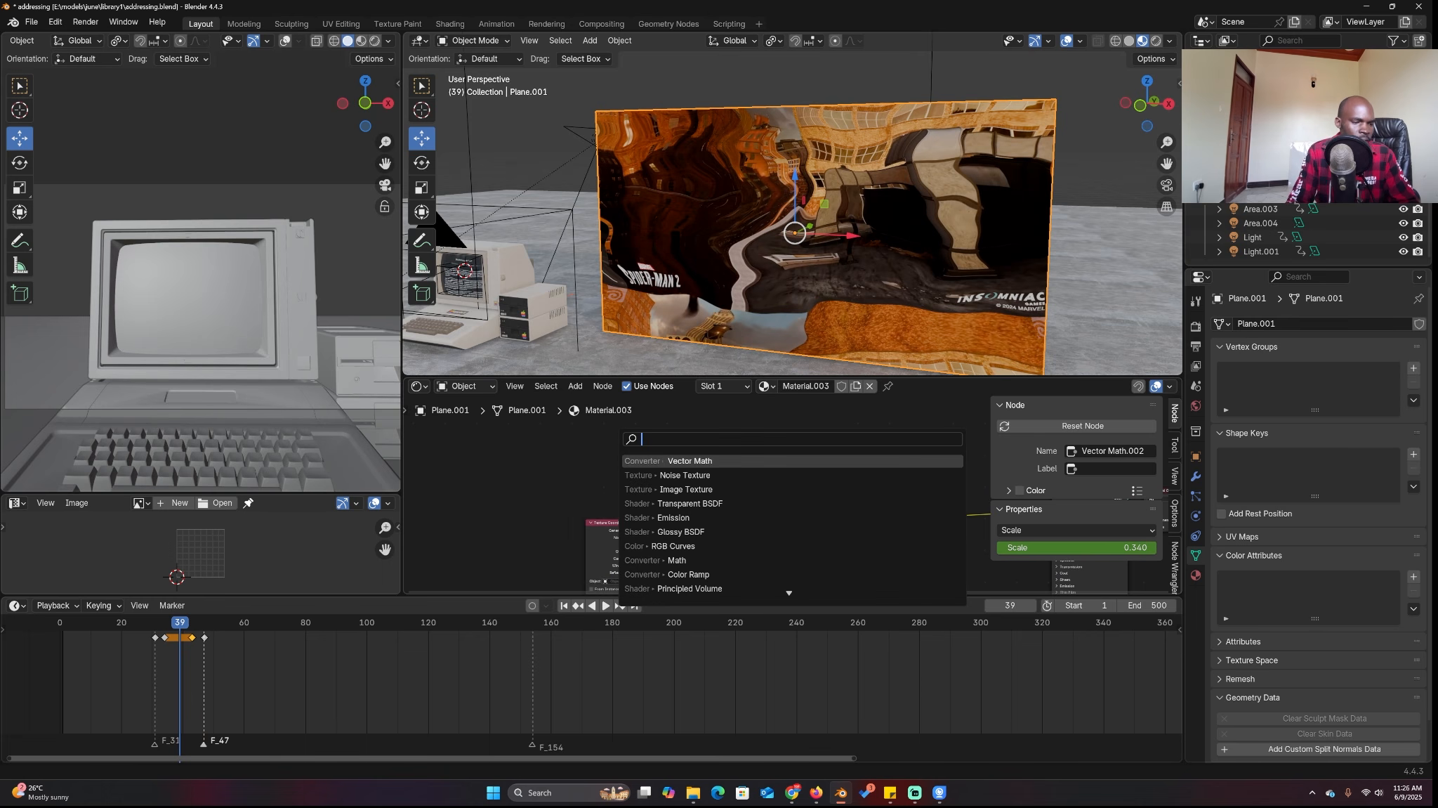
type("noise")
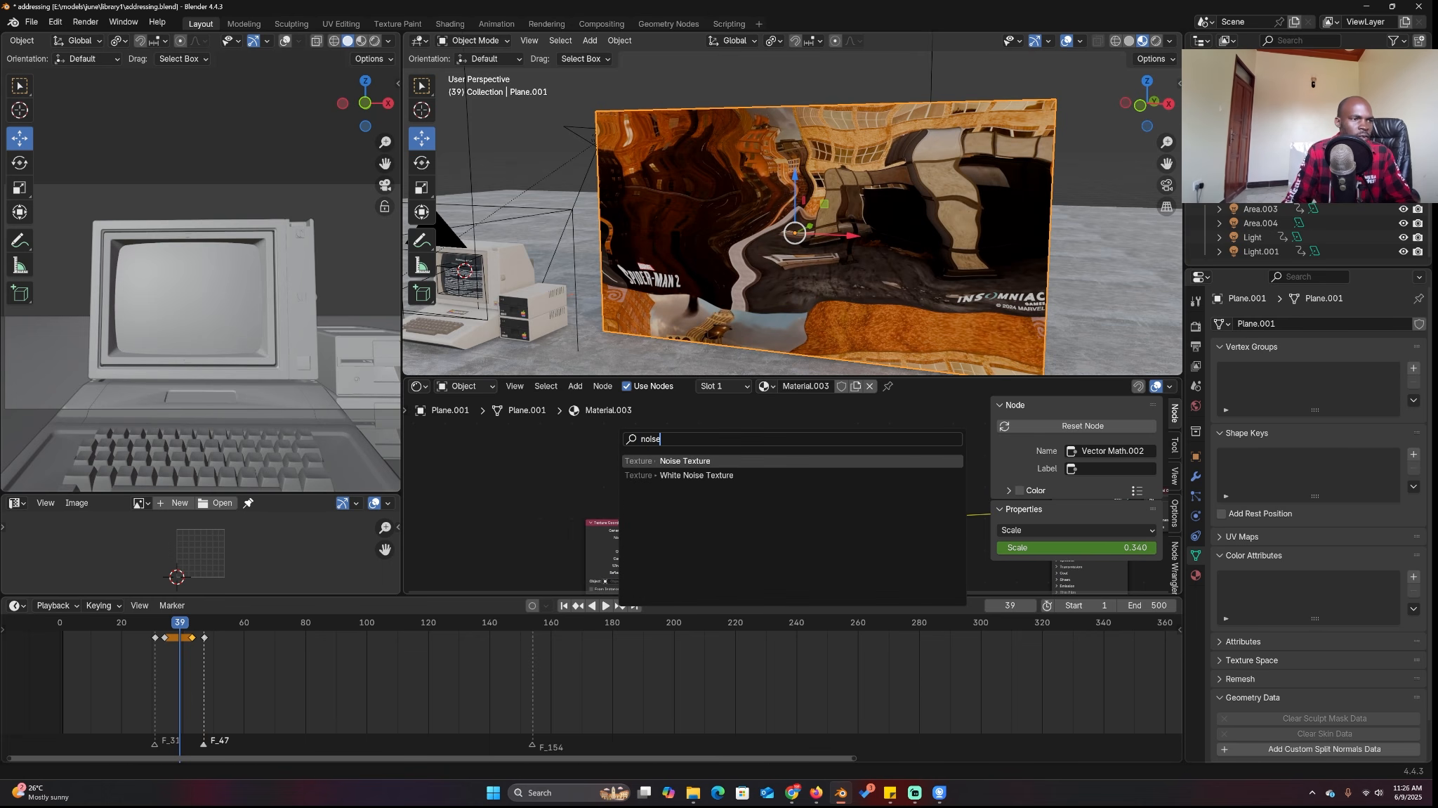
key("Return")
left_click(640, 461)
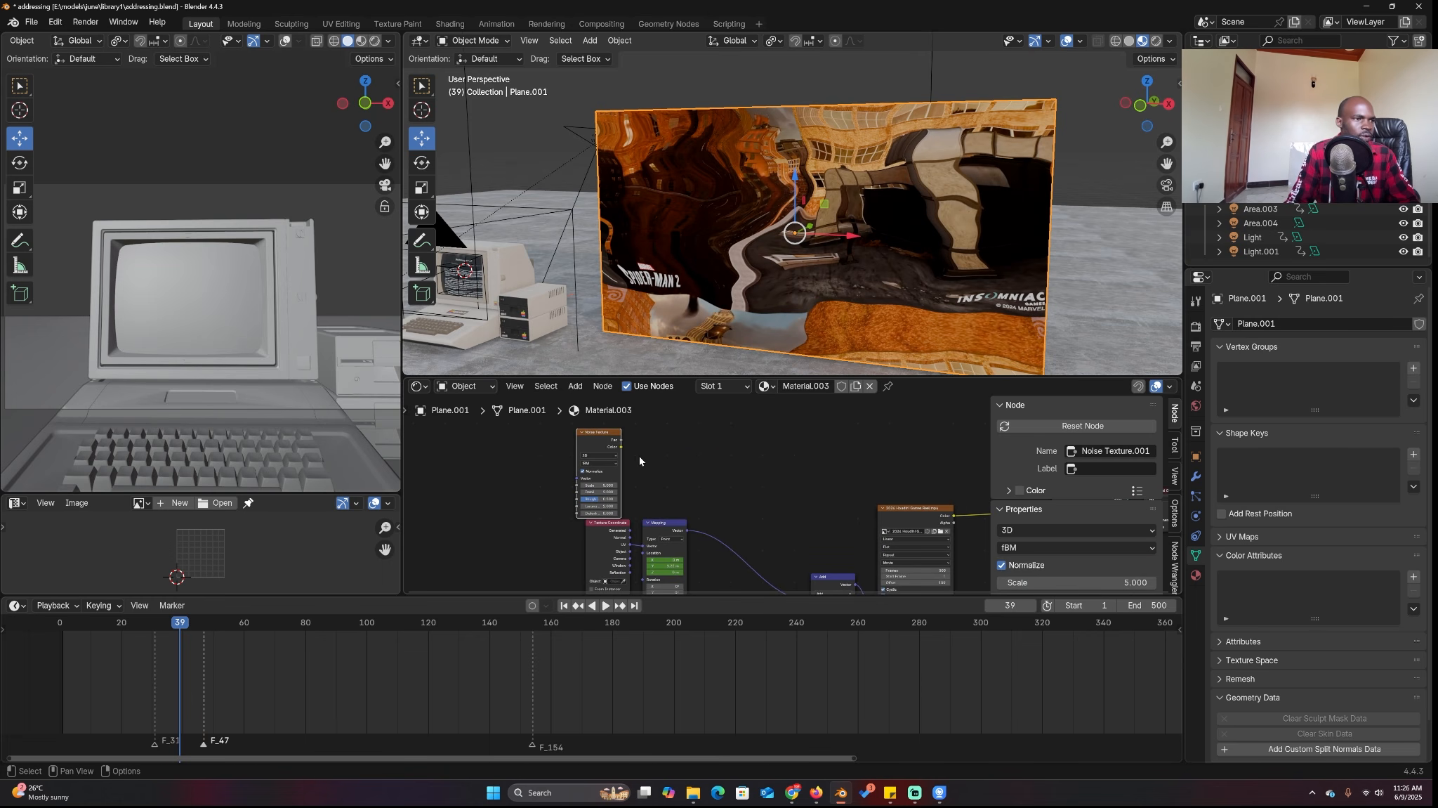
Connect the new Noise Texture's Color to the shader to preview it on the plane and raise its Scale to 80.2.
left_click(606, 441, "ctrl+shift")
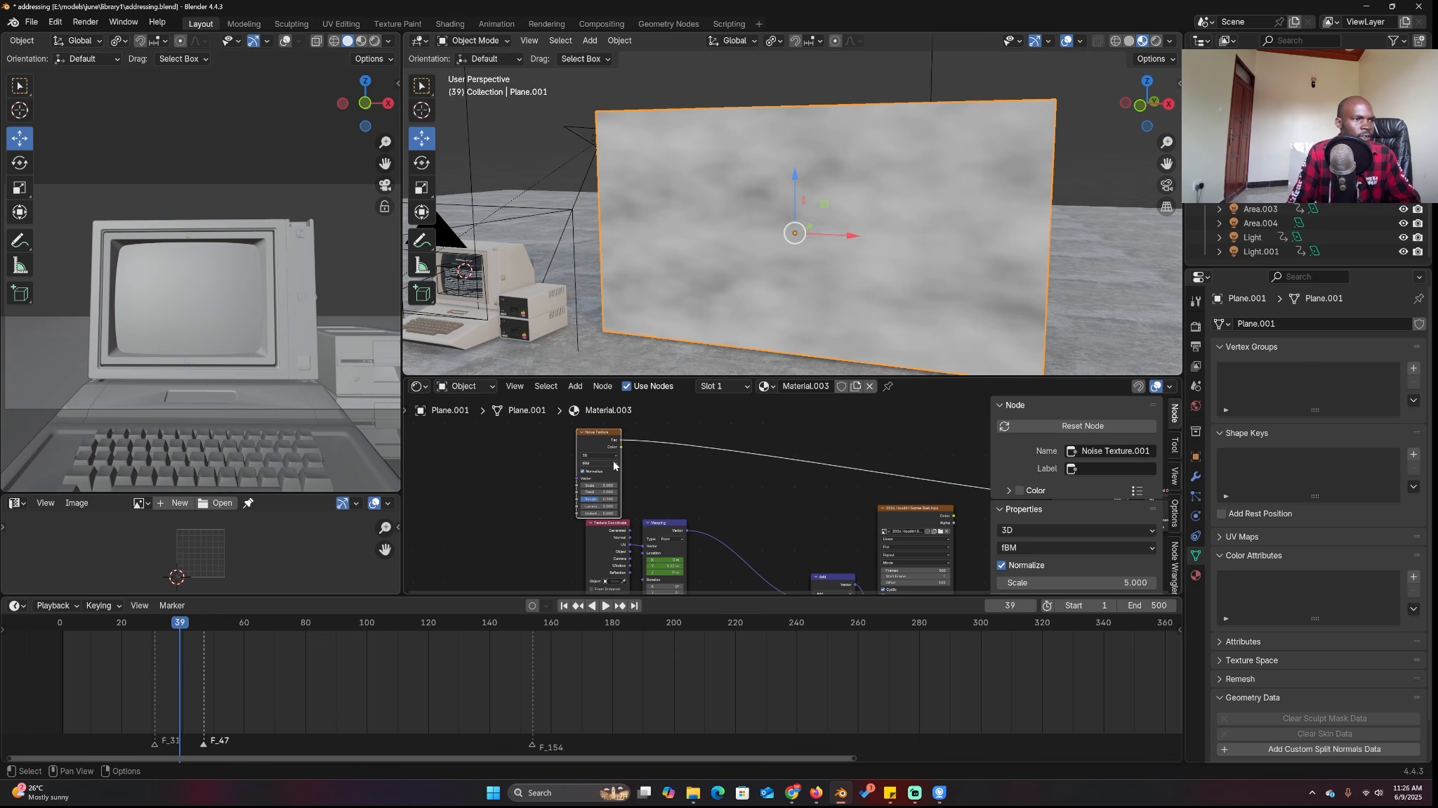
left_click(617, 448, "ctrl+shift")
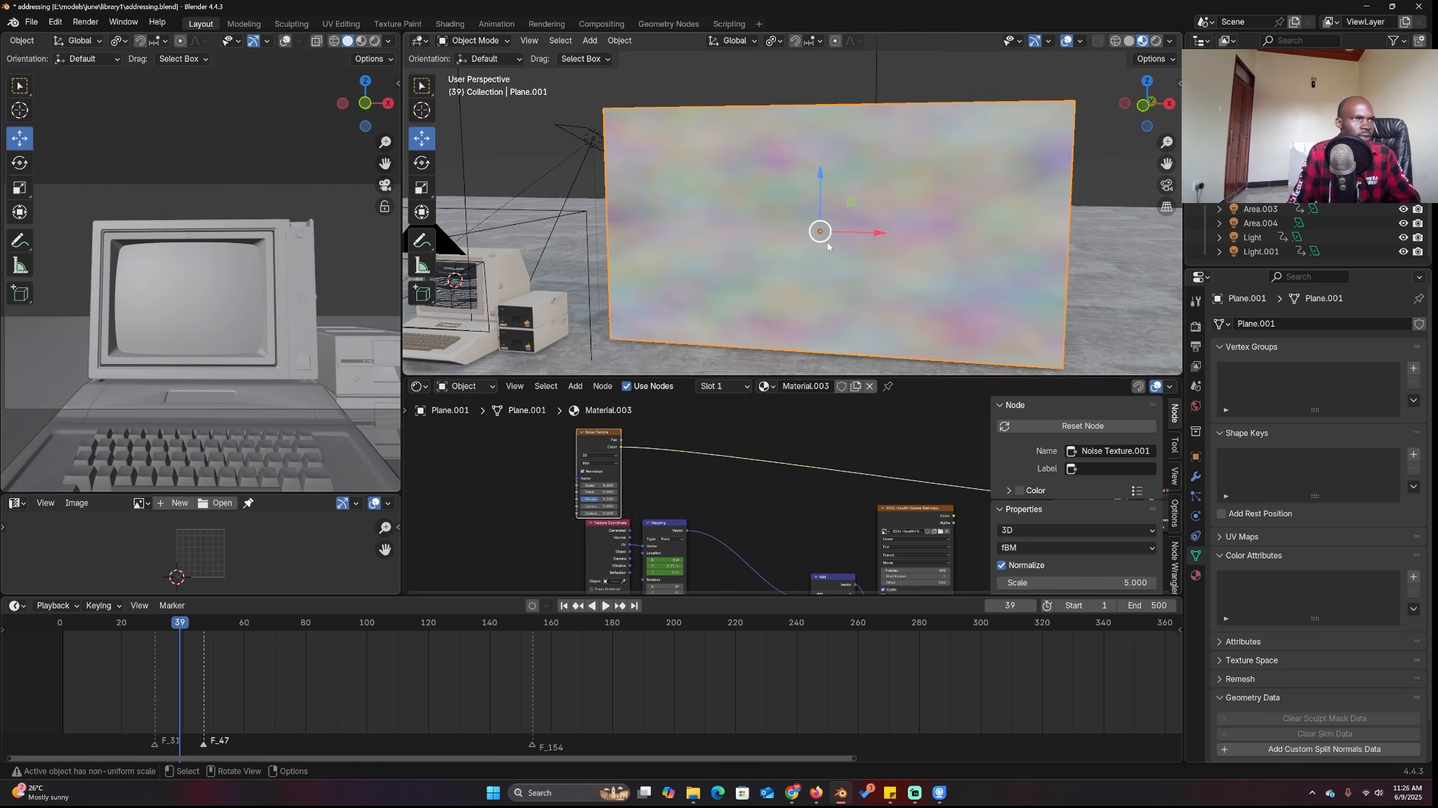
left_click_drag(605, 484, 660, 485)
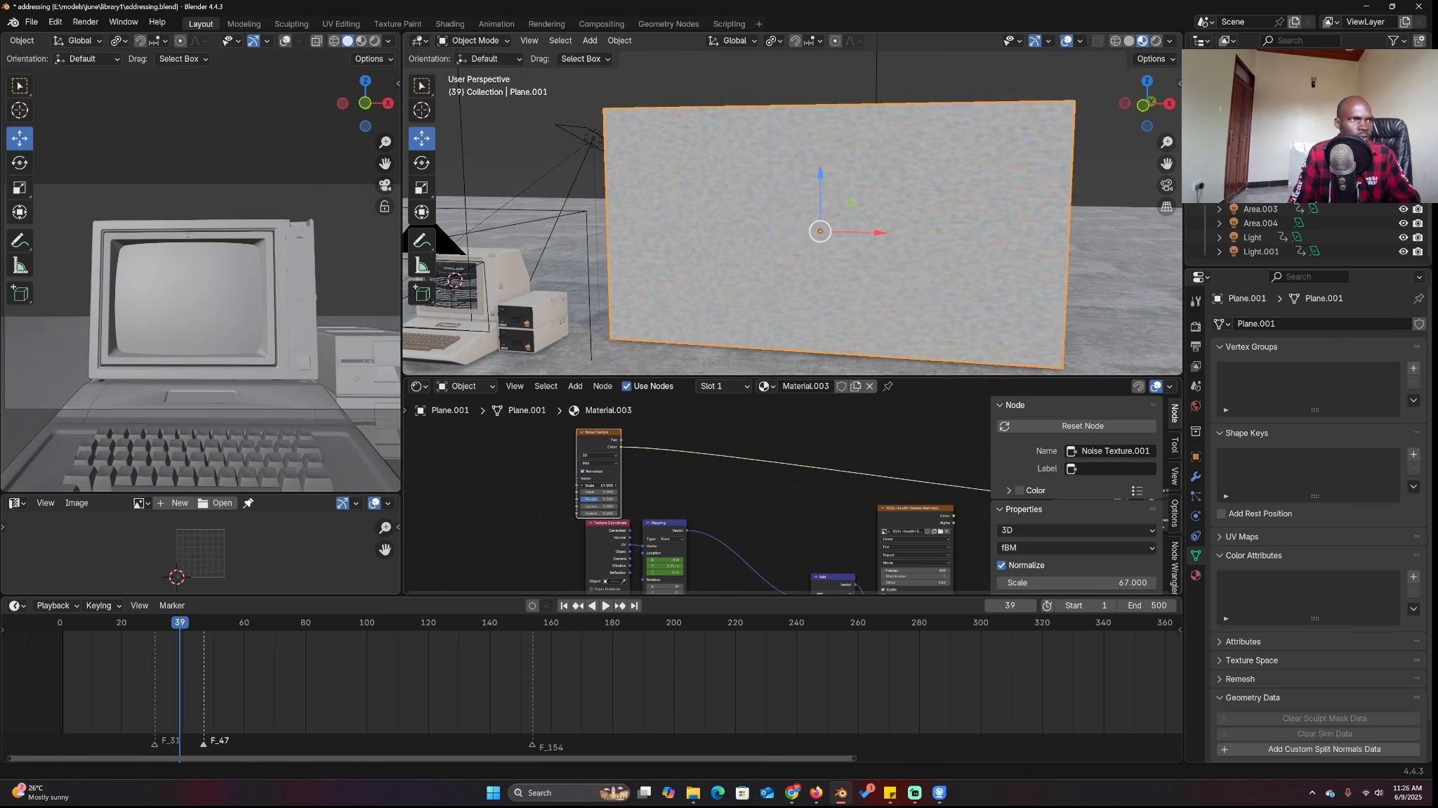
Insert a Mix Color node between the new Noise Texture and the Principled BSDF, and connect the video Image Texture's Color to it.
scroll(617, 491, "up", 4)
scroll(739, 474, "down", 8)
middle_click_drag(748, 479, 699, 460)
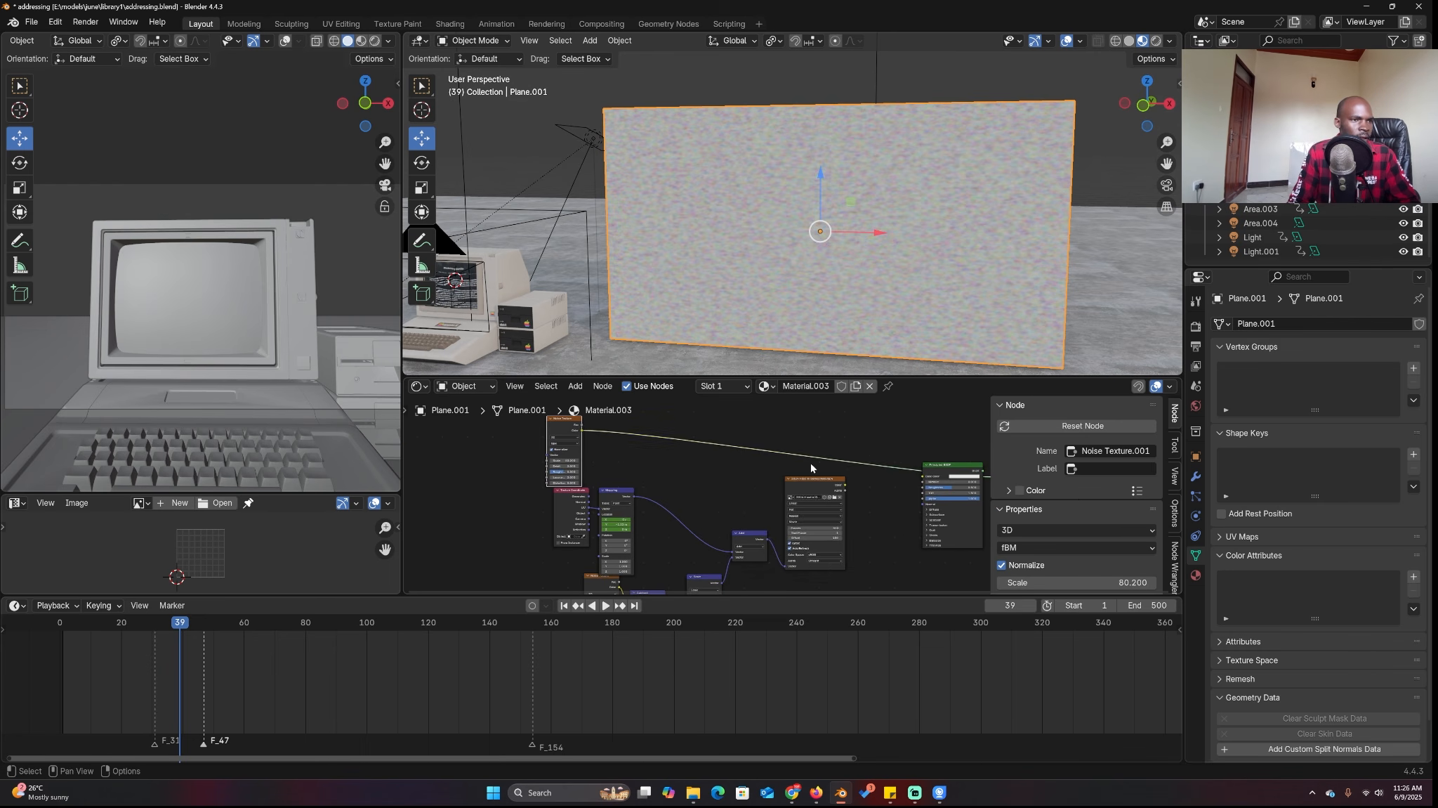
left_click_drag(817, 479, 804, 486)
key("shift+a")
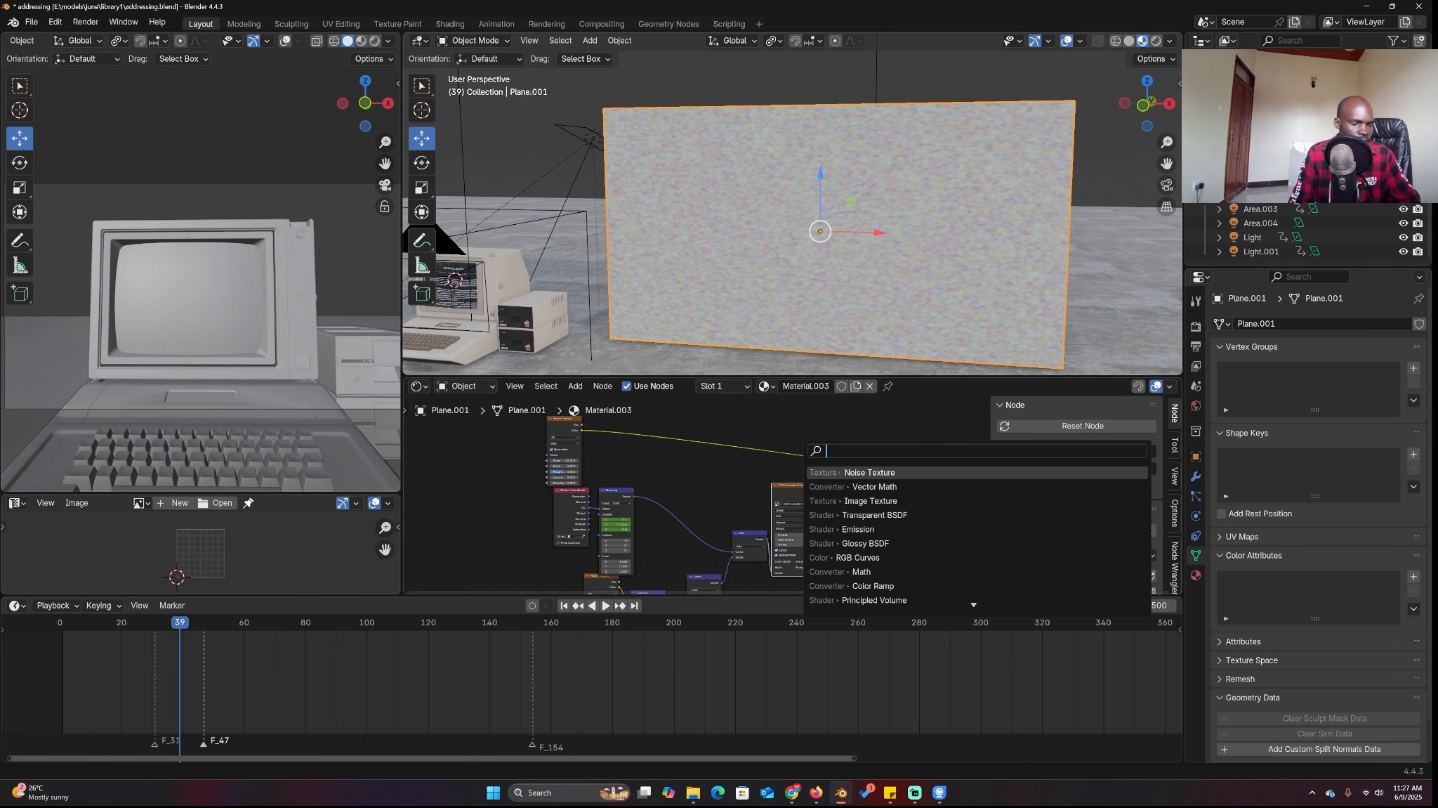
type("ad")
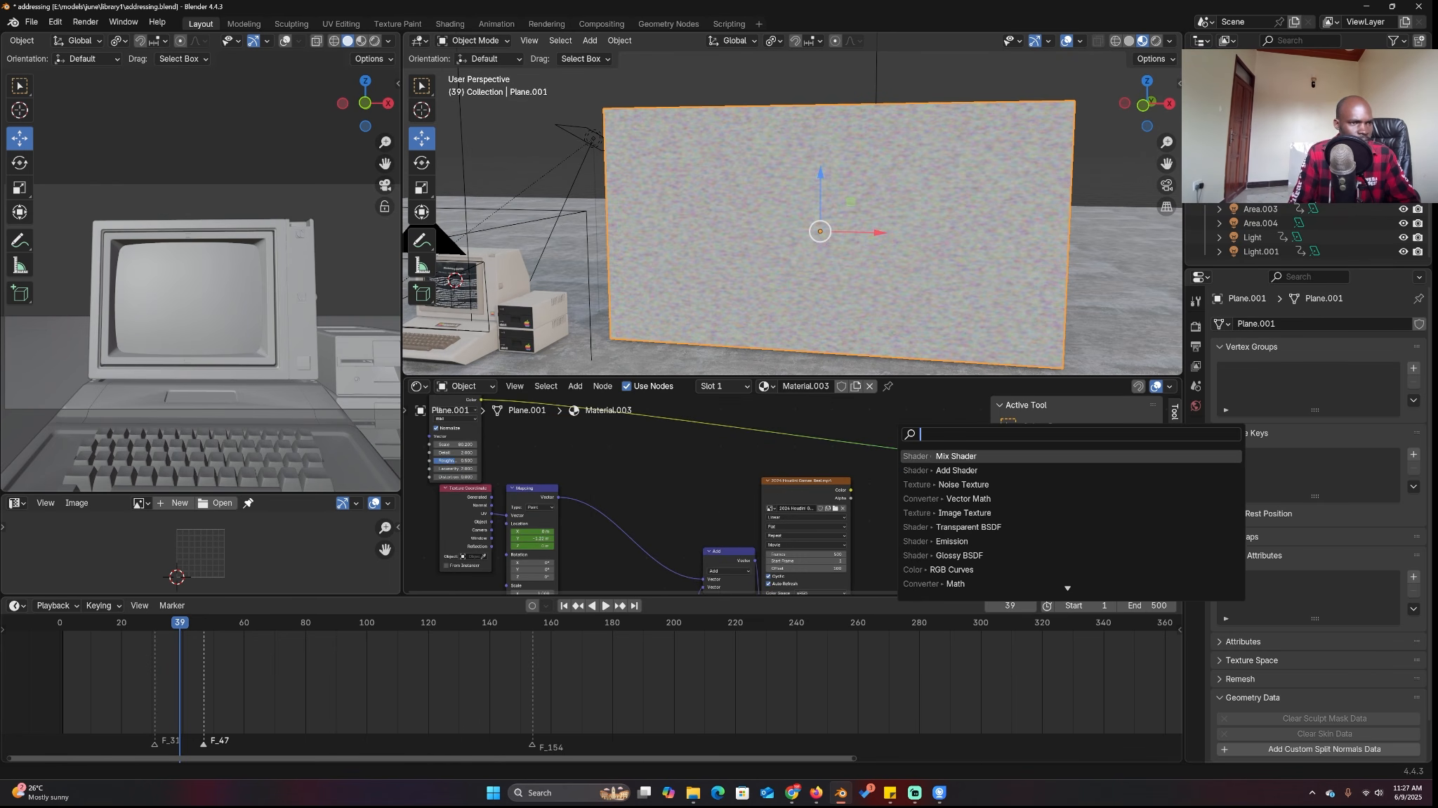
type("mi")
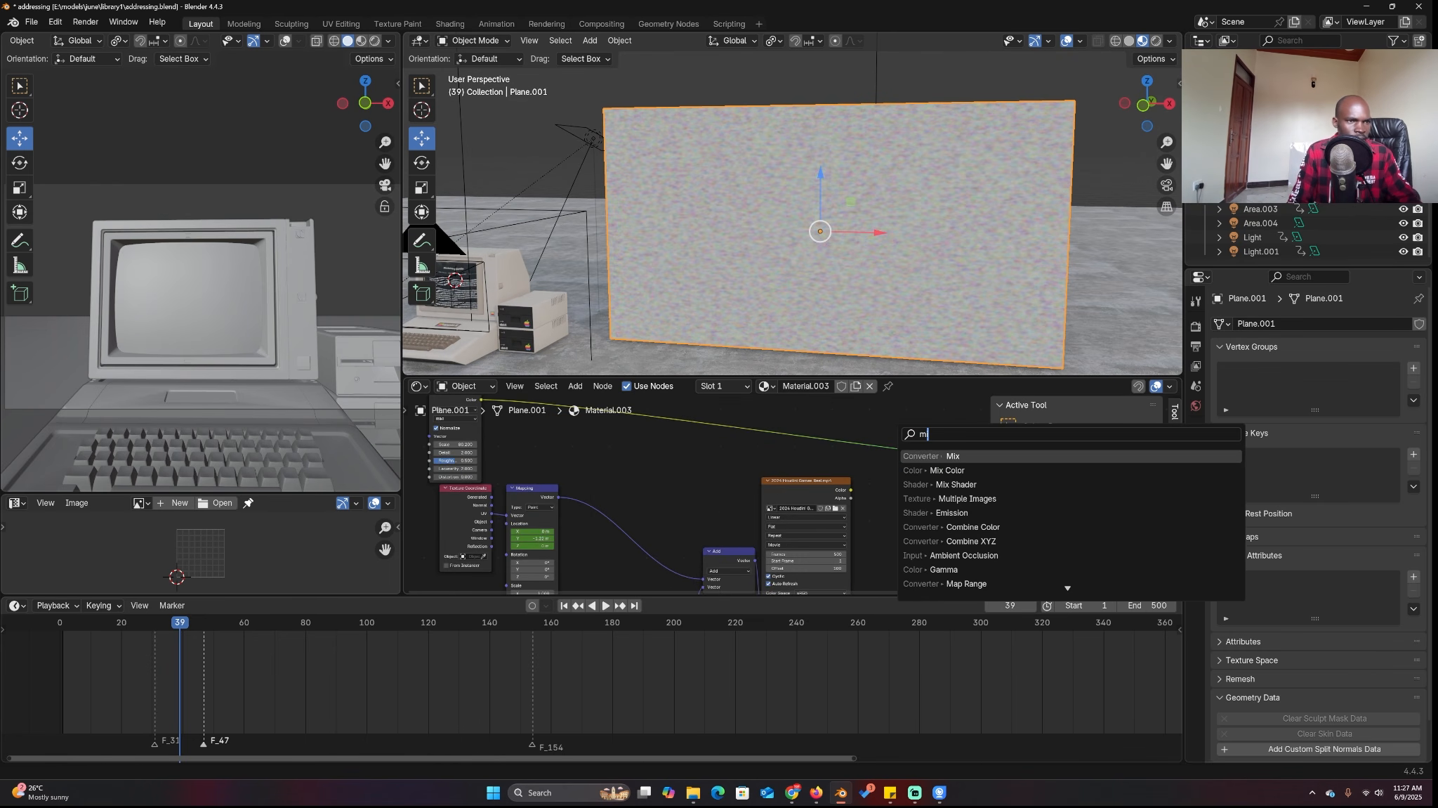
key("Down")
key("Return")
left_click(887, 450)
left_click_drag(851, 490, 889, 522)
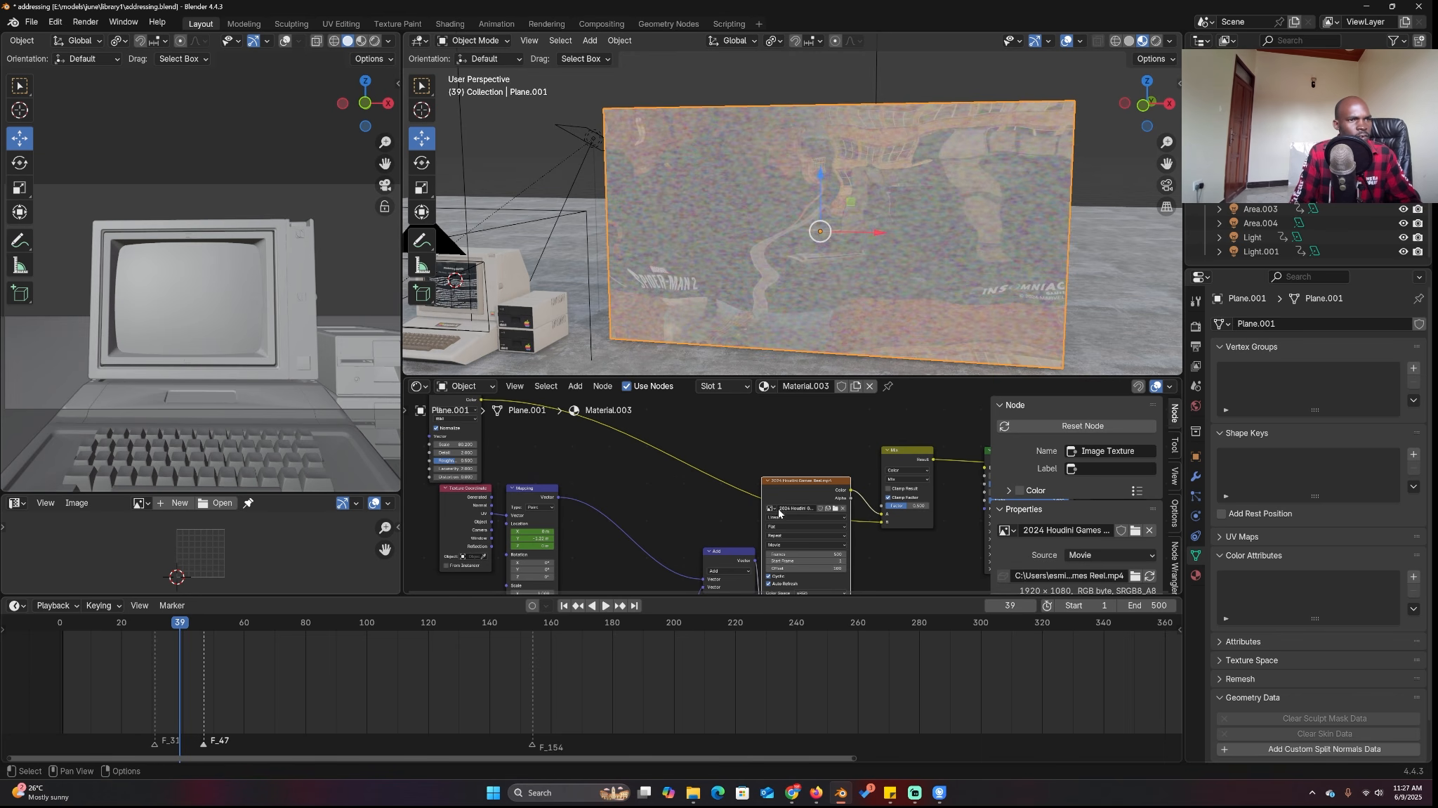
Adjust the Mix node's factor, try the Multiply and Color Dodge blend modes, and set the blend mode to Add.
left_click_drag(910, 505, 917, 505)
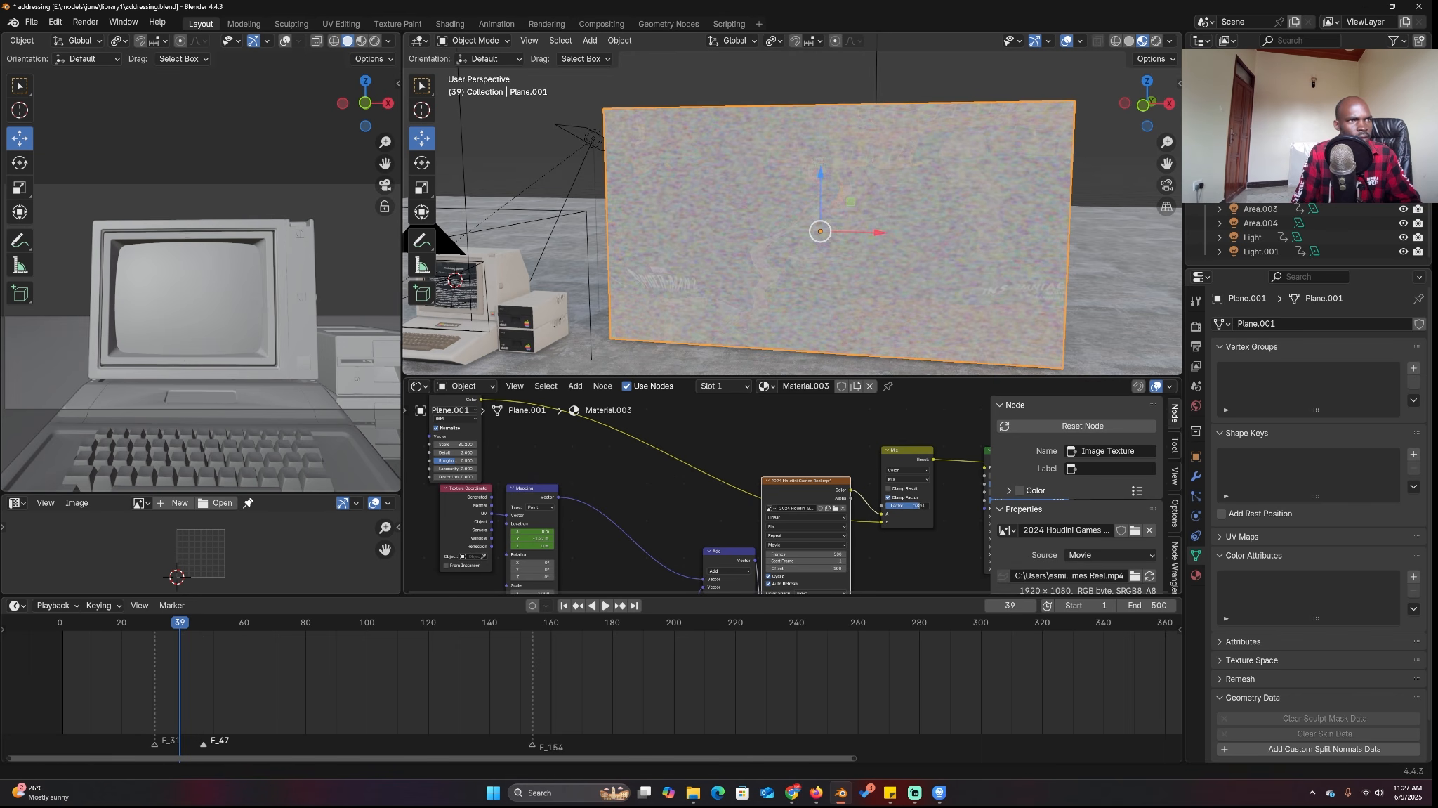
left_click(911, 479)
left_click(913, 517)
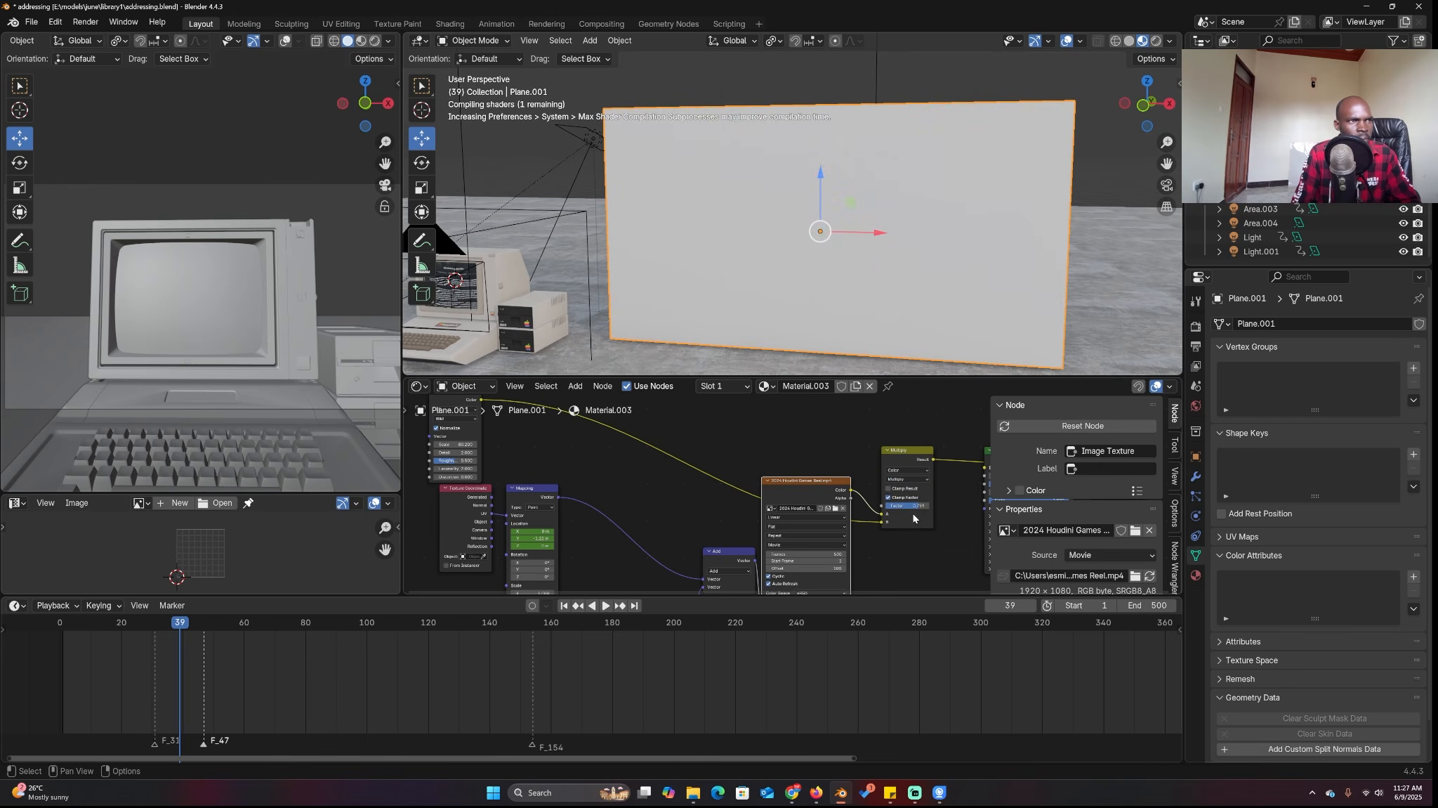
left_click(913, 479)
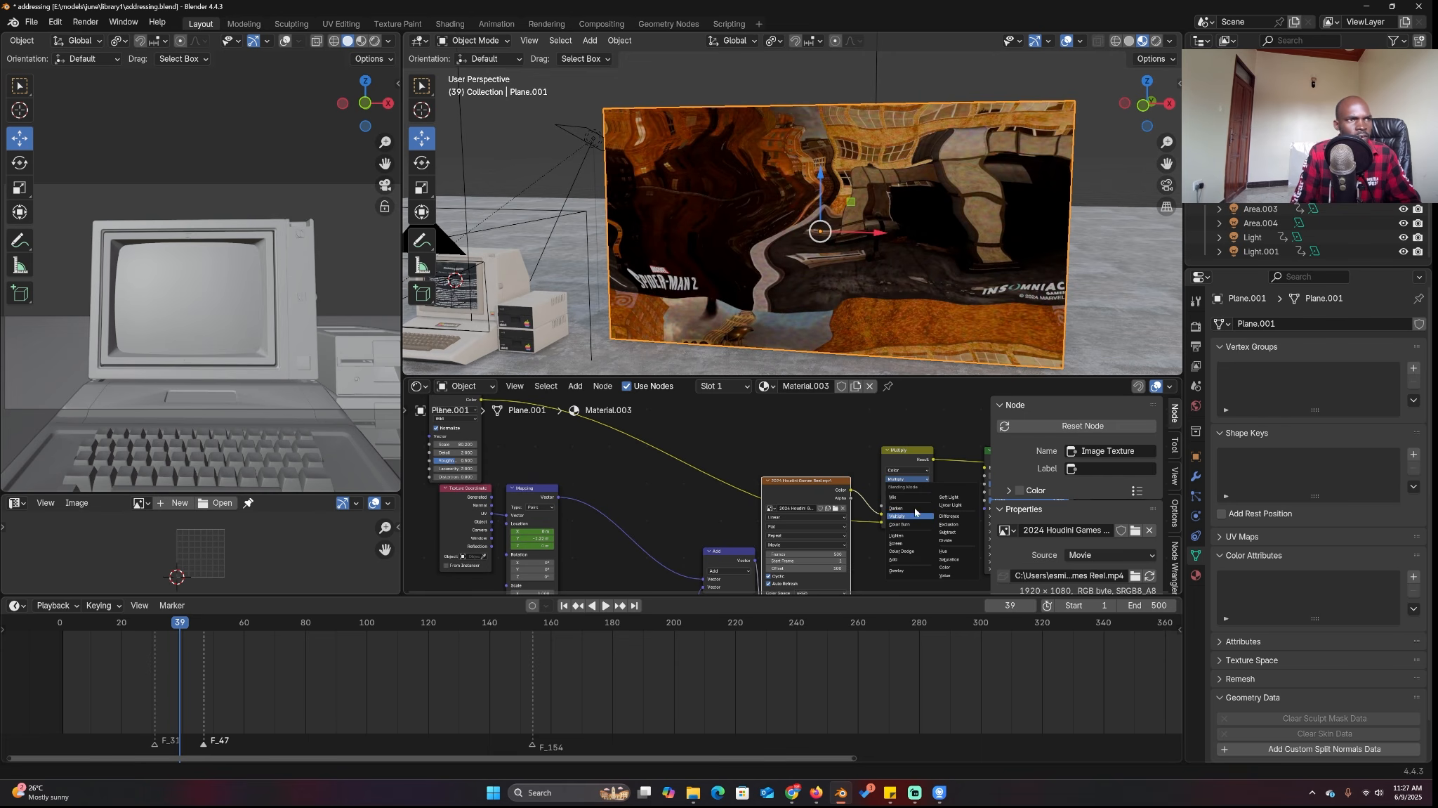
left_click(915, 559)
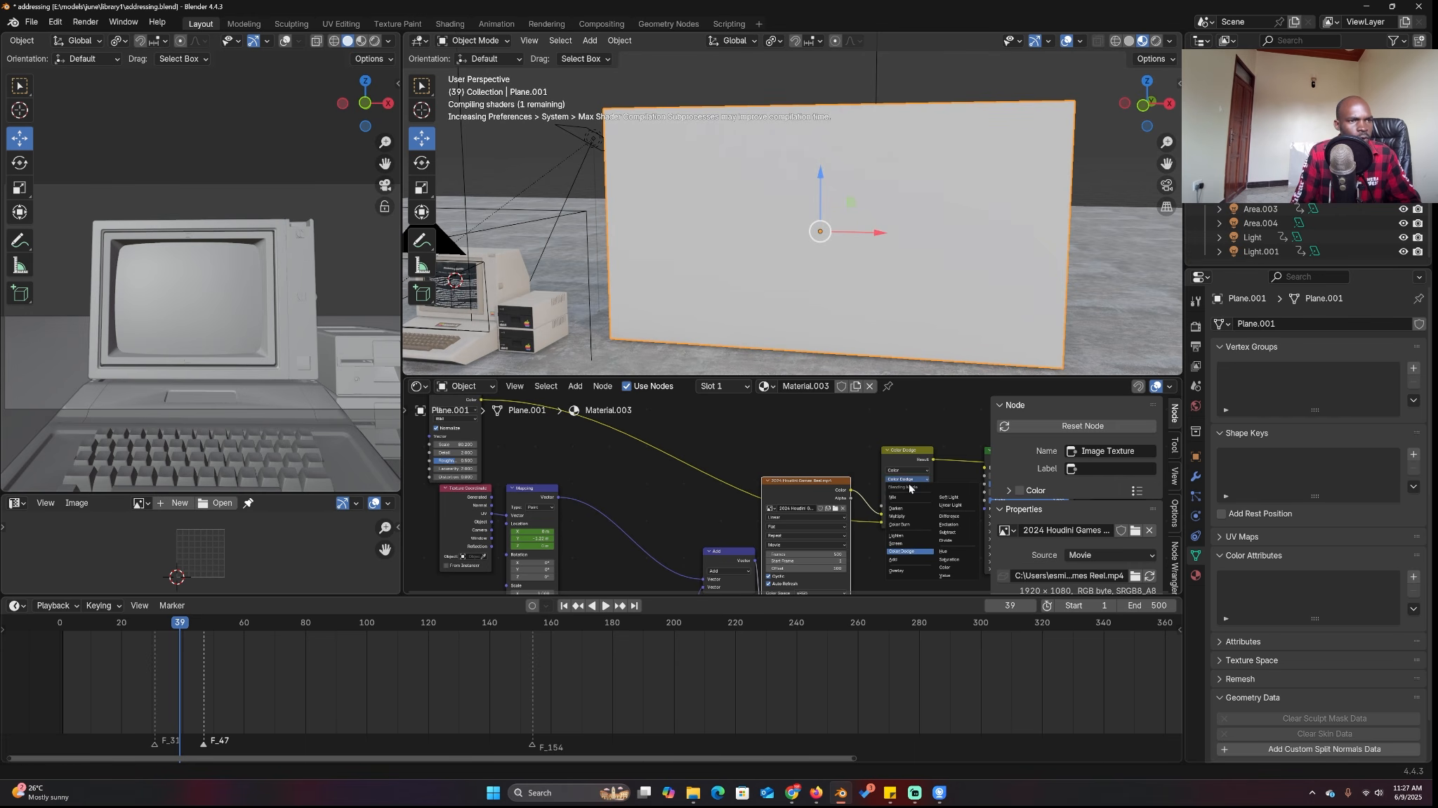
Add Texture Coordinate and Mapping nodes to the second Noise Texture and drive the Mapping's Z location with #frame.
middle_click_drag(519, 392, 677, 426)
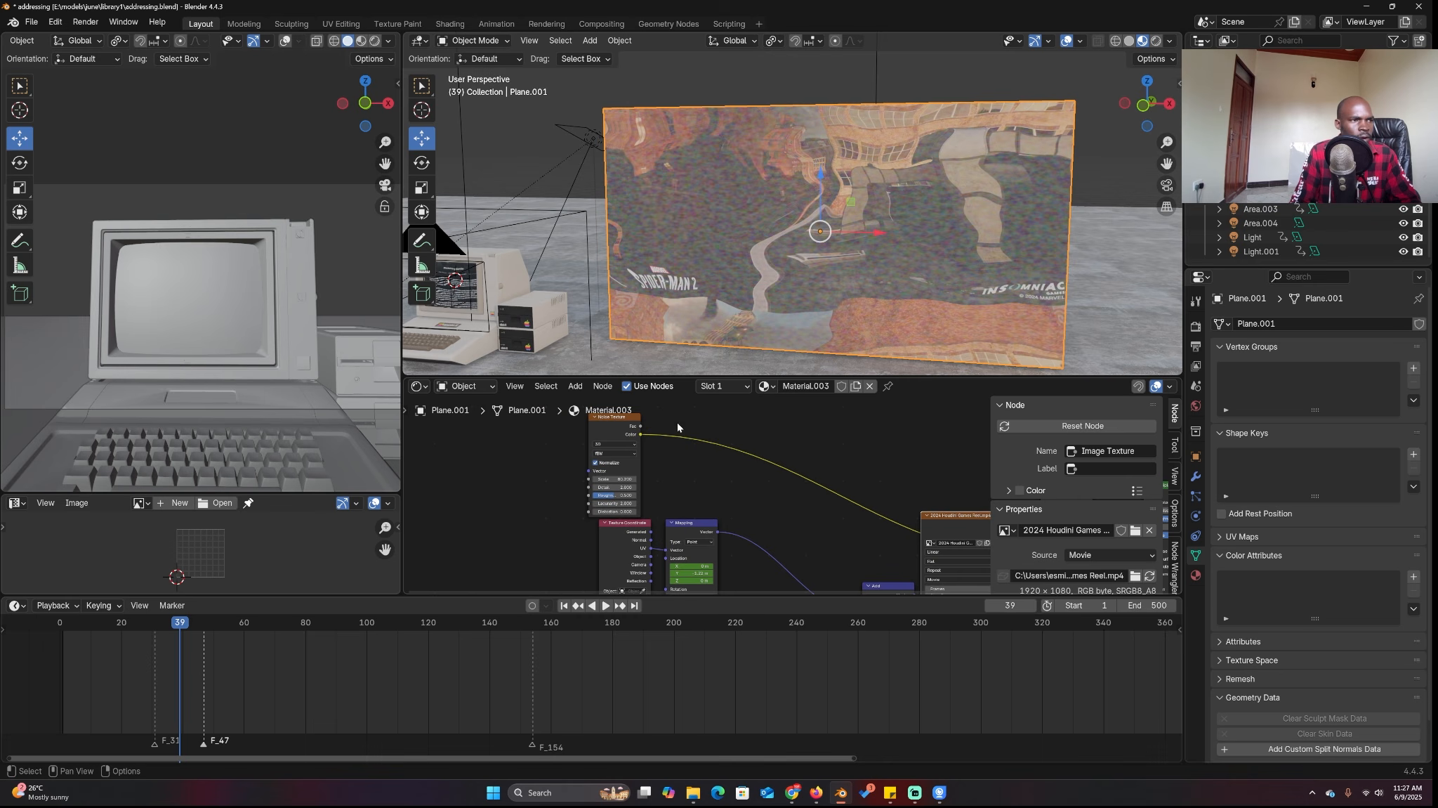
left_click(592, 419)
key("ctrl+t")
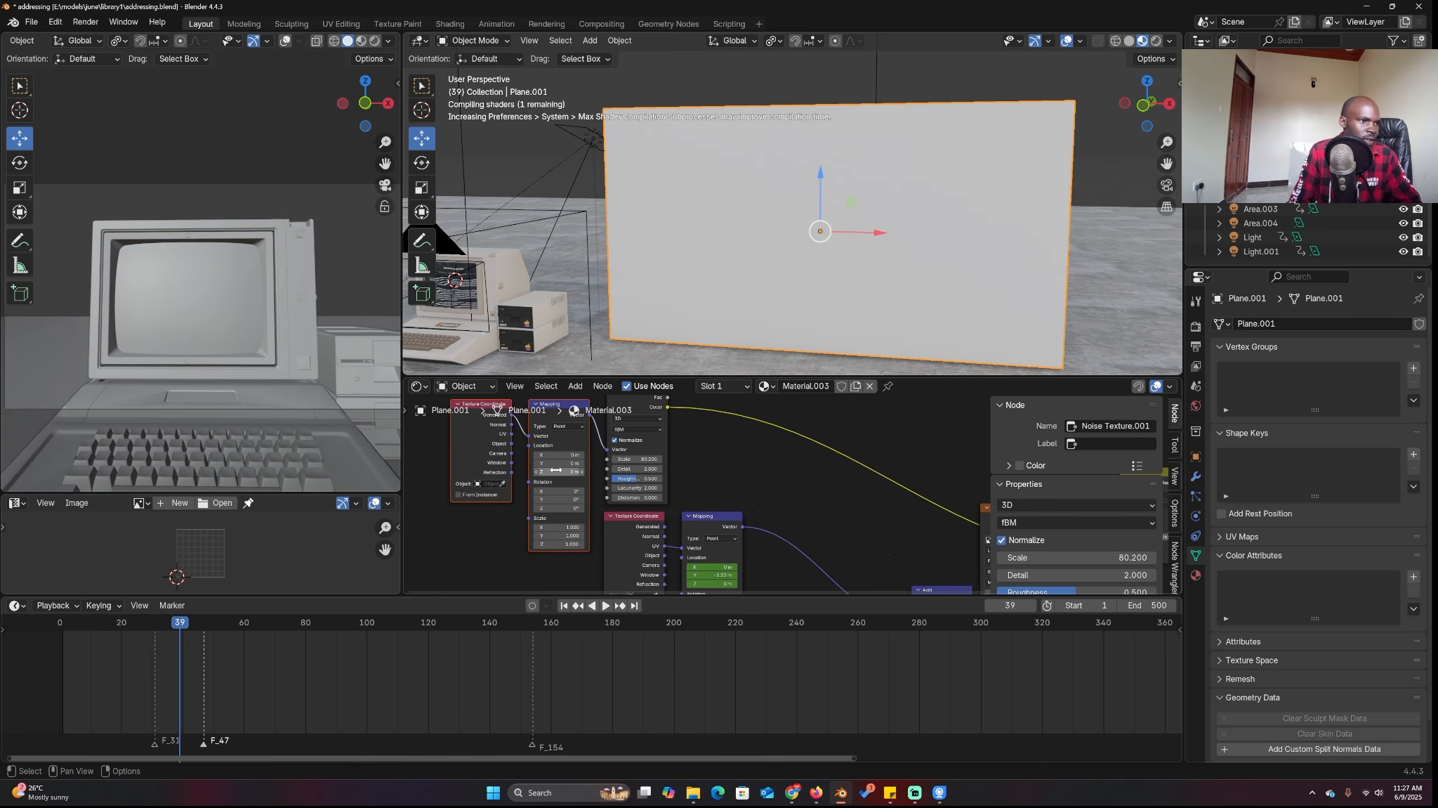
mouse_move(564, 476)
left_mouse_down()
mouse_move(590, 475)
mouse_move(566, 474)
left_mouse_up()
left_click(566, 474)
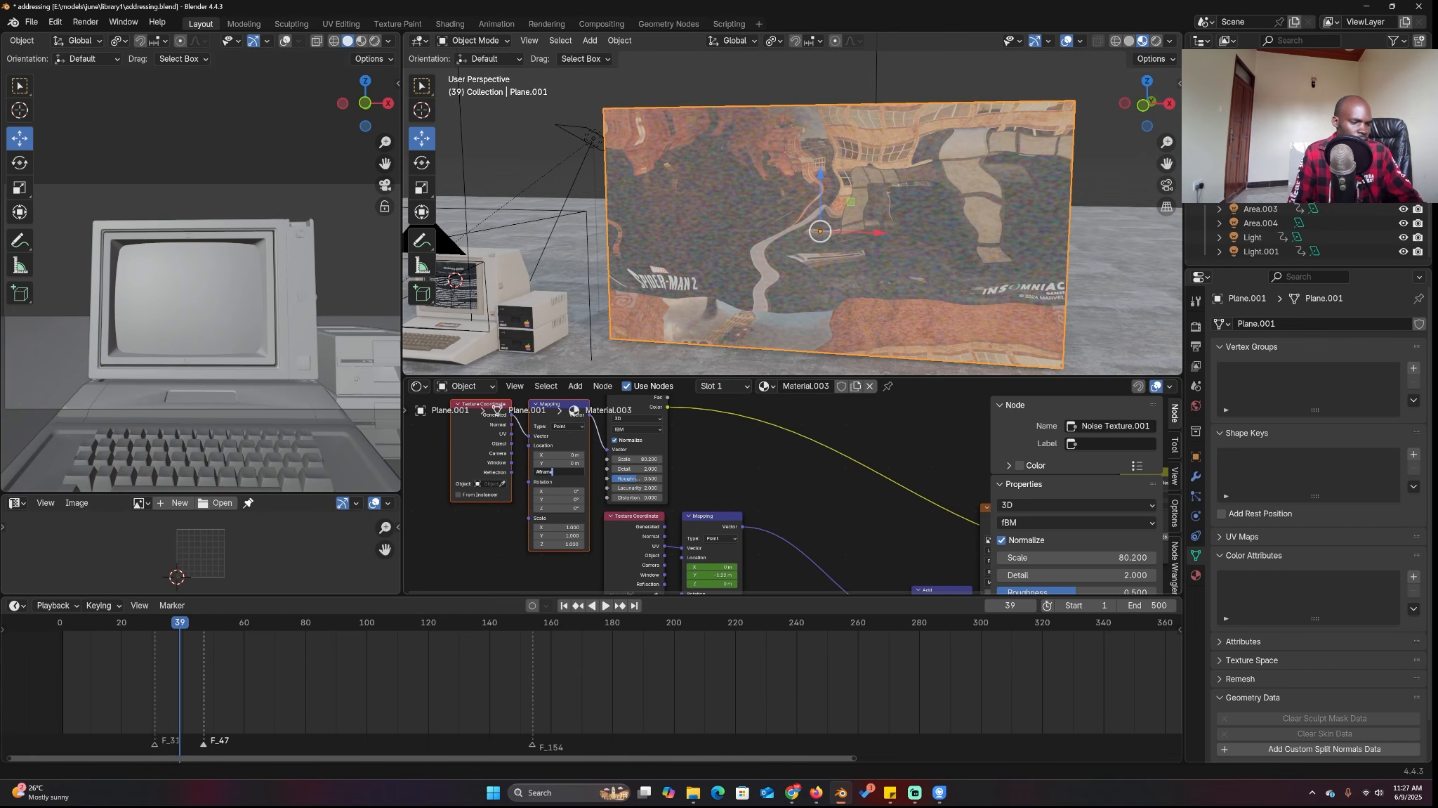
key("Return")
Play the animation and examine the flickering colored noise over the video plane up close.
key("space")
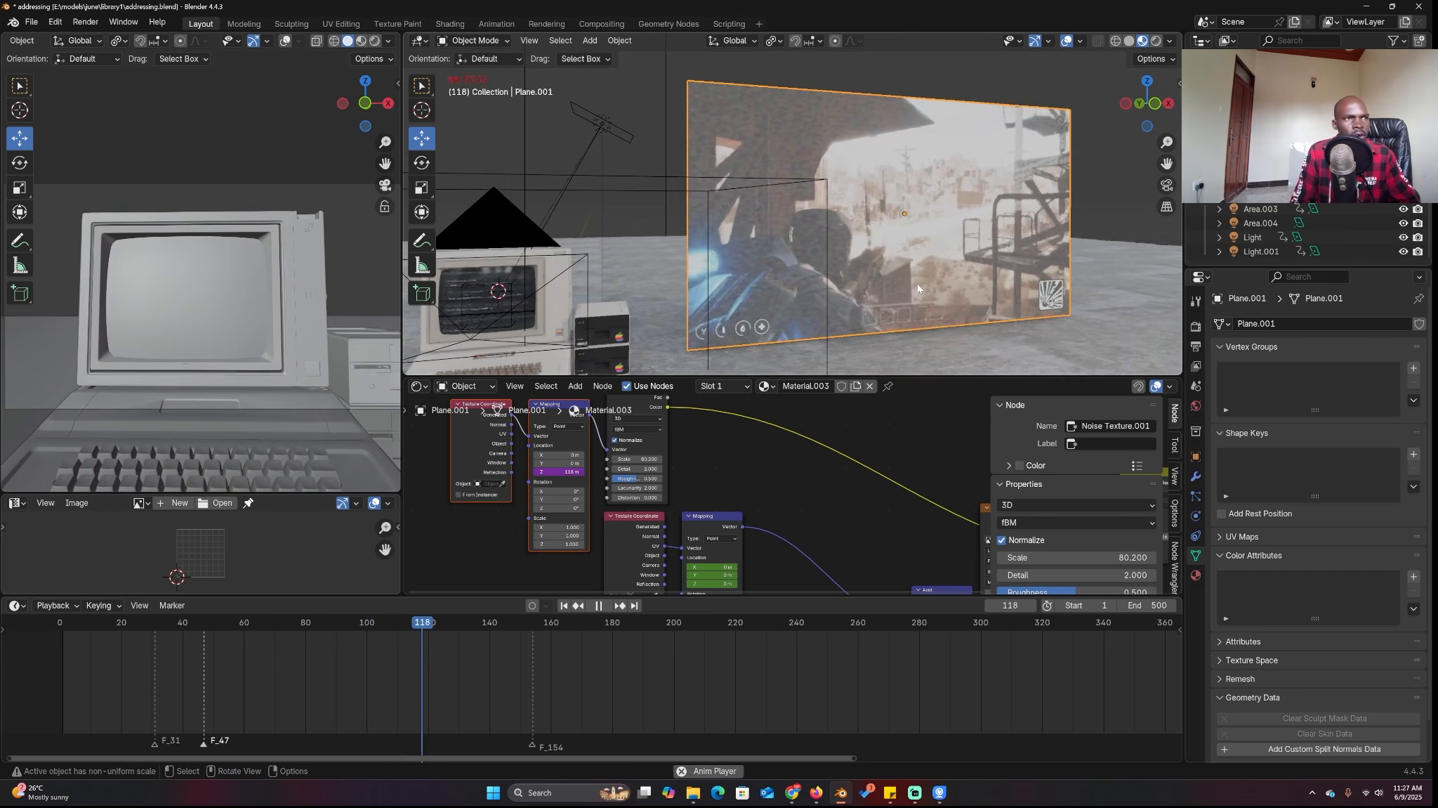
key("space")
scroll(864, 501, "down", 1)
middle_click_drag(864, 502, 704, 470)
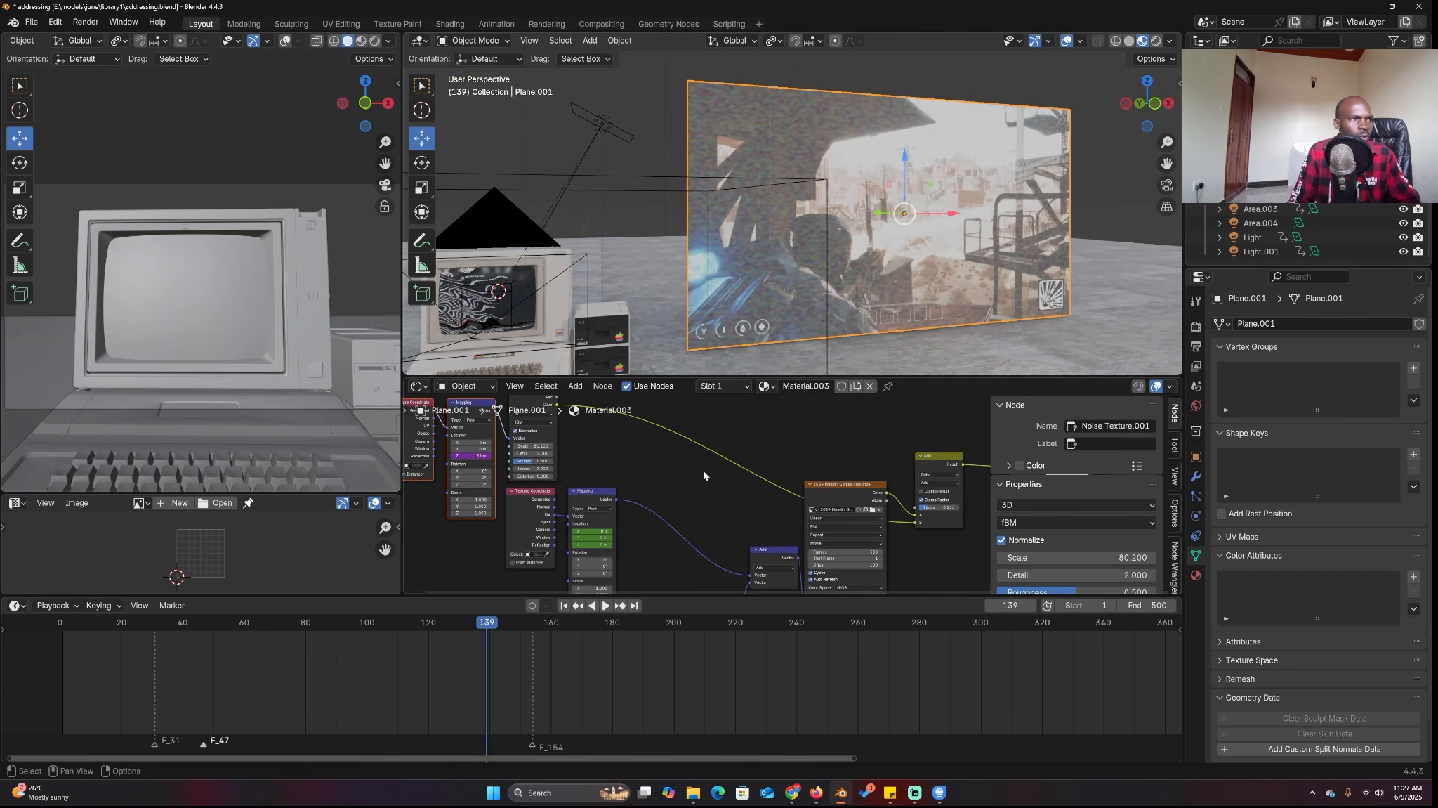
key("space")
scroll(879, 217, "up", 4)
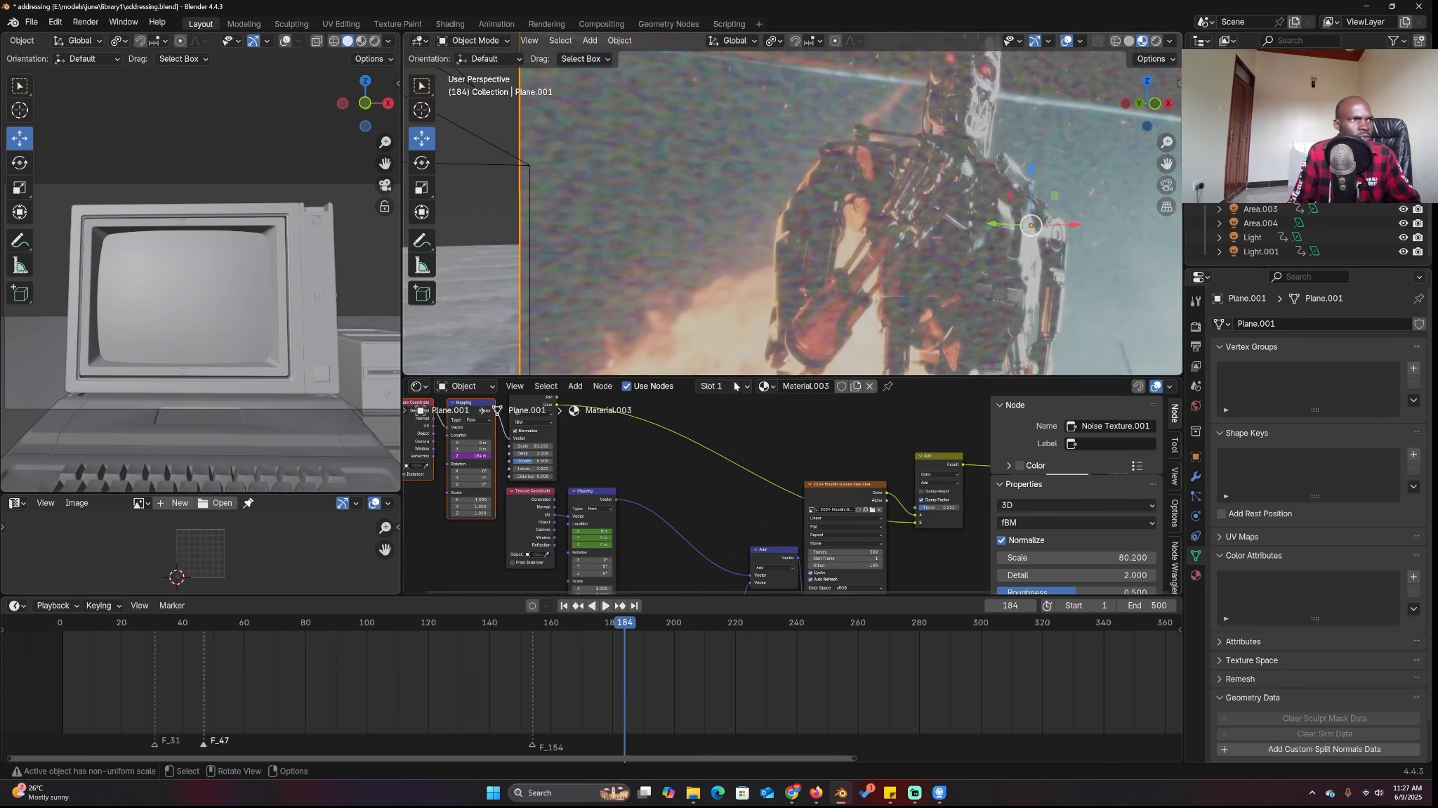
middle_click_drag(735, 386, 708, 443)
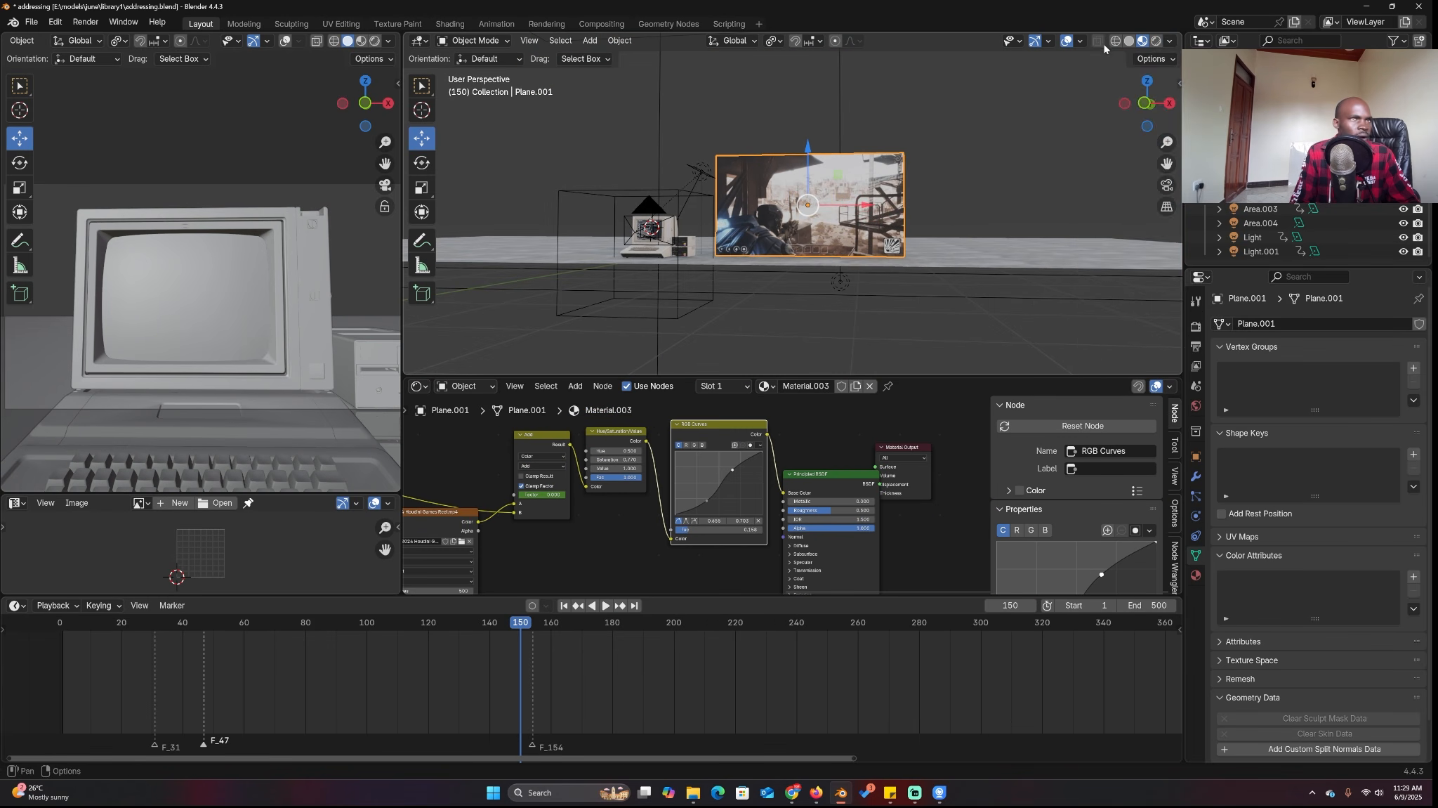
Review the viewport's Compositor display setting and the Glare nodes in the Compositor while inspecting the video plane.
left_click(1170, 41)
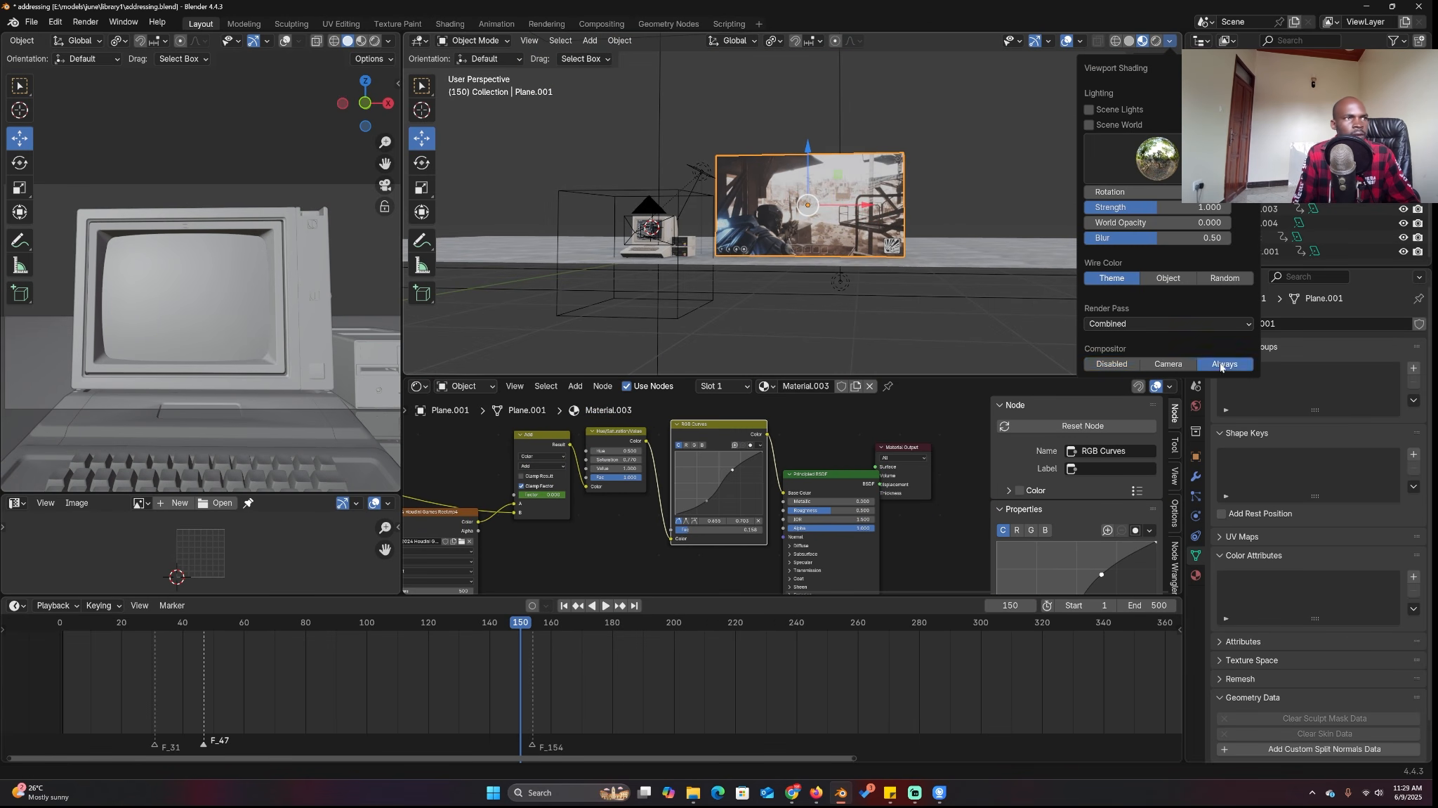
left_click(419, 386)
left_click(461, 479)
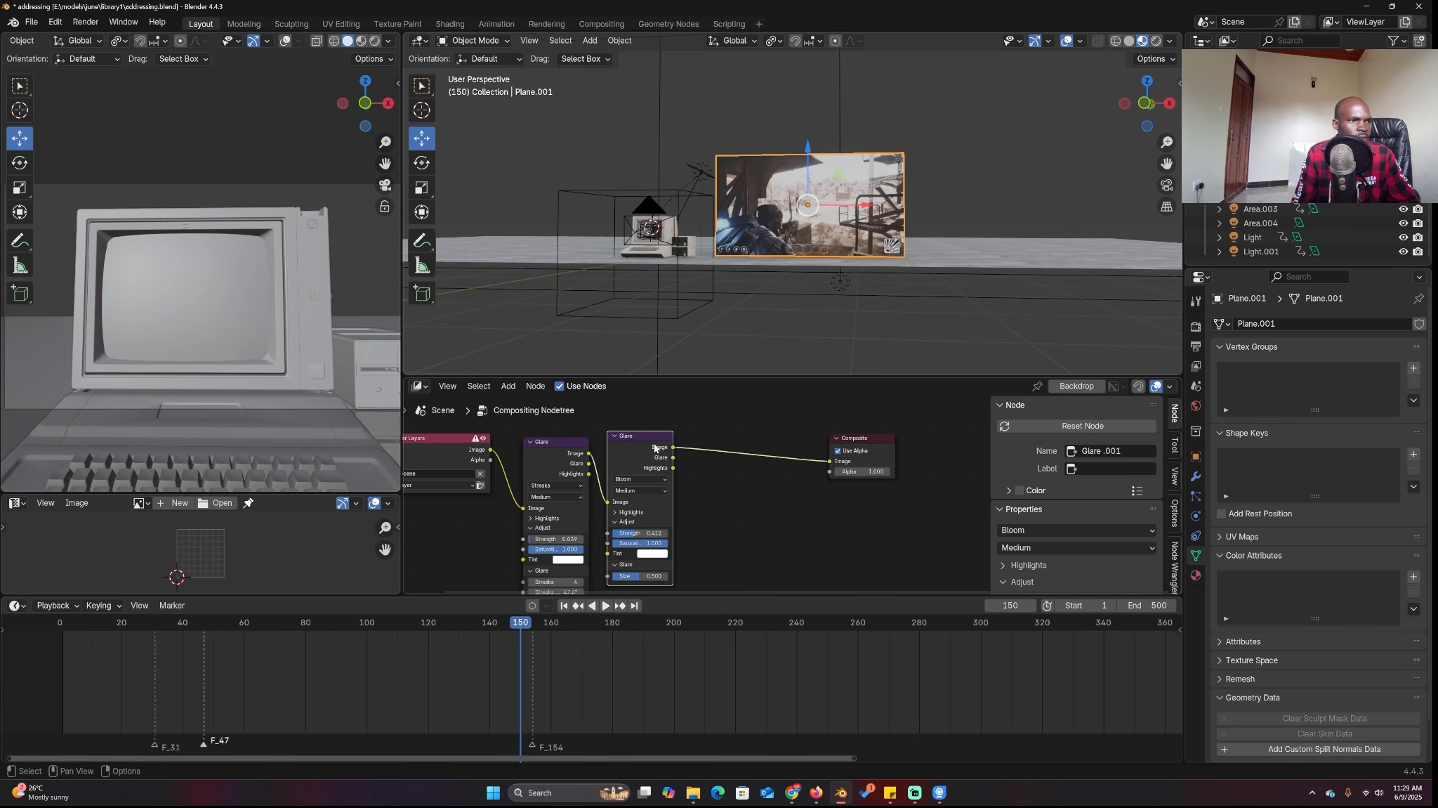
scroll(828, 260, "up", 5)
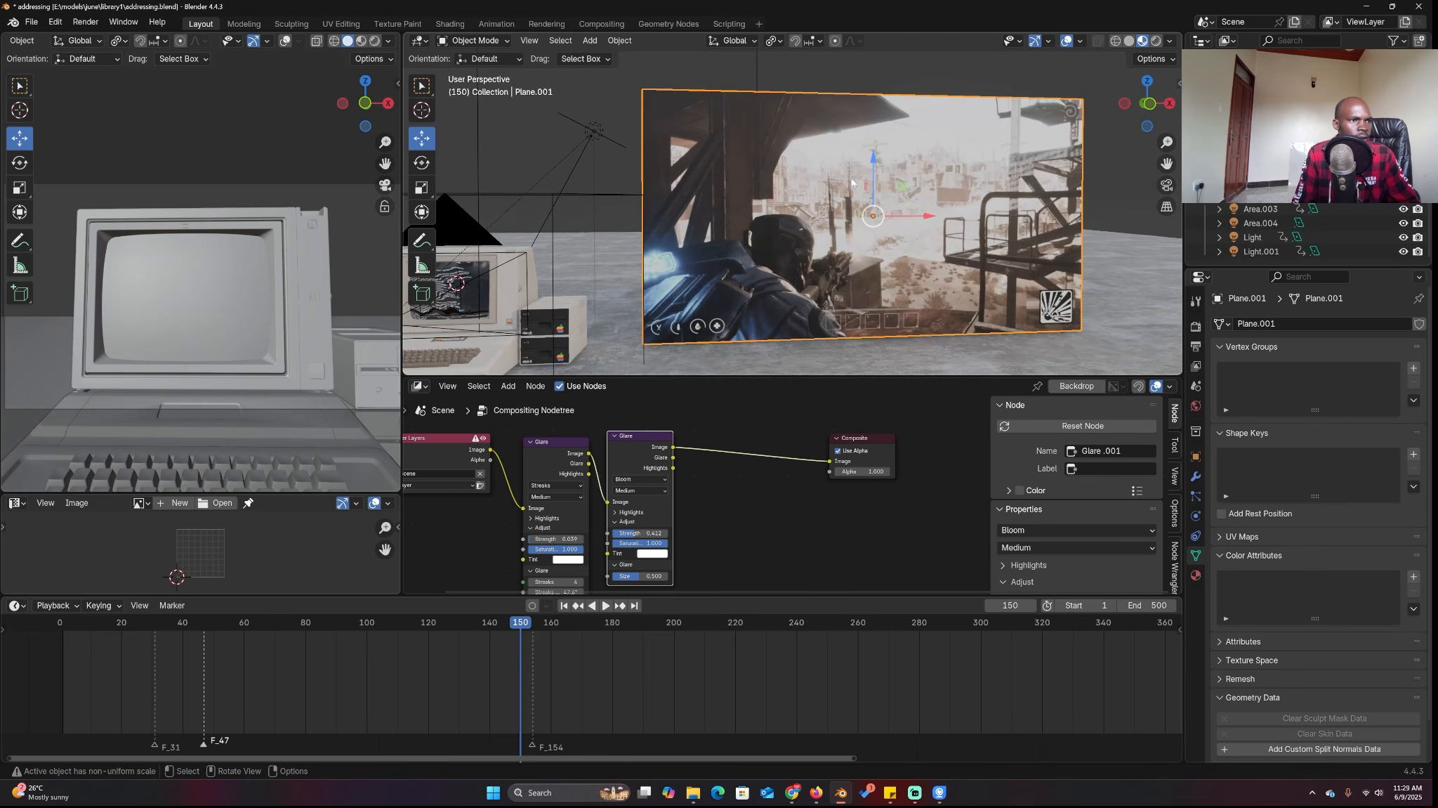
middle_click_drag(873, 175, 651, 158)
scroll(758, 225, "down", 6)
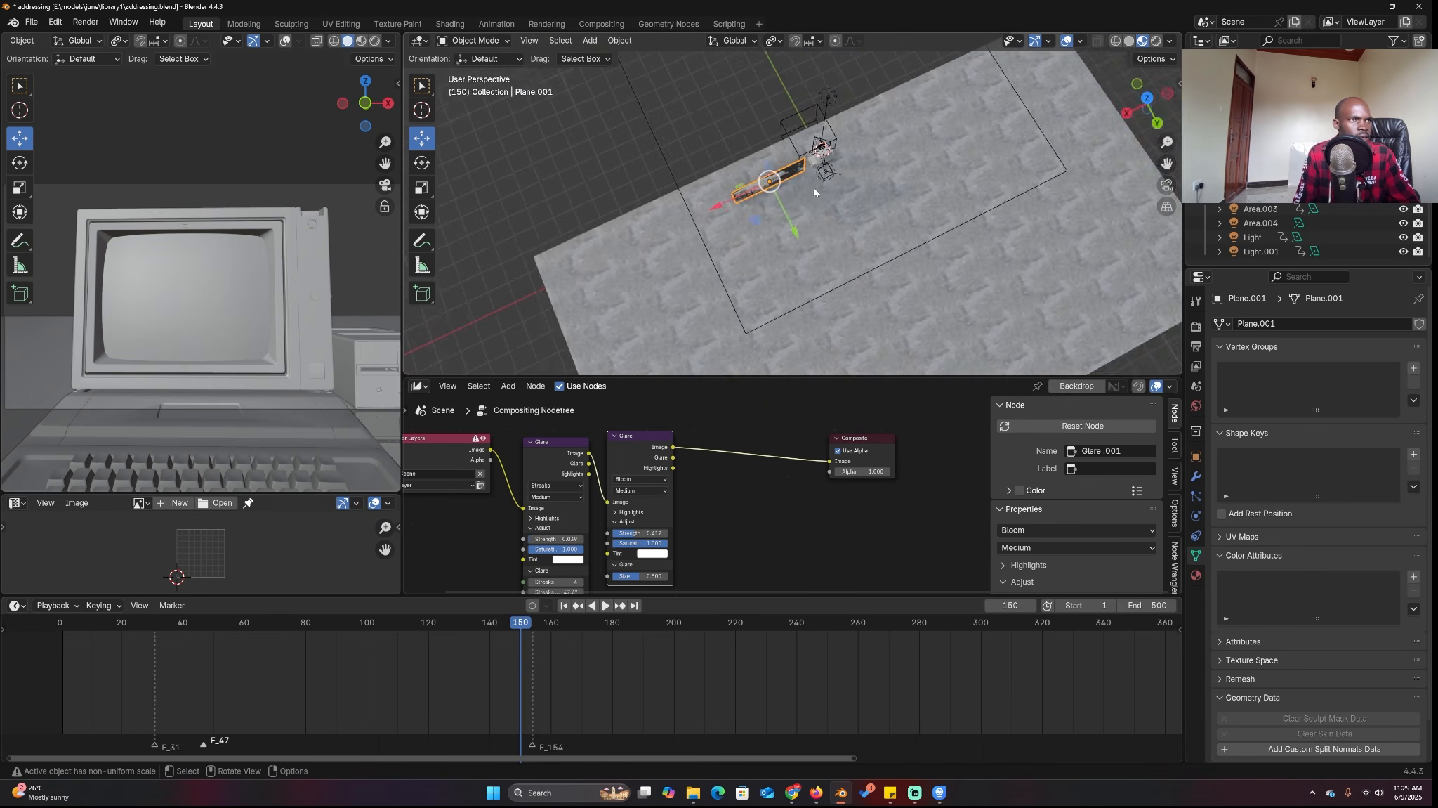
middle_click_drag(813, 187, 1003, 184)
scroll(985, 184, "up", 1)
Return to the Shader Editor, space out the Principled BSDF and Material Output, and connect the RGB Curves Color to Emission Color.
left_click(420, 386)
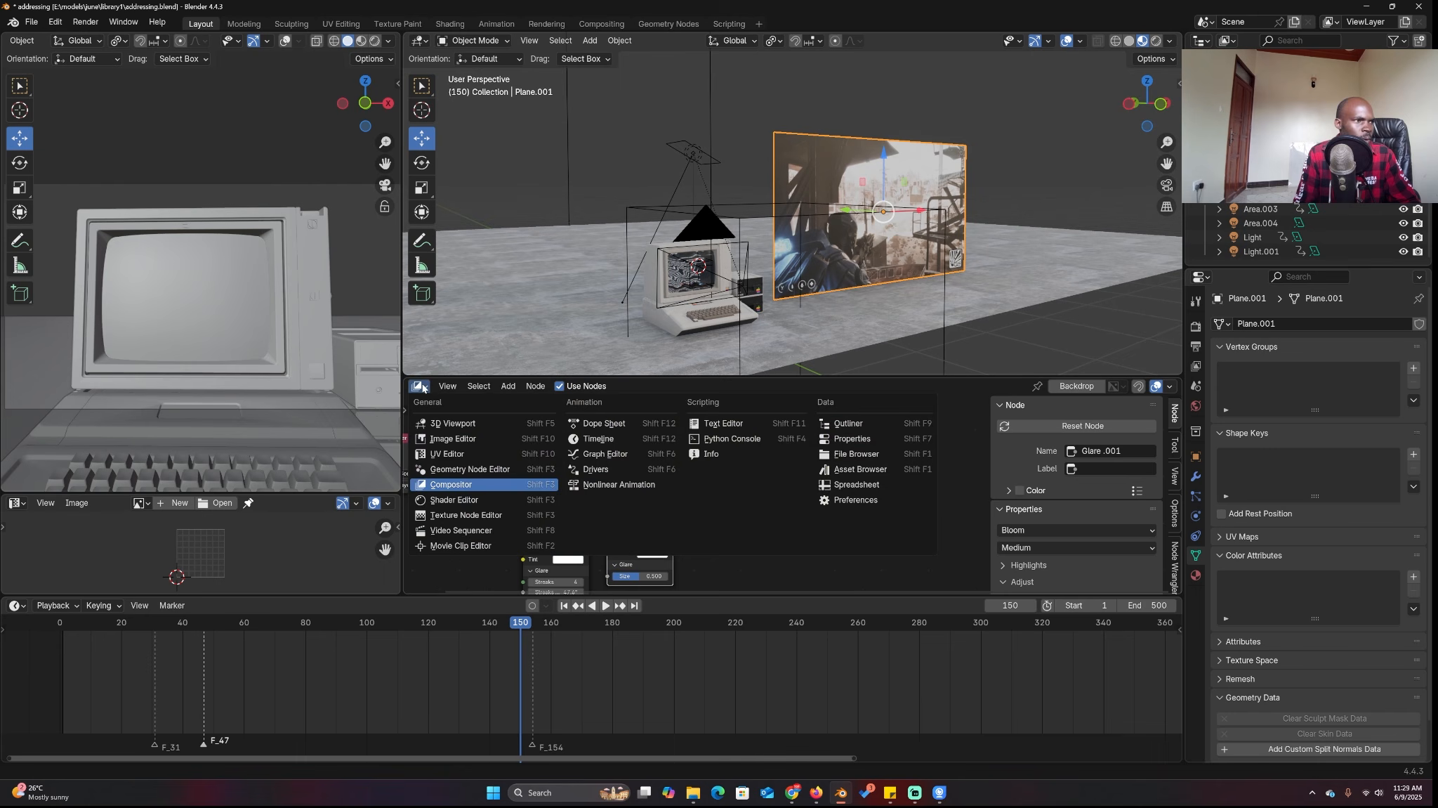
left_click(450, 501)
scroll(593, 427, "down", 2)
middle_click_drag(571, 522, 606, 497)
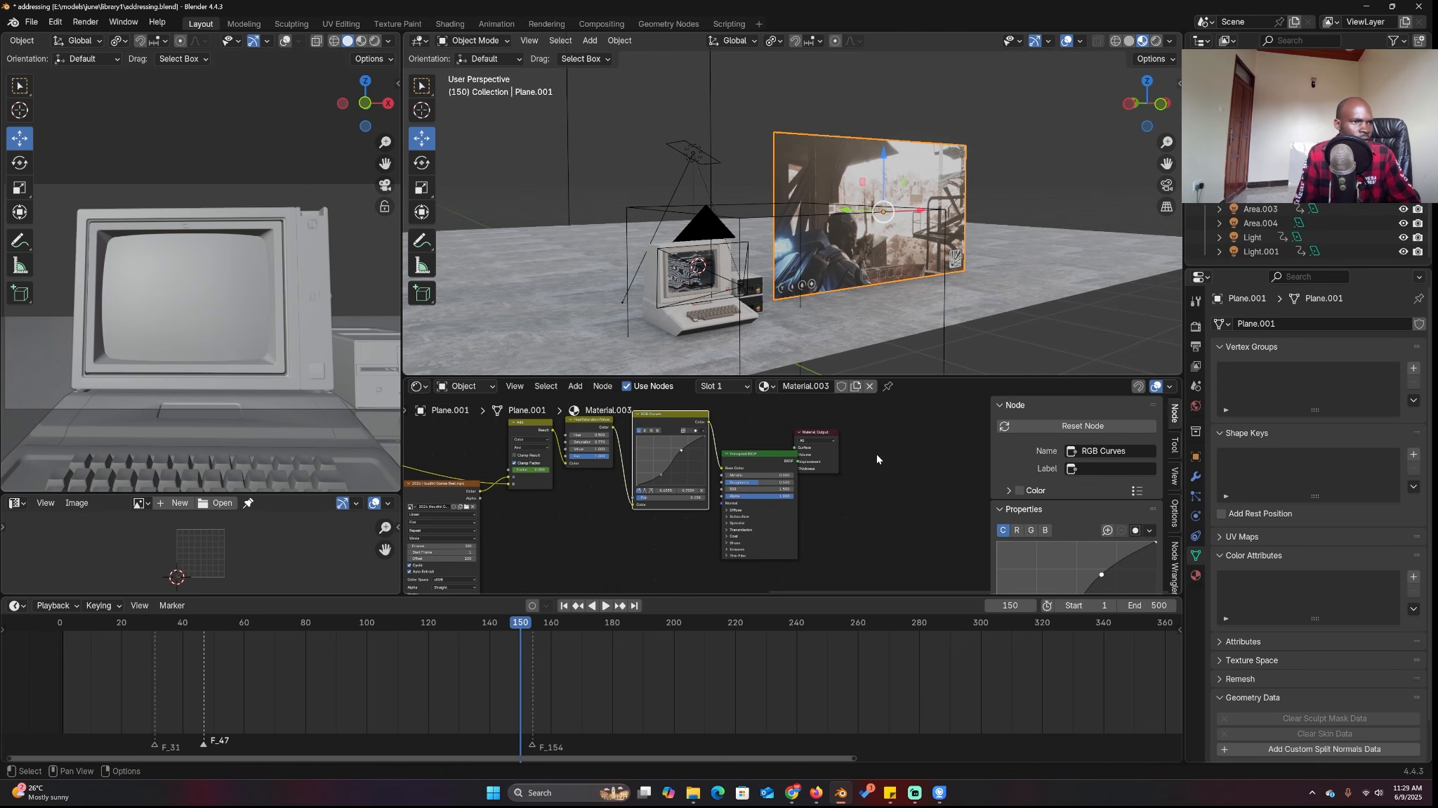
left_click_drag(917, 423, 770, 481)
left_click_drag(779, 452, 867, 419)
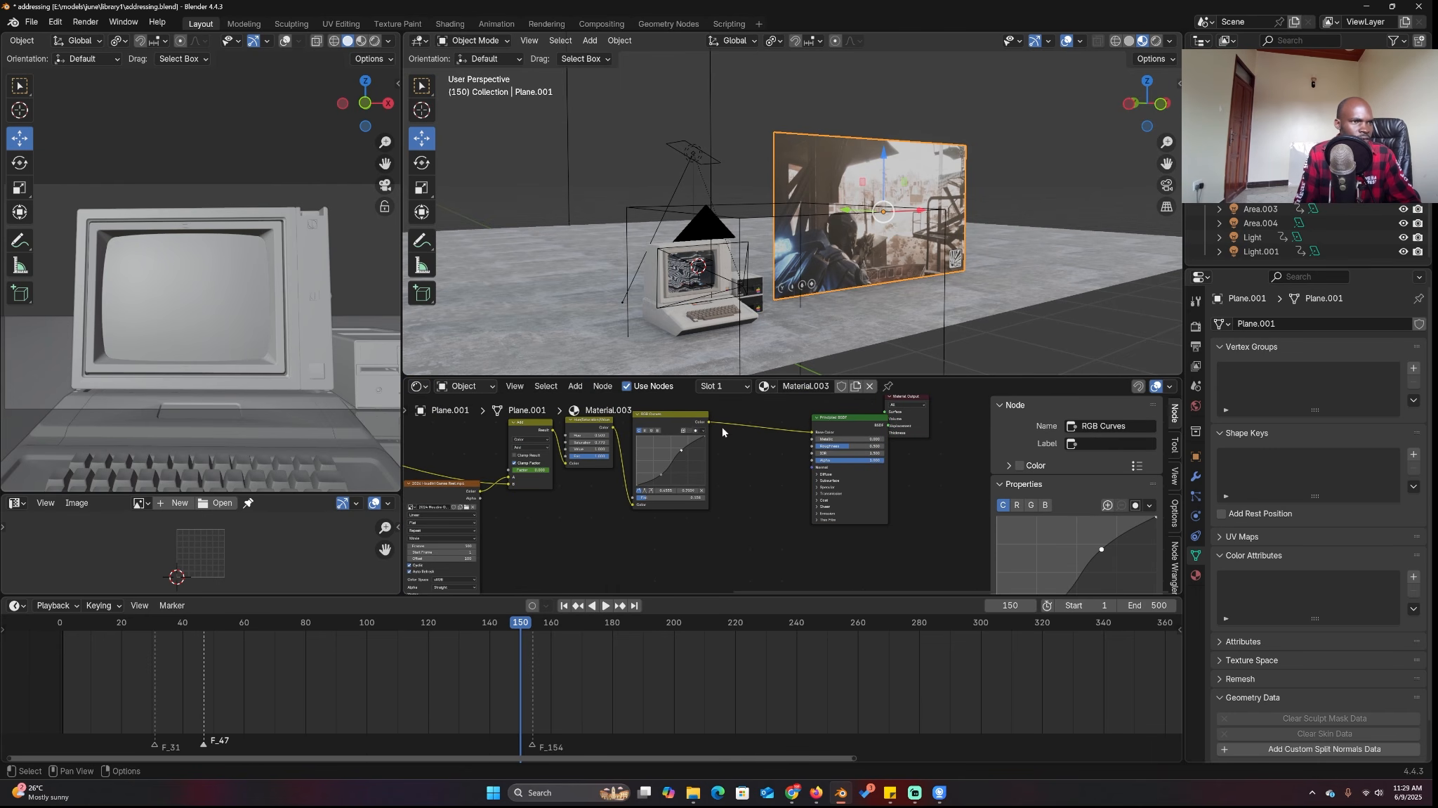
left_click(820, 513)
left_click_drag(710, 422, 878, 530)
Play the animation and examine the glow of the emissive video on the plane.
key("space")
scroll(934, 214, "up", 2)
scroll(935, 214, "up", 1)
middle_click_drag(934, 213, 894, 207)
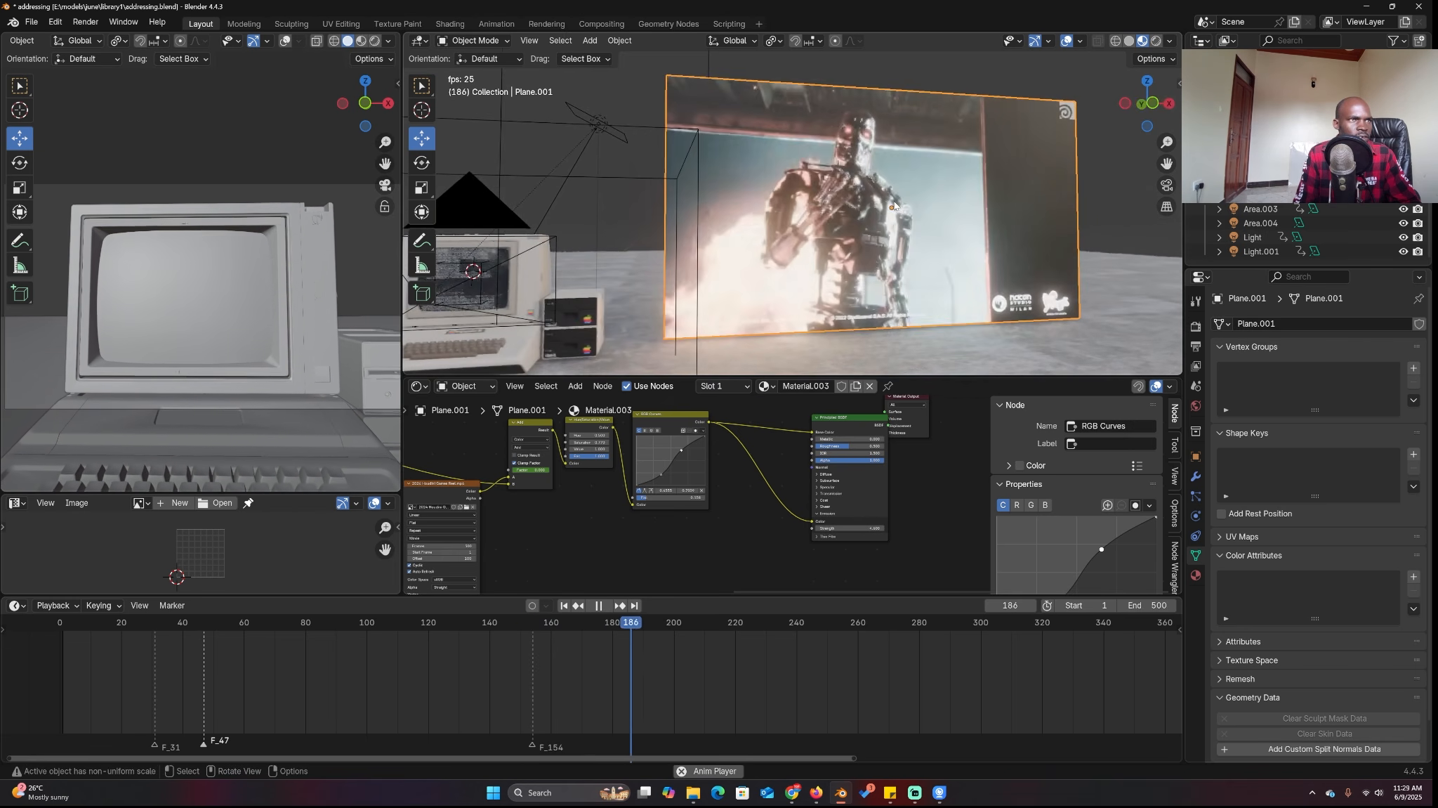
key("space")
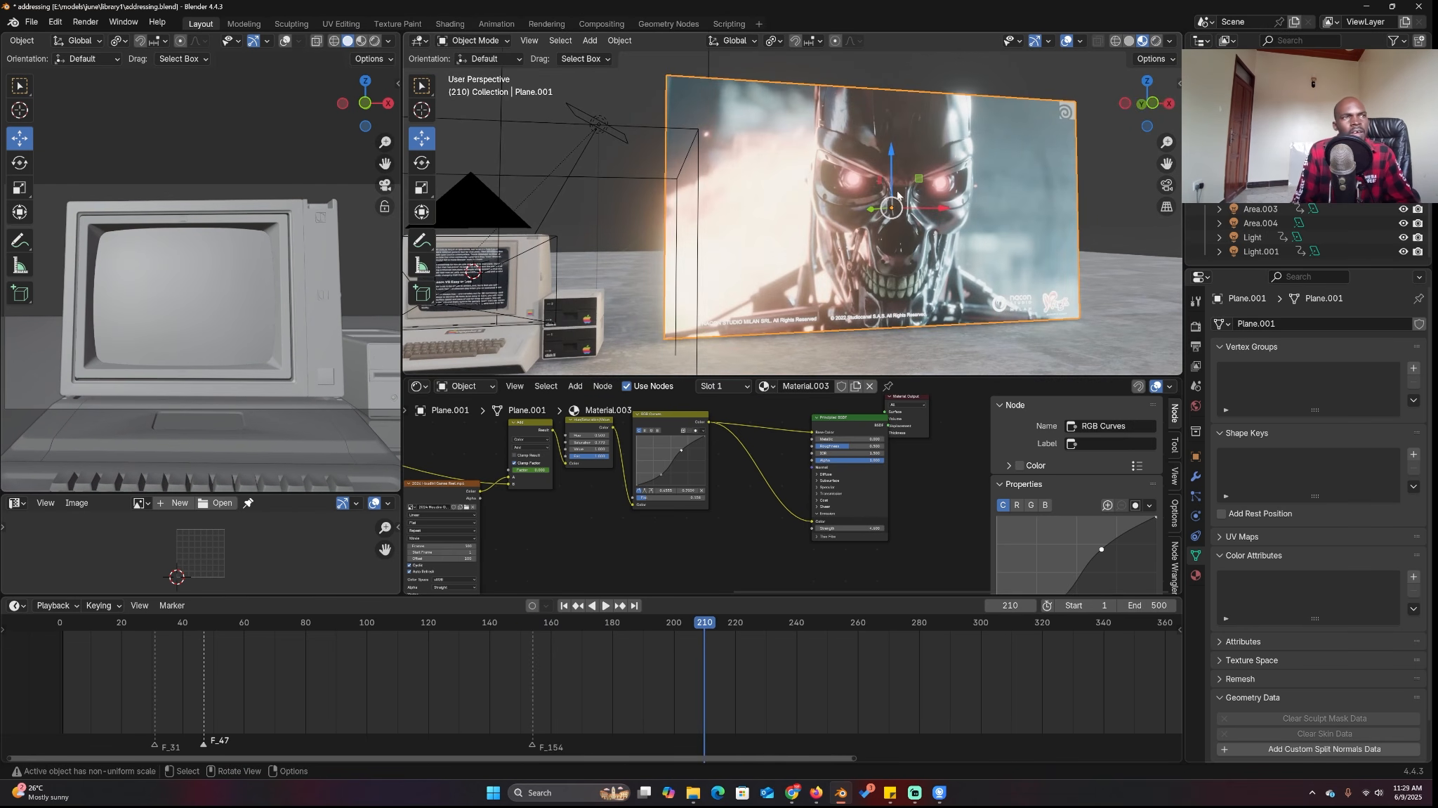
scroll(906, 190, "up", 2)
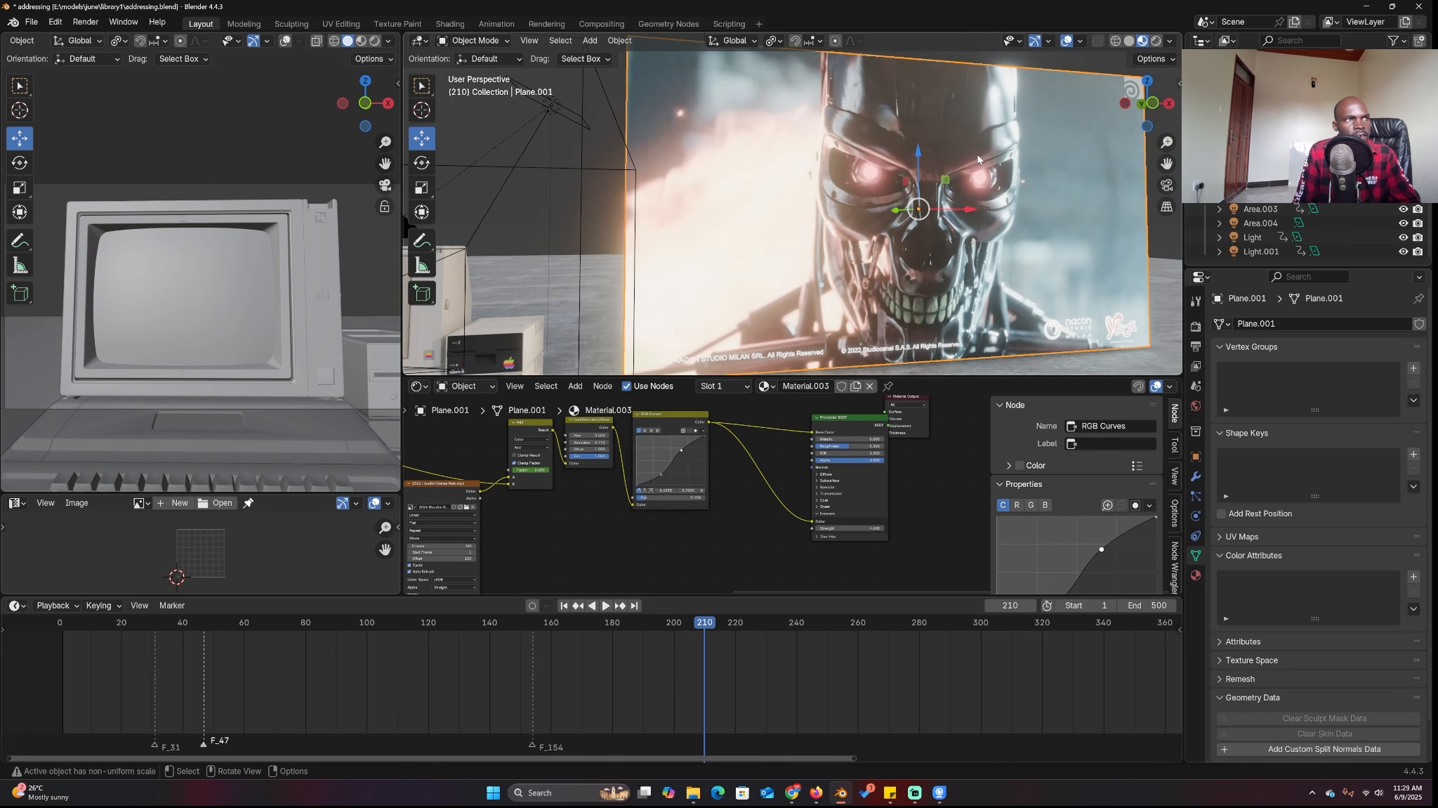
Add a Wave Texture node in the empty space above the video Image Texture and preview it on the plane.
scroll(702, 457, "down", 4)
middle_click_drag(460, 430, 702, 471)
middle_click_drag(723, 420, 690, 472)
key("shift+a")
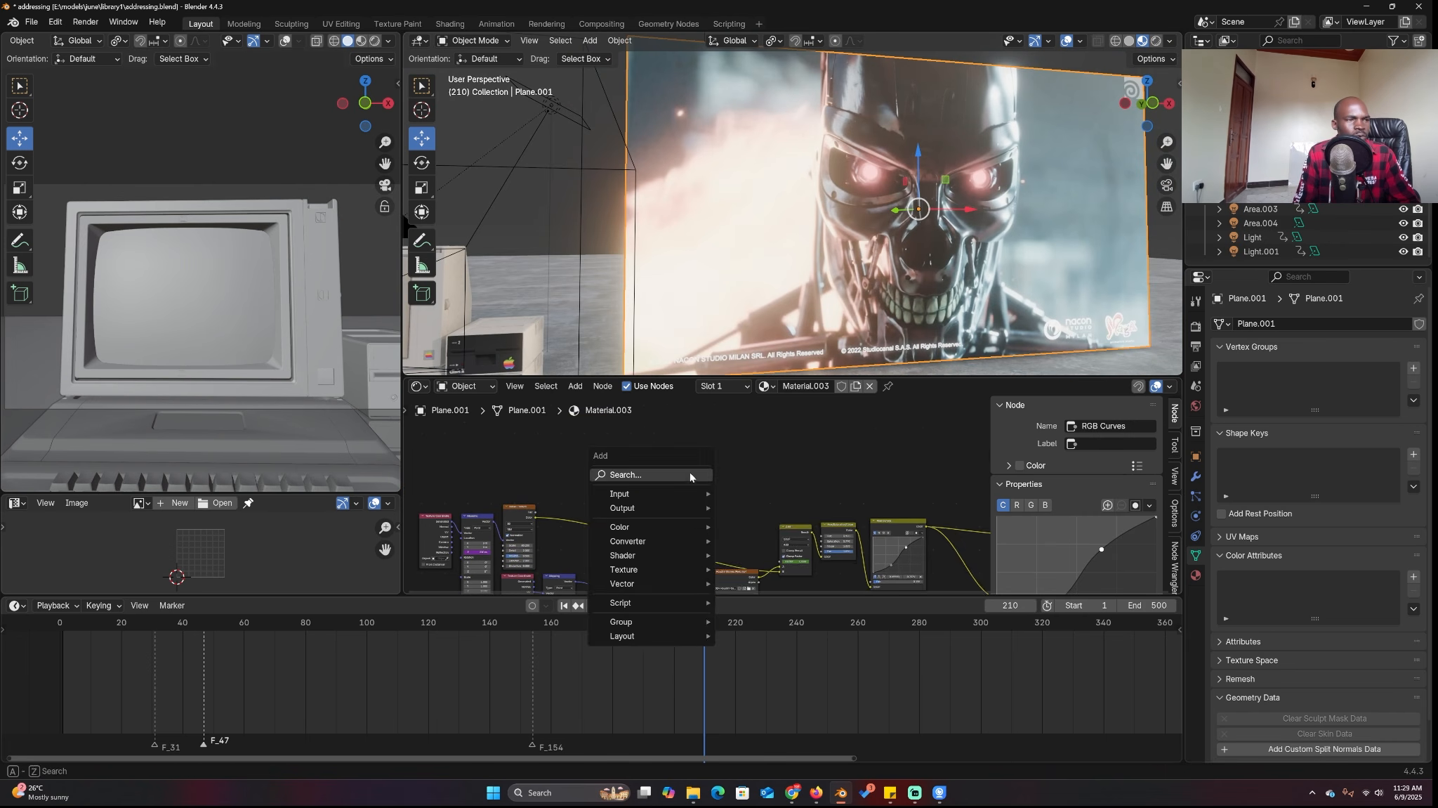
left_click(691, 476)
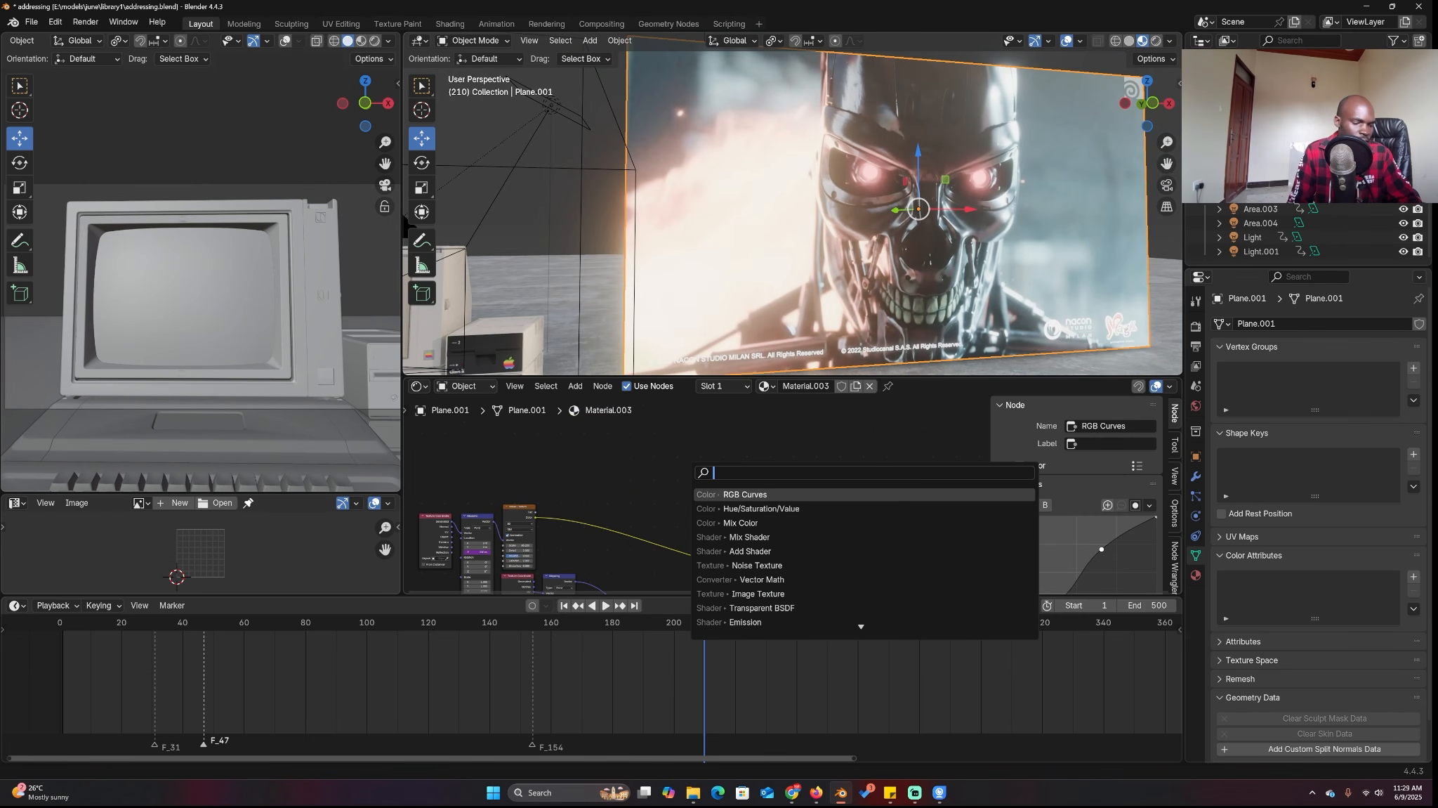
type("wav")
left_click(766, 509)
left_click(711, 476)
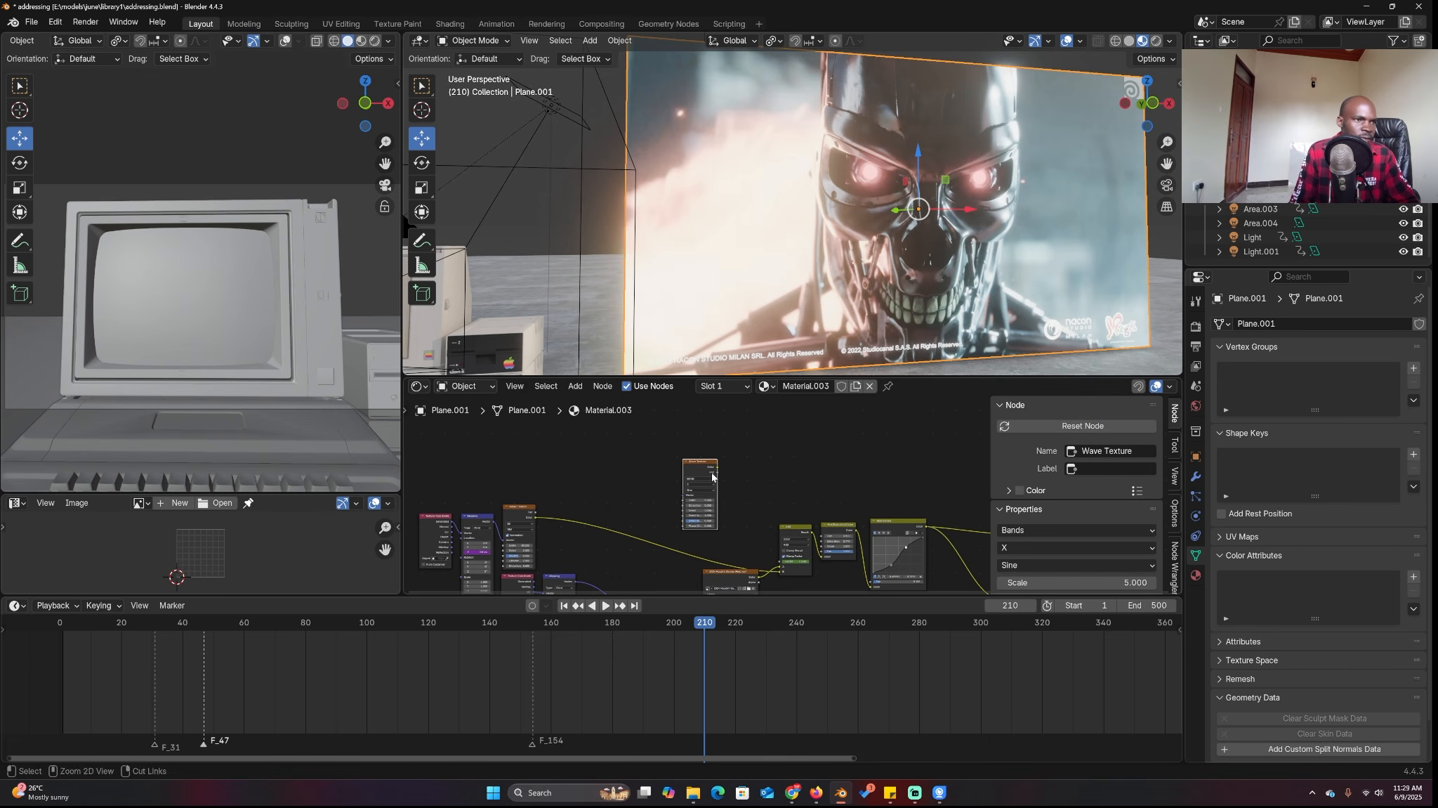
left_click(712, 476, "ctrl+shift")
Set the Wave Texture's bands direction to Y and raise its Scale to 59.5.
scroll(716, 476, "up", 3)
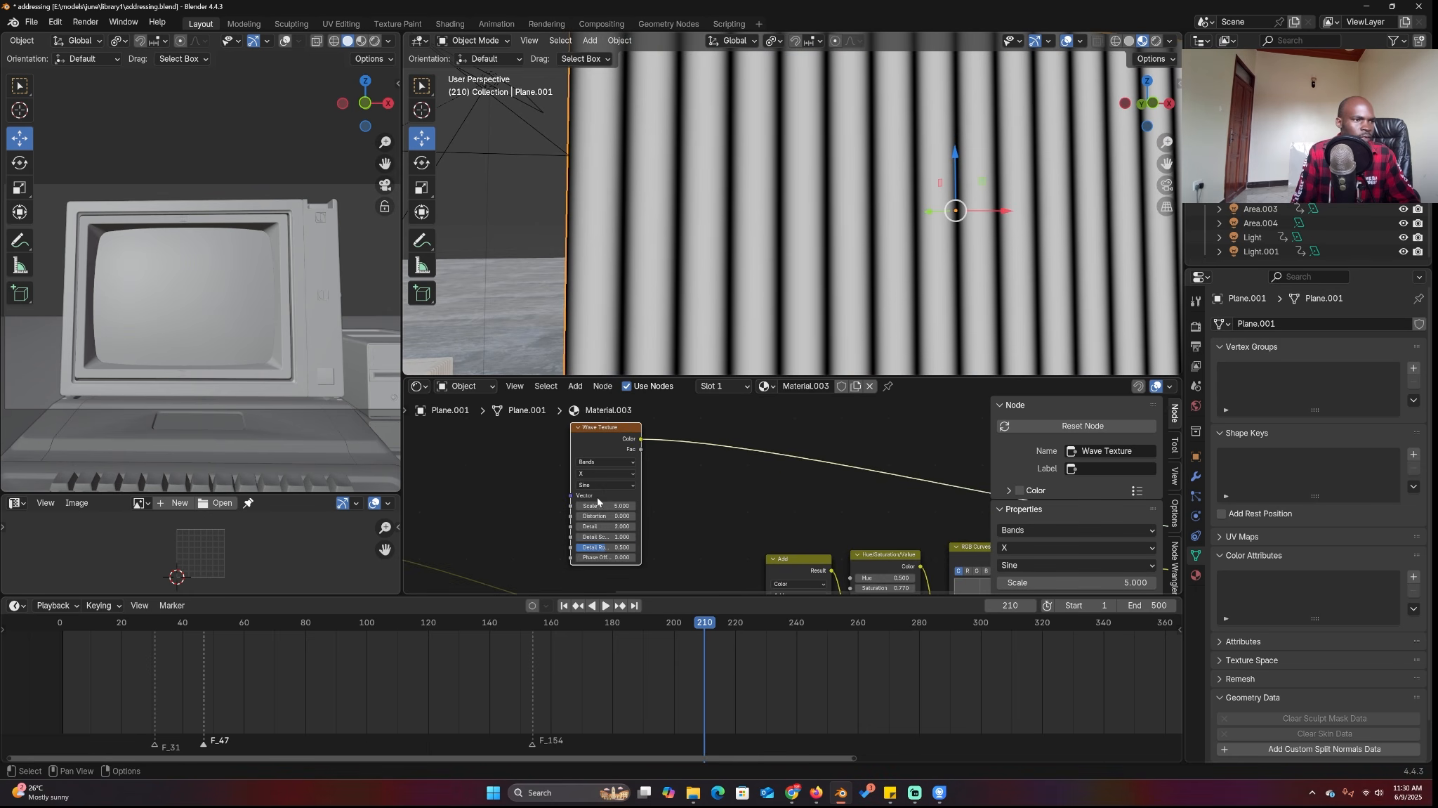
scroll(597, 500, "up", 2)
left_click(659, 446)
left_click(634, 499)
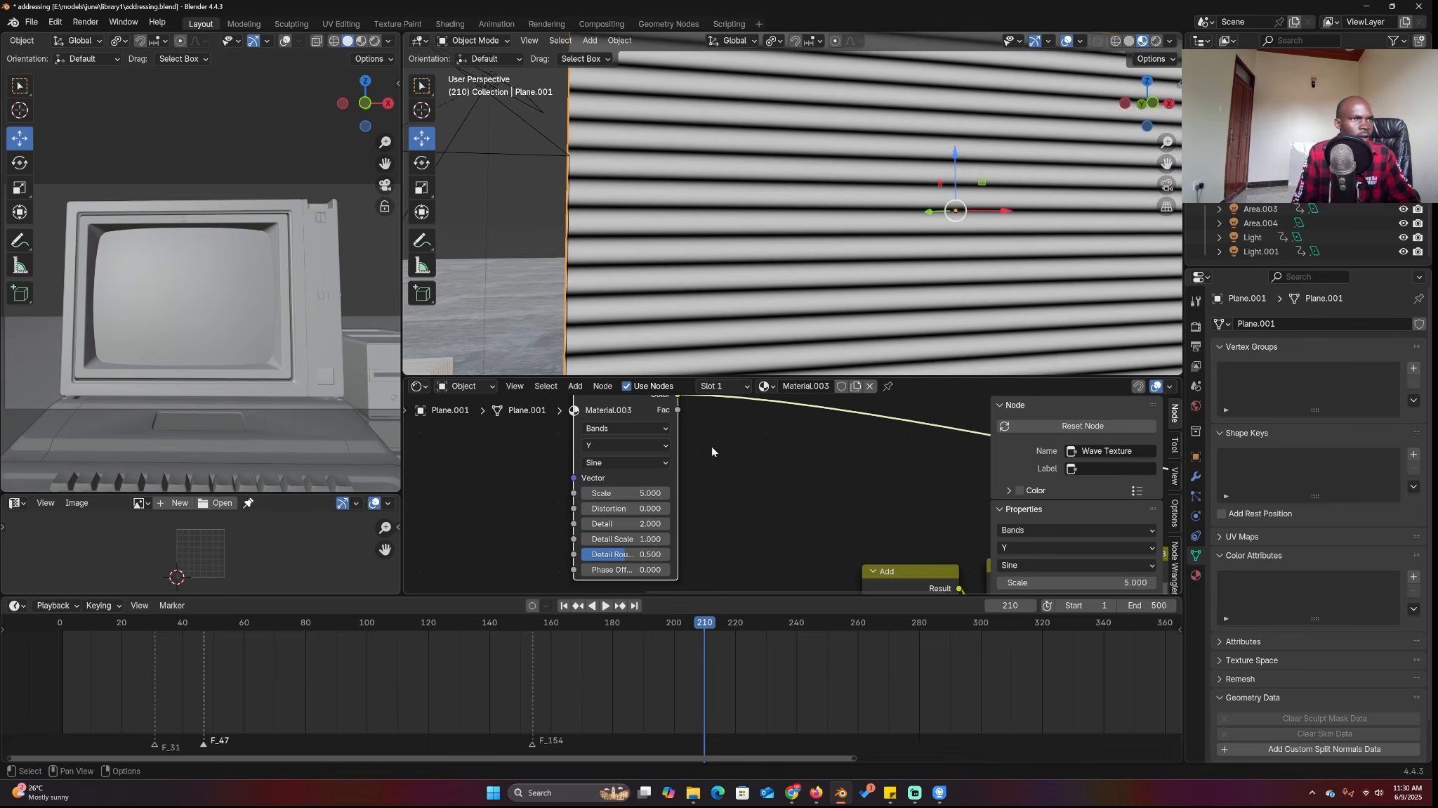
left_click_drag(638, 494, 780, 494)
scroll(815, 499, "down", 2)
scroll(815, 494, "down", 1)
middle_click_drag(815, 494, 804, 493)
scroll(804, 493, "up", 4)
middle_click_drag(710, 504, 805, 491)
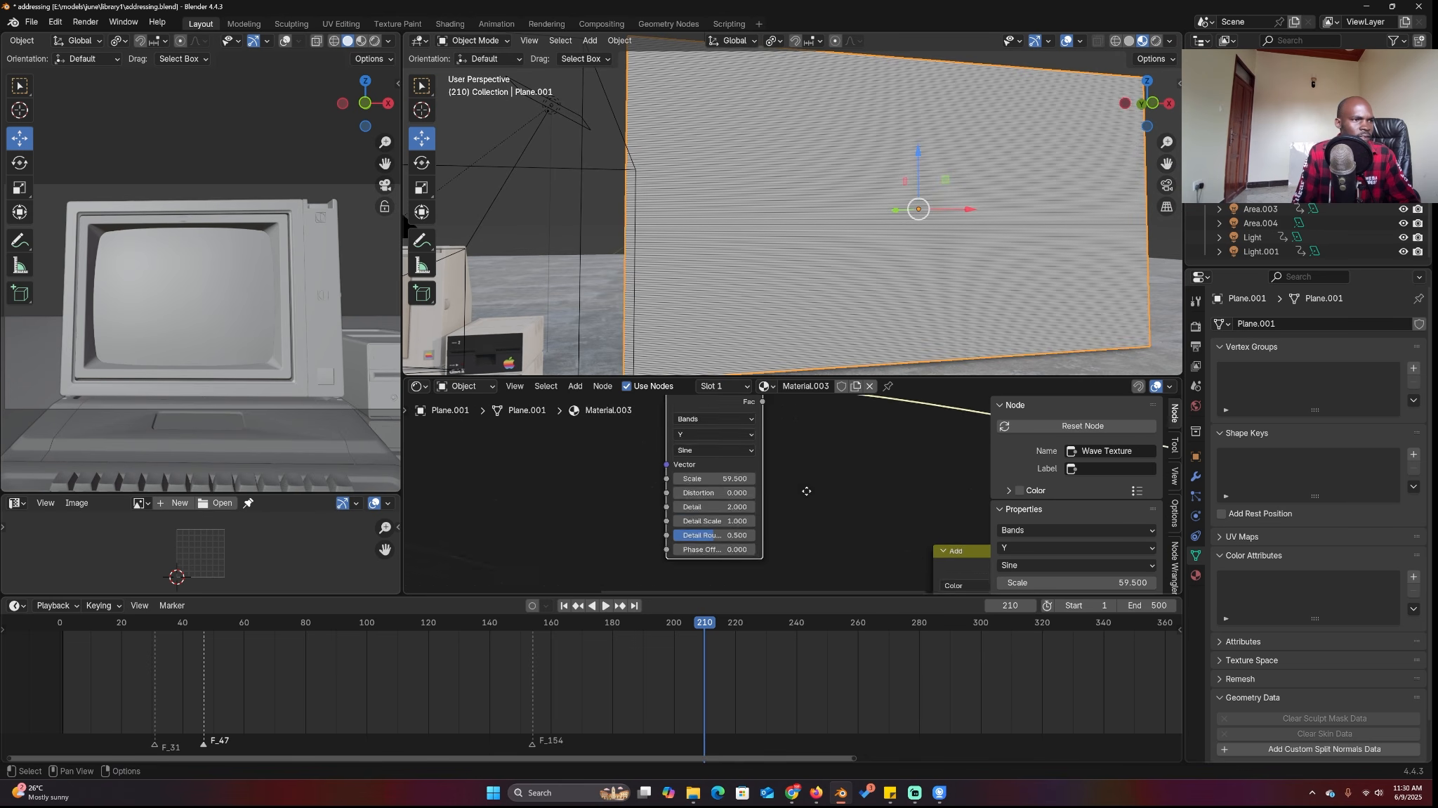
scroll(806, 492, "down", 4)
Add Texture Coordinate and Mapping nodes to the Wave Texture, try shifting the Z location, and set the wave Scale to 1.
key("ctrl+t")
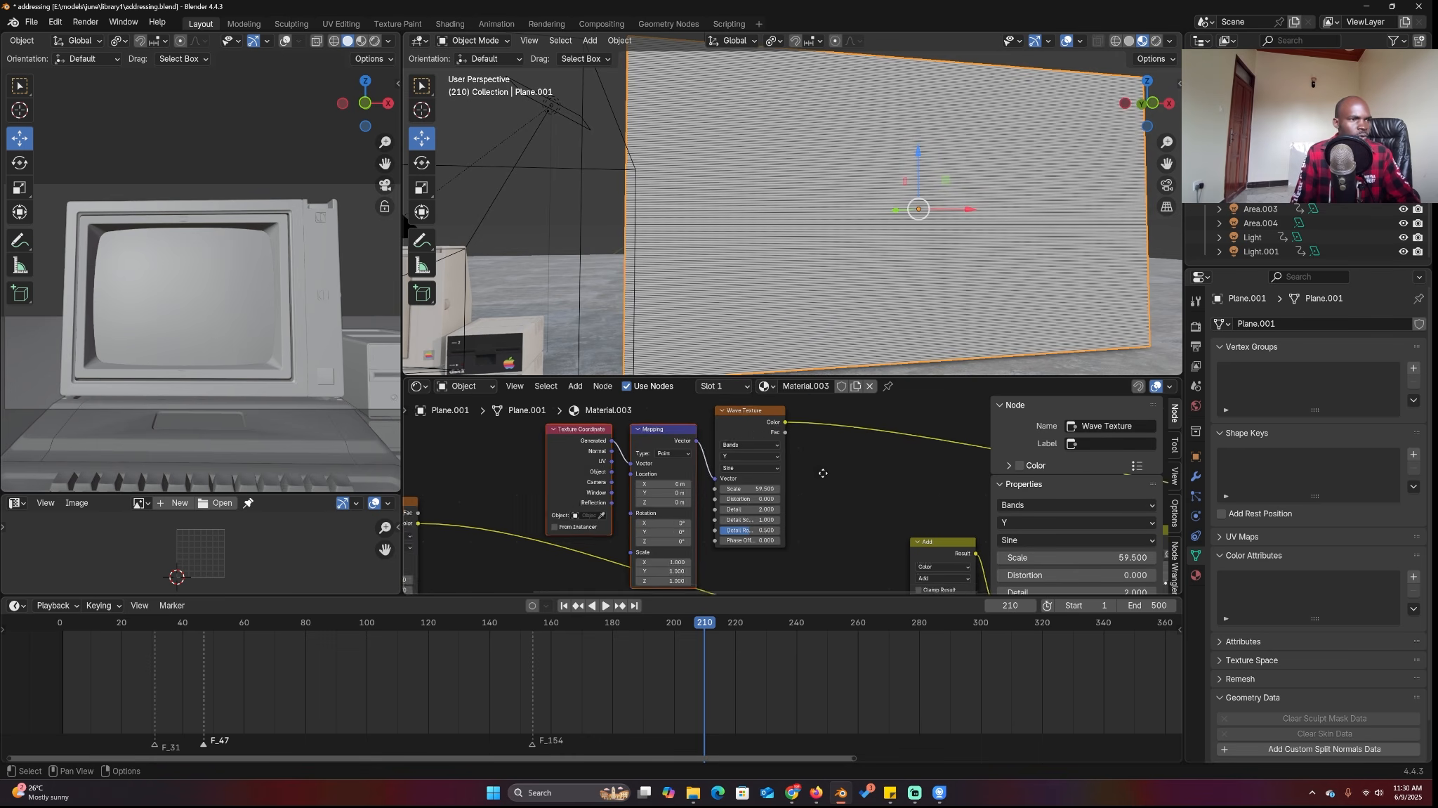
scroll(666, 468, "up", 1)
left_click_drag(666, 478, 676, 478)
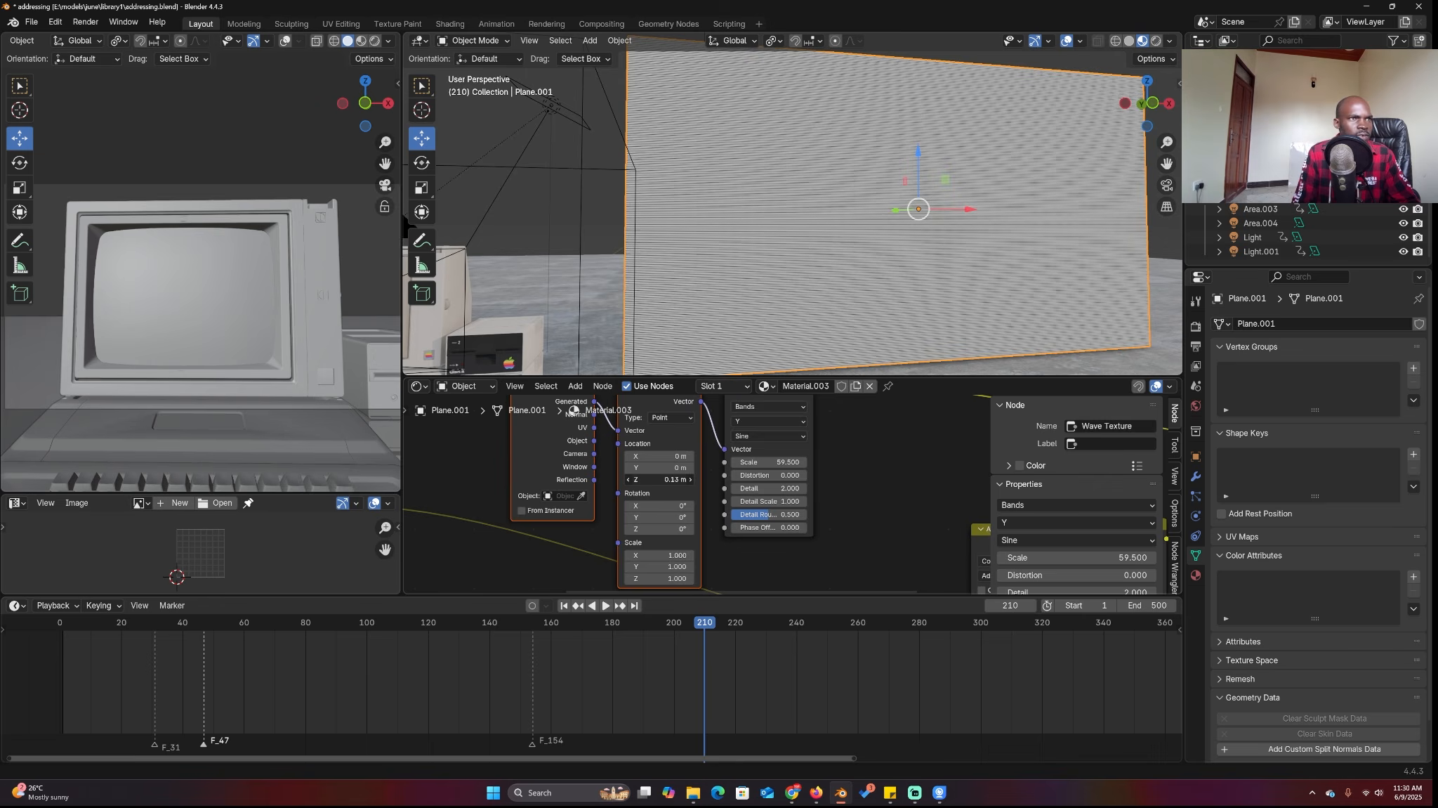
left_click(787, 461)
type("1")
key("Return")
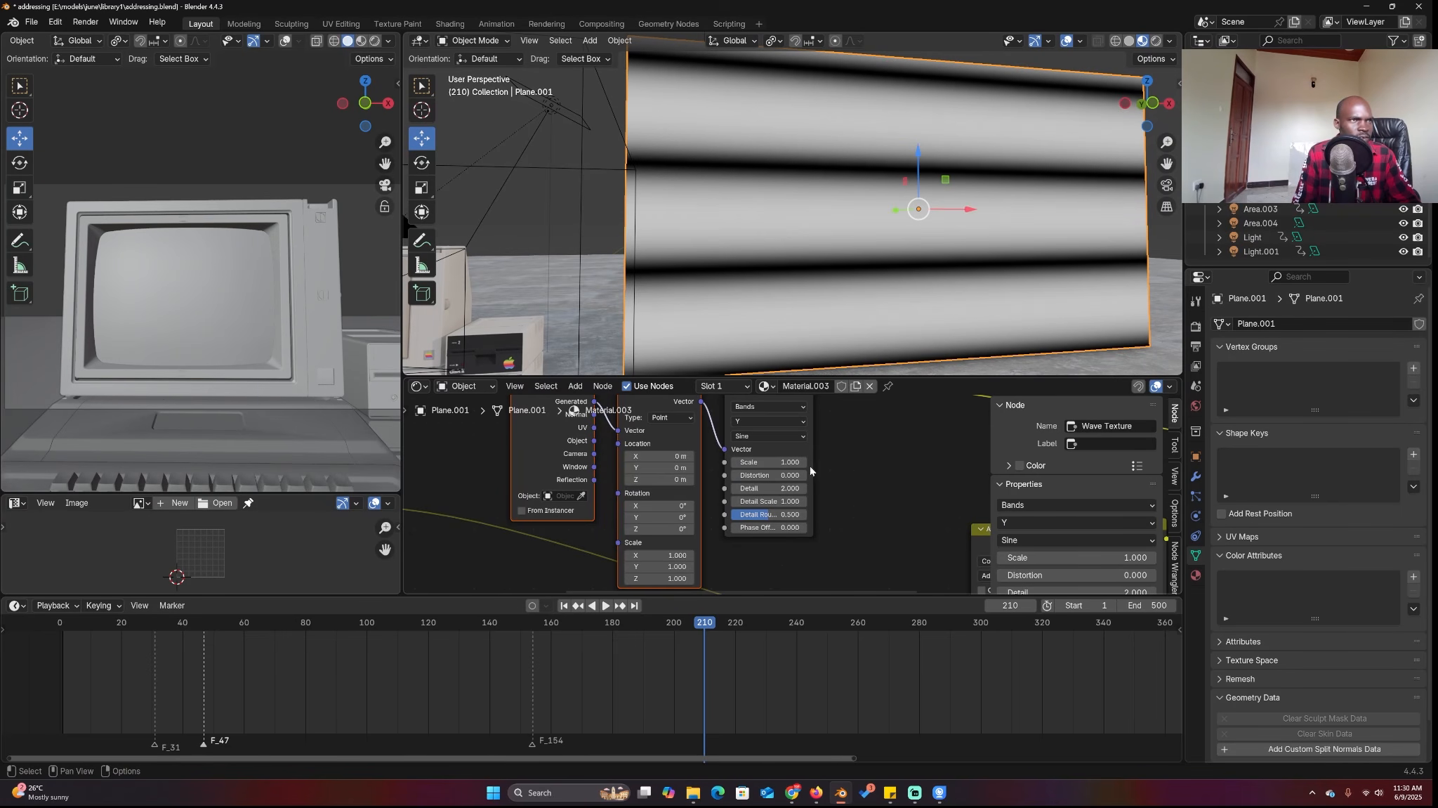
Drive the wave Mapping's Y location with the expression #frame, slowed down to frame/100.
left_click_drag(670, 463, 667, 468)
left_click(667, 468)
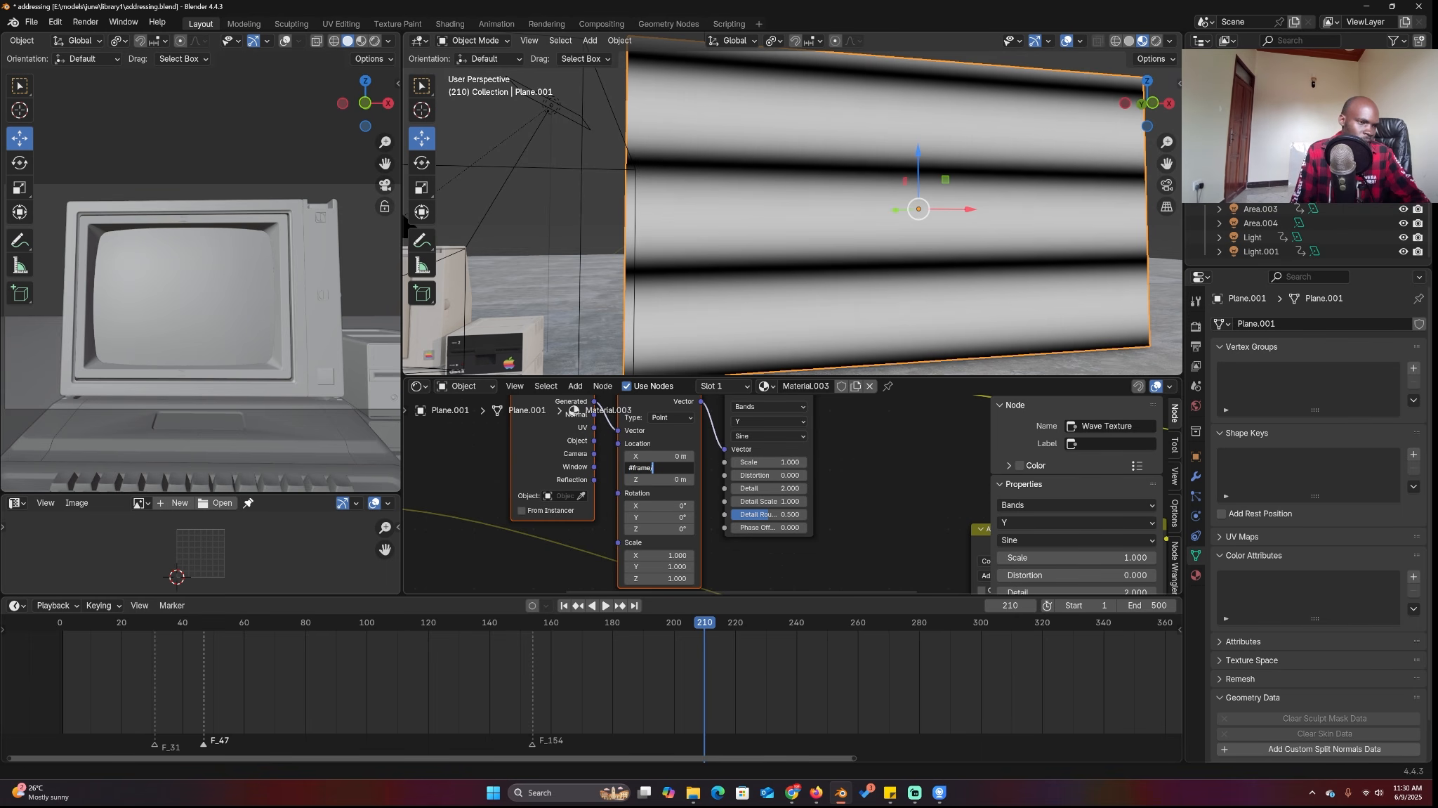
key("Return")
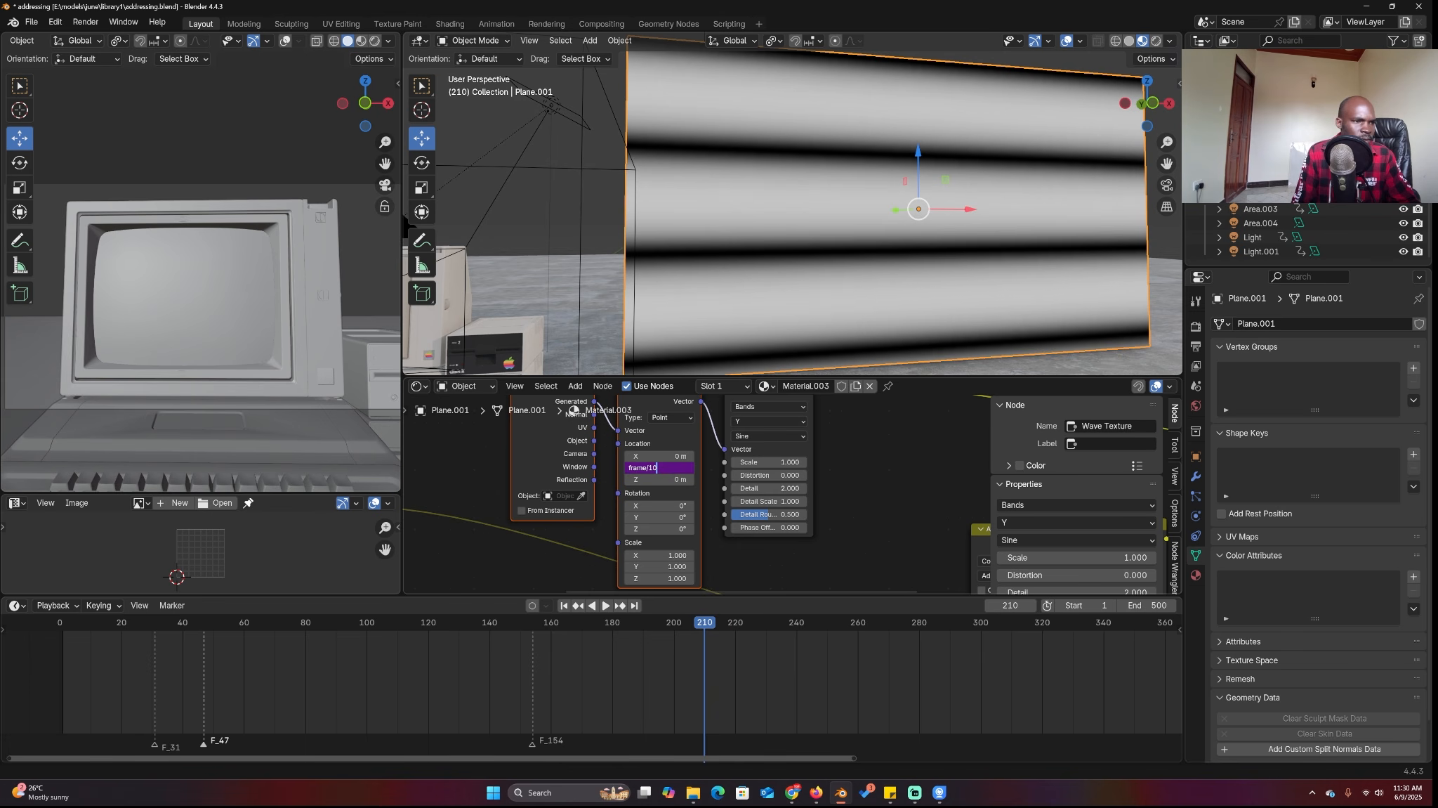
key("Return")
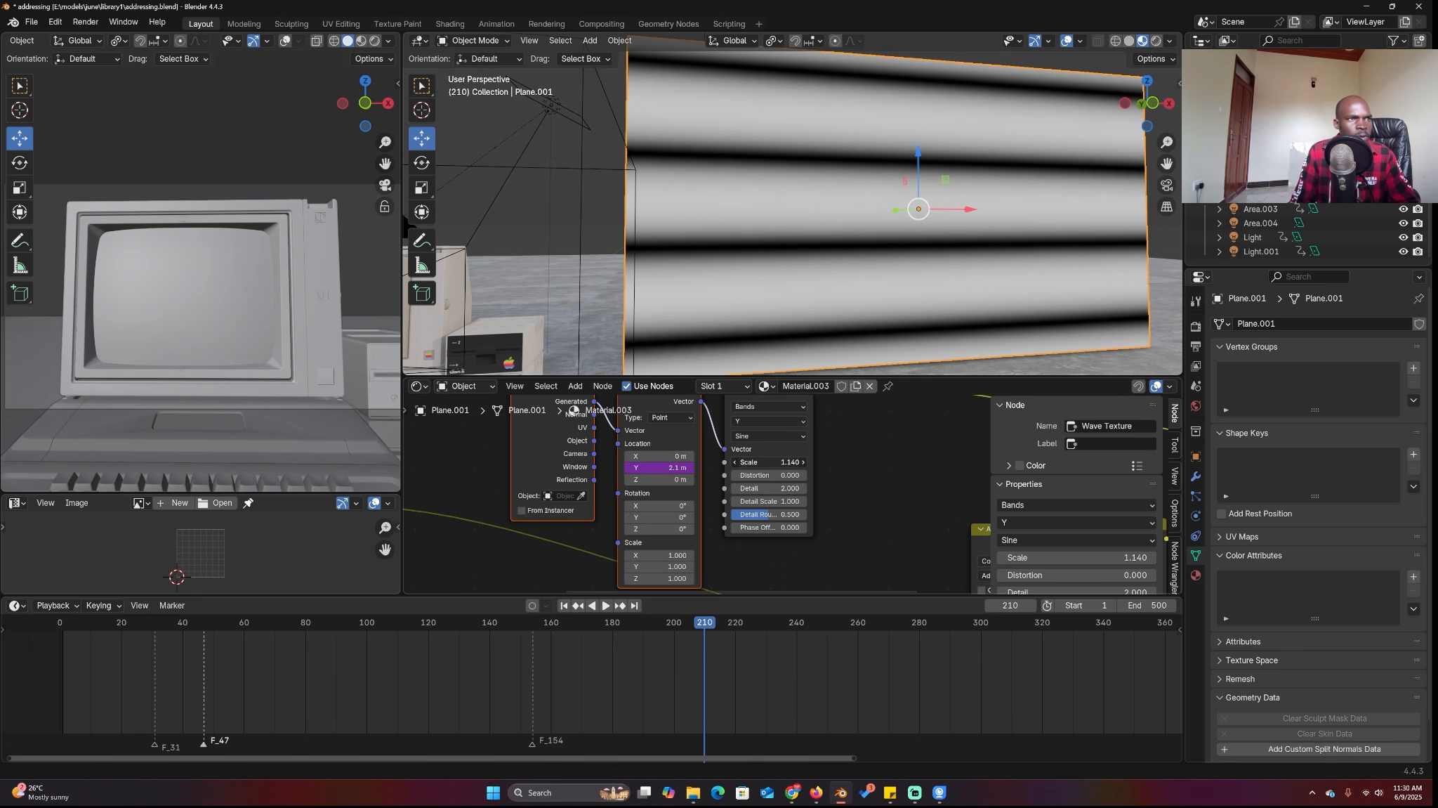
Set the Wave Texture's Scale to 0.4, then duplicate the node and feed the copy from the same Mapping node.
left_click_drag(785, 463, 744, 463)
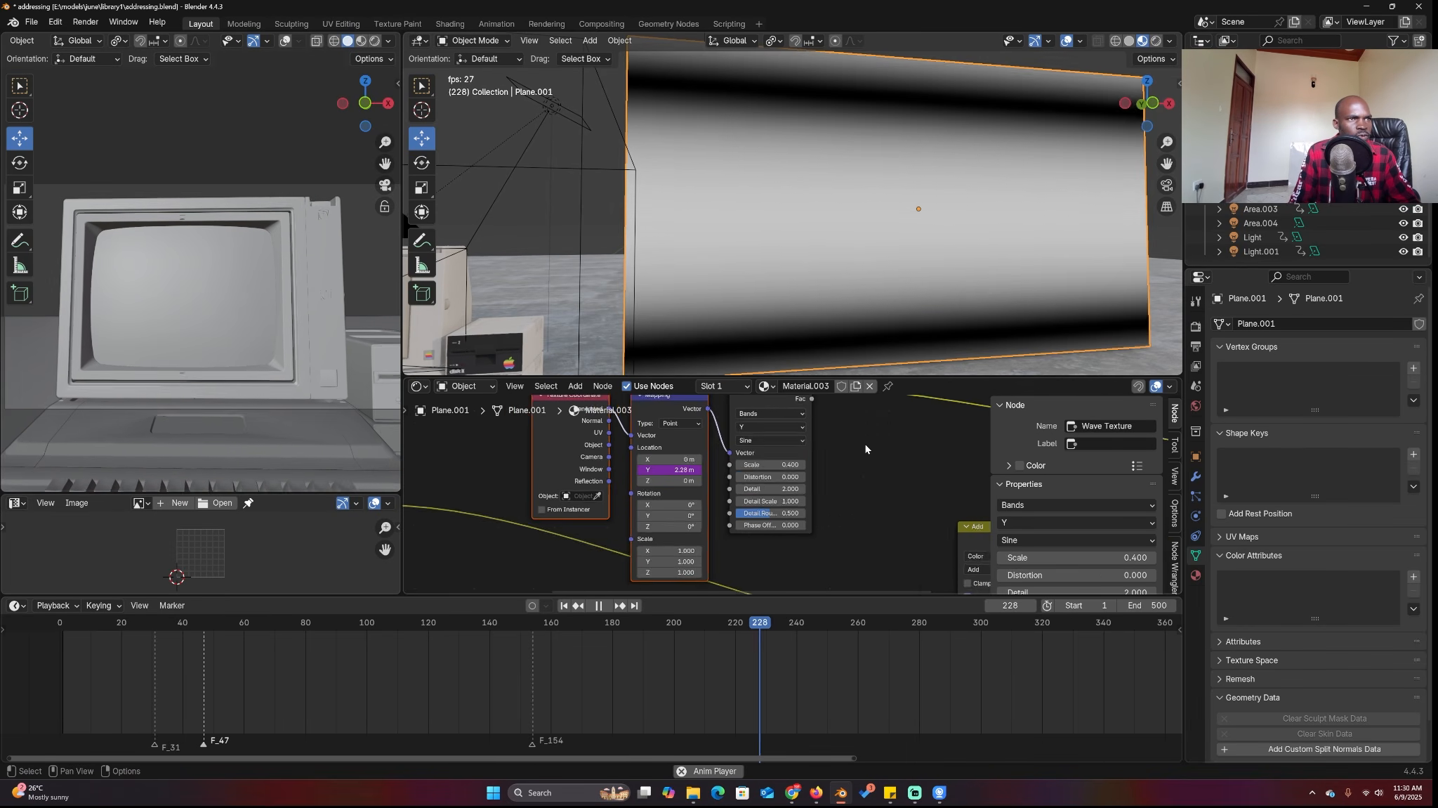
scroll(859, 471, "down", 3)
key("shift+d")
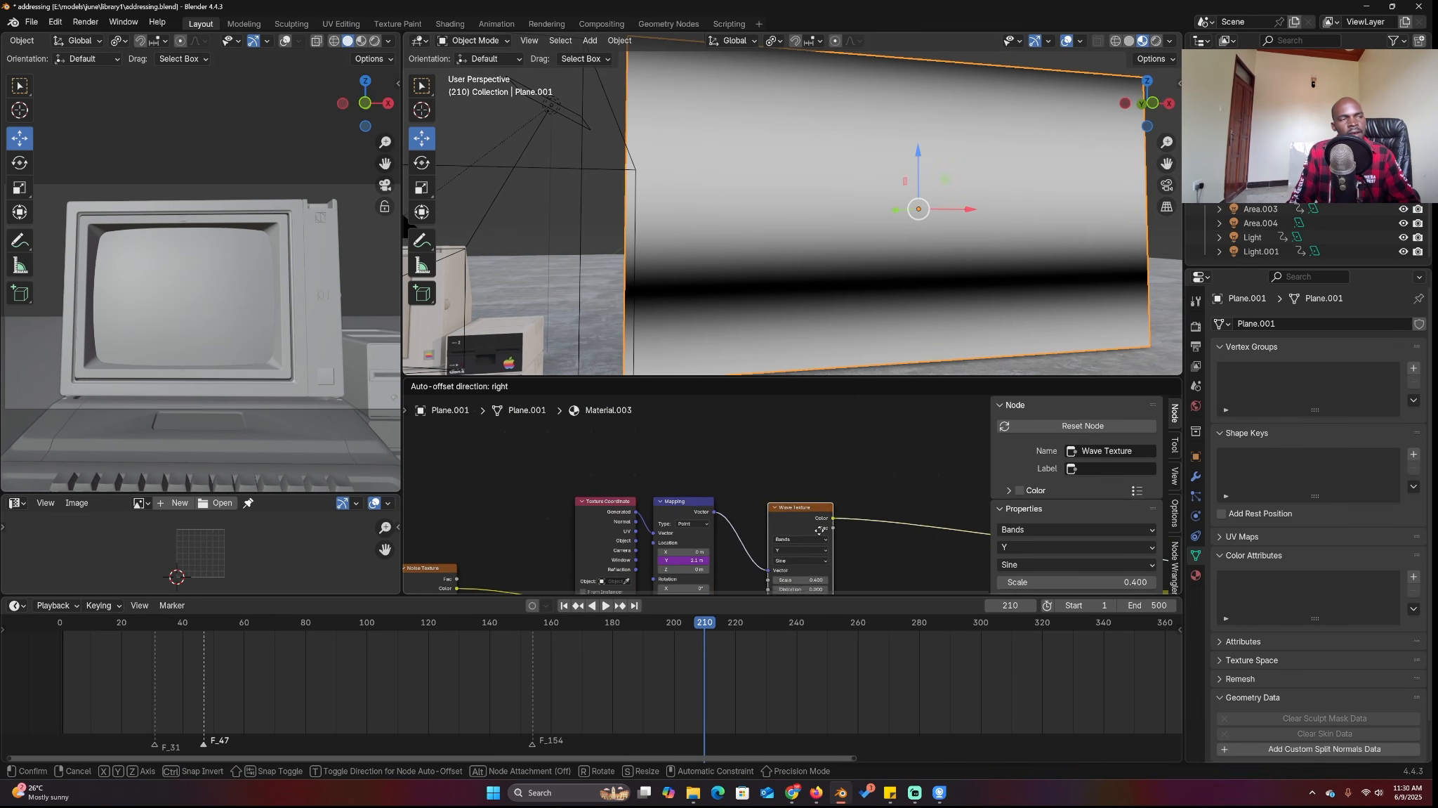
left_click(785, 485)
left_click(710, 532)
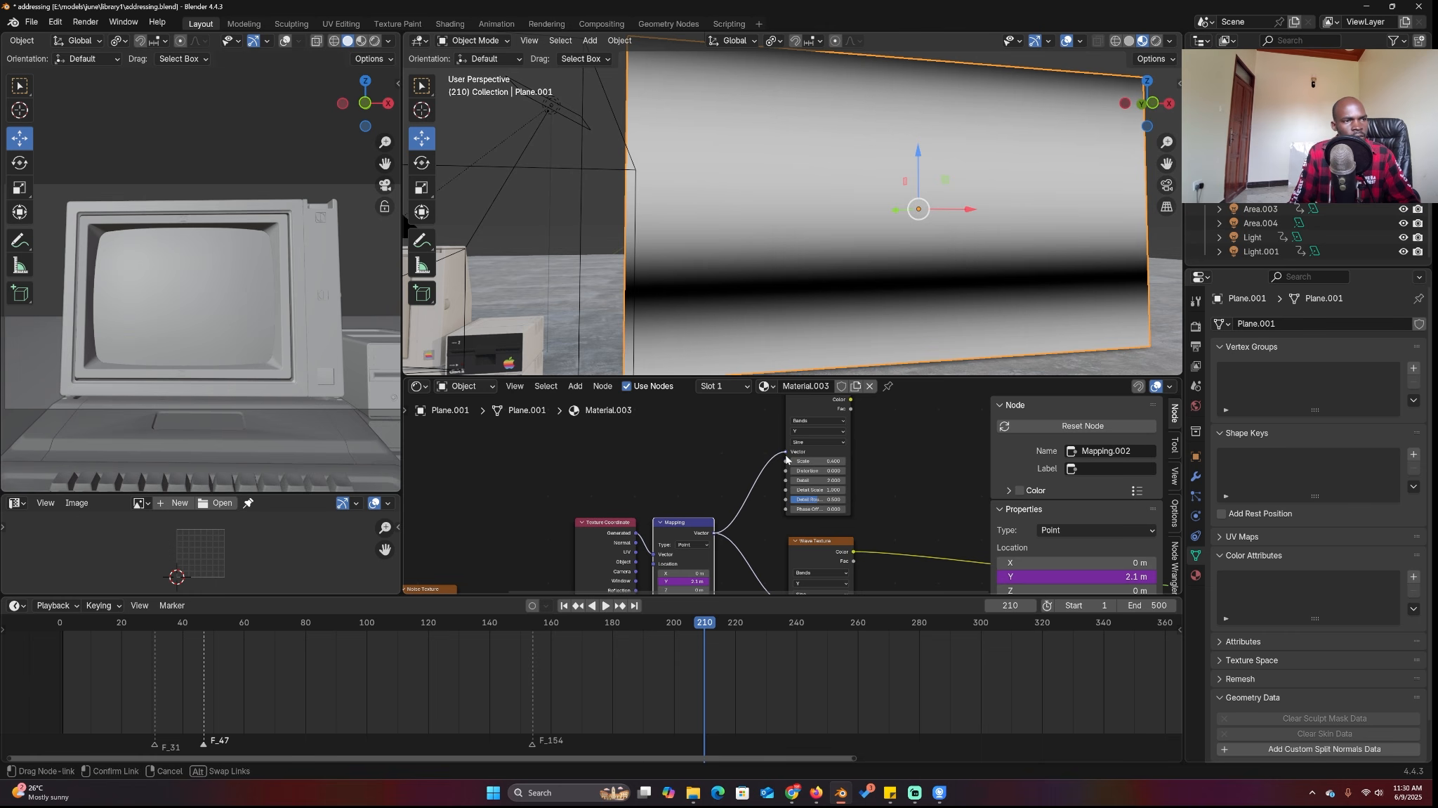
Preview the duplicated Wave Texture on the plane and raise its Scale until it shows many thin bands.
left_click(828, 404, "ctrl+shift")
left_click_drag(818, 460, 921, 461)
middle_click_drag(880, 492, 826, 469)
Combine the two Wave Textures in a Mix Color node and raise its Factor toward the wide bands.
right_click_drag(785, 484, 778, 523, "ctrl+shift")
middle_click_drag(835, 498, 706, 534)
left_click(768, 502)
left_click_drag(792, 503, 812, 476)
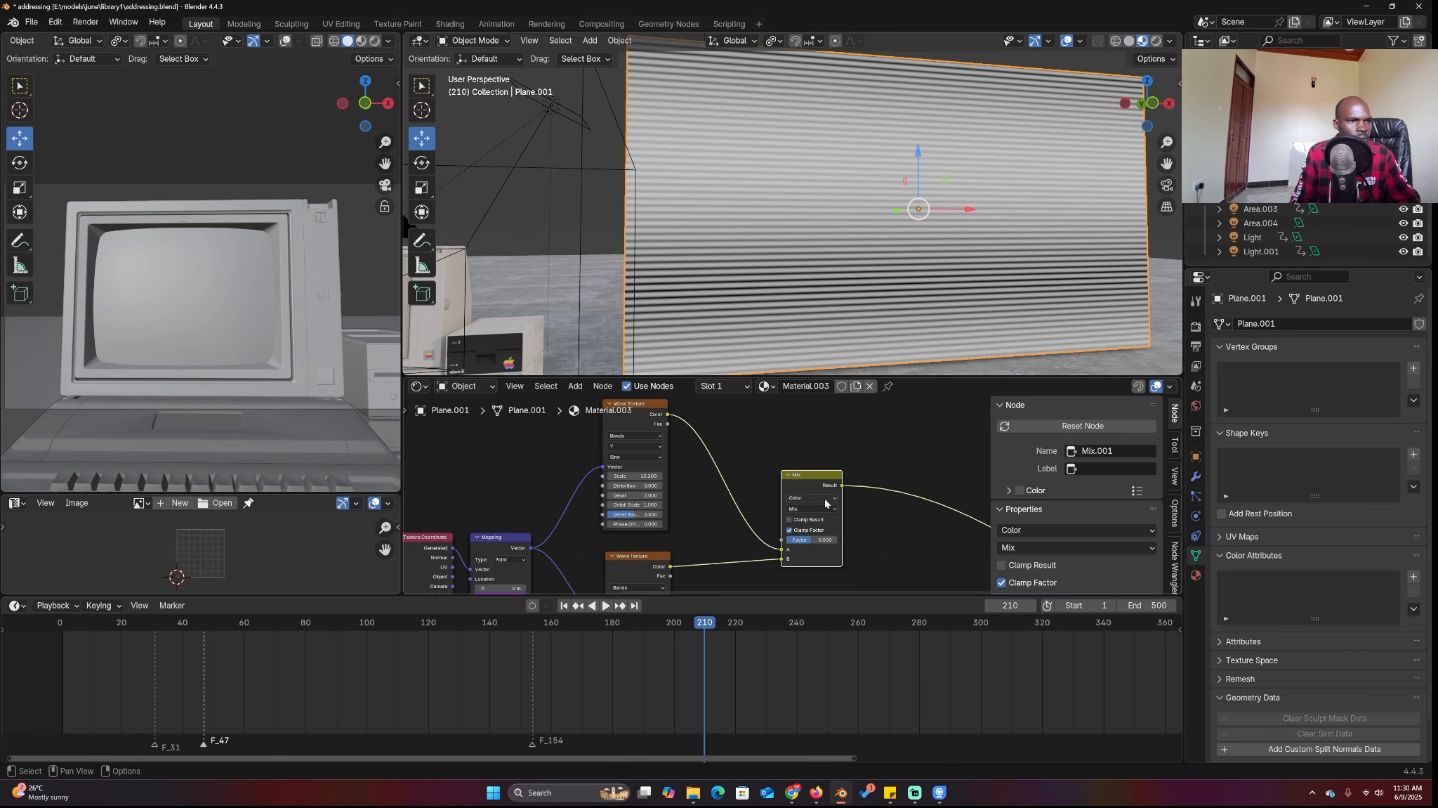
left_click_drag(801, 539, 827, 539)
scroll(859, 513, "down", 8)
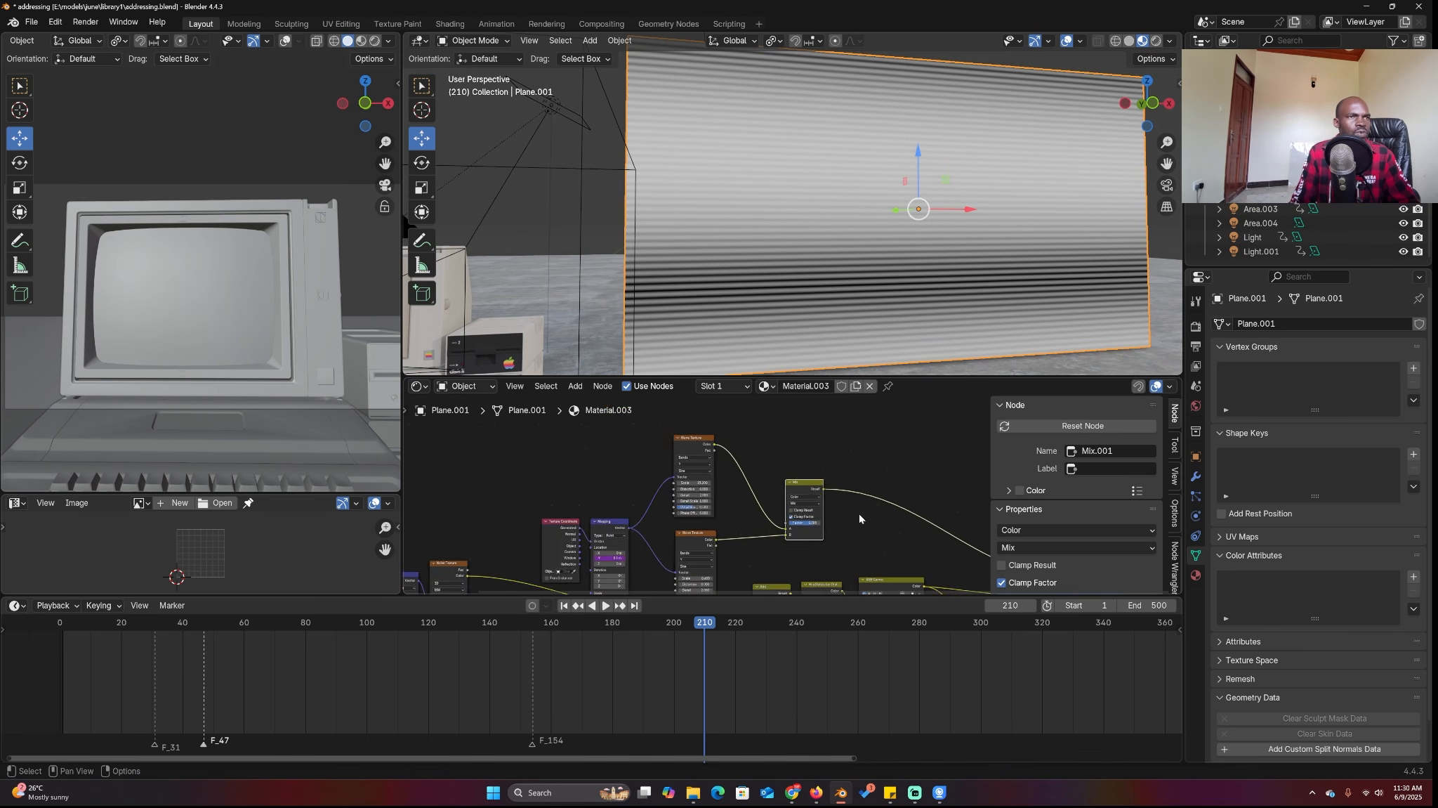
Blend the mixed wave bands with the video's RGB Curves output in another Mix Color node, moving the Principled BSDF aside.
middle_click_drag(858, 513, 678, 488)
scroll(678, 488, "up", 3)
left_click_drag(765, 512, 722, 512)
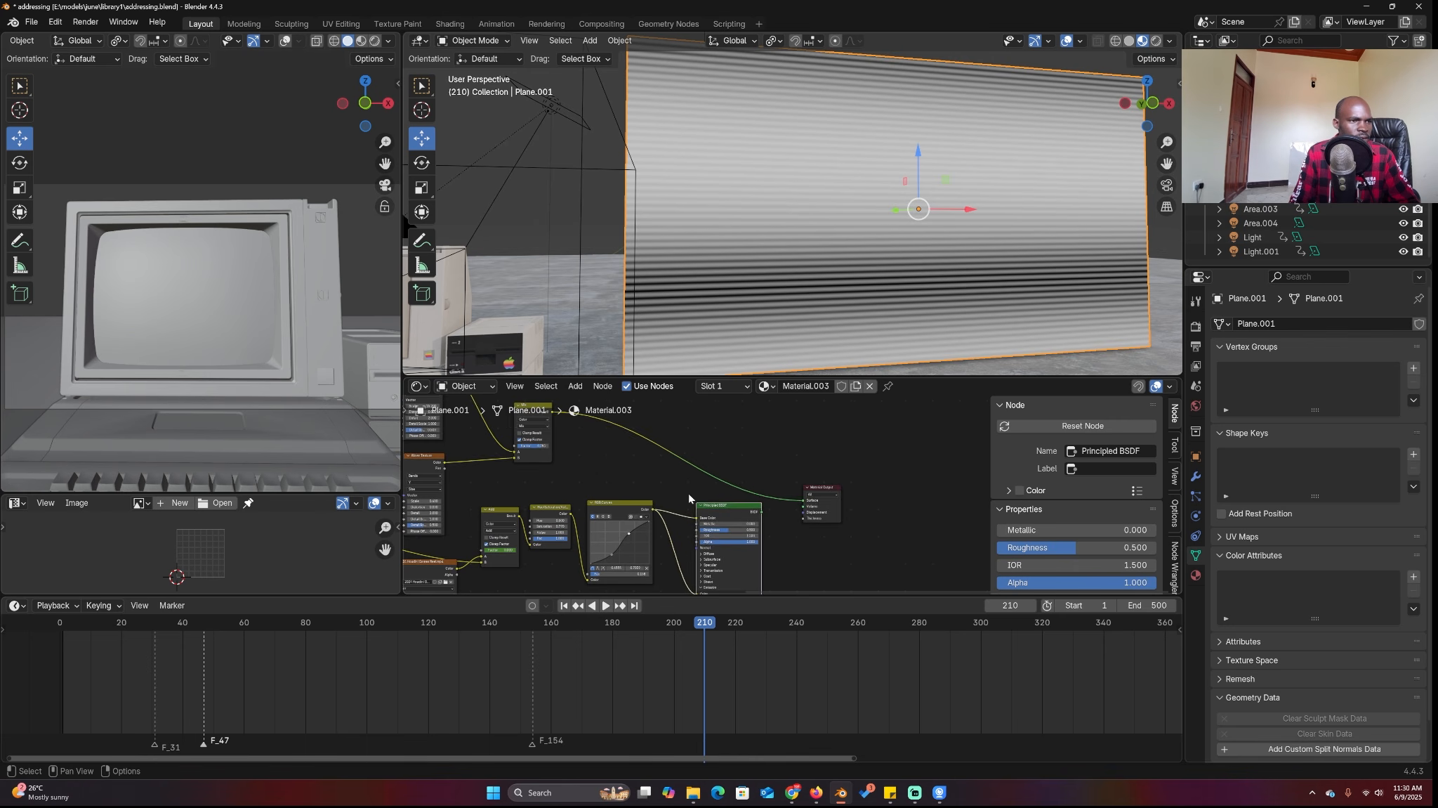
middle_click_drag(637, 473, 695, 502)
left_click_drag(771, 538, 775, 537)
right_click_drag(683, 532, 598, 455, "ctrl+shift")
left_click(792, 496)
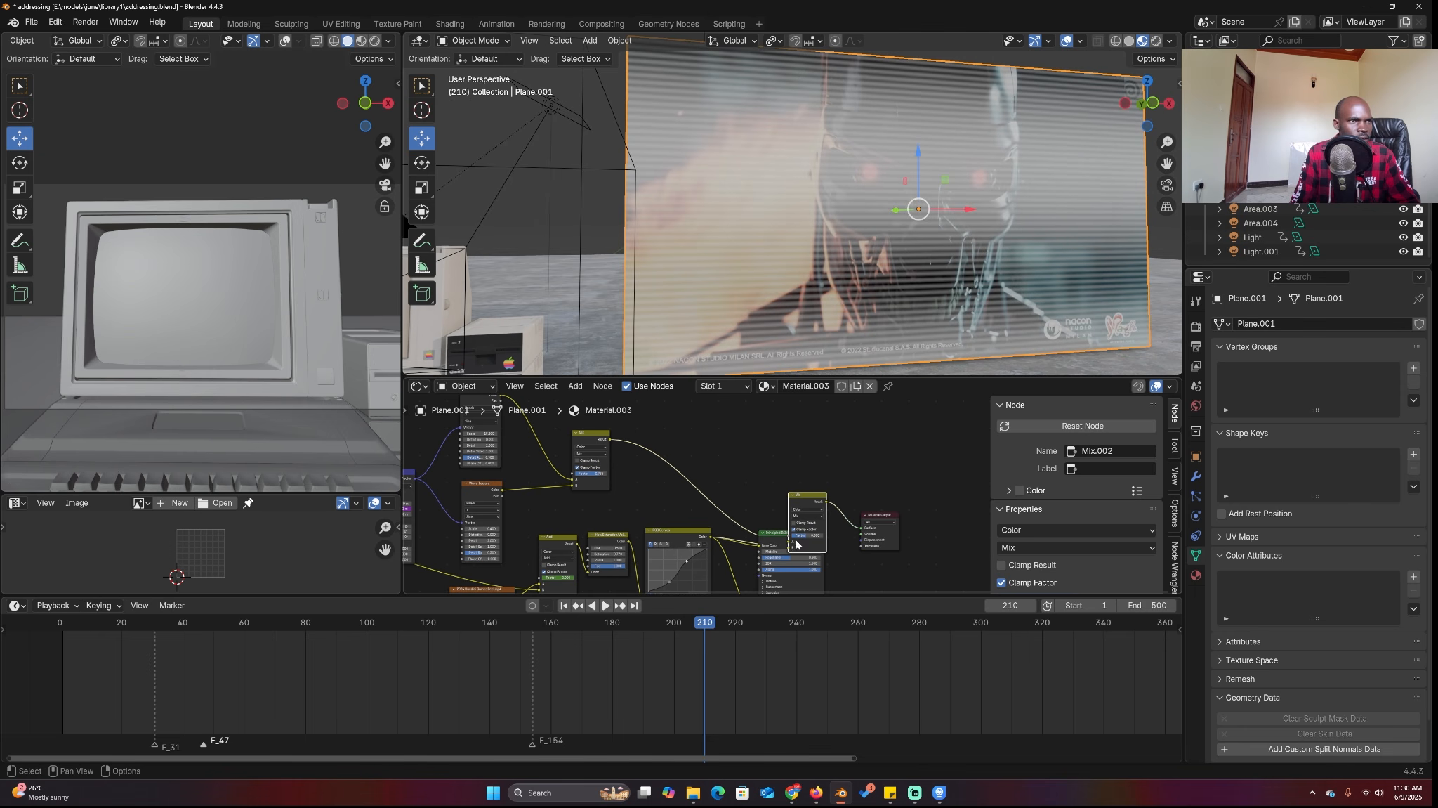
left_click_drag(778, 536, 884, 558)
left_click_drag(810, 497, 755, 464)
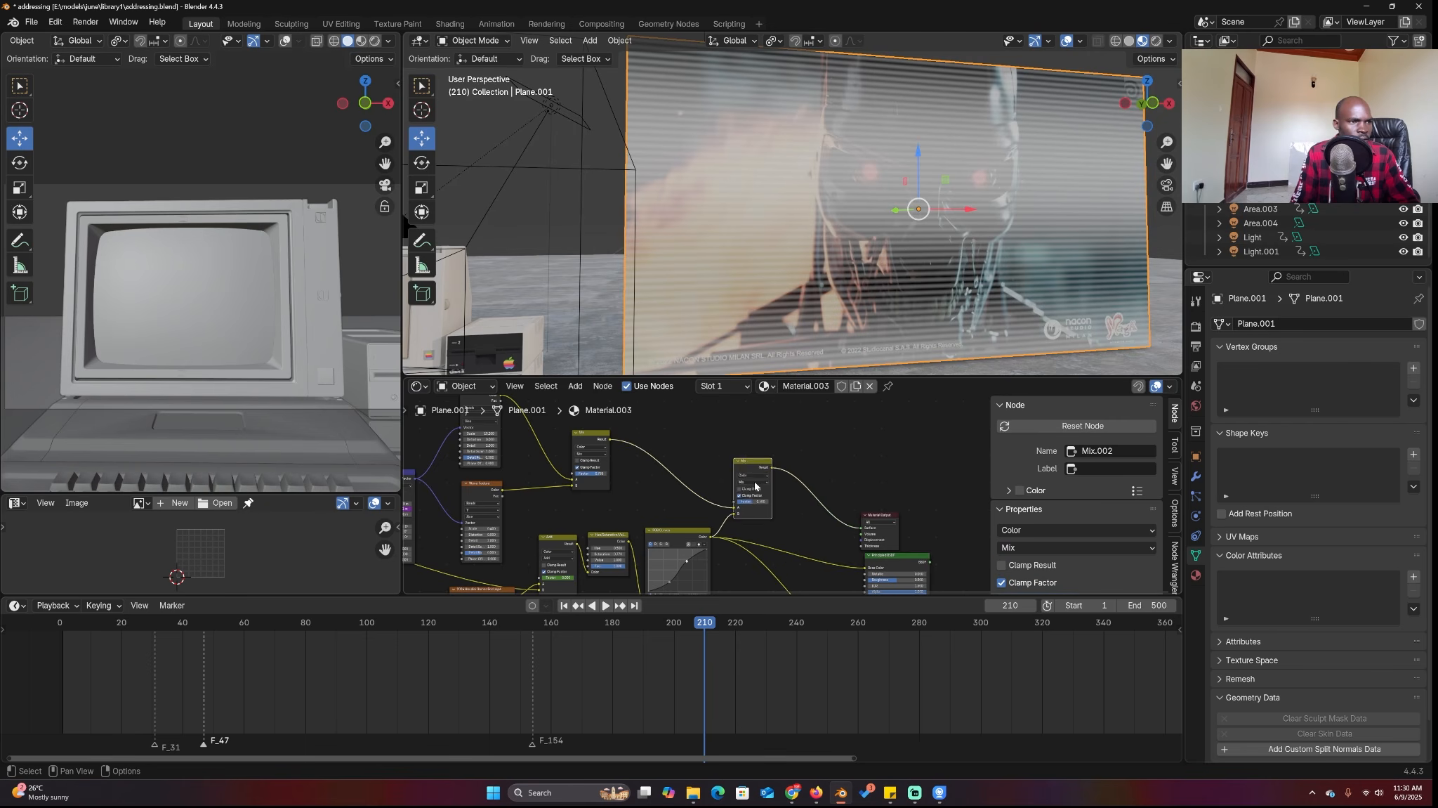
Lower the Factor of the Mix node blending waves and video to 0.224.
scroll(759, 486, "up", 3)
left_click_drag(717, 523, 708, 507)
scroll(722, 511, "up", 2)
Play and scrub through the animation from several angles to check the scrolling bands over the video.
key("space")
scroll(775, 521, "down", 3)
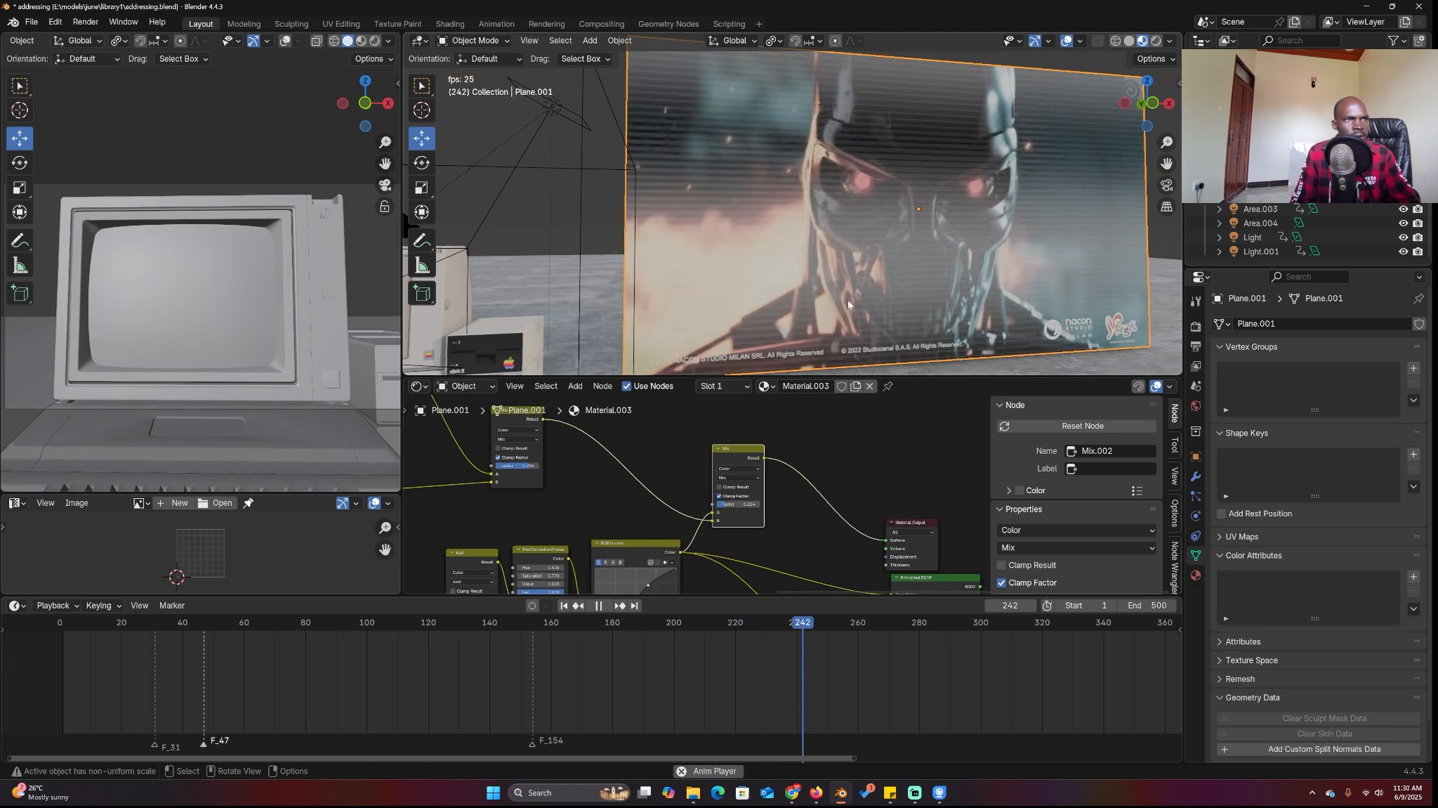
middle_click_drag(829, 313, 884, 313)
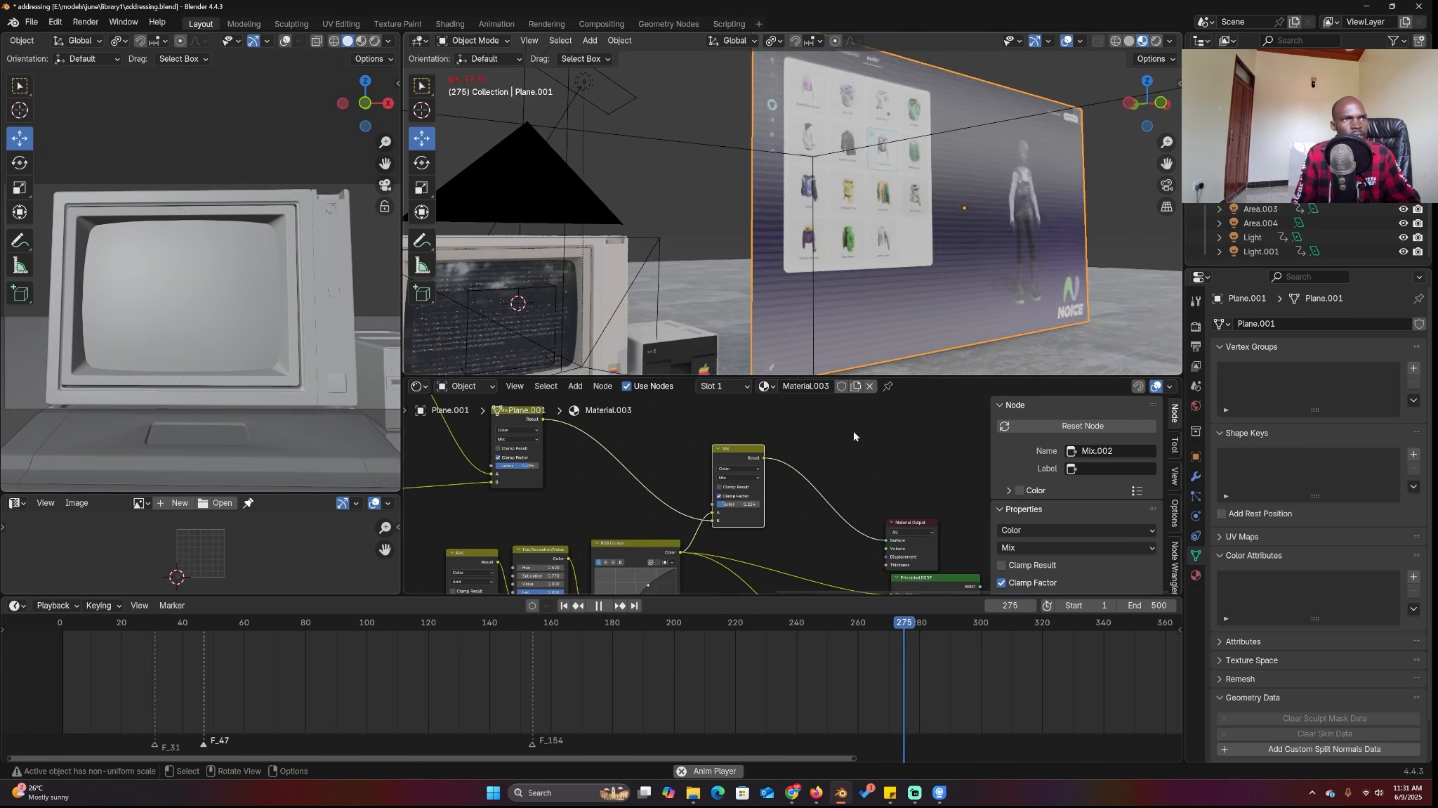
key("Escape")
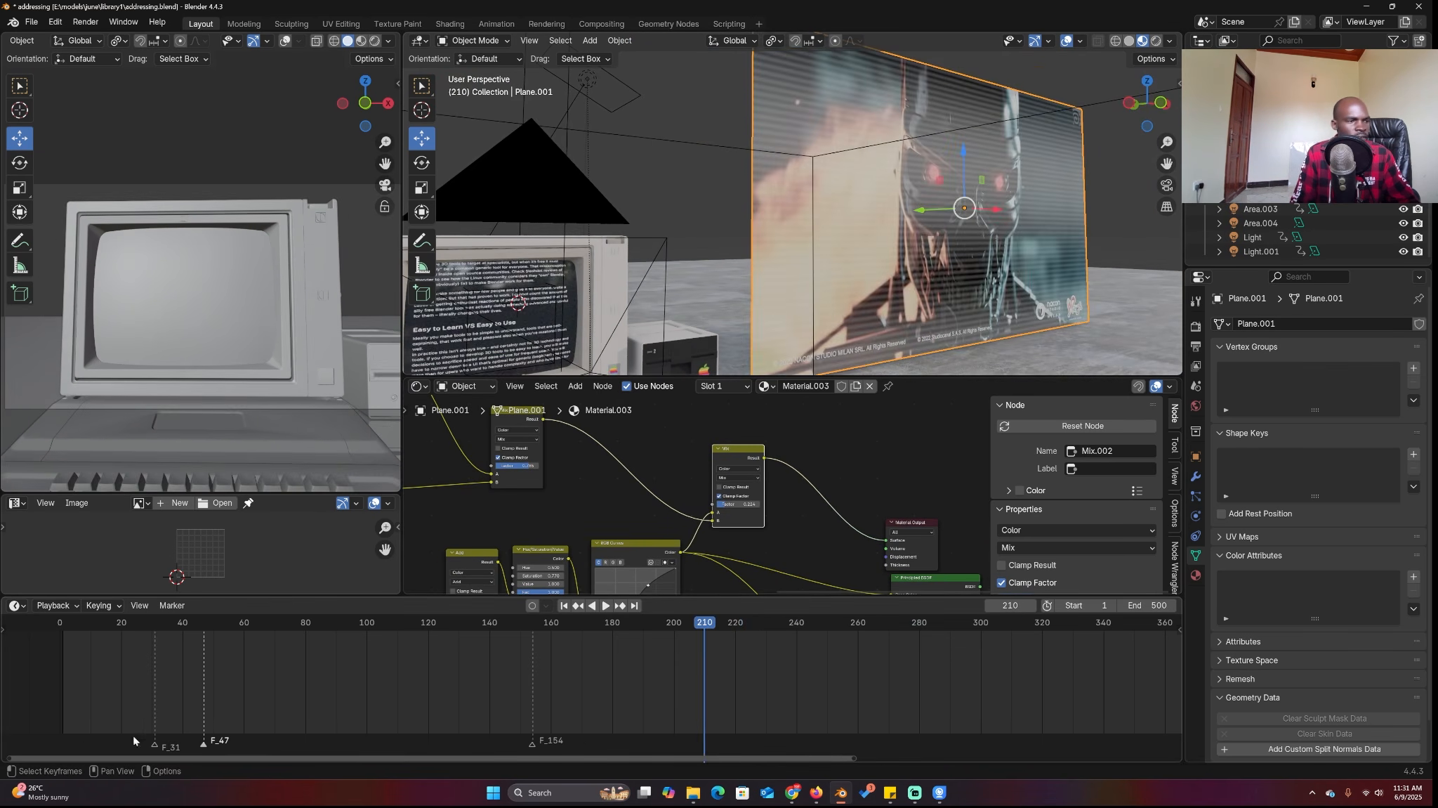
right_click(63, 726, "shift")
key("space")
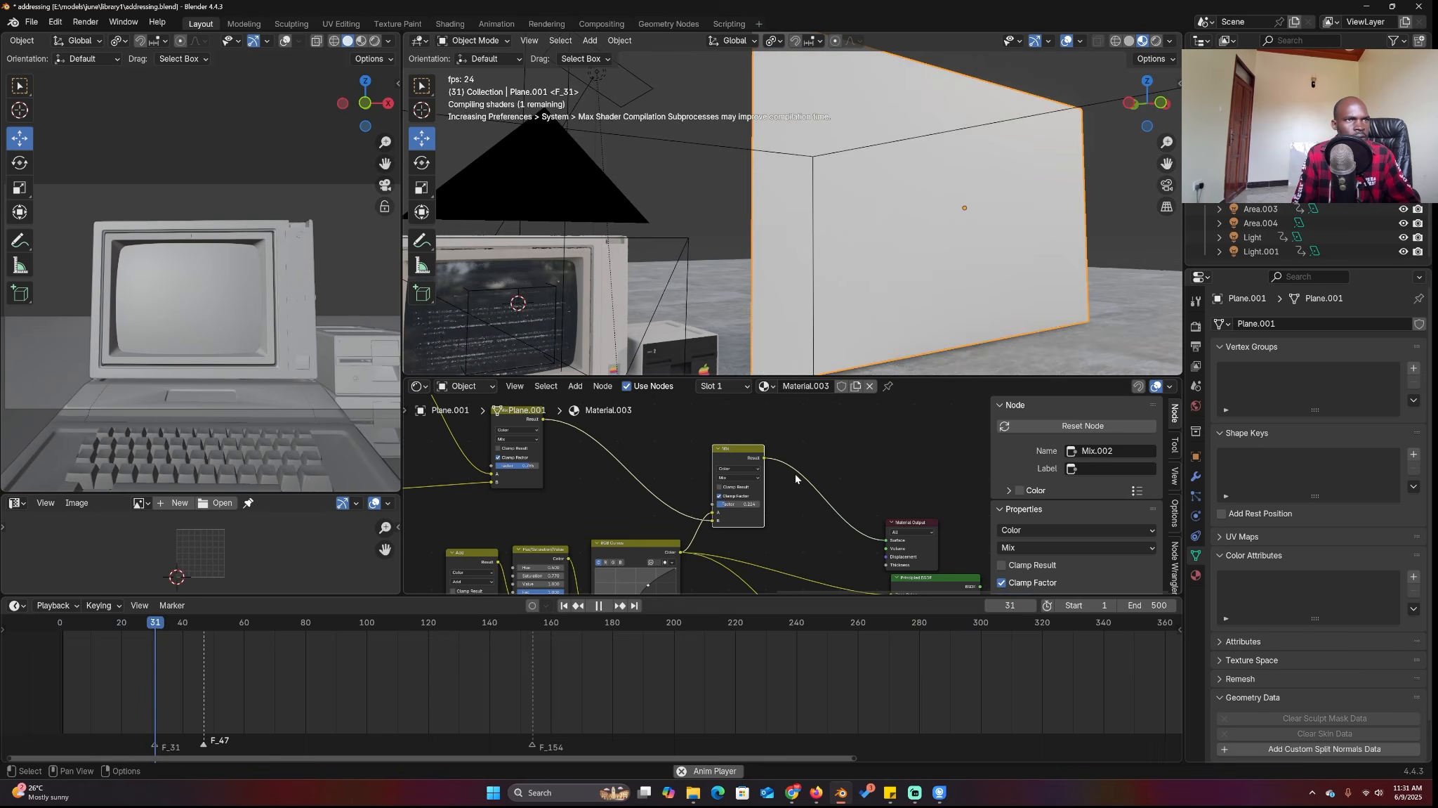
key("space")
right_click_drag(232, 648, 167, 664, "shift")
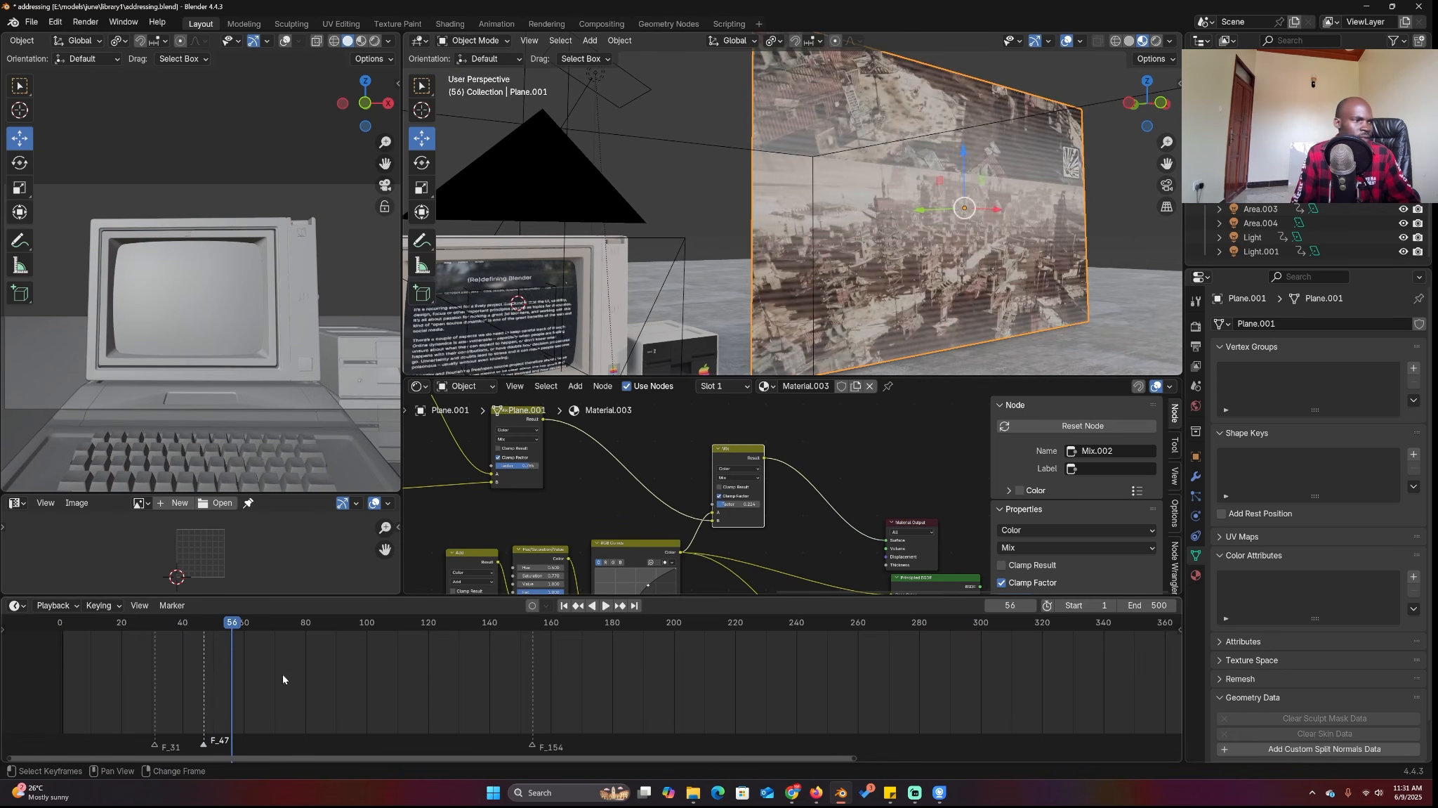
right_click_drag(283, 673, 166, 673)
key("space")
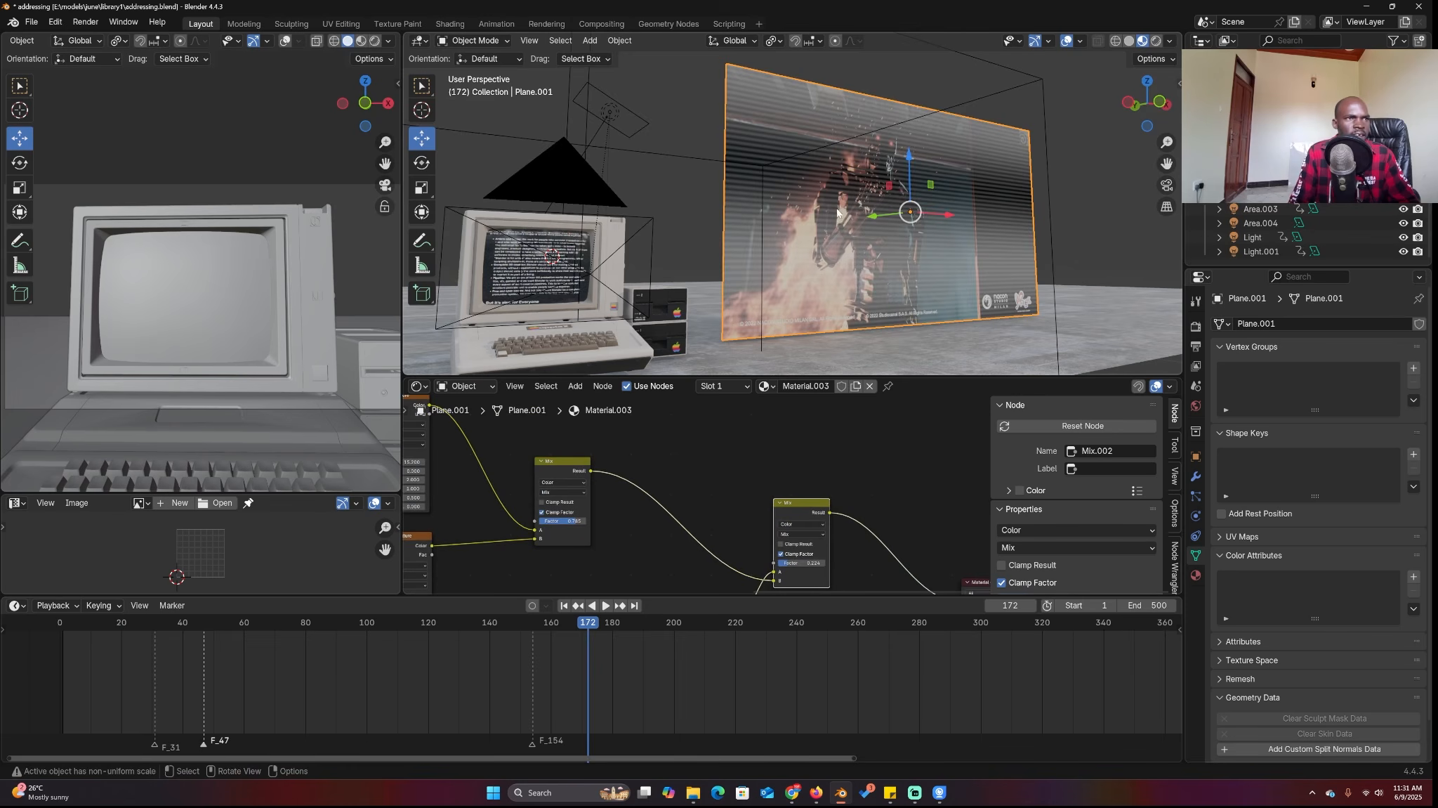
scroll(837, 212, "up", 3)
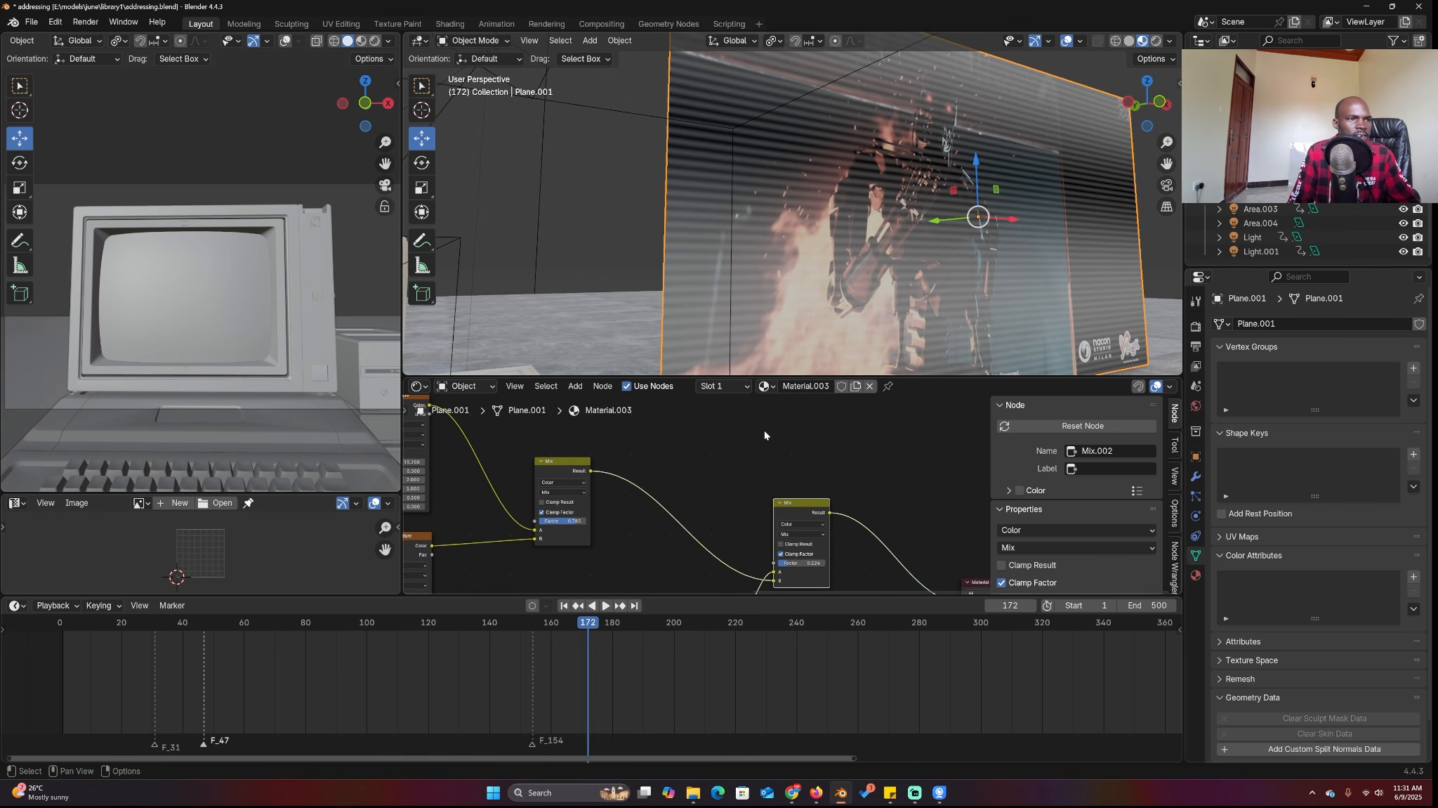
Add a Voronoi Texture node in the empty space above the last Mix node and preview it on the plane.
scroll(765, 435, "up", 3, "shift")
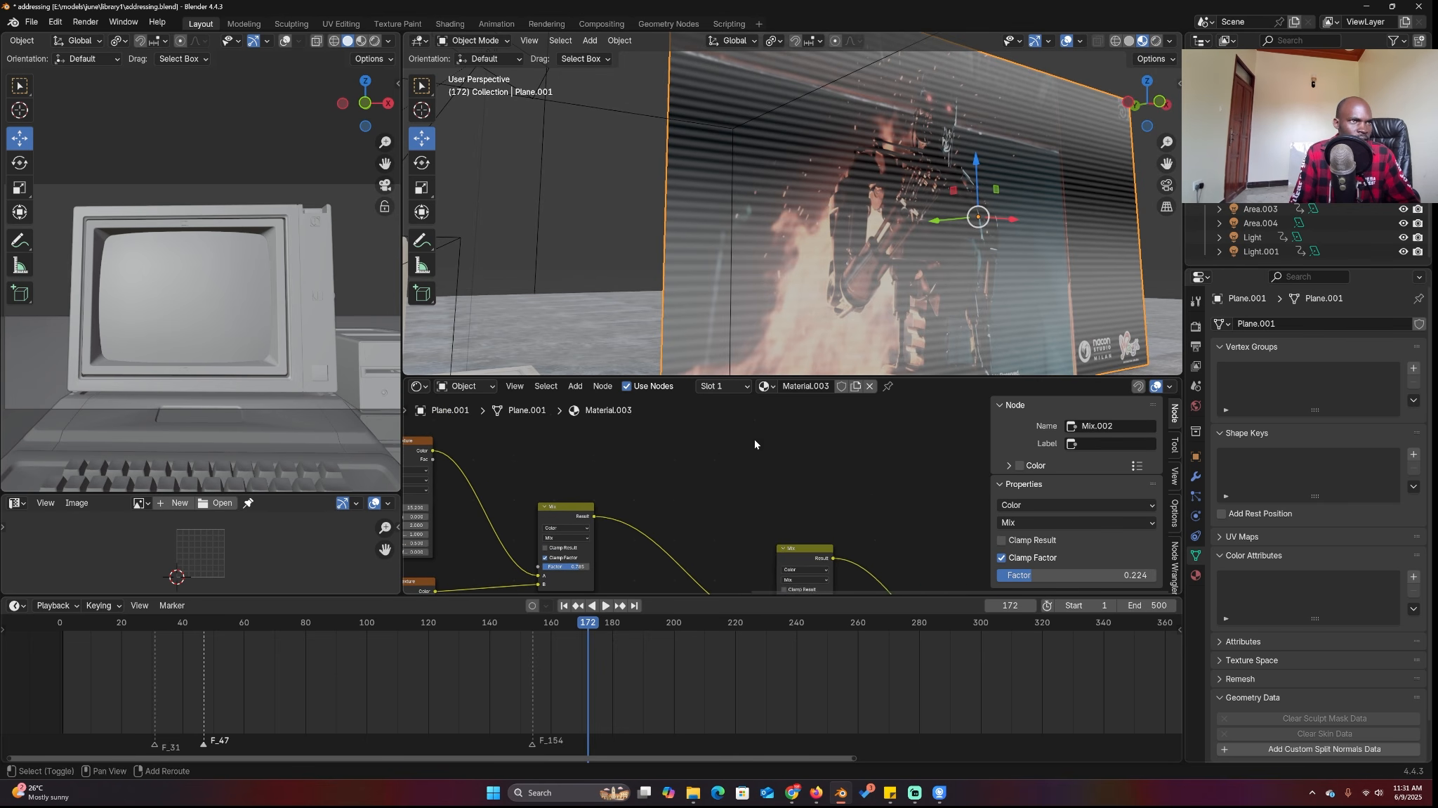
key("shift+a")
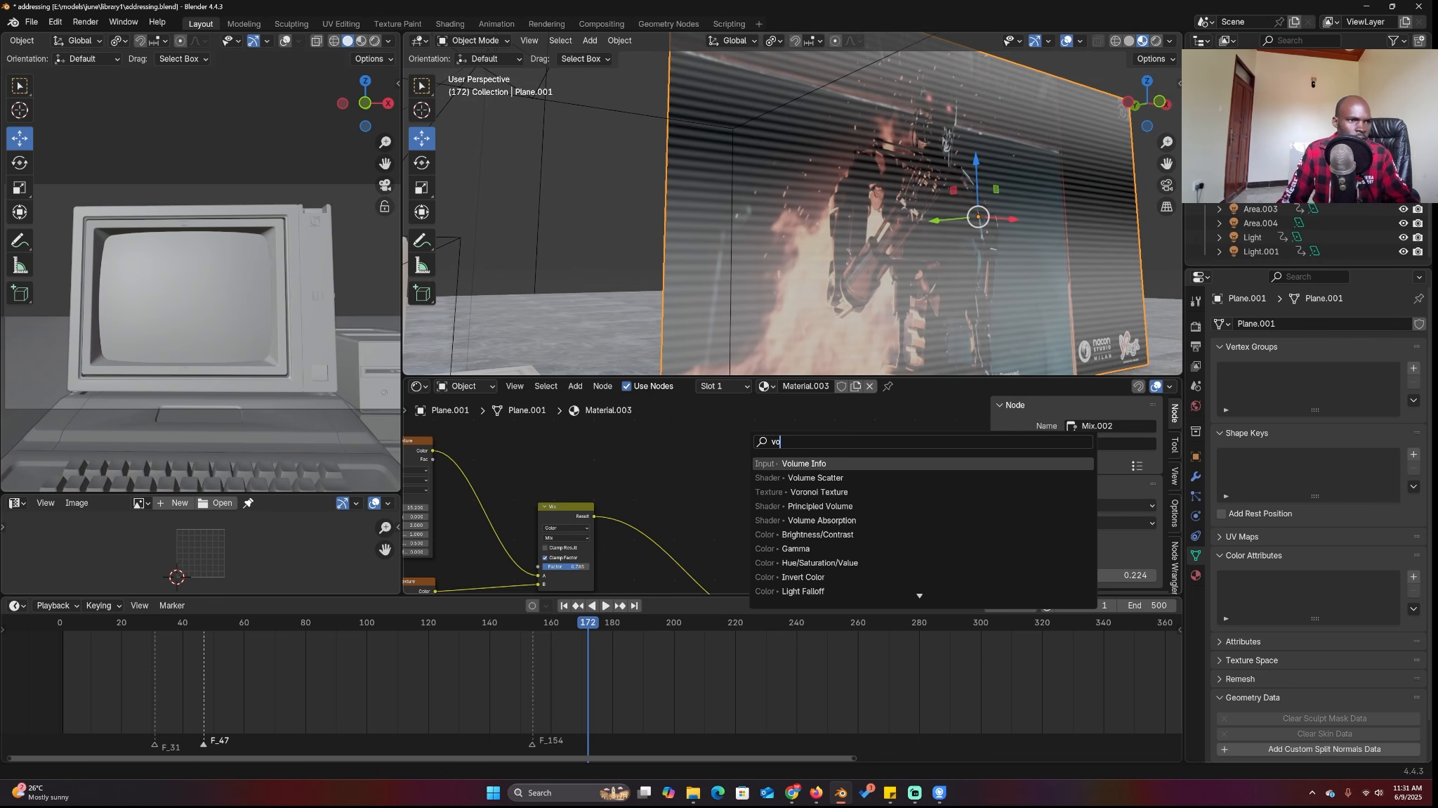
key("Return")
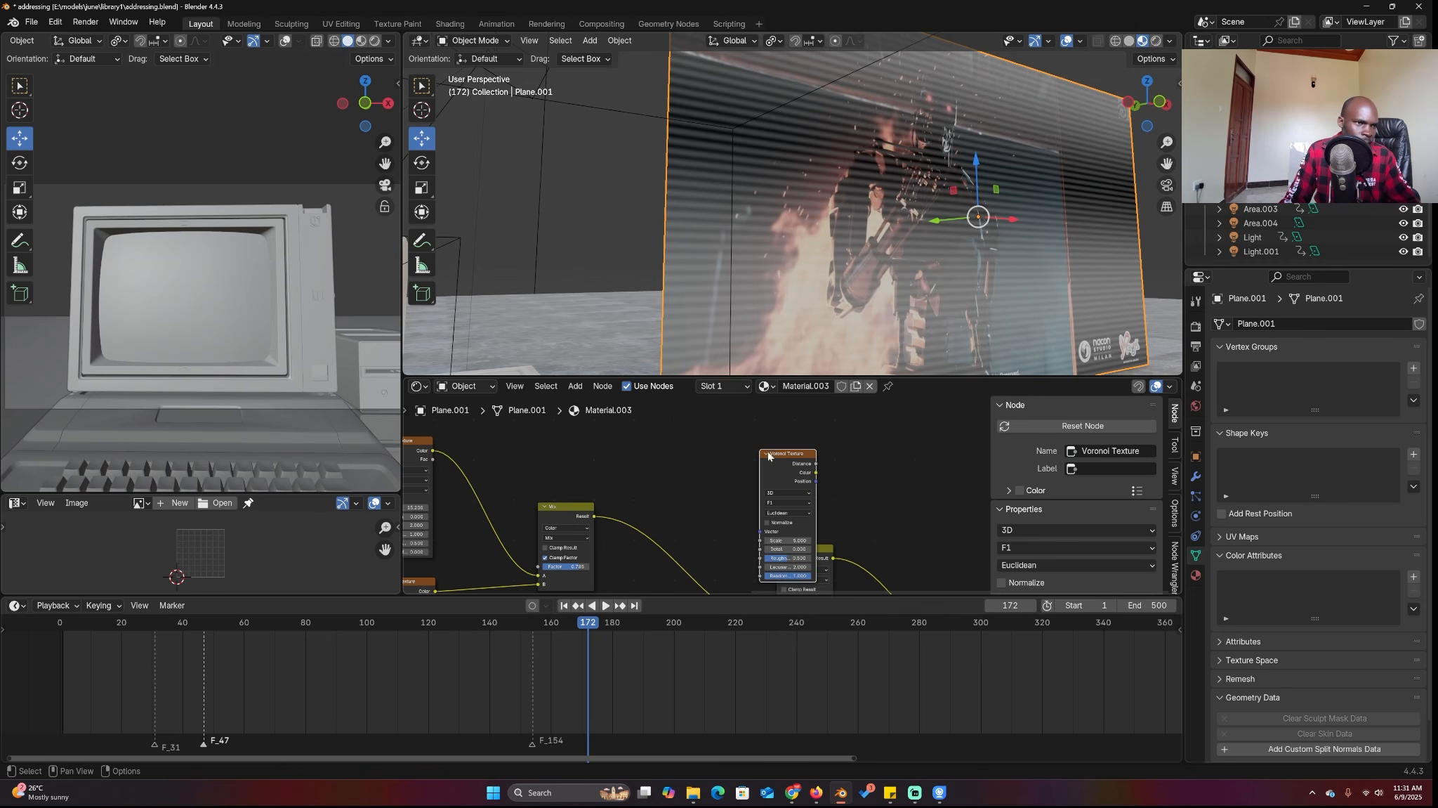
left_click(883, 226)
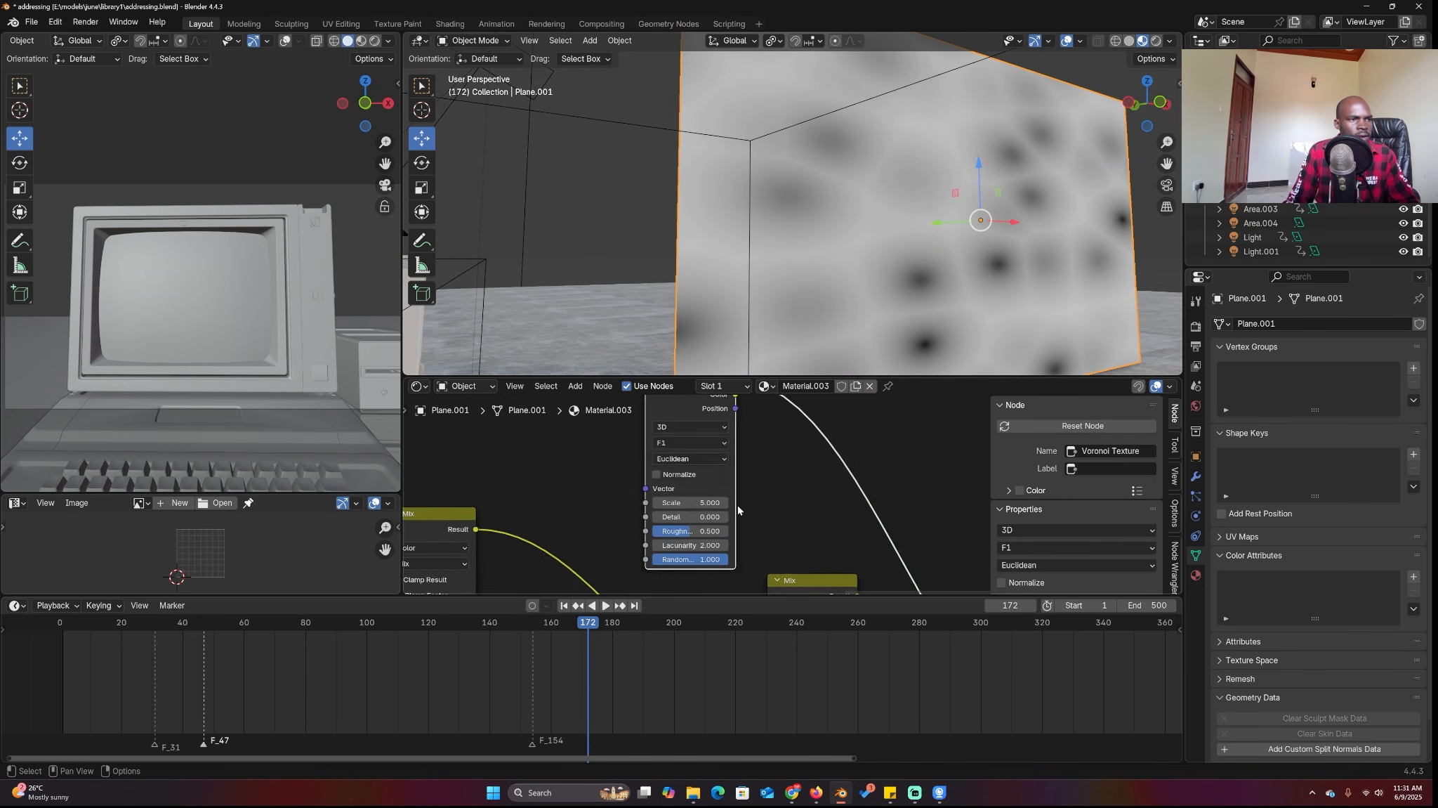
Set the Voronoi Texture's Randomness to 0 and its Scale to 85.5 for a fine regular grid.
scroll(713, 517, "up", 4)
left_click_drag(728, 547, 675, 549)
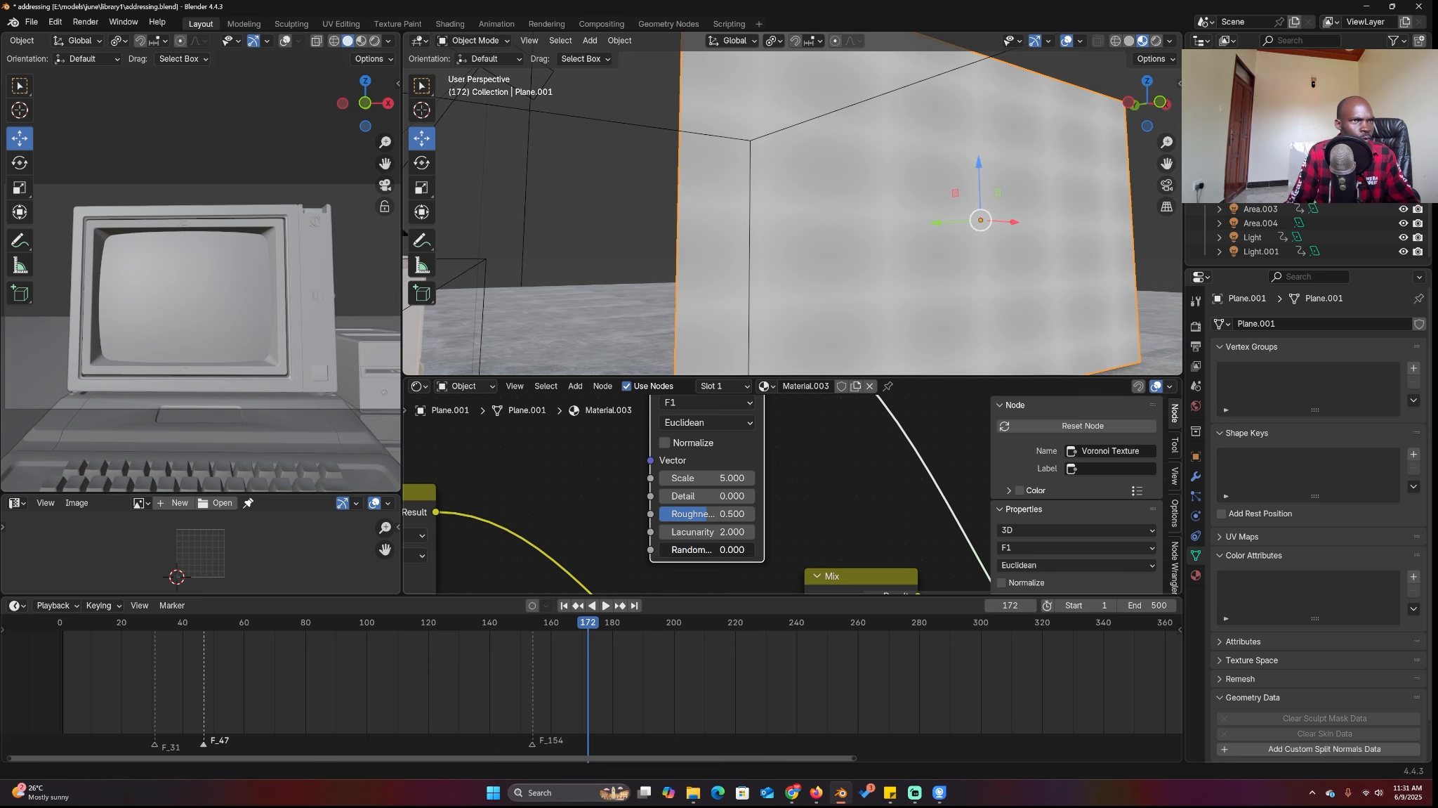
scroll(703, 501, "down", 2)
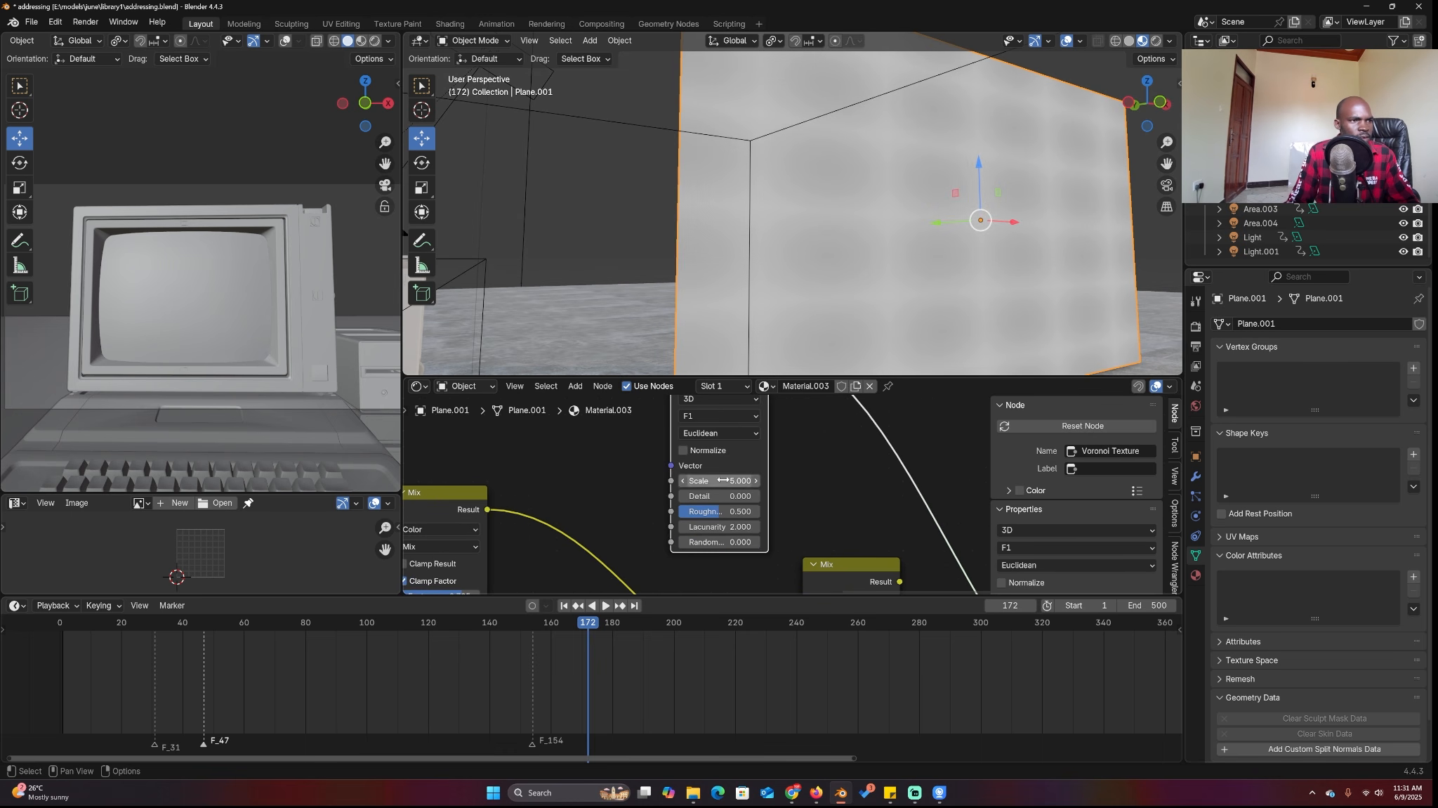
left_click_drag(722, 481, 825, 480)
middle_click_drag(836, 231, 884, 165)
Insert a Color Ramp on the Voronoi Texture's Distance output.
middle_click_drag(885, 397, 868, 448)
key("shift+a")
left_click(829, 444)
type("ra")
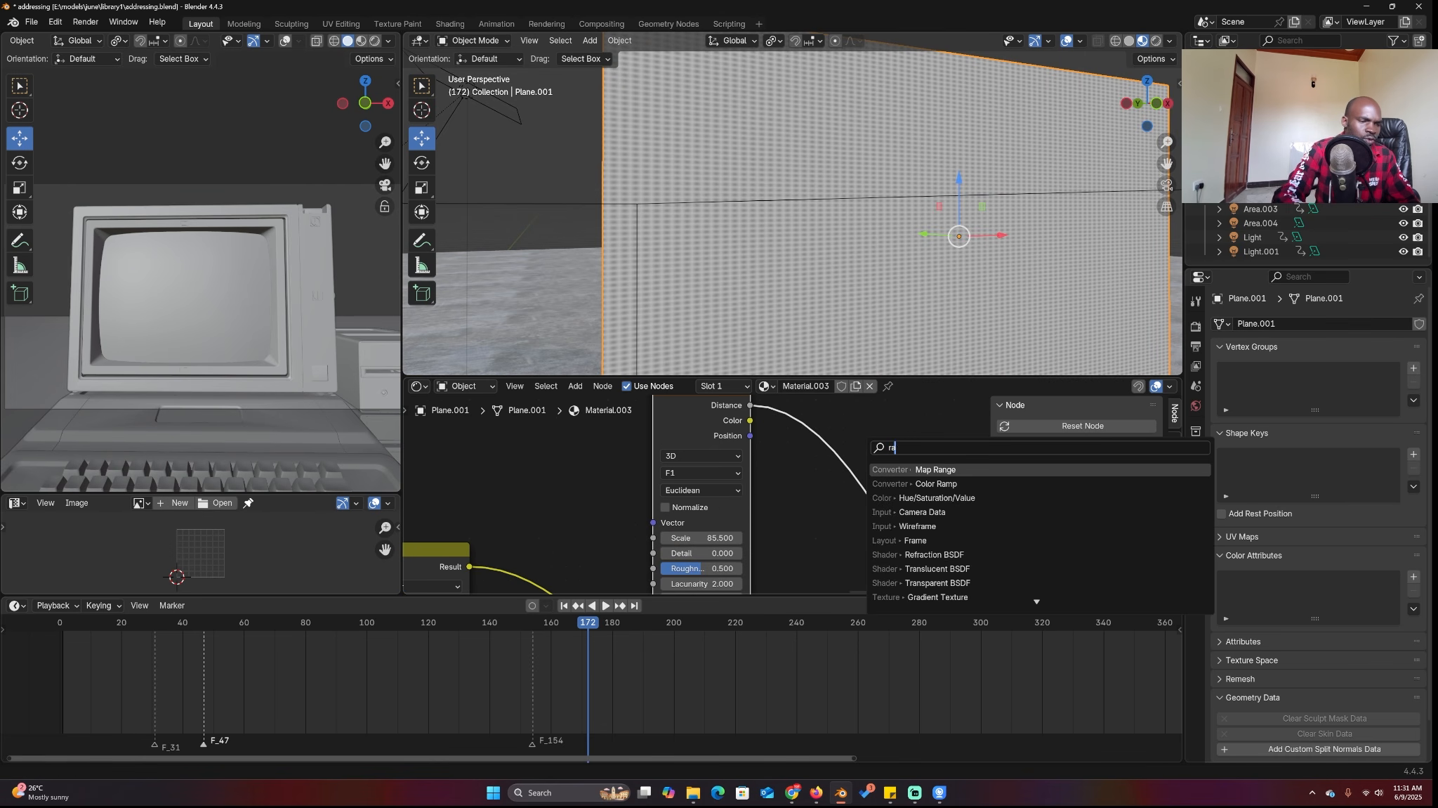
type("mp")
key("Return")
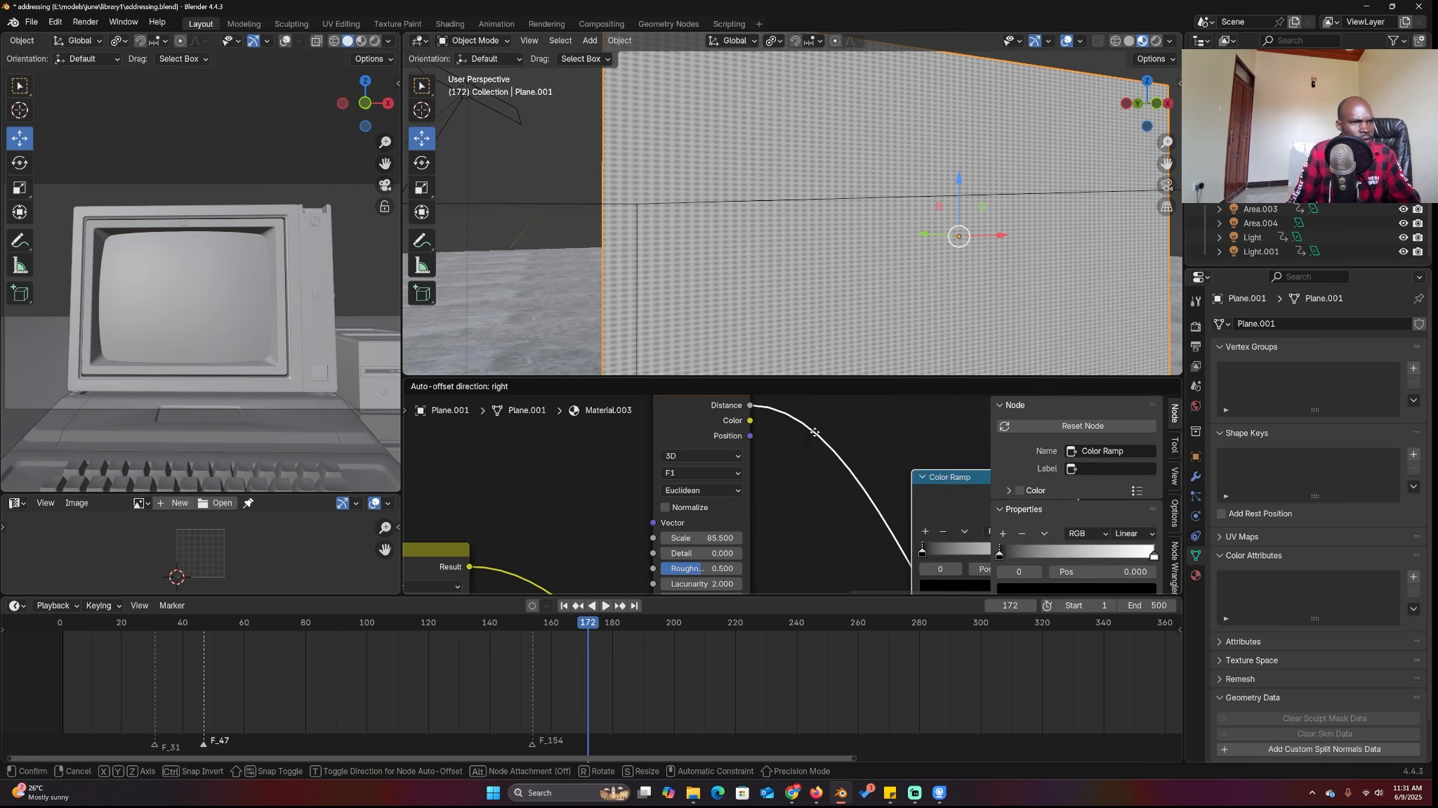
left_click(868, 463)
Set the Color Ramp's black stop to 0.632 and bring the white stop close to it to isolate small dots.
left_click_drag(836, 512, 896, 513)
scroll(971, 177, "down", 5)
scroll(902, 192, "up", 6)
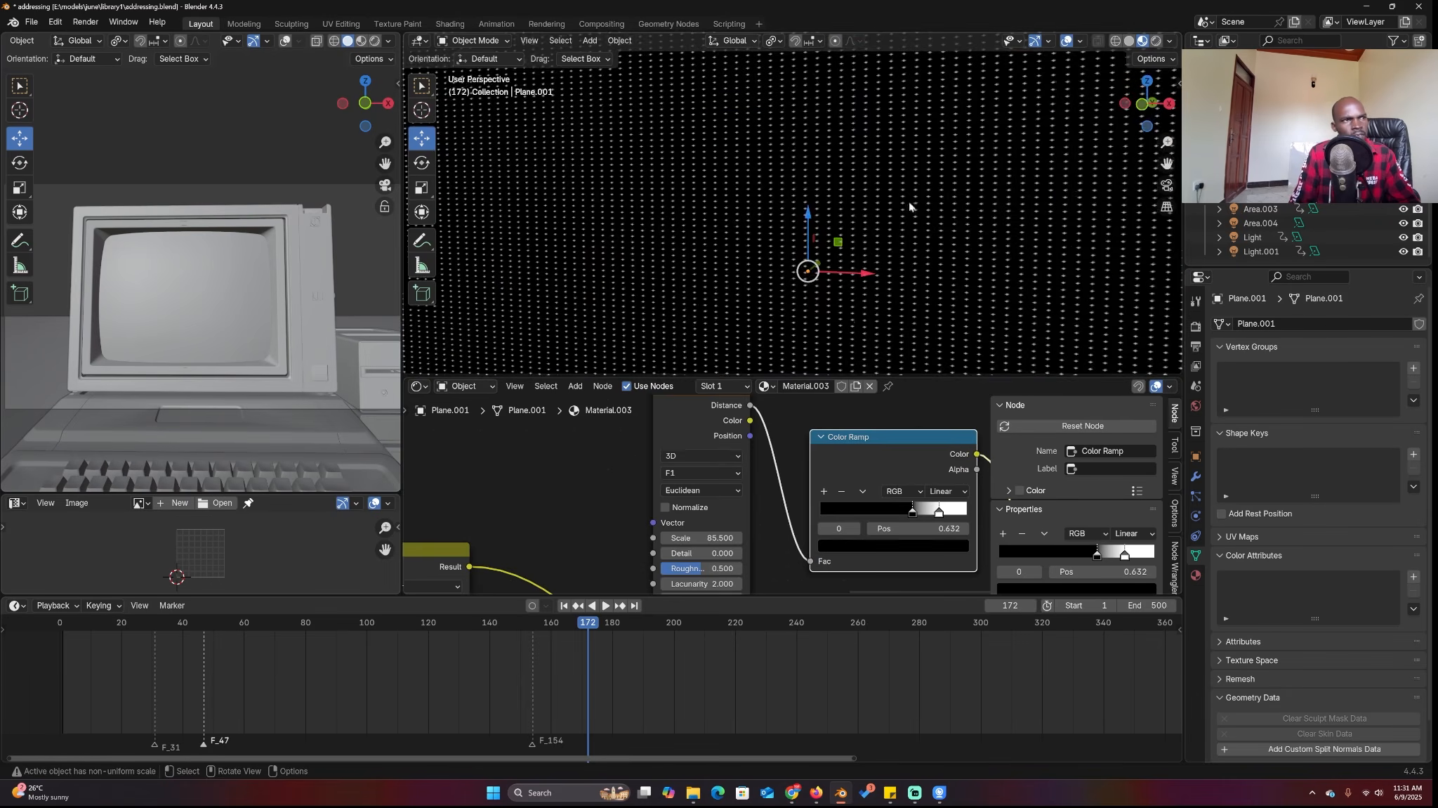
scroll(785, 511, "down", 2)
Insert a Mix Shader before the Material Output to combine the Color Ramp dots with the Principled BSDF.
middle_click_drag(746, 479, 700, 405)
scroll(825, 642, "down", 6)
scroll(825, 529, "down", 4)
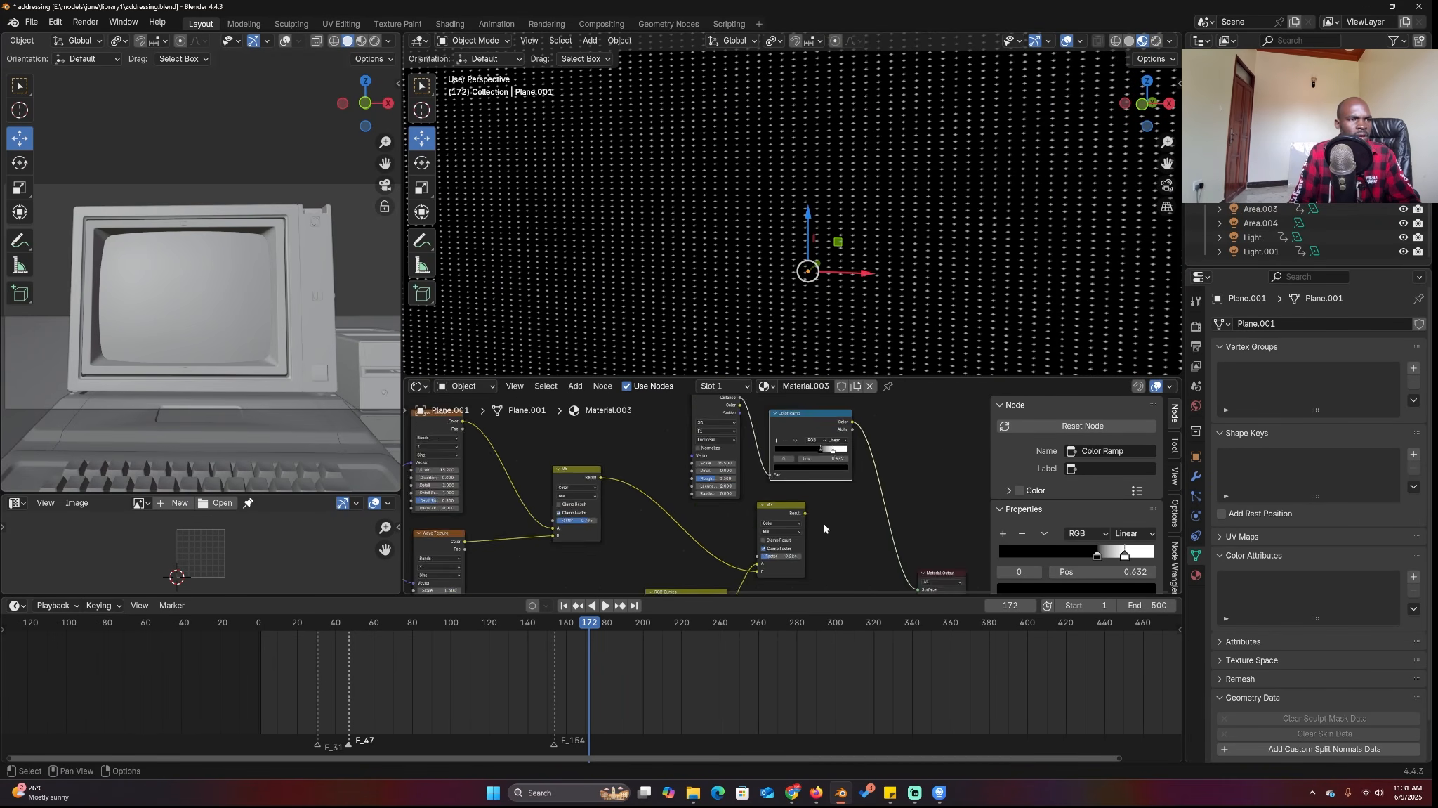
middle_click_drag(826, 529, 648, 440)
left_click_drag(782, 494, 947, 457)
mouse_move(773, 451)
middle_mouse_down()
mouse_move(789, 505)
mouse_move(763, 468)
middle_mouse_up()
key("shift+a")
type("mix")
key("Return")
left_click(841, 460)
left_click_drag(822, 565, 846, 494)
Add an Emission node feeding the Mix Shader's first shader input.
middle_click_drag(731, 474, 754, 529)
key("shift+a")
left_click(762, 500)
type("e")
key("Return")
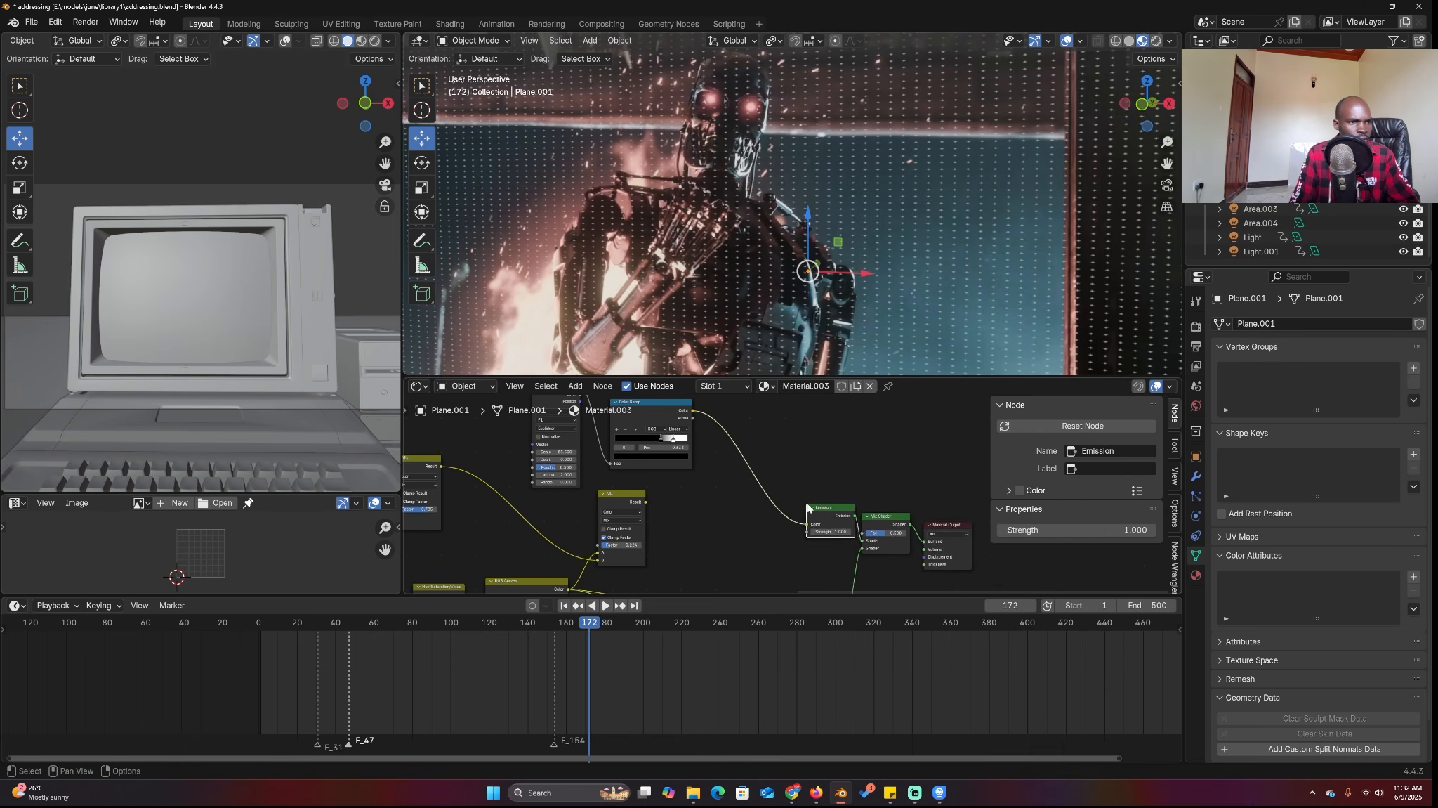
left_click(807, 548)
Connect the Color Ramp's Color to the Mix Shader's factor and set the Emission color to light blue.
left_click_drag(676, 396, 785, 560)
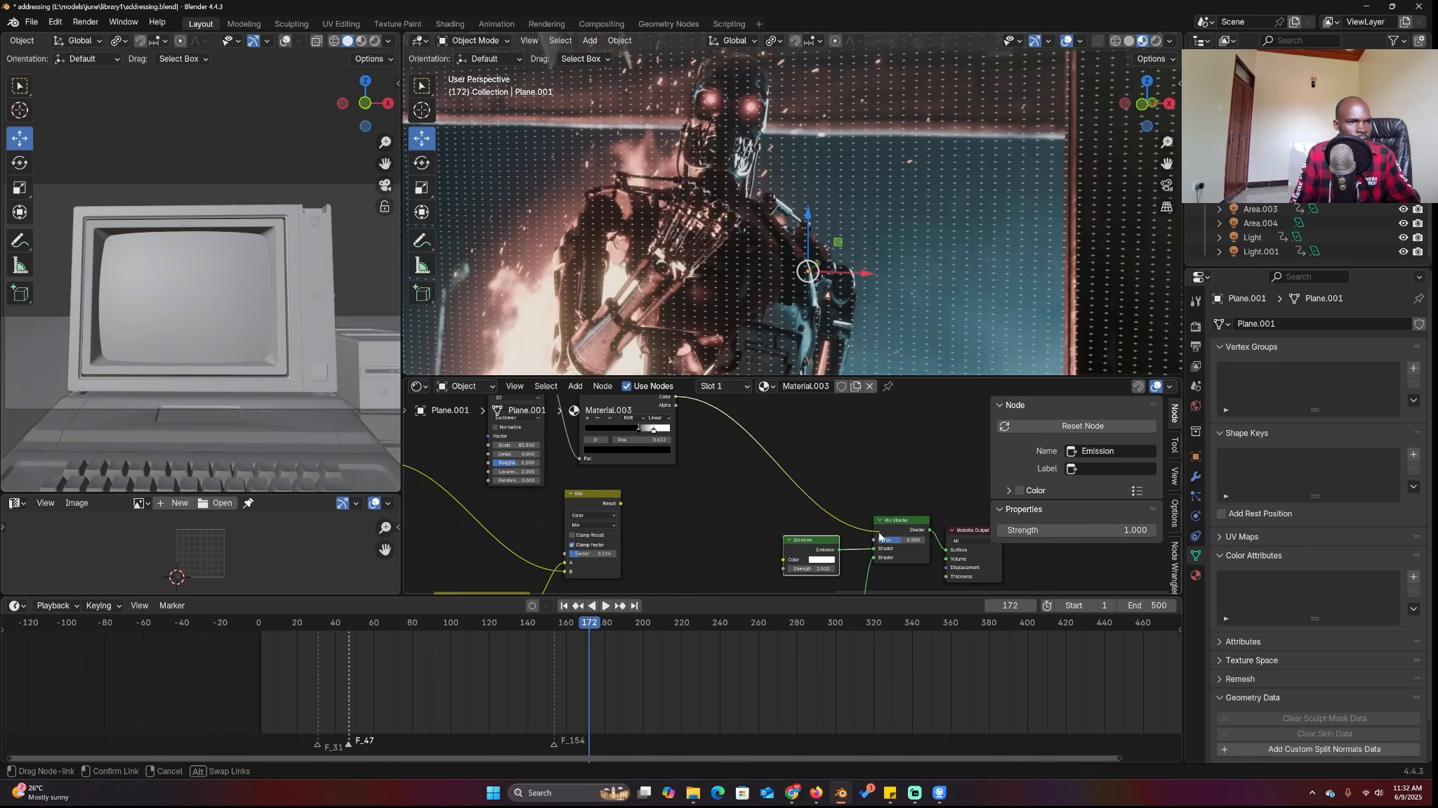
left_click_drag(879, 536, 875, 538)
left_click(827, 561)
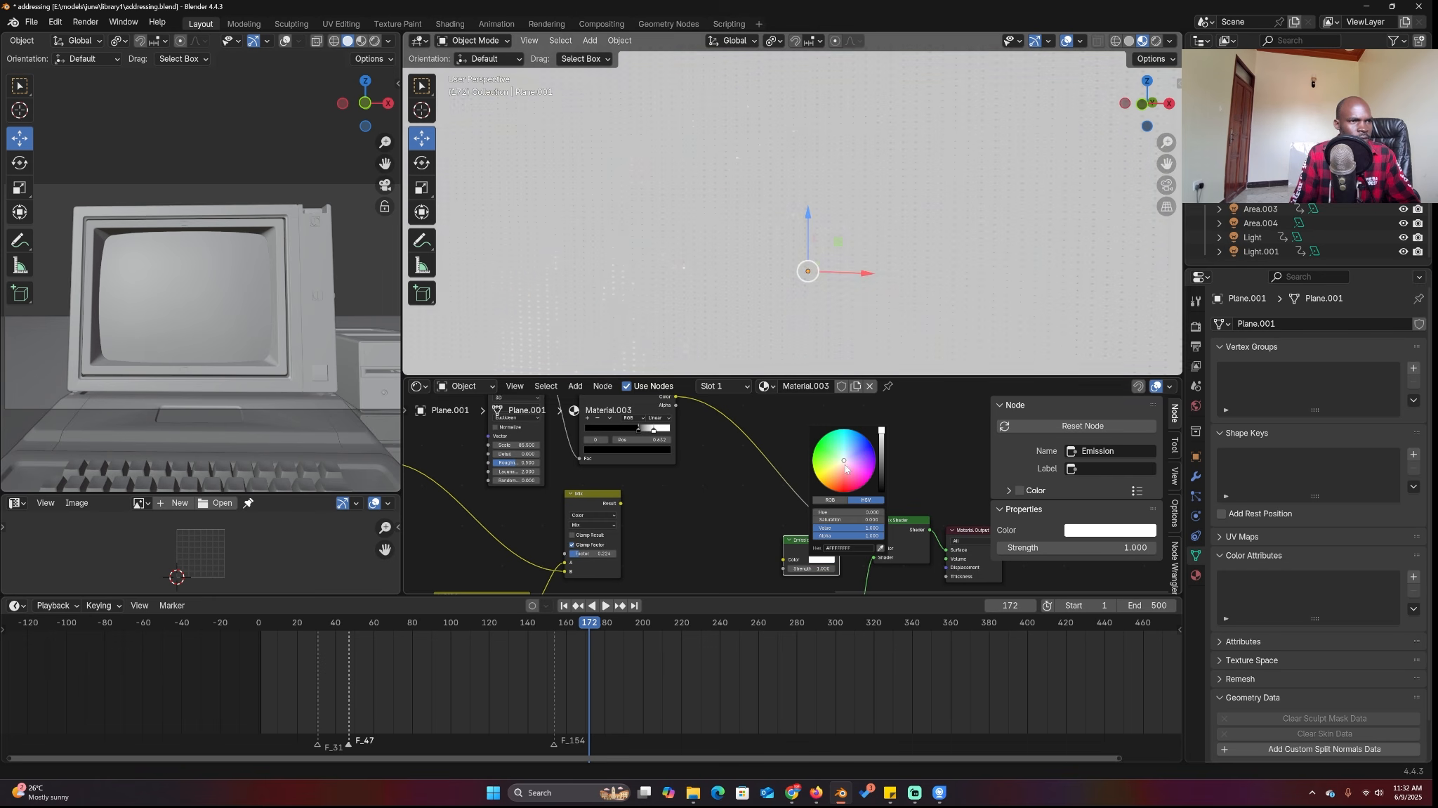
left_click_drag(847, 469, 850, 454)
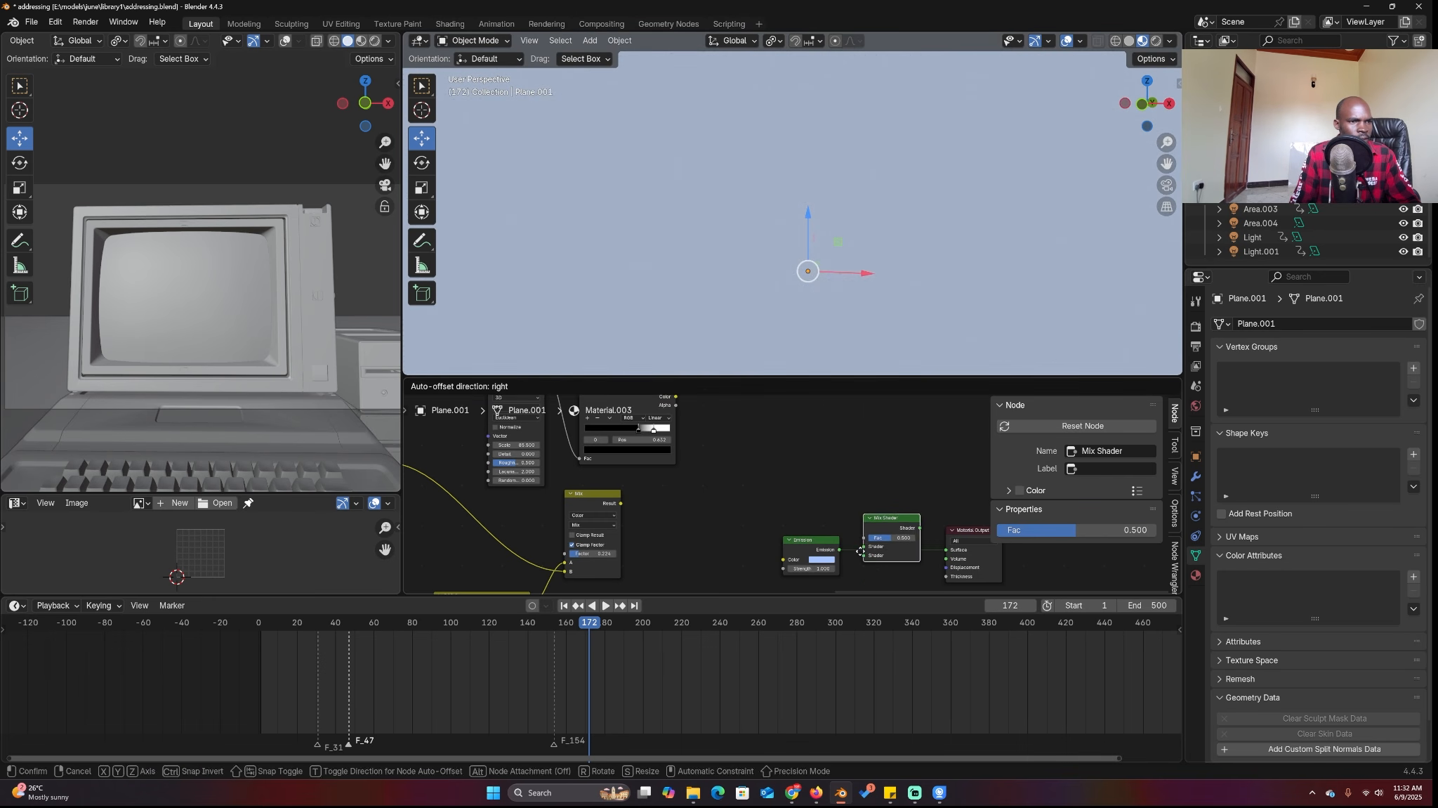
Rewire the Mix Shader with the Principled BSDF in the first shader input, Emission in the second and the Color Ramp as factor.
left_click(901, 522)
scroll(887, 573, "down", 1)
middle_click_drag(887, 572, 858, 520)
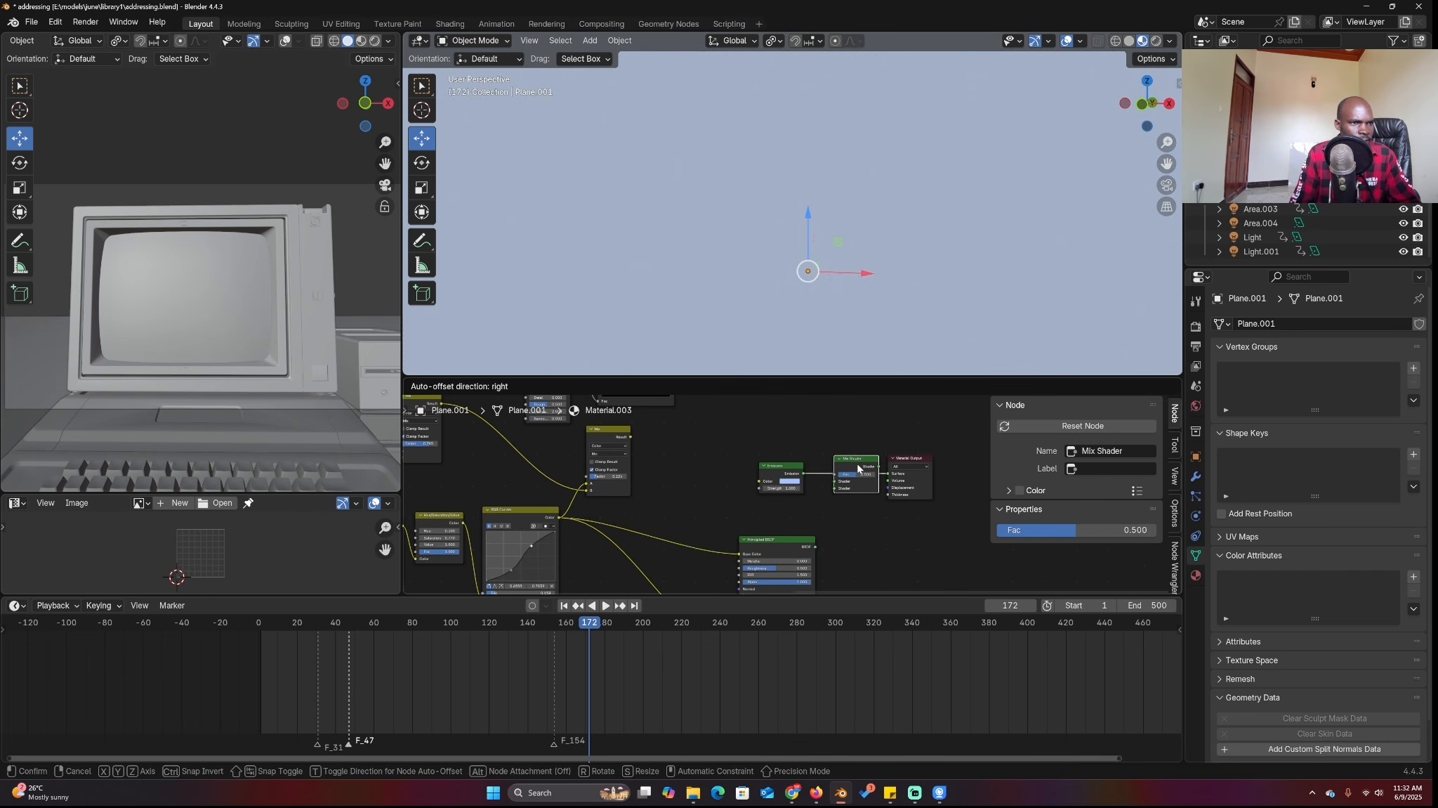
left_click_drag(817, 541, 837, 496)
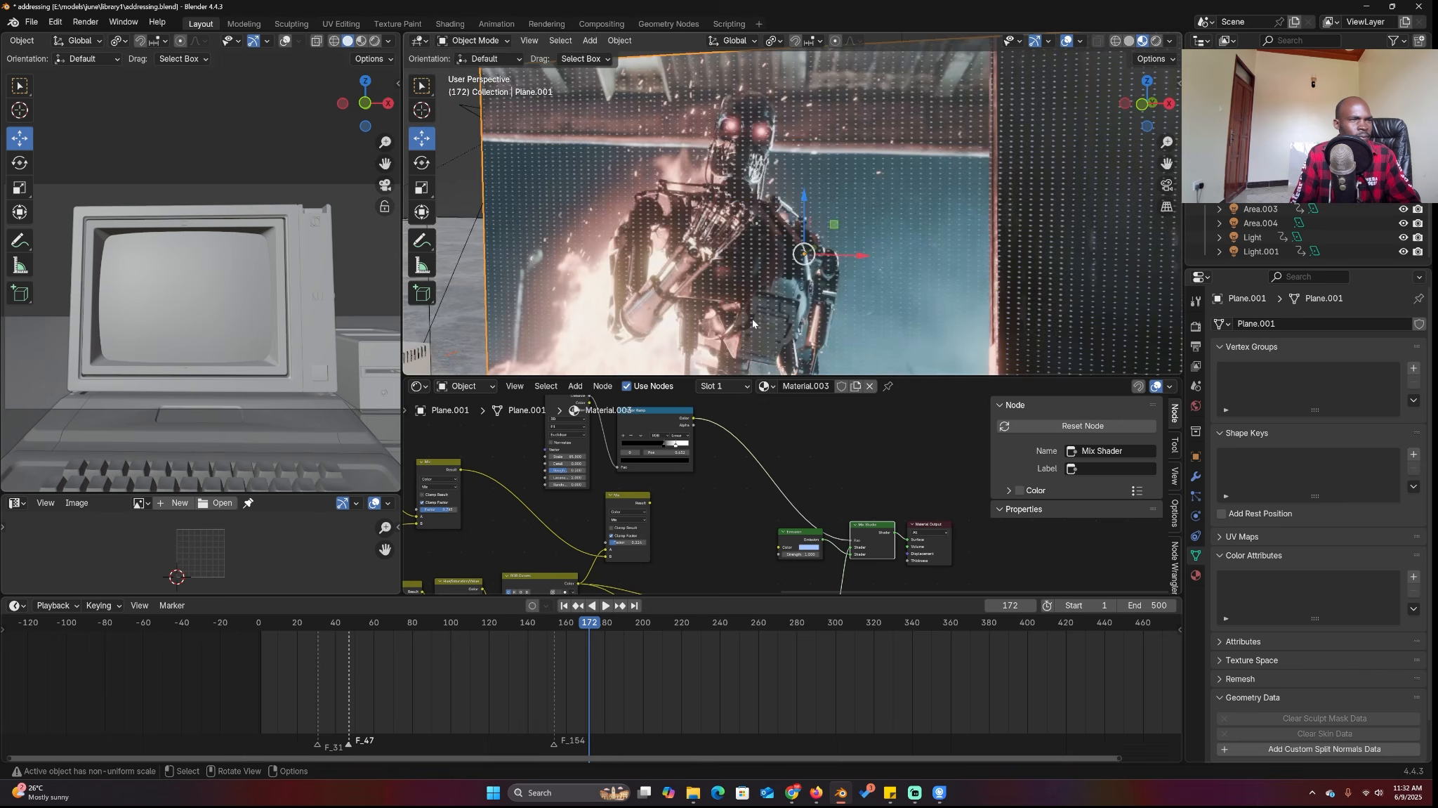
Play the animation to examine the glowing dot grid over the video.
middle_click_drag(729, 224, 847, 319)
scroll(851, 312, "down", 5)
scroll(875, 313, "up", 4)
key("space")
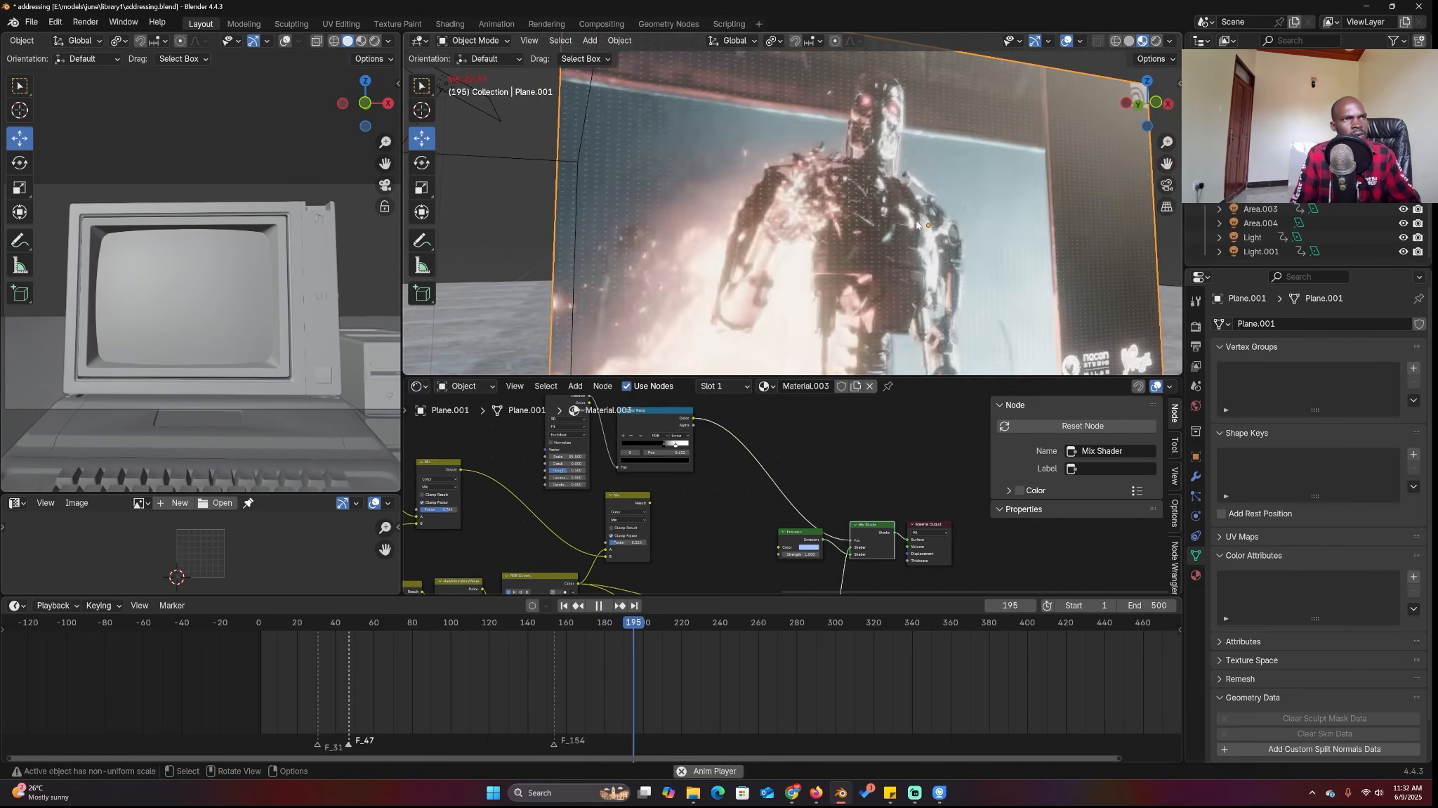
key("space")
Set the Color Ramp's black stop to 0.129 and preview the ramp alone on the plane.
middle_click_drag(643, 430, 705, 483)
scroll(705, 483, "up", 4)
left_click(705, 483)
scroll(796, 456, "up", 2)
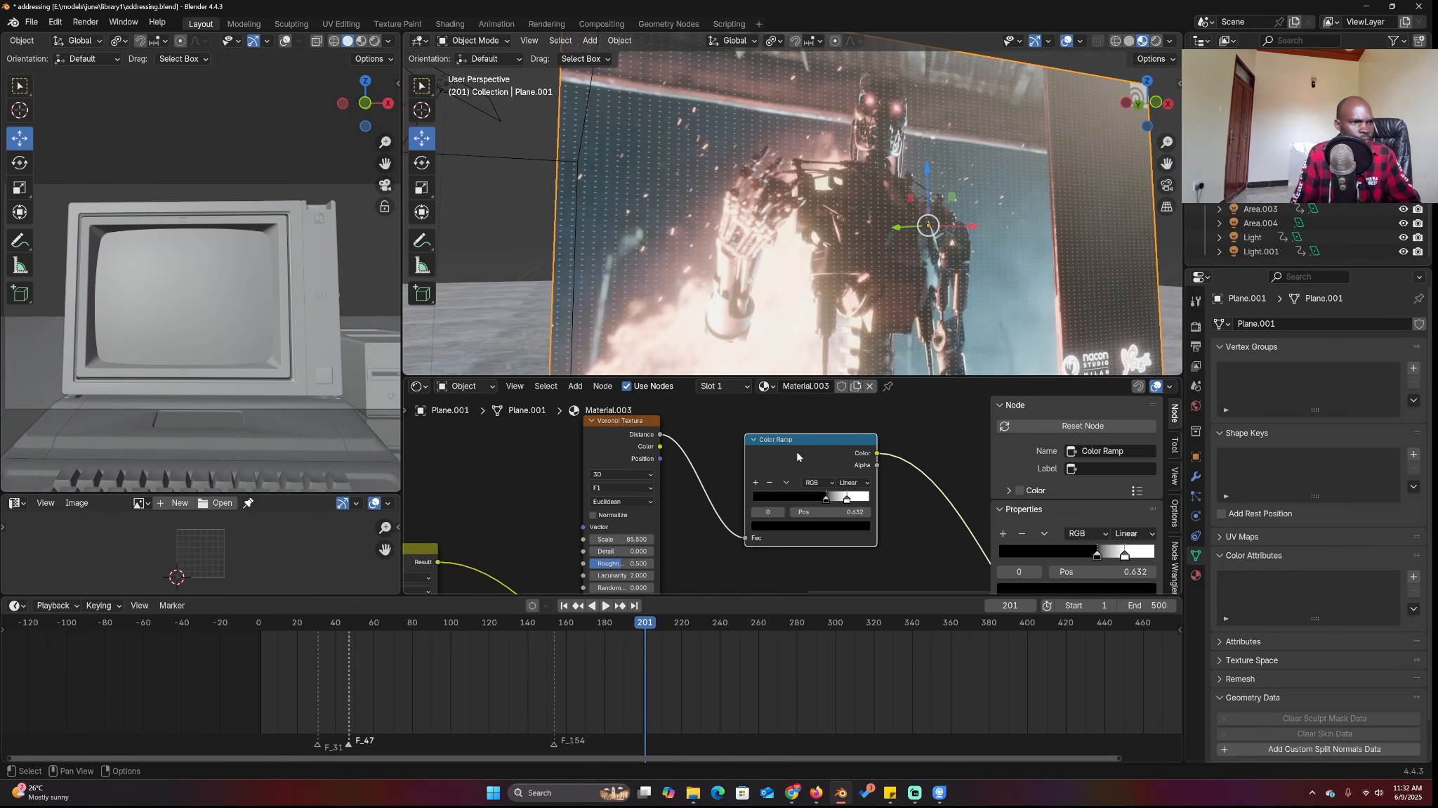
left_click_drag(824, 500, 767, 501)
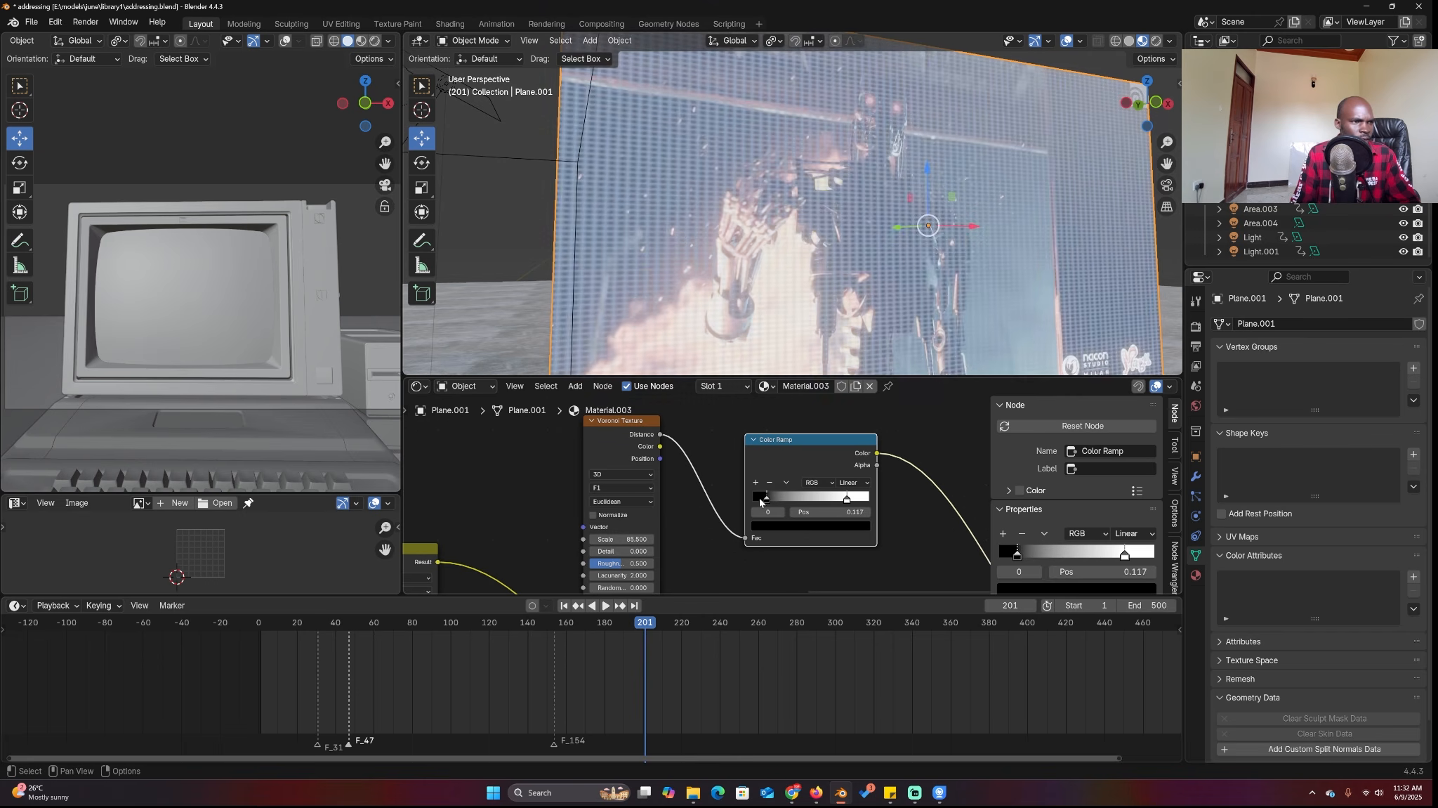
left_click(813, 448, "ctrl+shift")
scroll(645, 483, "up", 1)
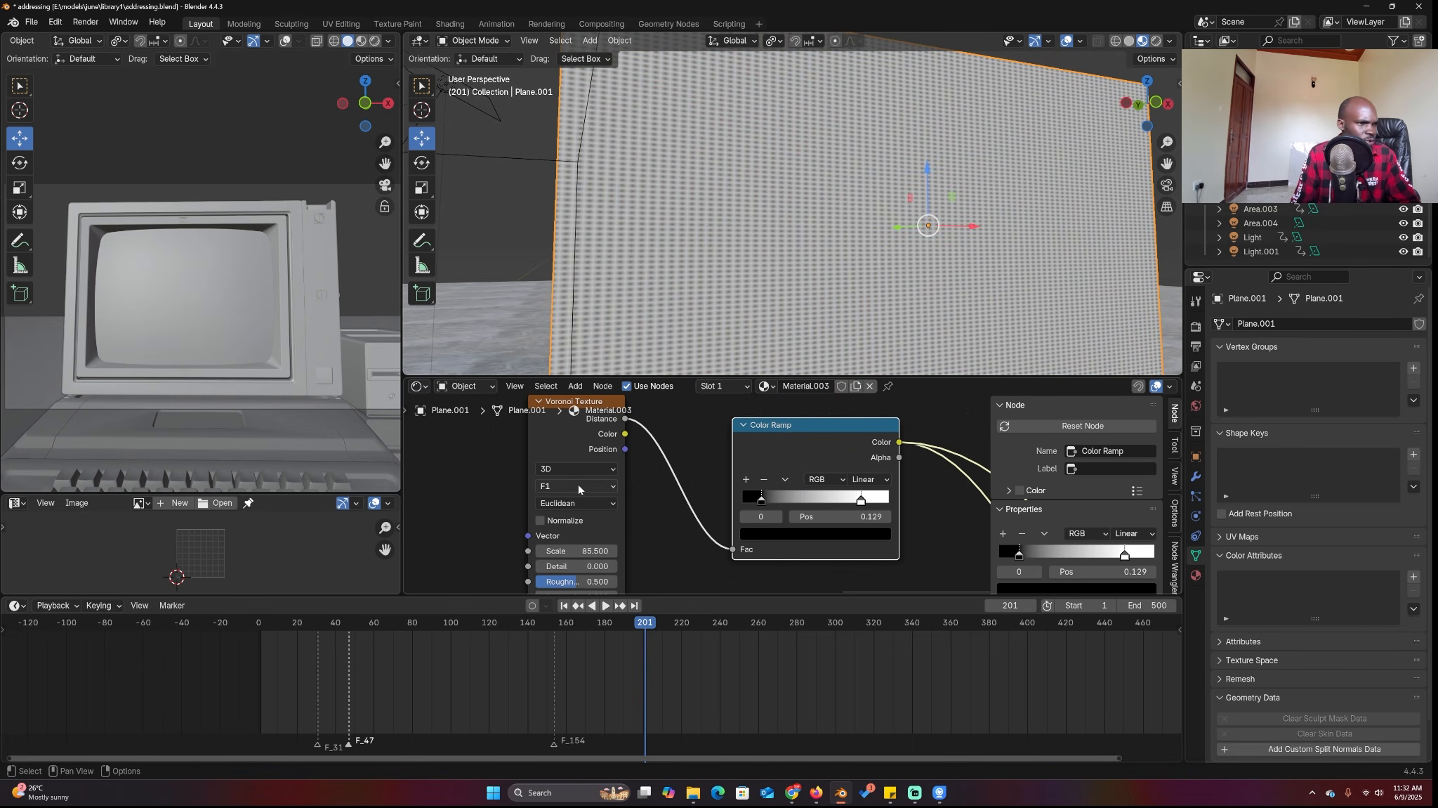
Try the Manhattan metric on the Voronoi Texture, settle on Chebychev and inspect the grid up close.
left_click(579, 503)
left_click(583, 552)
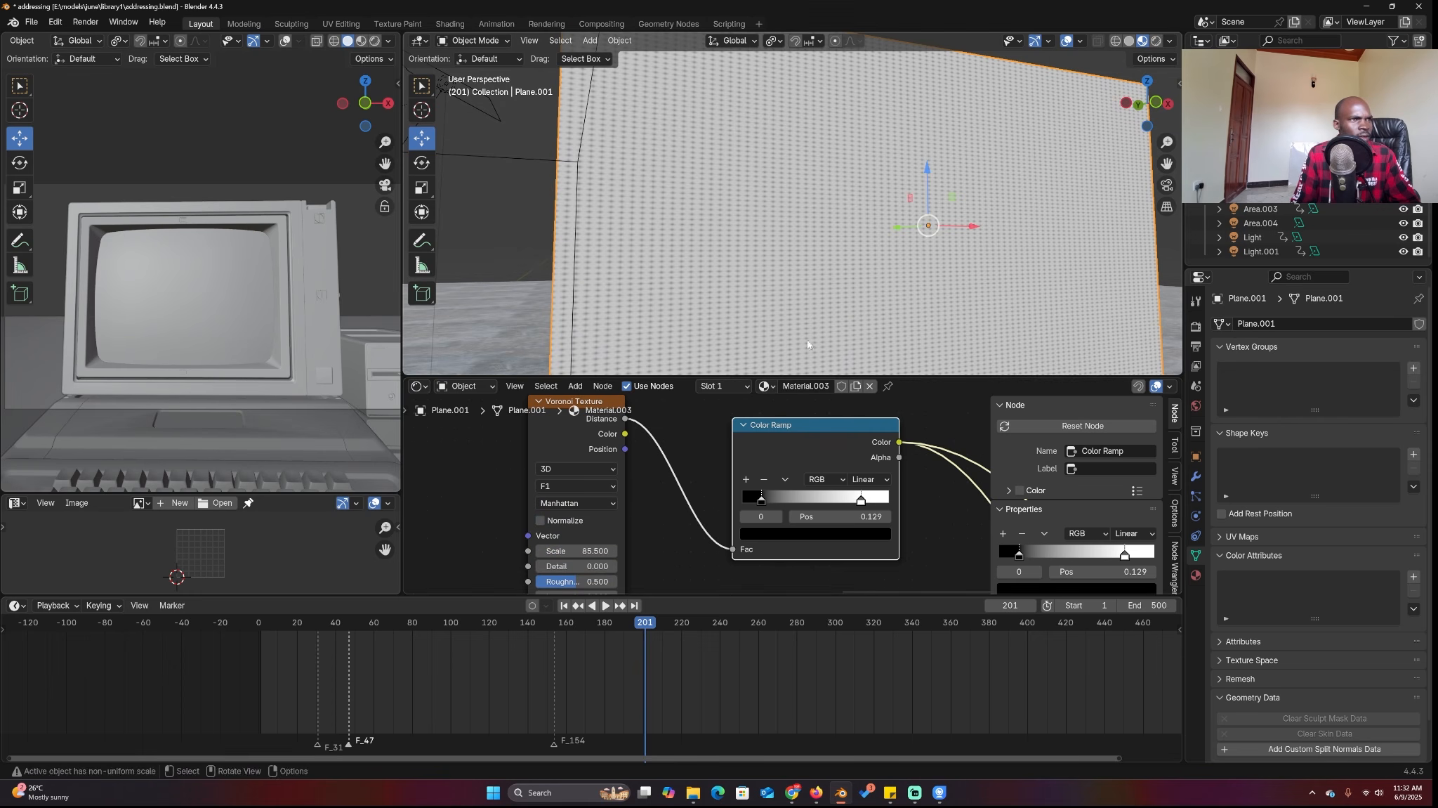
left_click(577, 503)
left_click(576, 568)
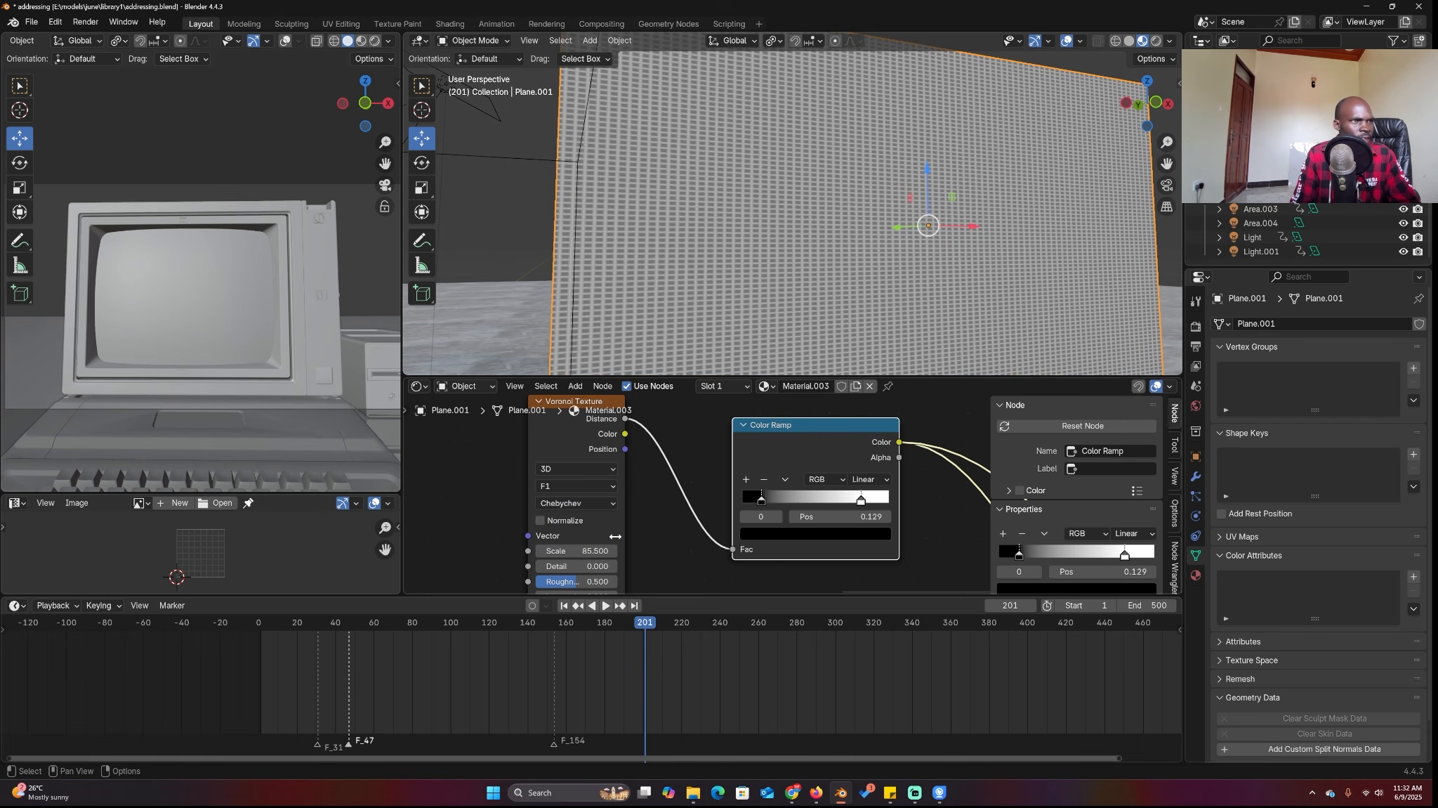
scroll(878, 202, "up", 4)
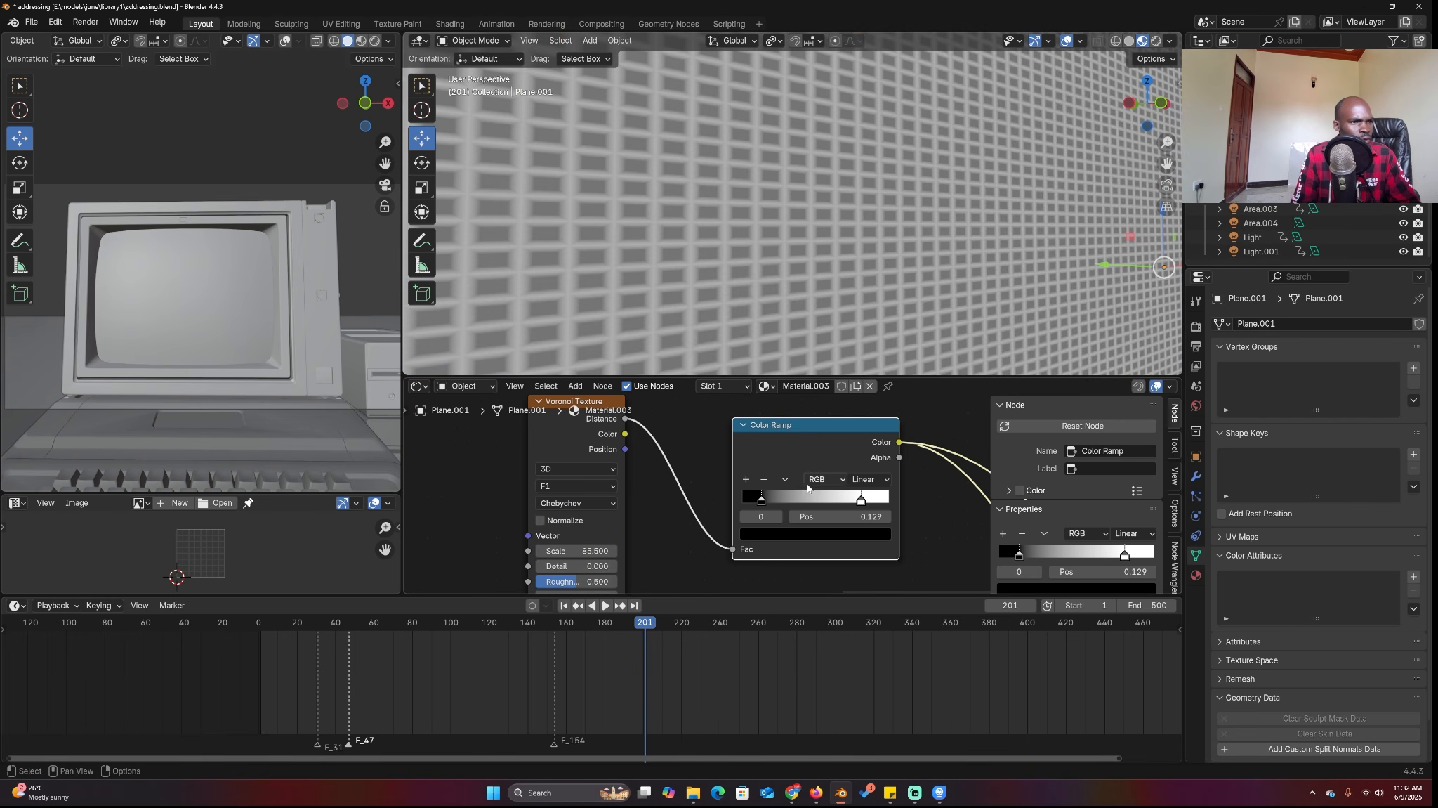
Move the Color Ramp's black stop to 0.428 and set the Voronoi Texture's Randomness to 0.456.
left_click_drag(775, 500, 813, 496)
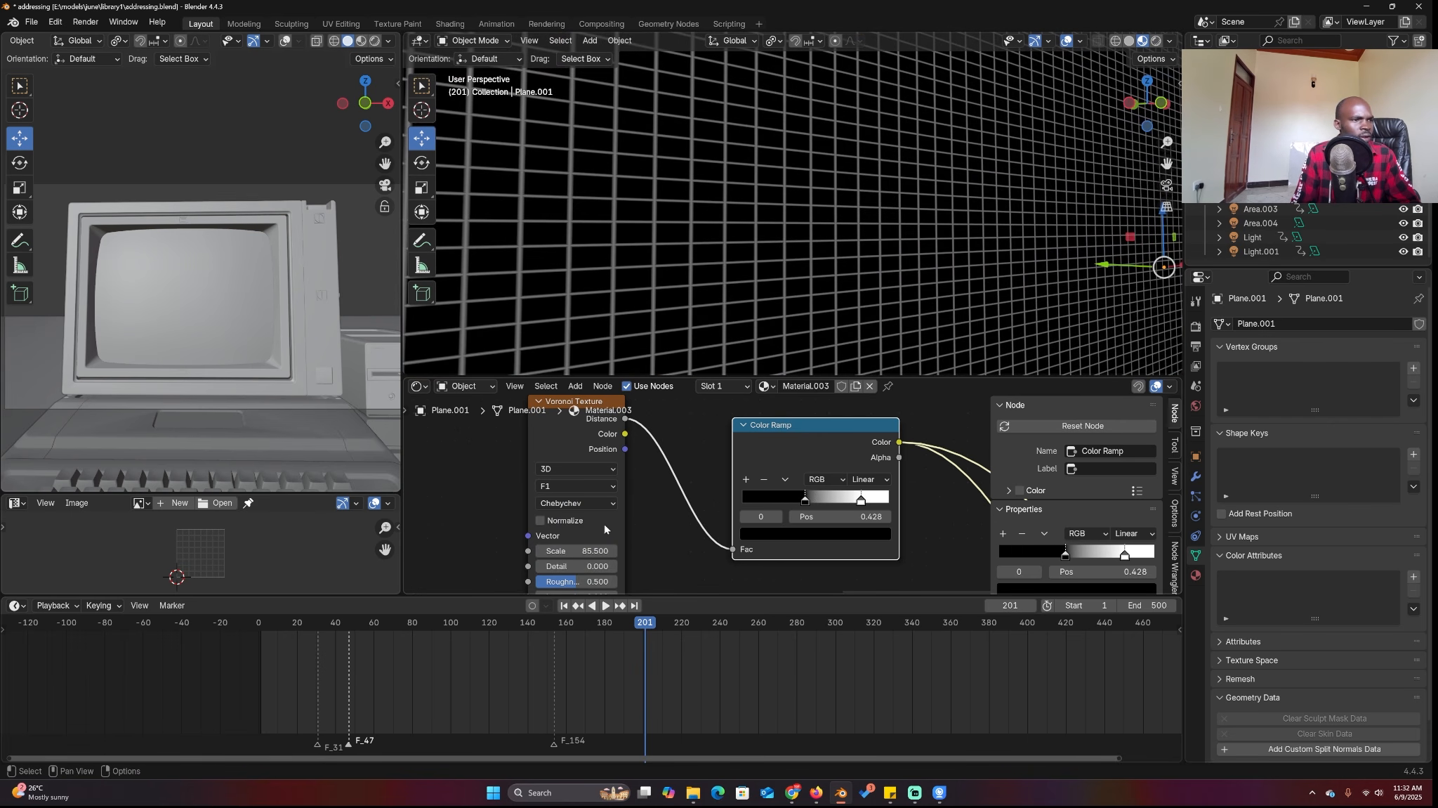
middle_click_drag(605, 528, 669, 469)
left_click_drag(633, 558, 683, 558)
scroll(794, 267, "down", 6)
mouse_move(794, 267)
middle_mouse_down()
mouse_move(734, 263)
mouse_move(790, 281)
middle_mouse_up()
middle_click_drag(669, 494, 749, 509)
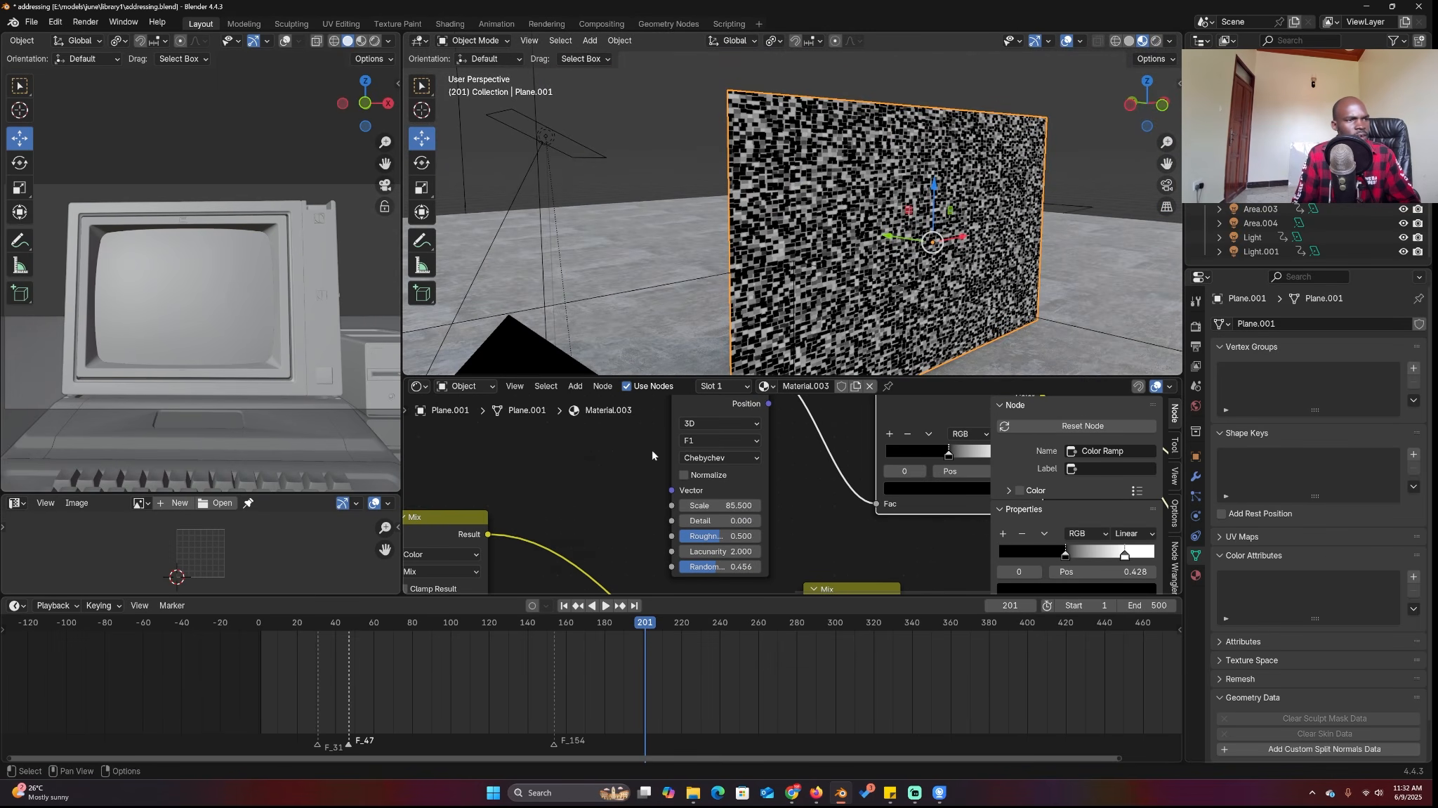
Add Texture Coordinate and Mapping nodes feeding the Voronoi Texture's Vector input.
key("shift+a")
left_click(592, 392)
middle_click_drag(613, 451, 610, 466)
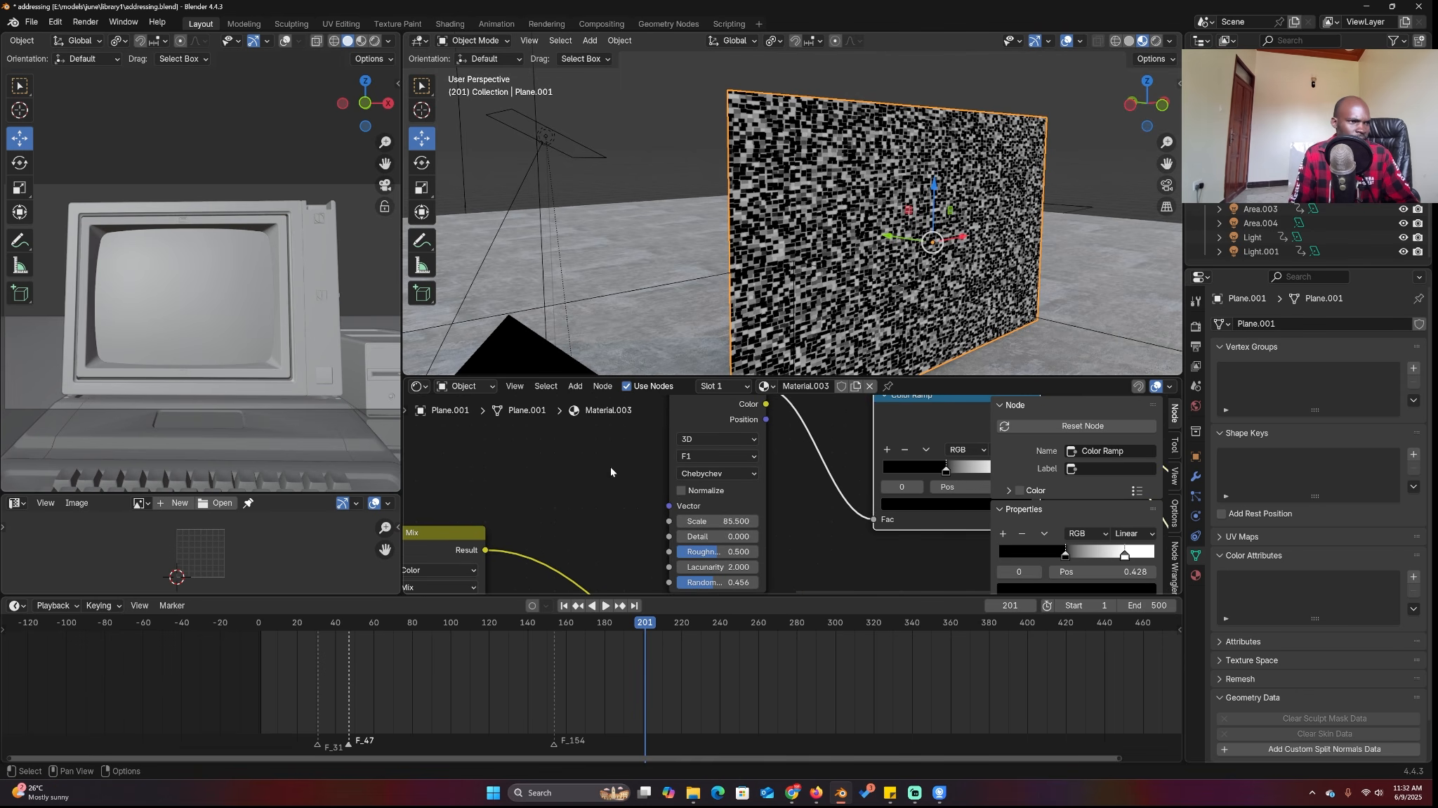
left_click(717, 412)
key("ctrl+t")
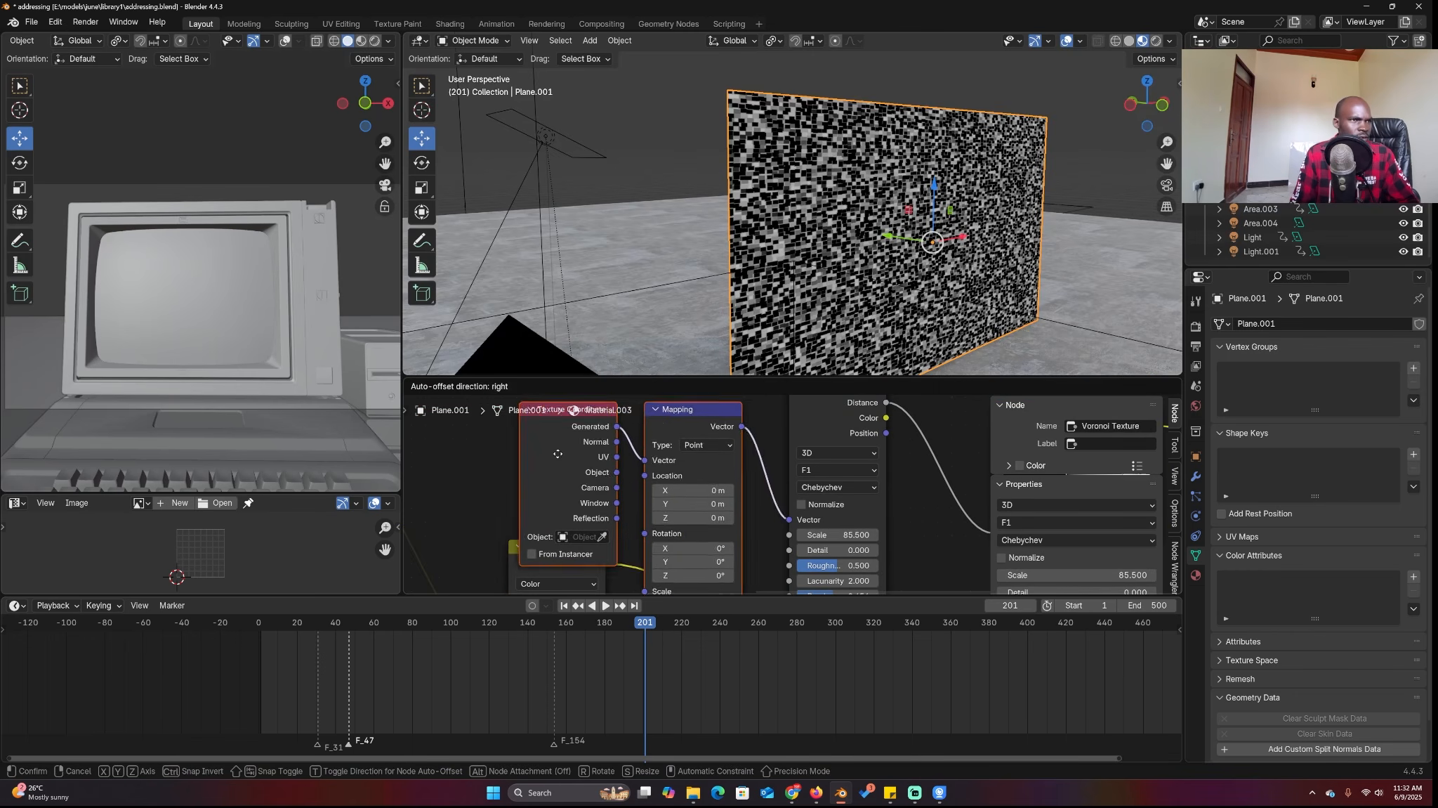
middle_click_drag(608, 475, 608, 441)
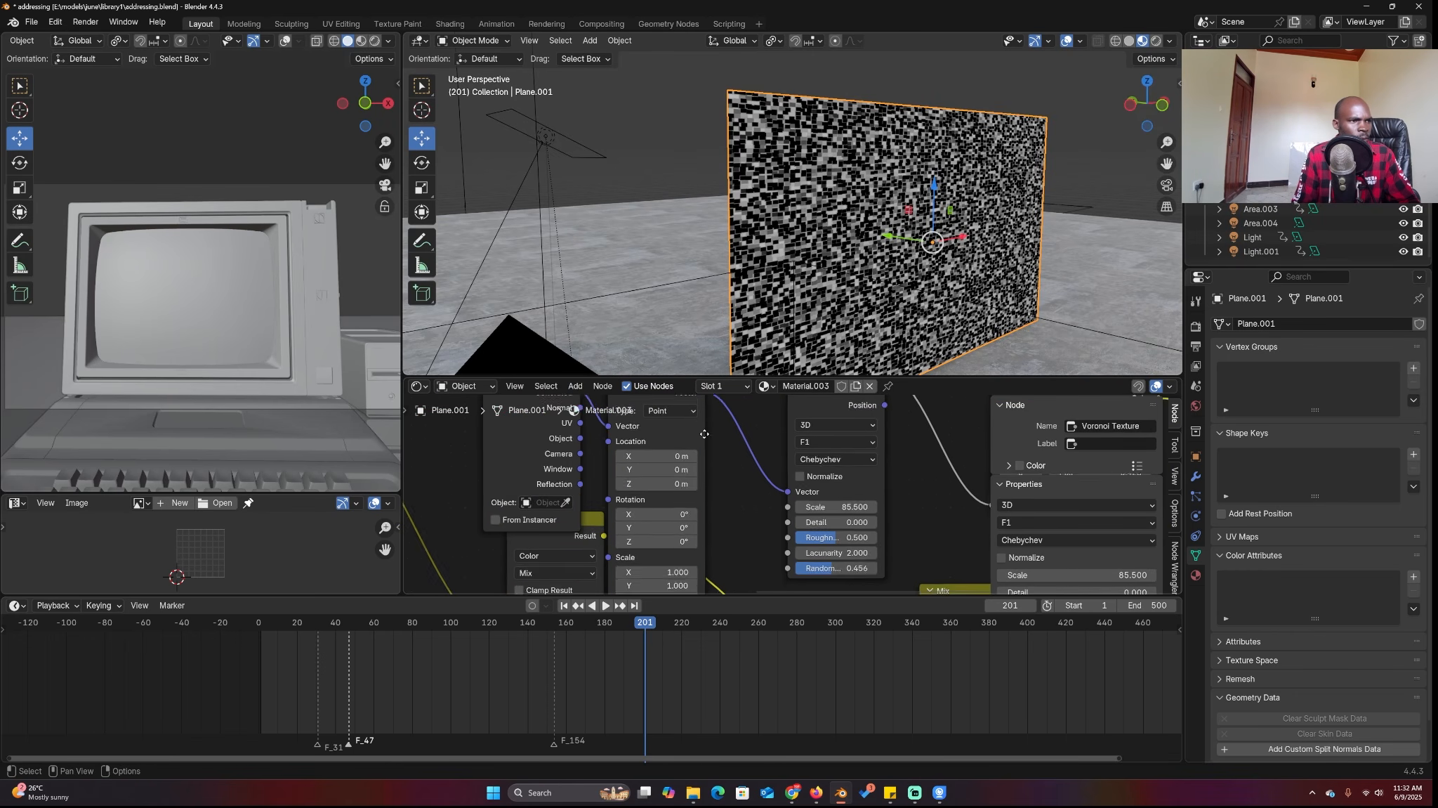
Drive the Mapping node's Z location with #frame/10 and play the animation briefly to check the pattern's motion.
mouse_move(657, 477)
left_mouse_down()
mouse_move(684, 477)
mouse_move(673, 478)
left_mouse_up()
middle_click_drag(673, 478, 672, 493)
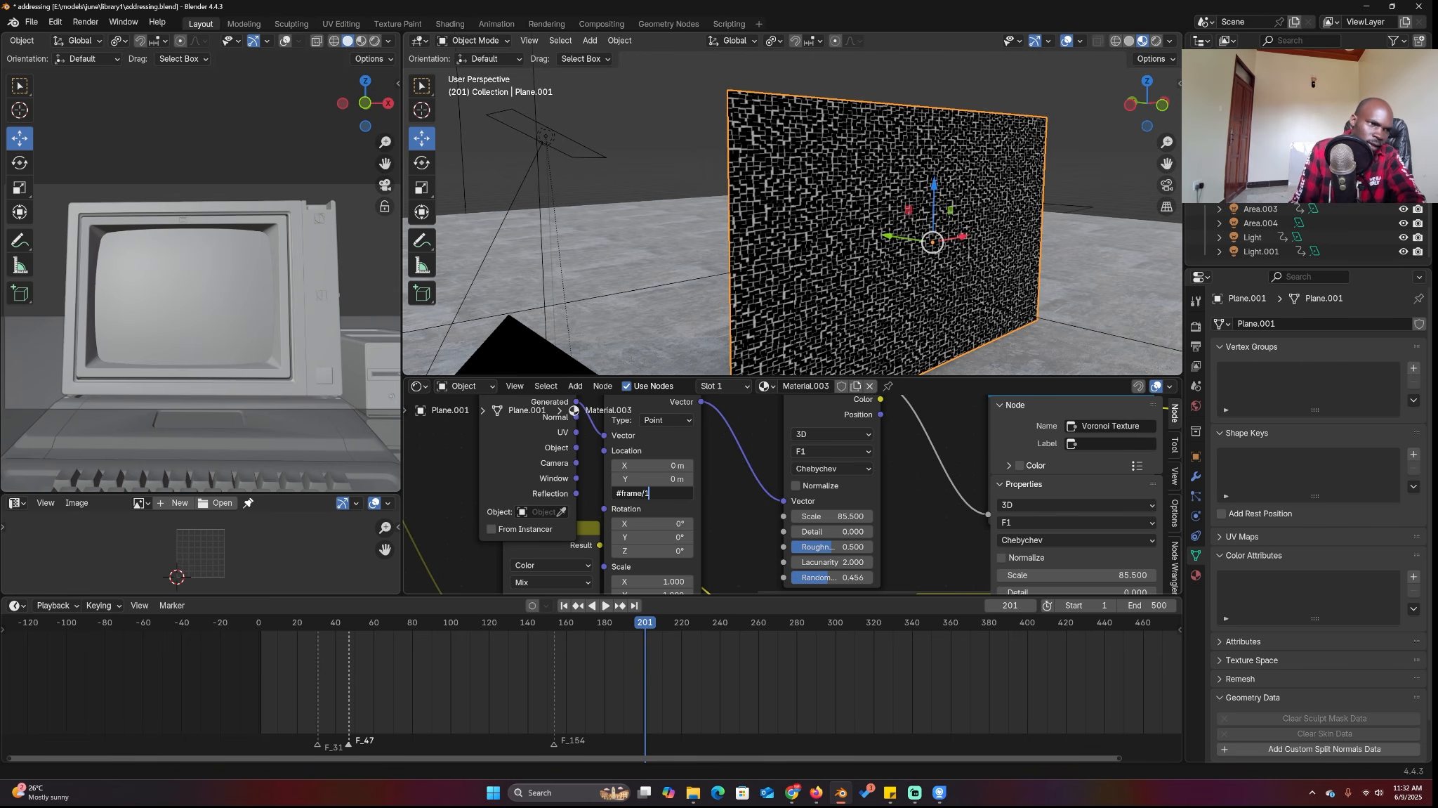
type("0")
key("Return")
key("space")
scroll(809, 470, "up", 2)
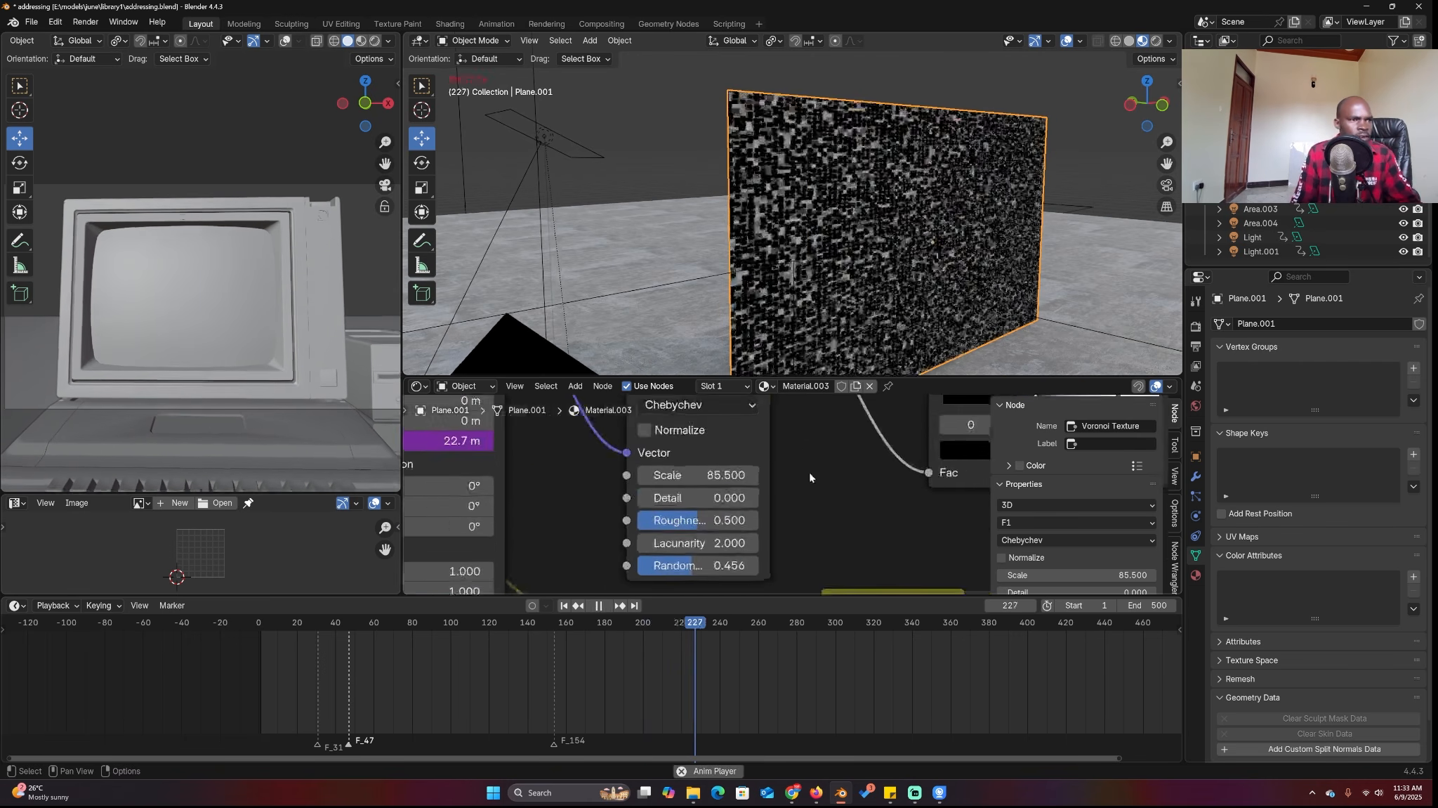
key("space")
Move the Color Ramp's black stop to 0.007 and check the brighter pattern across the plane.
middle_click_drag(809, 470, 635, 533)
left_click_drag(819, 460, 713, 457)
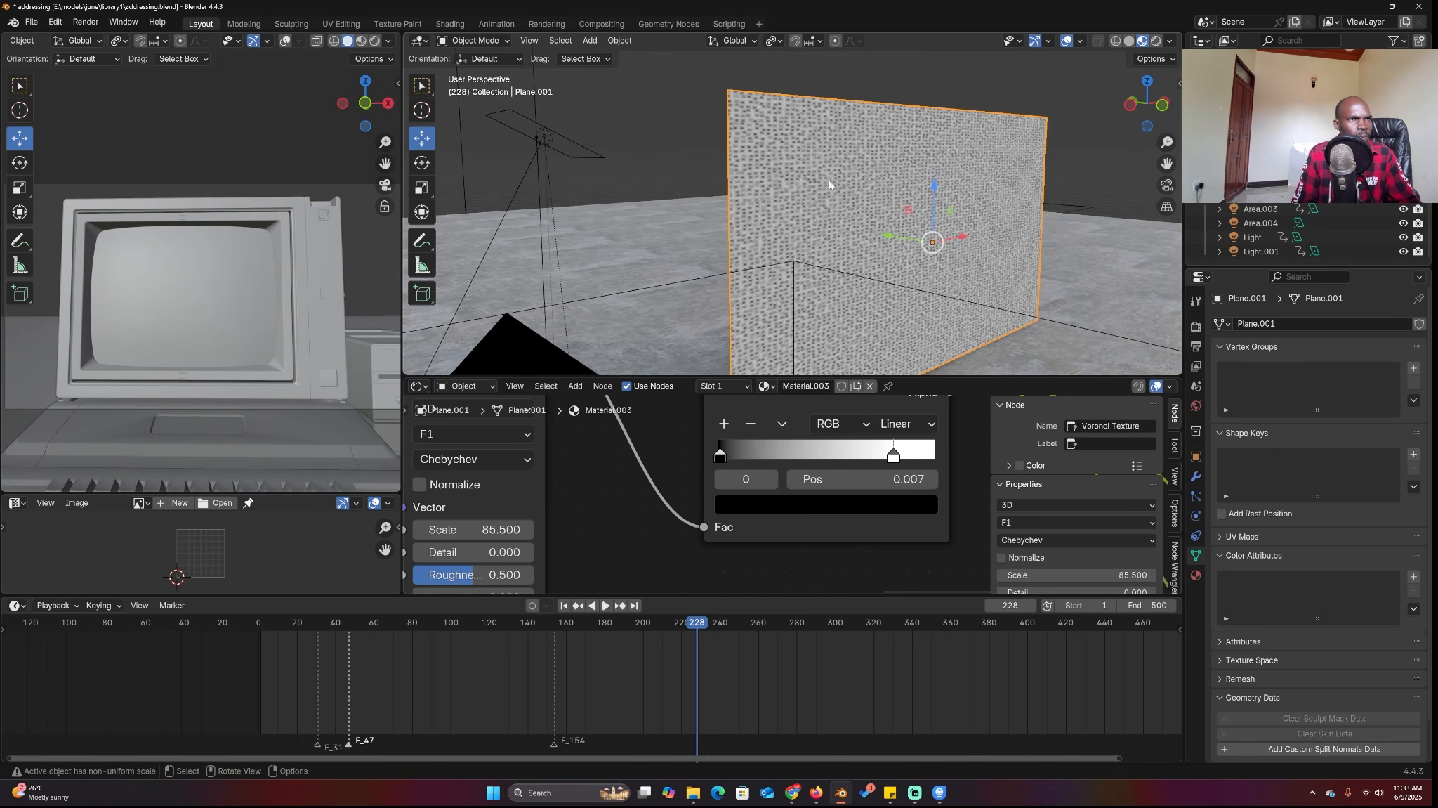
middle_click_drag(829, 186, 771, 195)
scroll(794, 493, "down", 6)
middle_click_drag(794, 495, 707, 452)
scroll(805, 513, "down", 3)
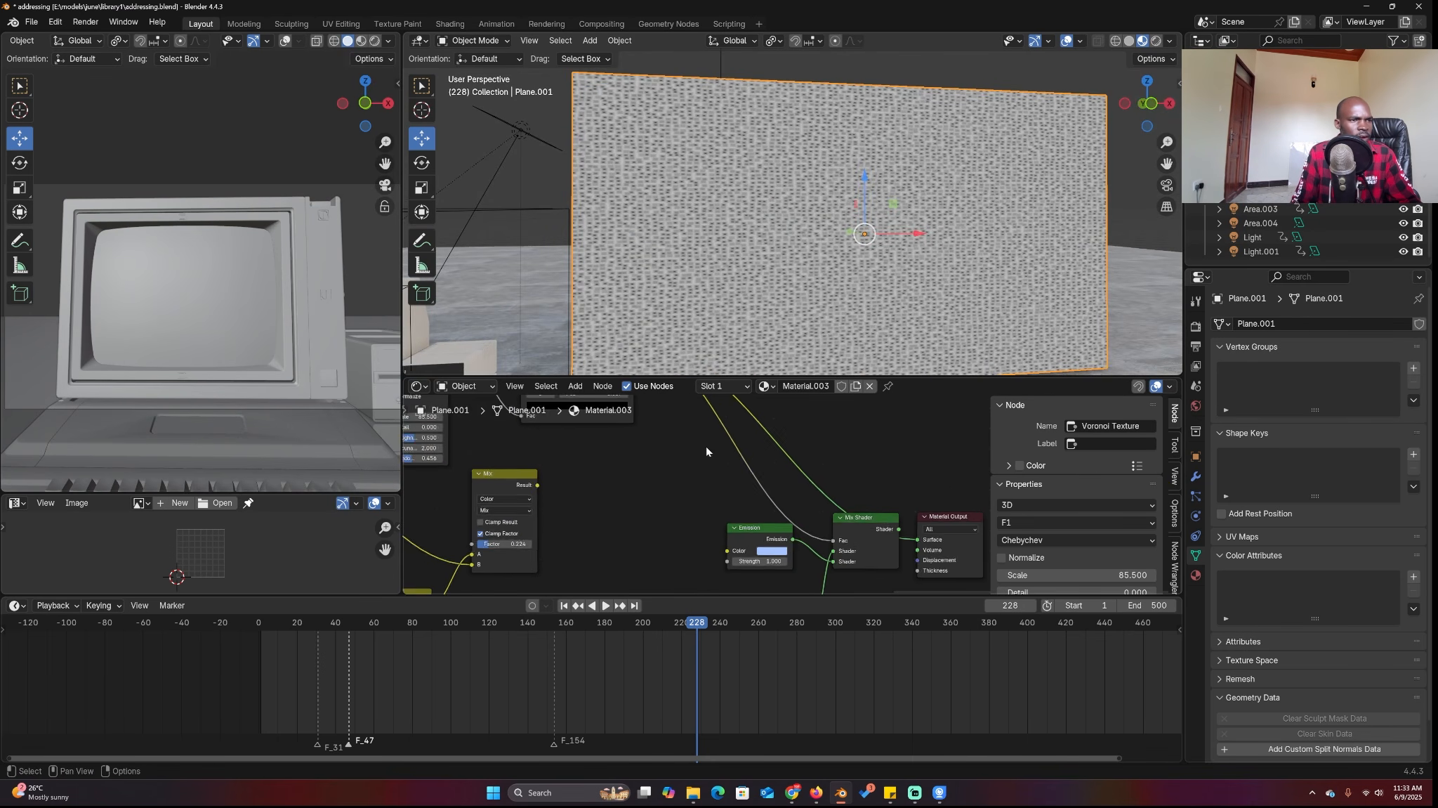
Connect the Color Ramp's Color output to the Emission node's Color input.
scroll(753, 510, "down", 1)
left_click_drag(851, 518, 863, 521)
scroll(787, 511, "down", 3)
middle_click_drag(628, 443, 627, 485)
scroll(626, 483, "up", 1)
left_click(626, 481)
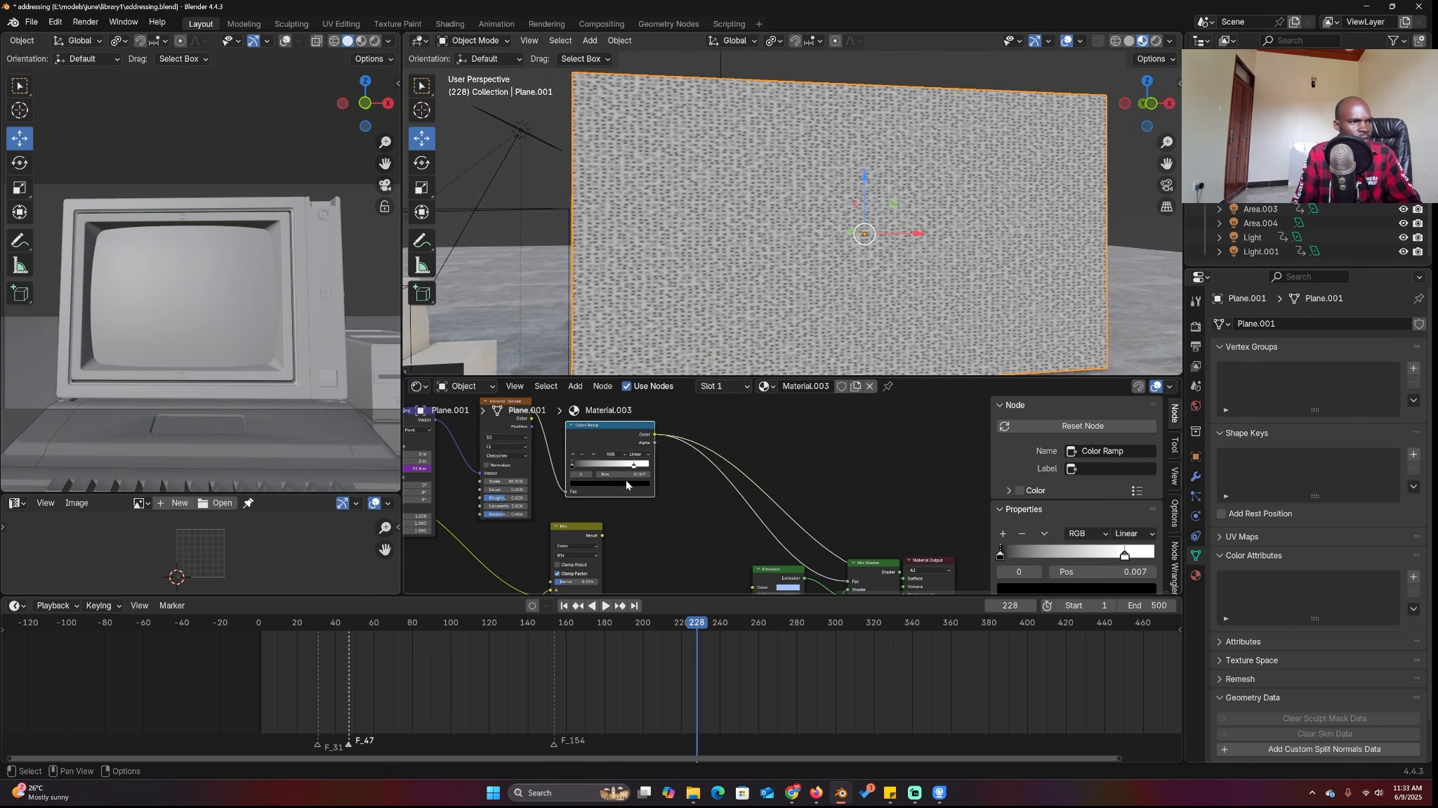
left_click_drag(675, 464, 757, 516)
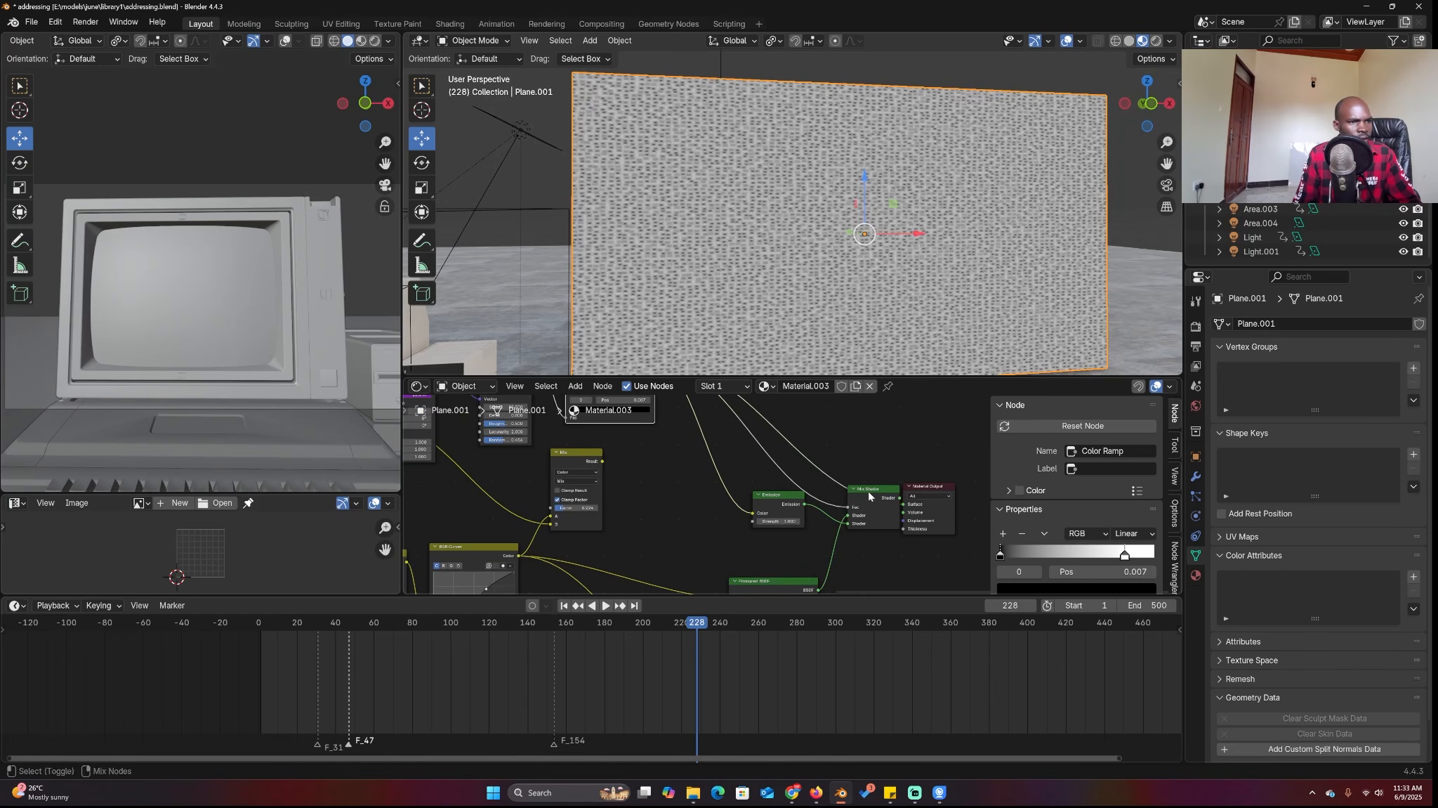
Color the ramp's white stop light blue and add a blue middle stop at 0.409.
key("KP_Decimal")
left_click(716, 523)
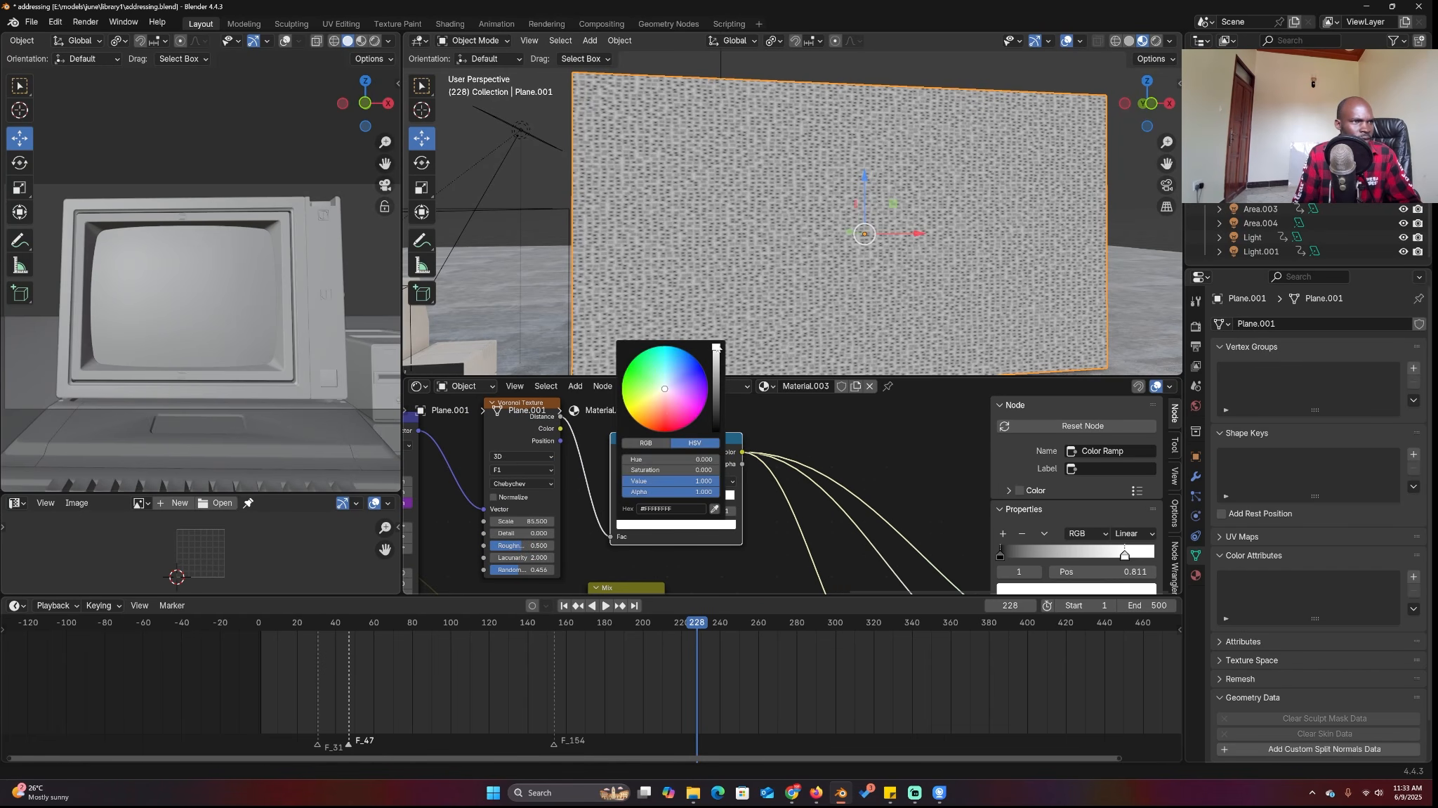
mouse_move(694, 355)
left_mouse_down()
mouse_move(682, 361)
mouse_move(699, 389)
mouse_move(685, 356)
mouse_move(675, 397)
mouse_move(677, 370)
mouse_move(662, 366)
mouse_move(681, 364)
left_mouse_up()
left_click(621, 481)
left_click(715, 524)
scroll(920, 515, "down", 1)
middle_click_drag(920, 516, 633, 392)
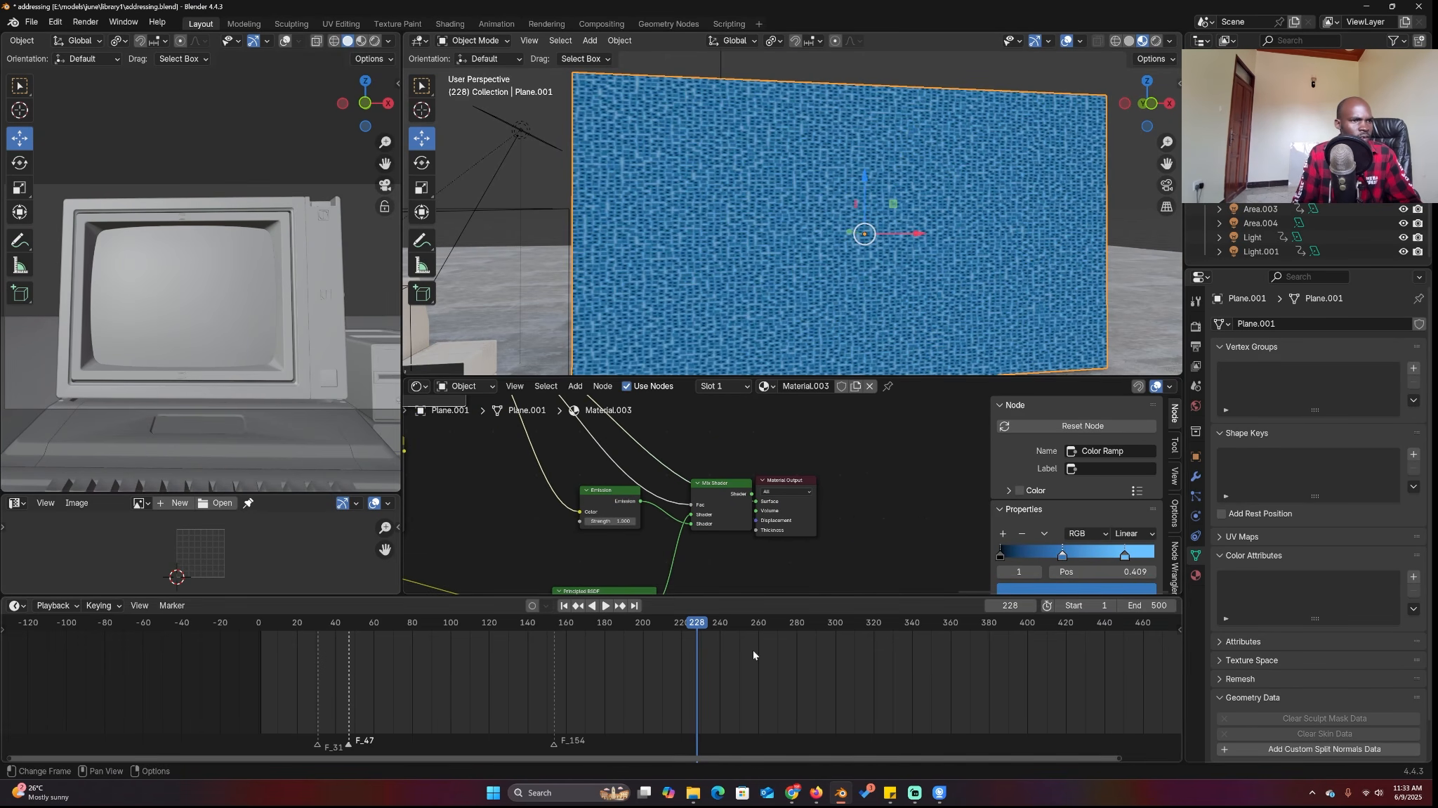
Route the Mix Shader back to the Material Output, space the two nodes apart and play the animation to check the result.
left_click(730, 505, "ctrl+shift")
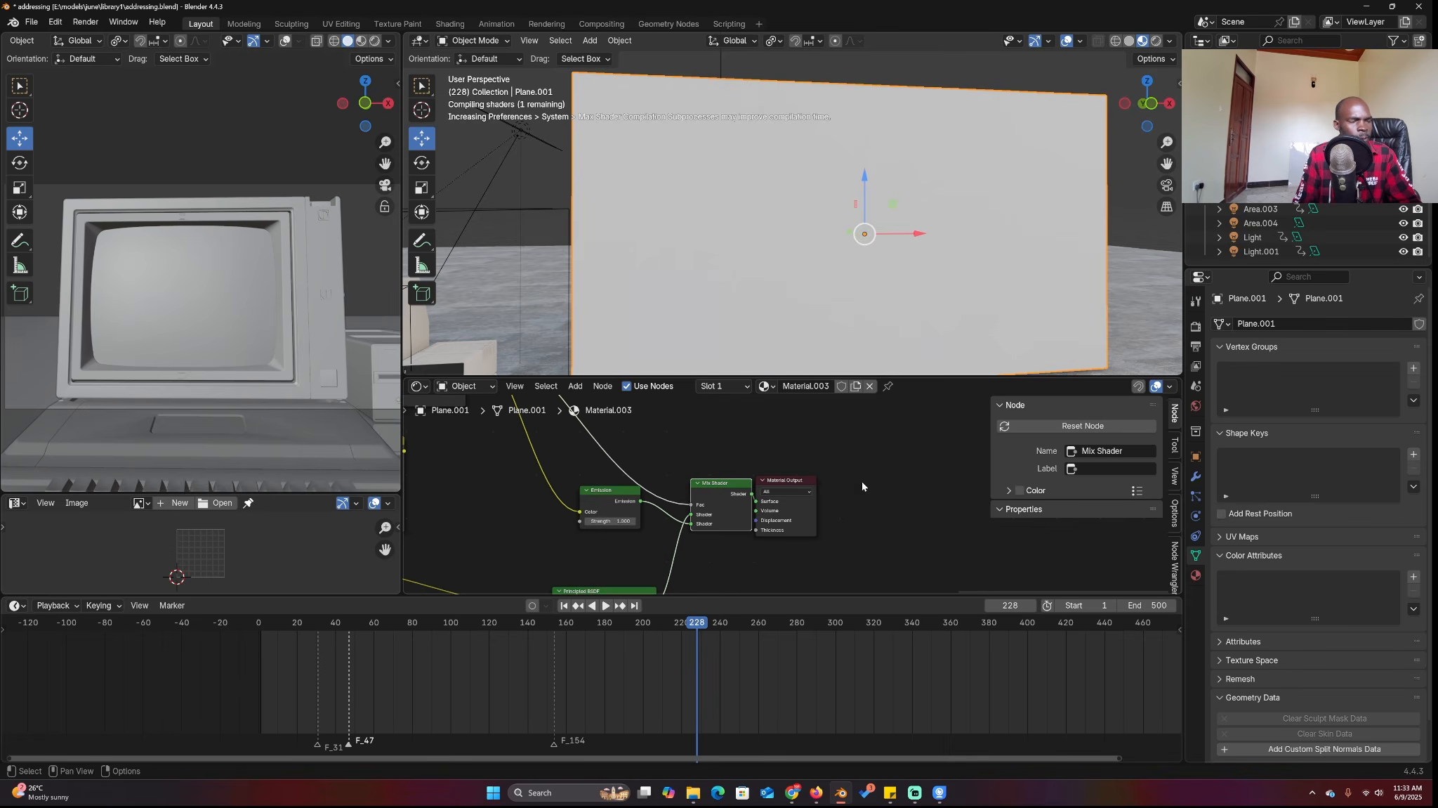
left_click_drag(786, 498, 863, 487)
key("space")
mouse_move(824, 296)
middle_mouse_down()
mouse_move(878, 299)
mouse_move(749, 281)
mouse_move(850, 303)
middle_mouse_up()
scroll(840, 304, "down", 4)
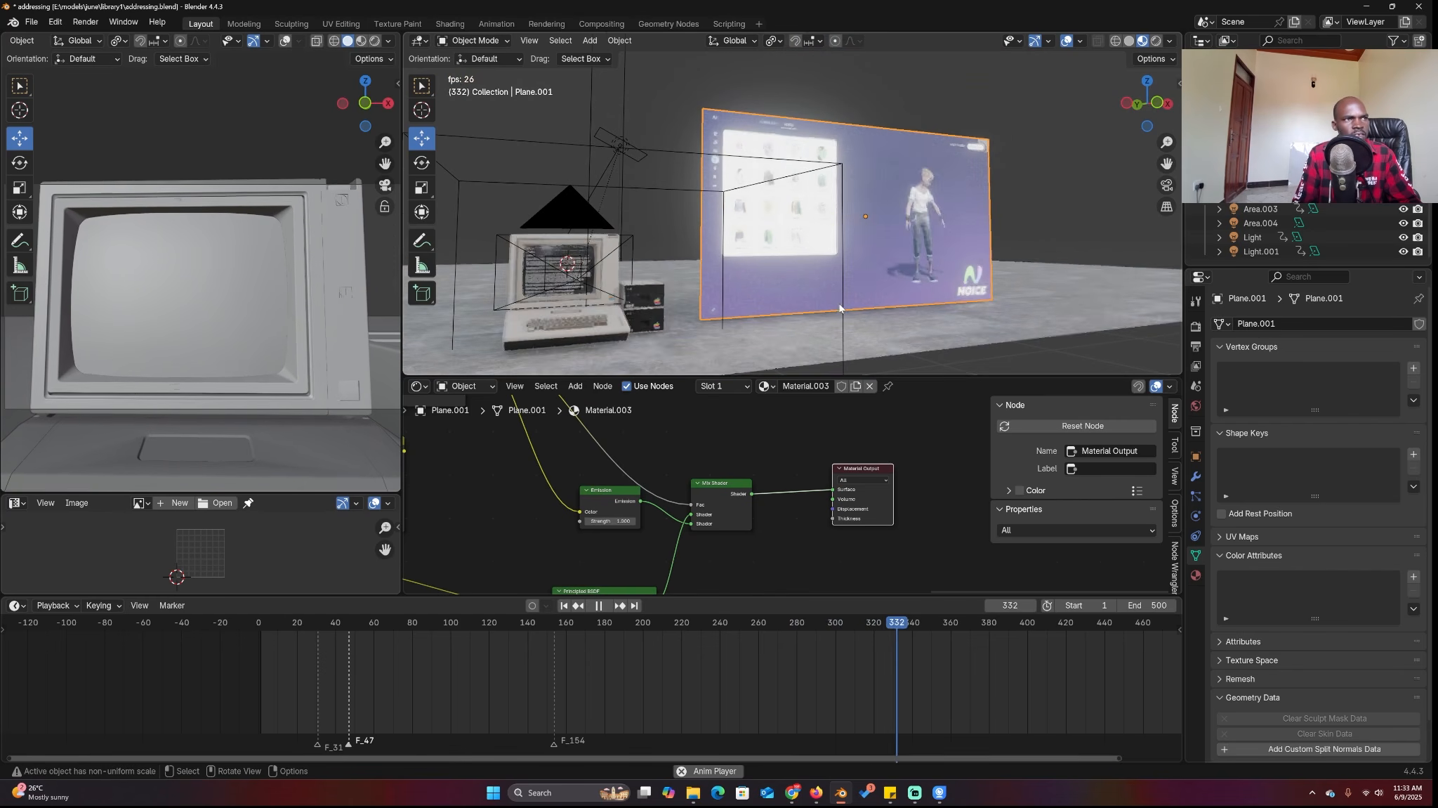
key("space")
middle_click_drag(522, 628, 676, 610)
scroll(676, 519, "down", 6)
middle_click_drag(483, 588, 559, 556)
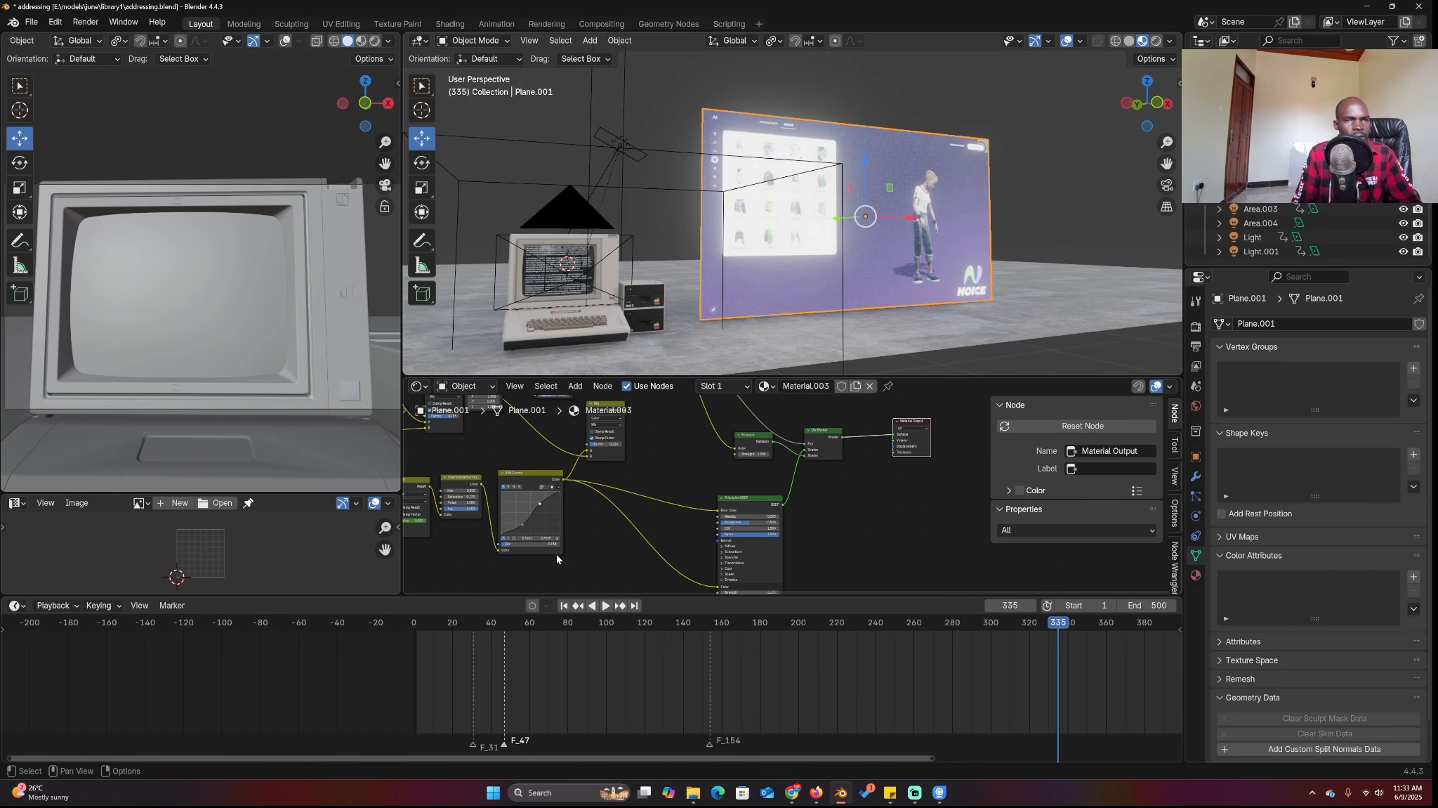
scroll(583, 544, "down", 2)
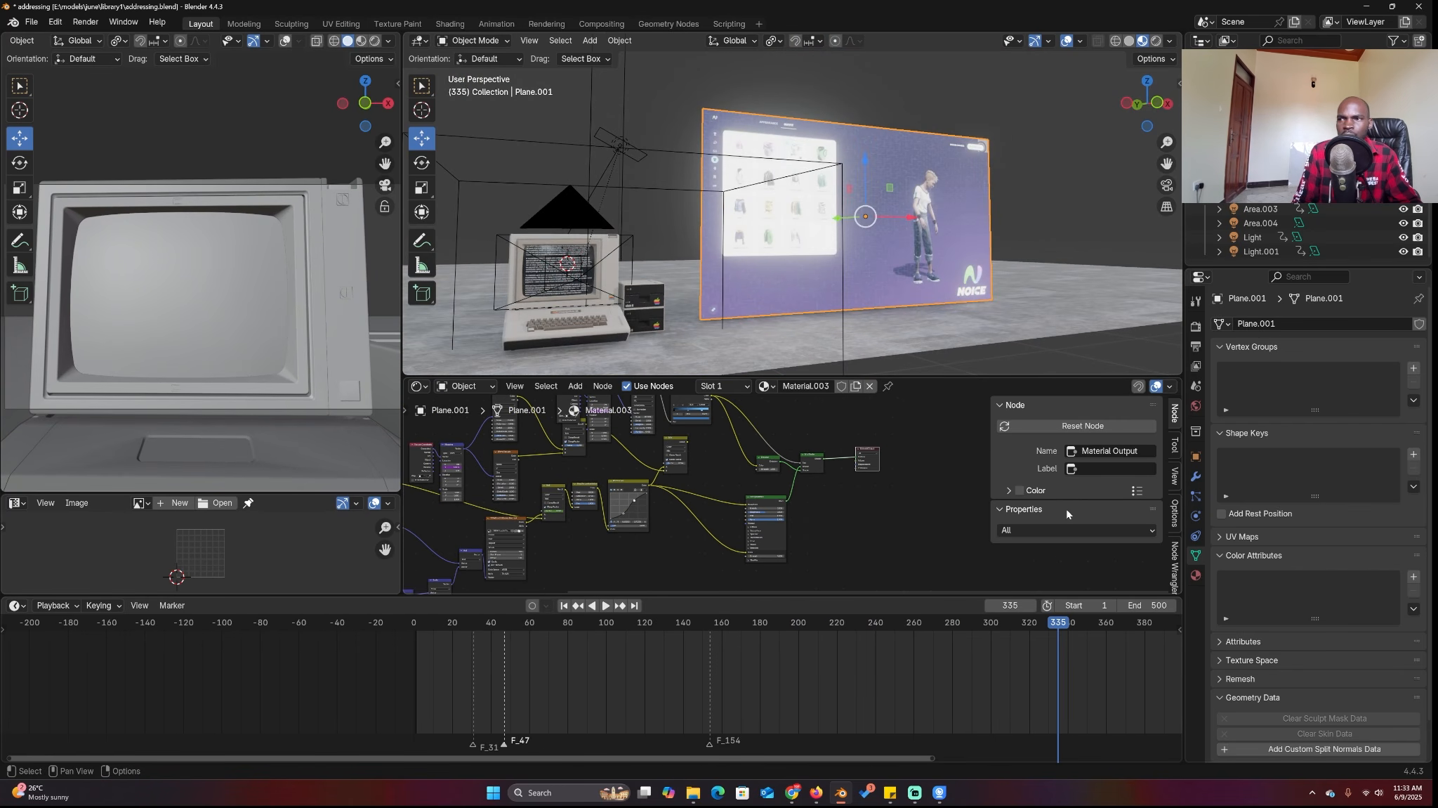